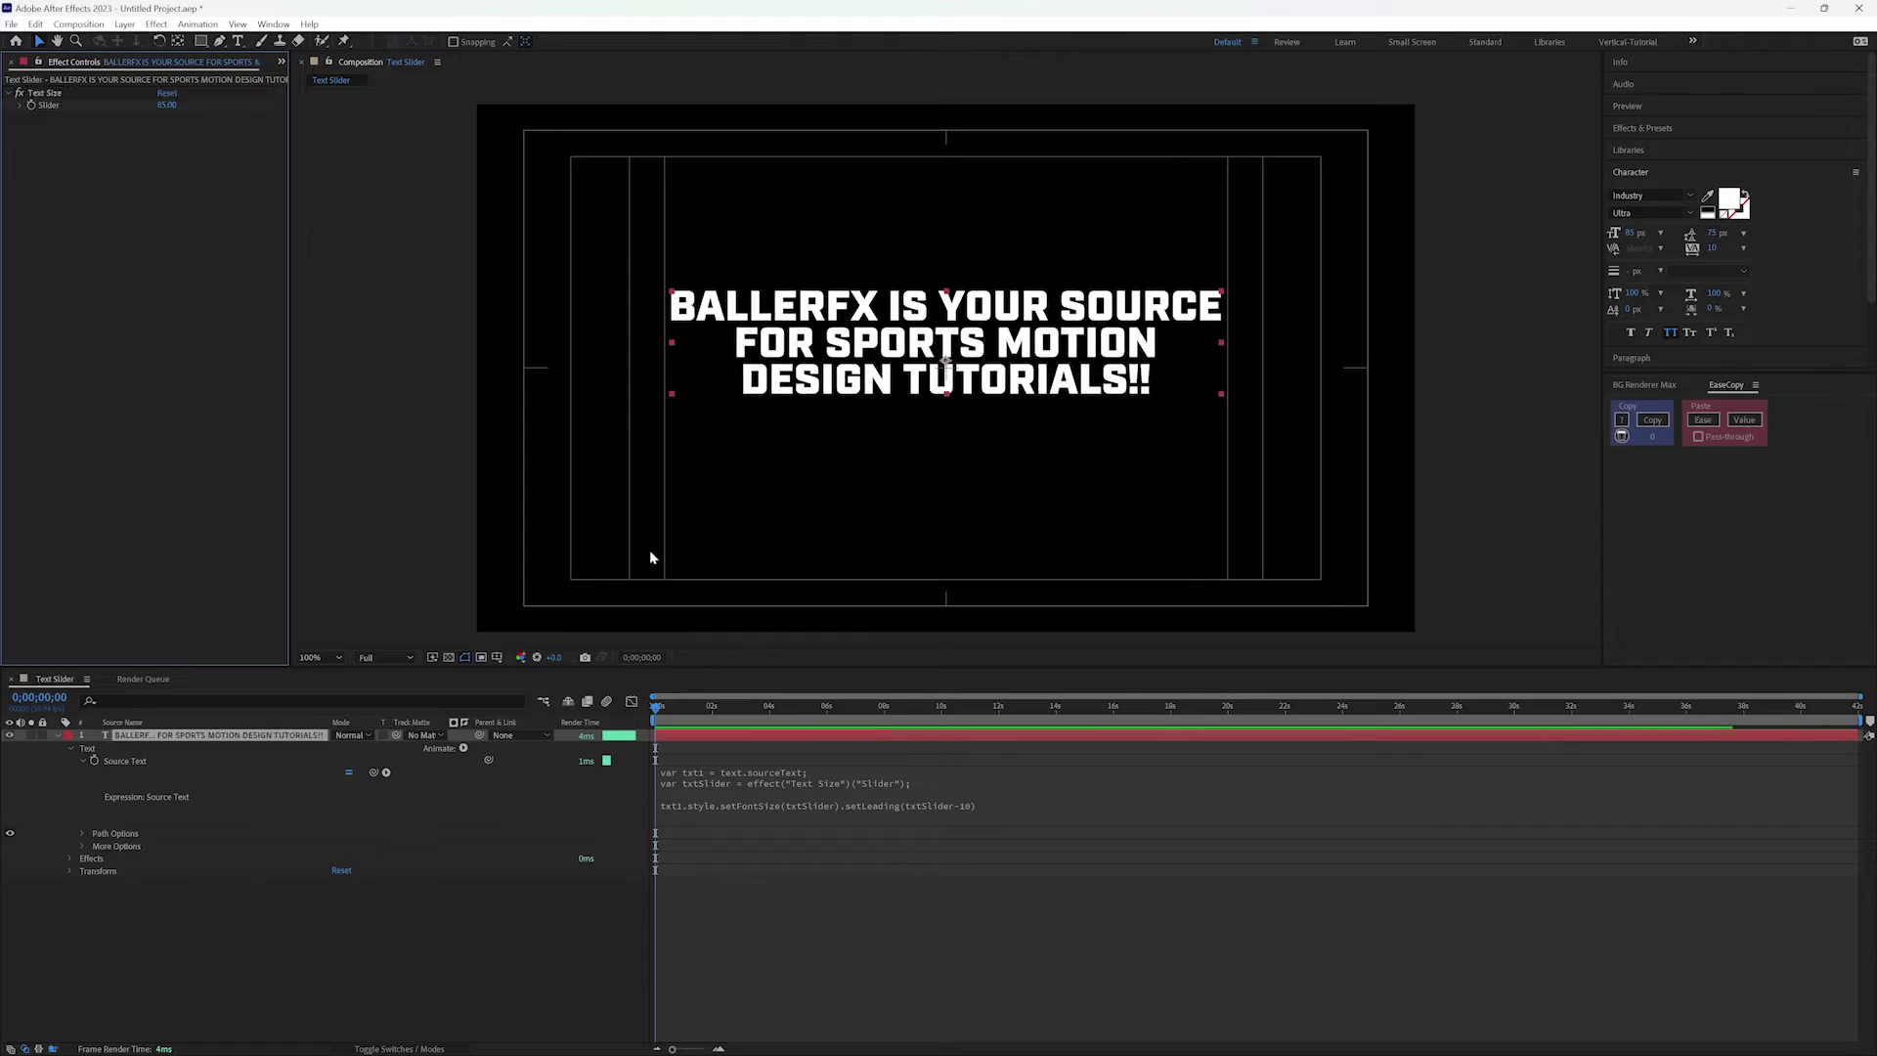
# - Scrub the Text Size slider down to 85 so the paragraph shrinks to two lines
pyautogui.moveTo(166, 105); pyautogui.dragTo(132, 109)
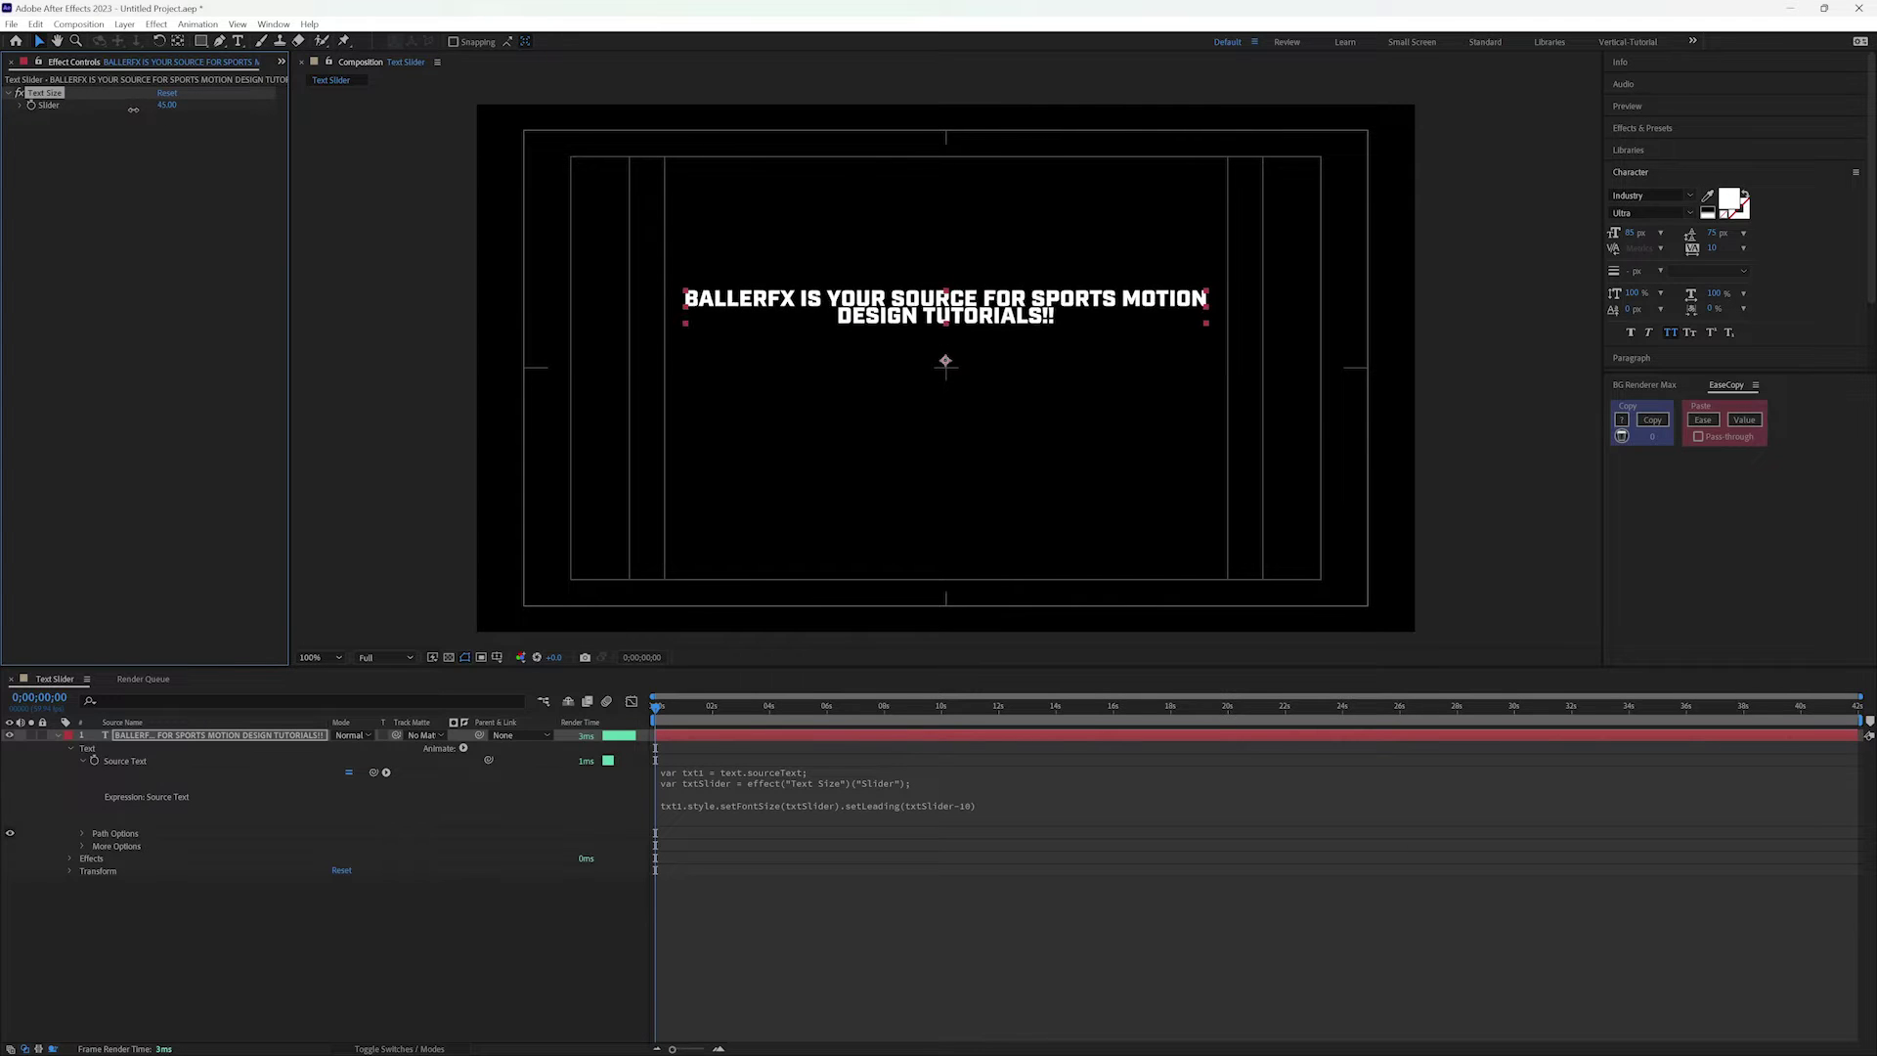
pyautogui.moveTo(174, 109); pyautogui.dragTo(176, 119)
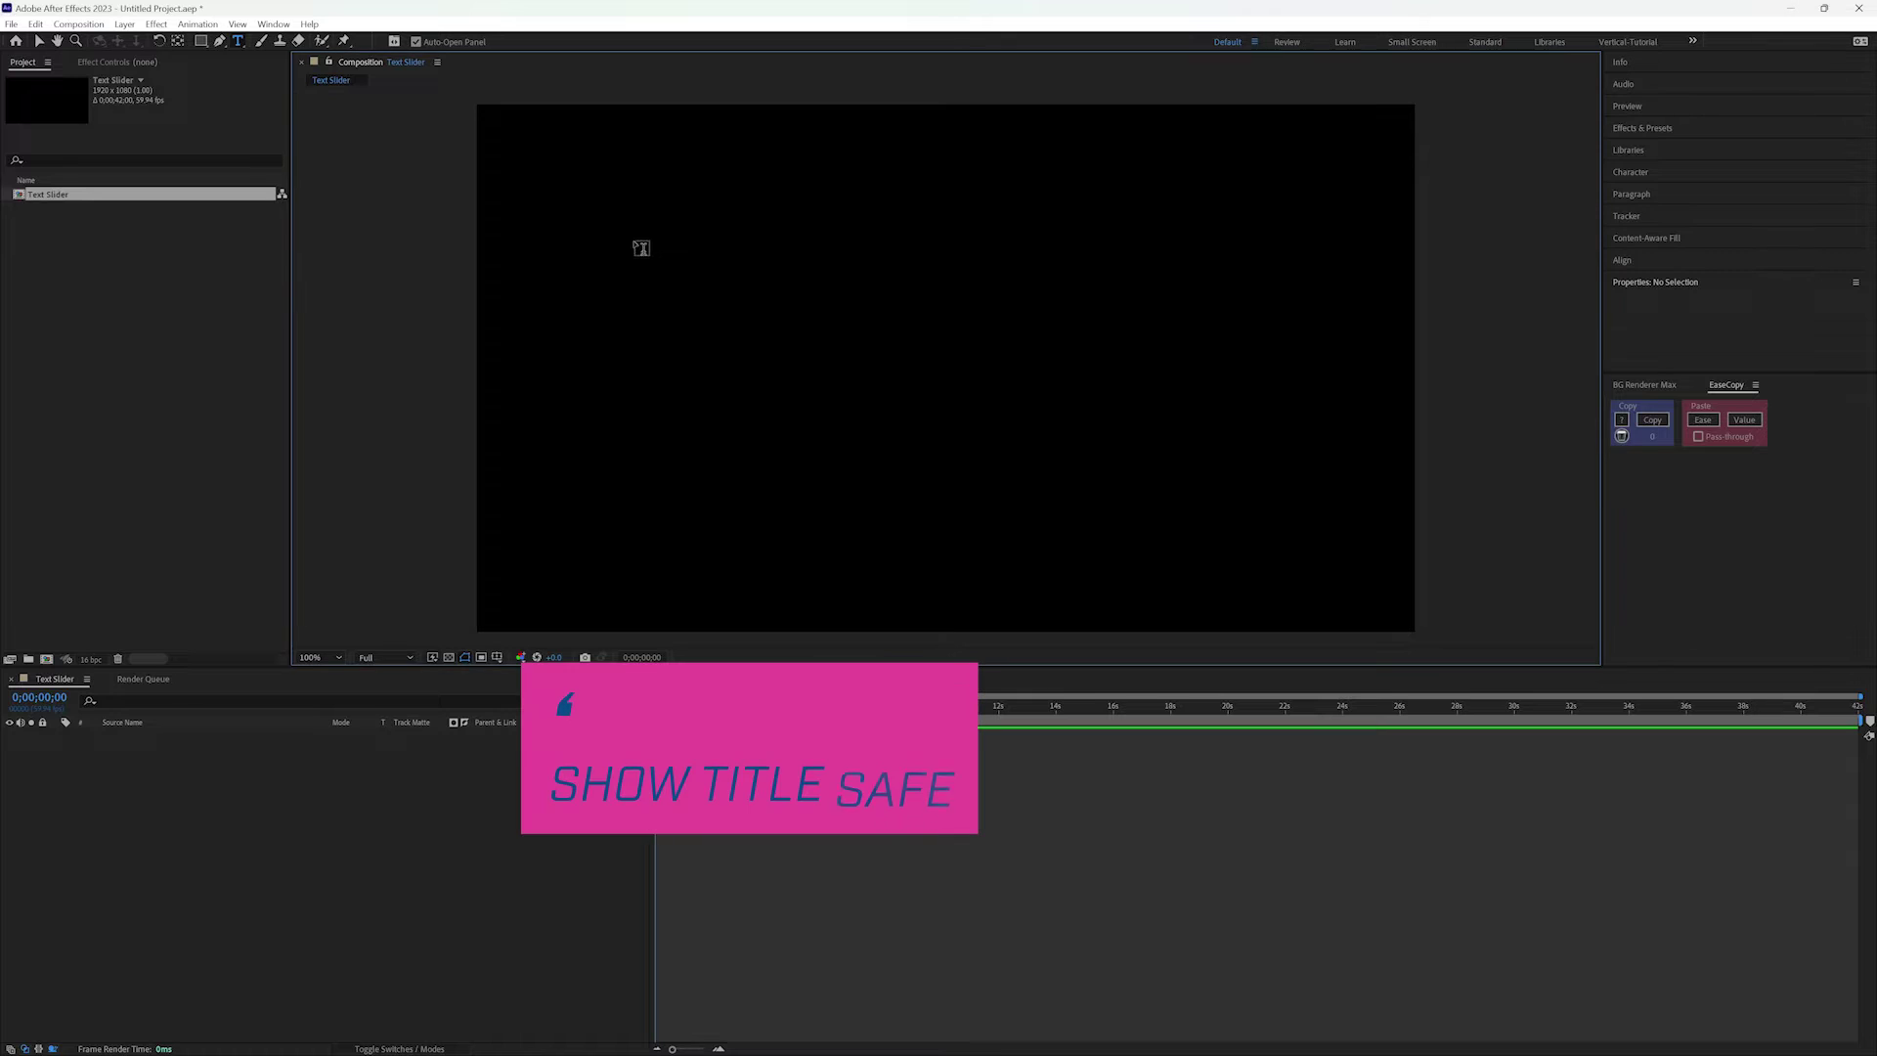
# - With title-safe guides shown, add a paragraph box reading 'BALLERFX IS YOUR SOURCE FOR SPORTS MOTION DESIGN TUTORIALS!!'
pyautogui.press("'")
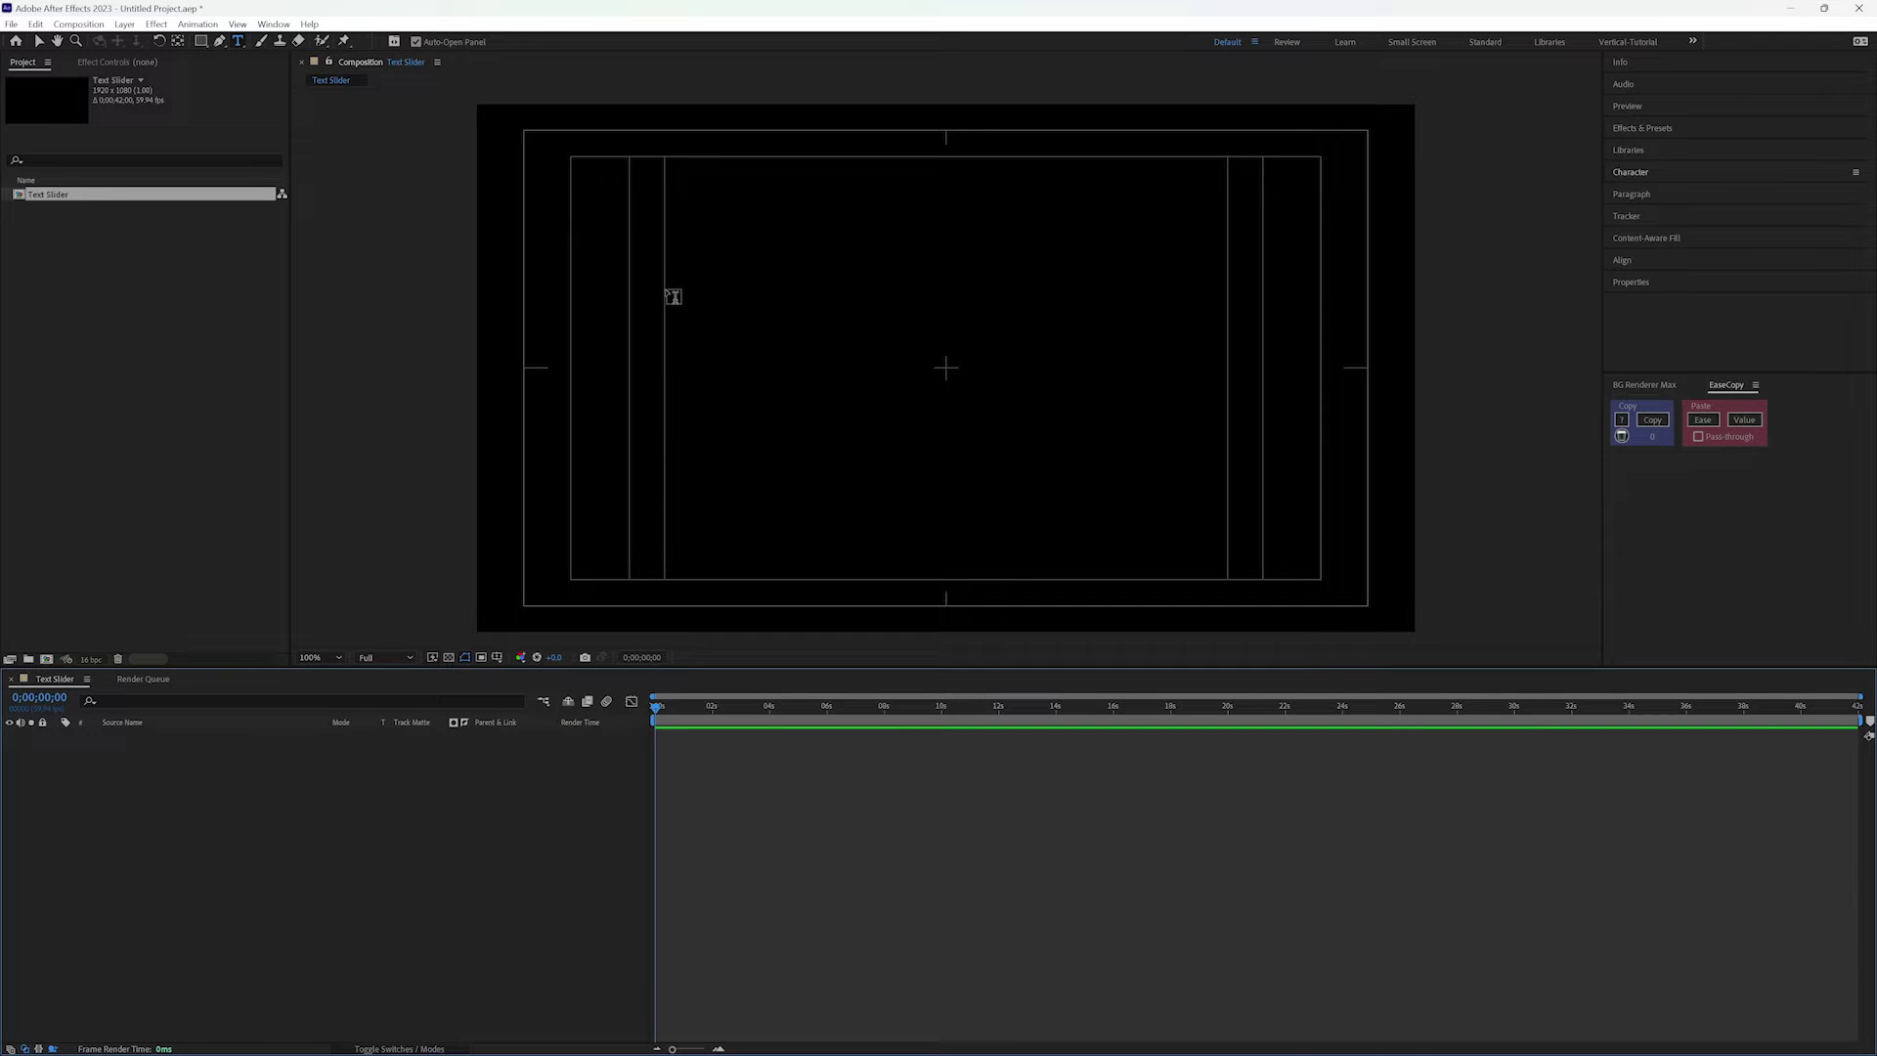
pyautogui.moveTo(672, 296); pyautogui.dragTo(1234, 437)
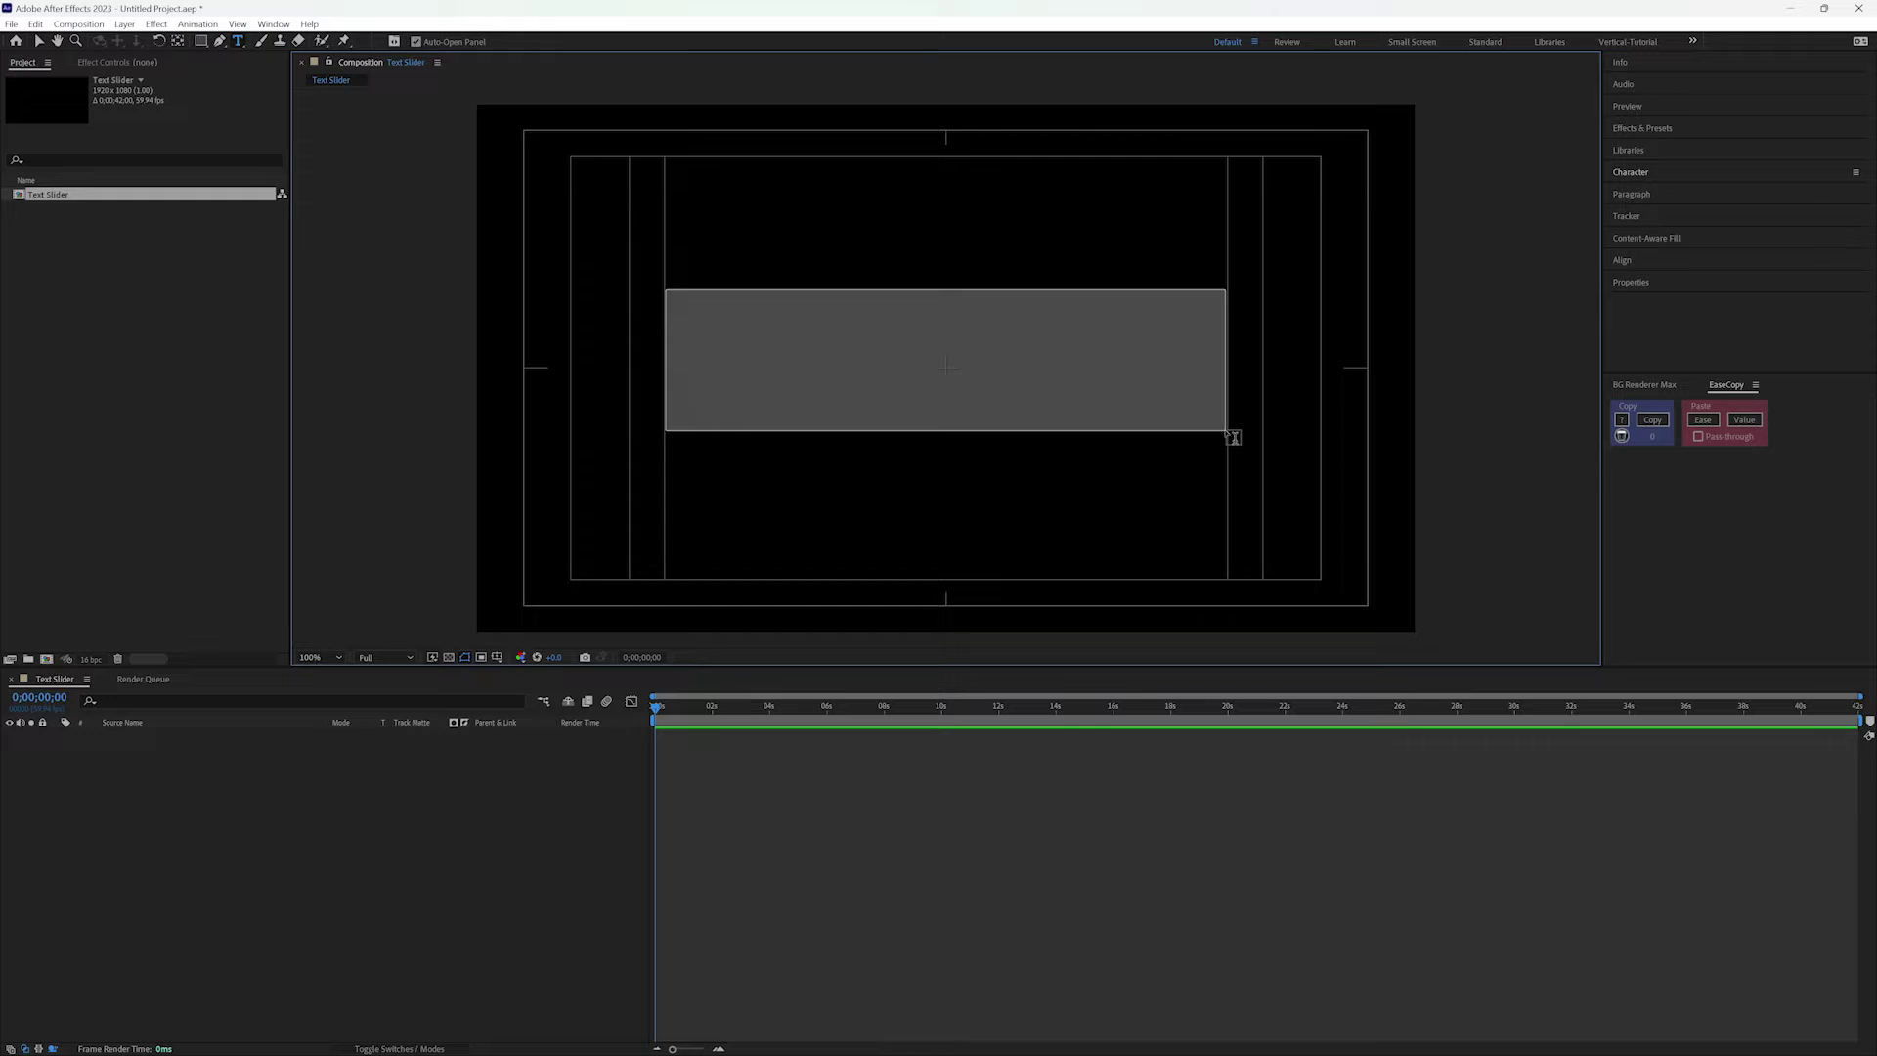
pyautogui.moveTo(1233, 437); pyautogui.dragTo(1226, 431)
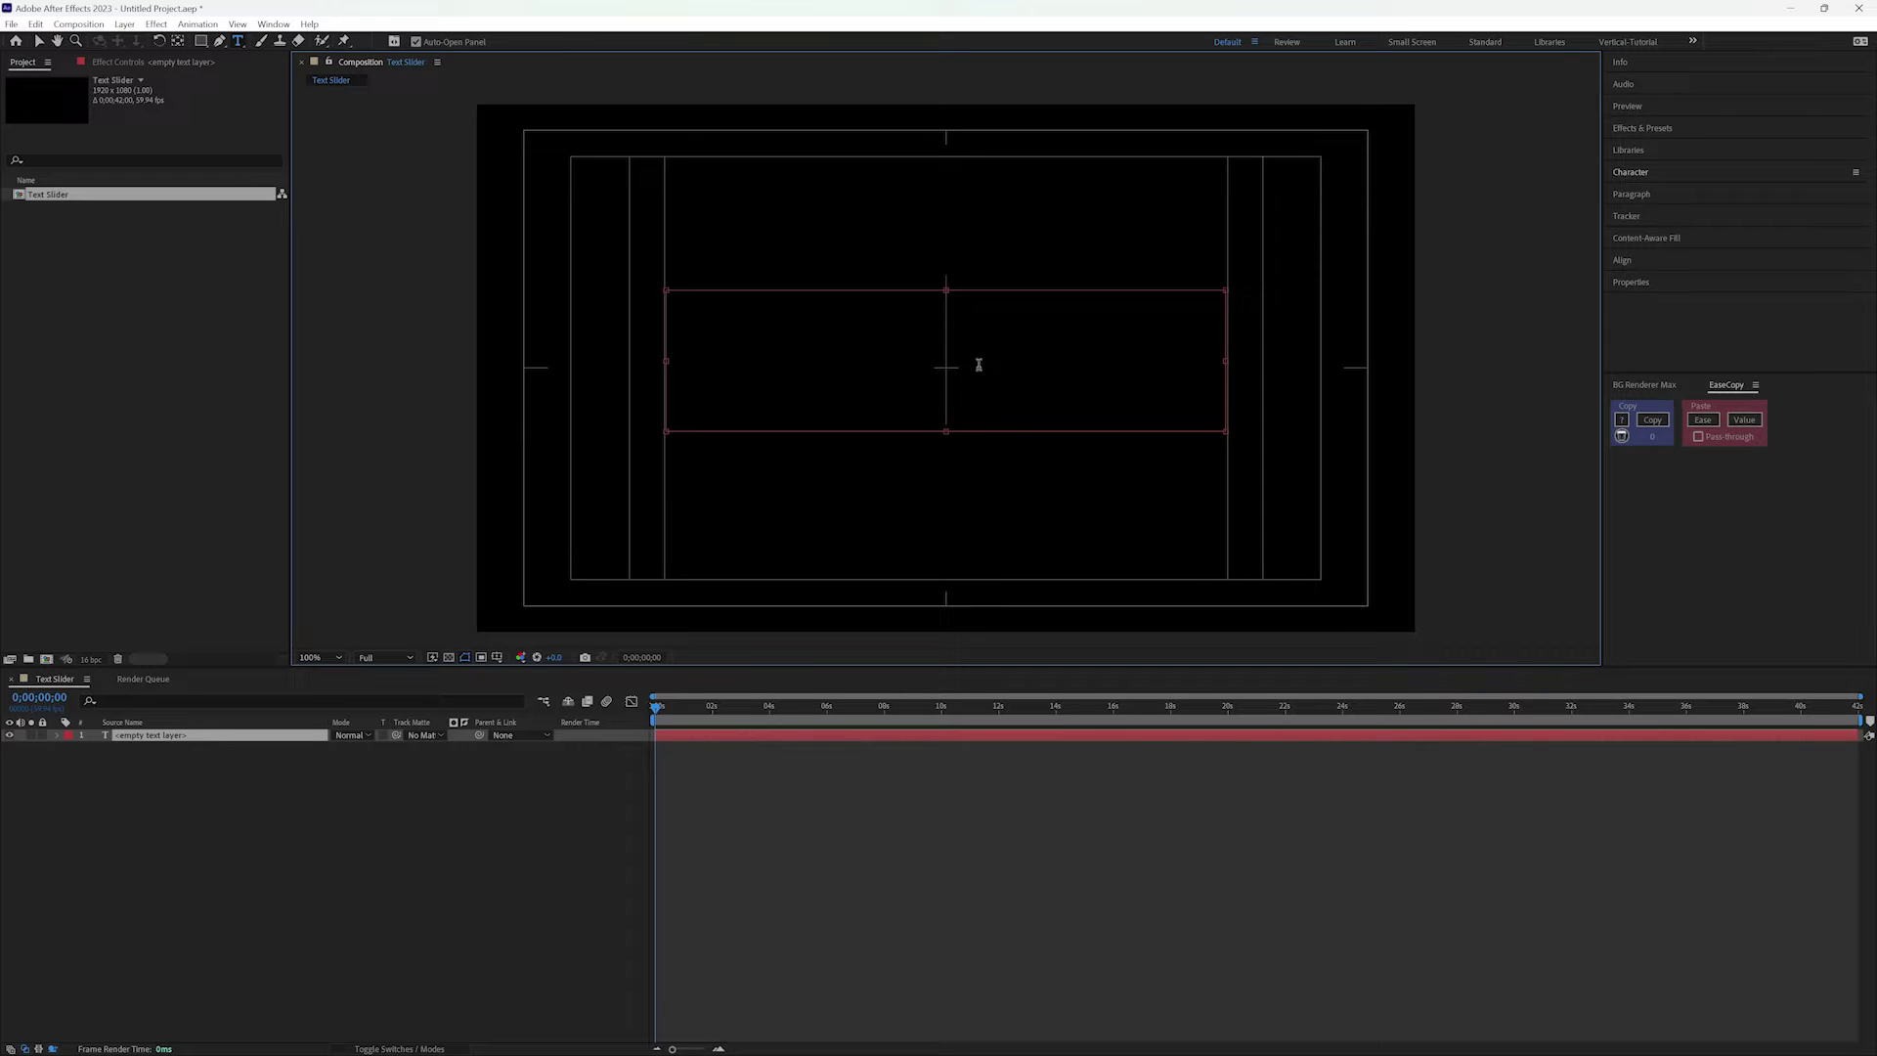
pyautogui.write('BALLERFX')
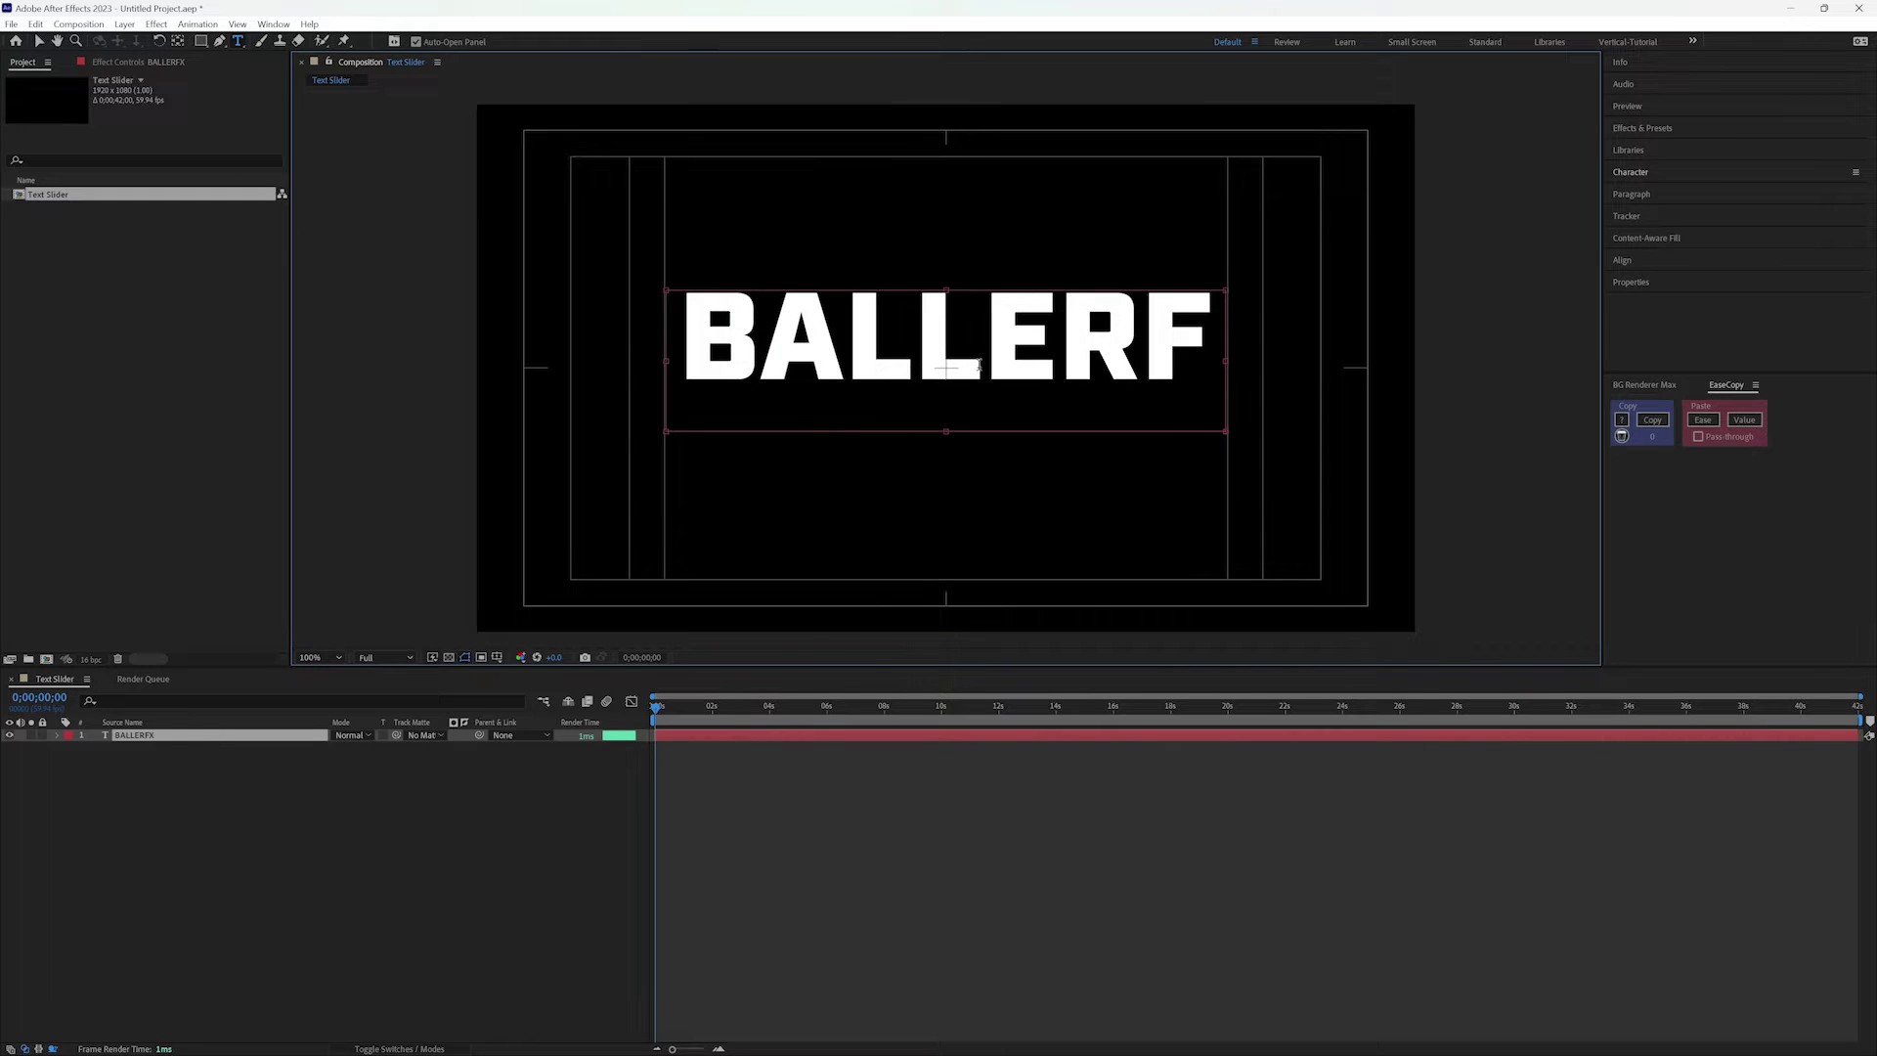
pyautogui.write(' IS YOUR SOUR')
pyautogui.write('CE FOR SPORTS MO')
pyautogui.write('TION DESIGN TUTO')
pyautogui.write('RIALS')
pyautogui.write('!!')
pyautogui.click(484, 894)
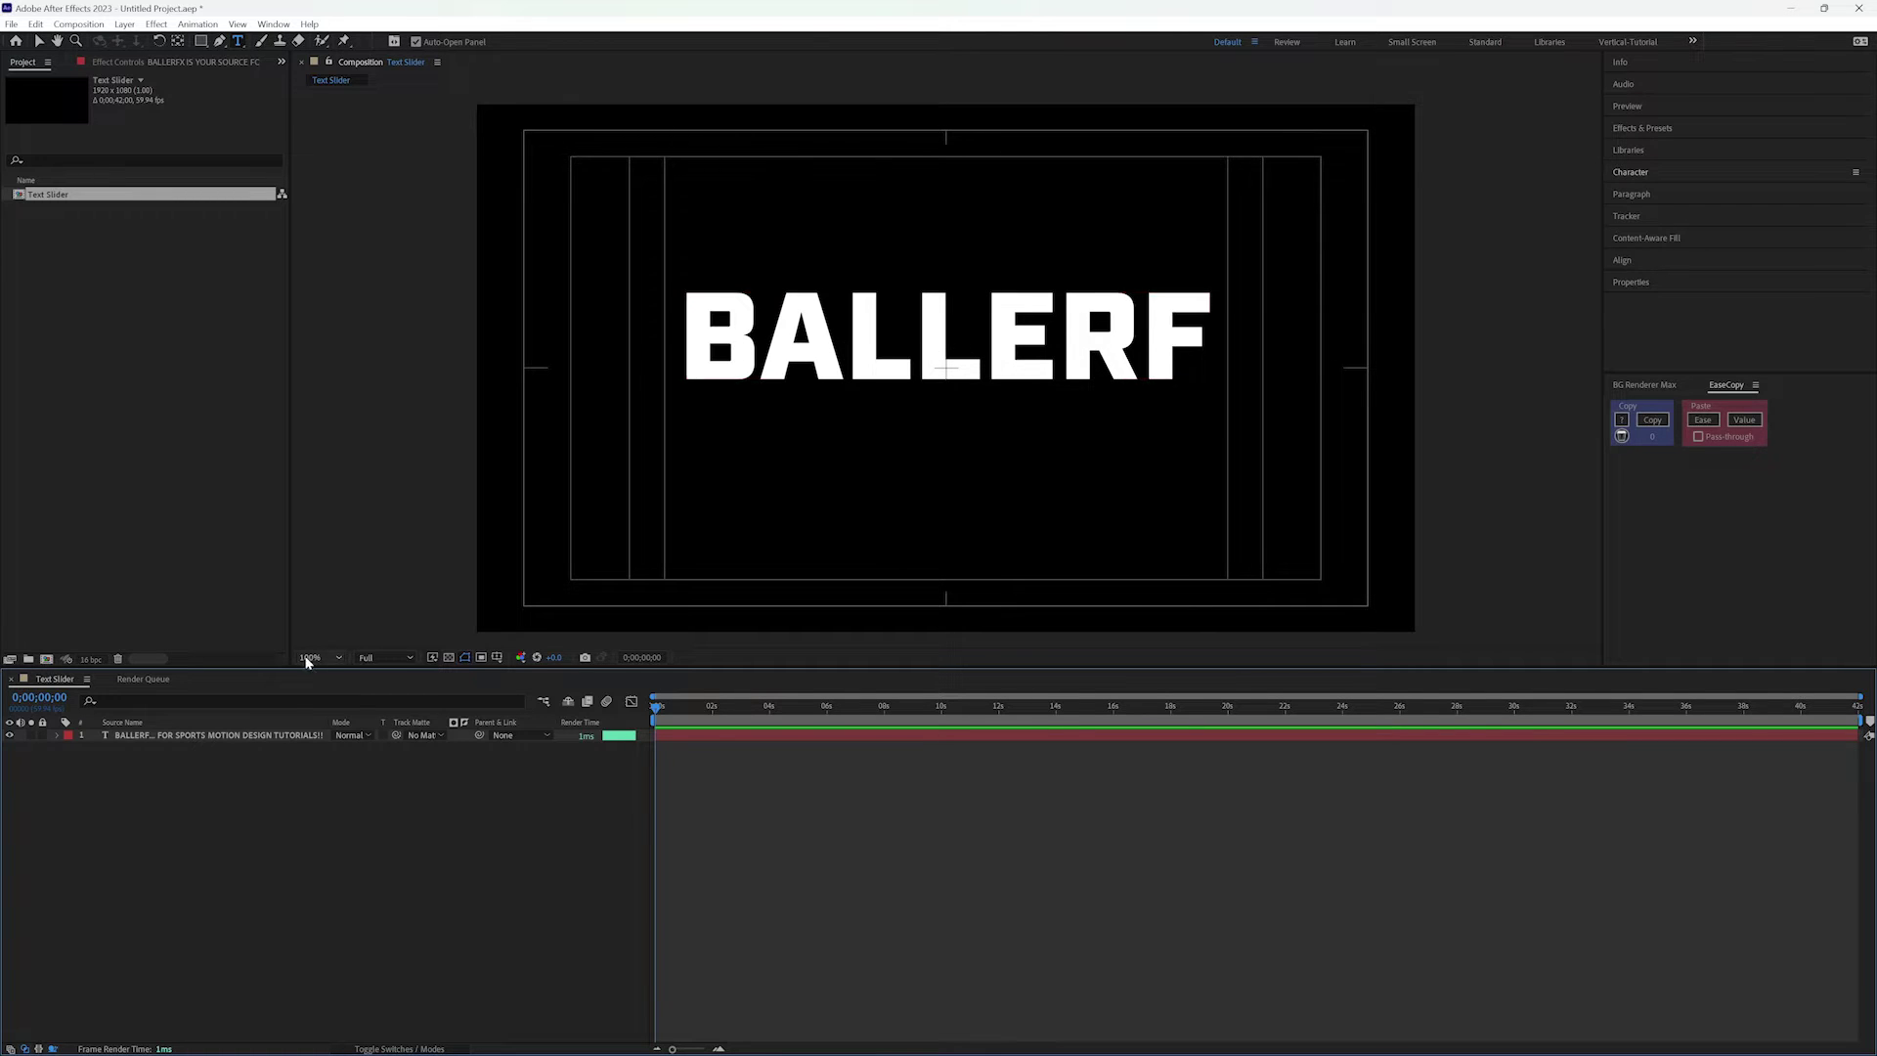
# - Set the text layer's font size to 200 px in the Character panel
pyautogui.click(168, 736)
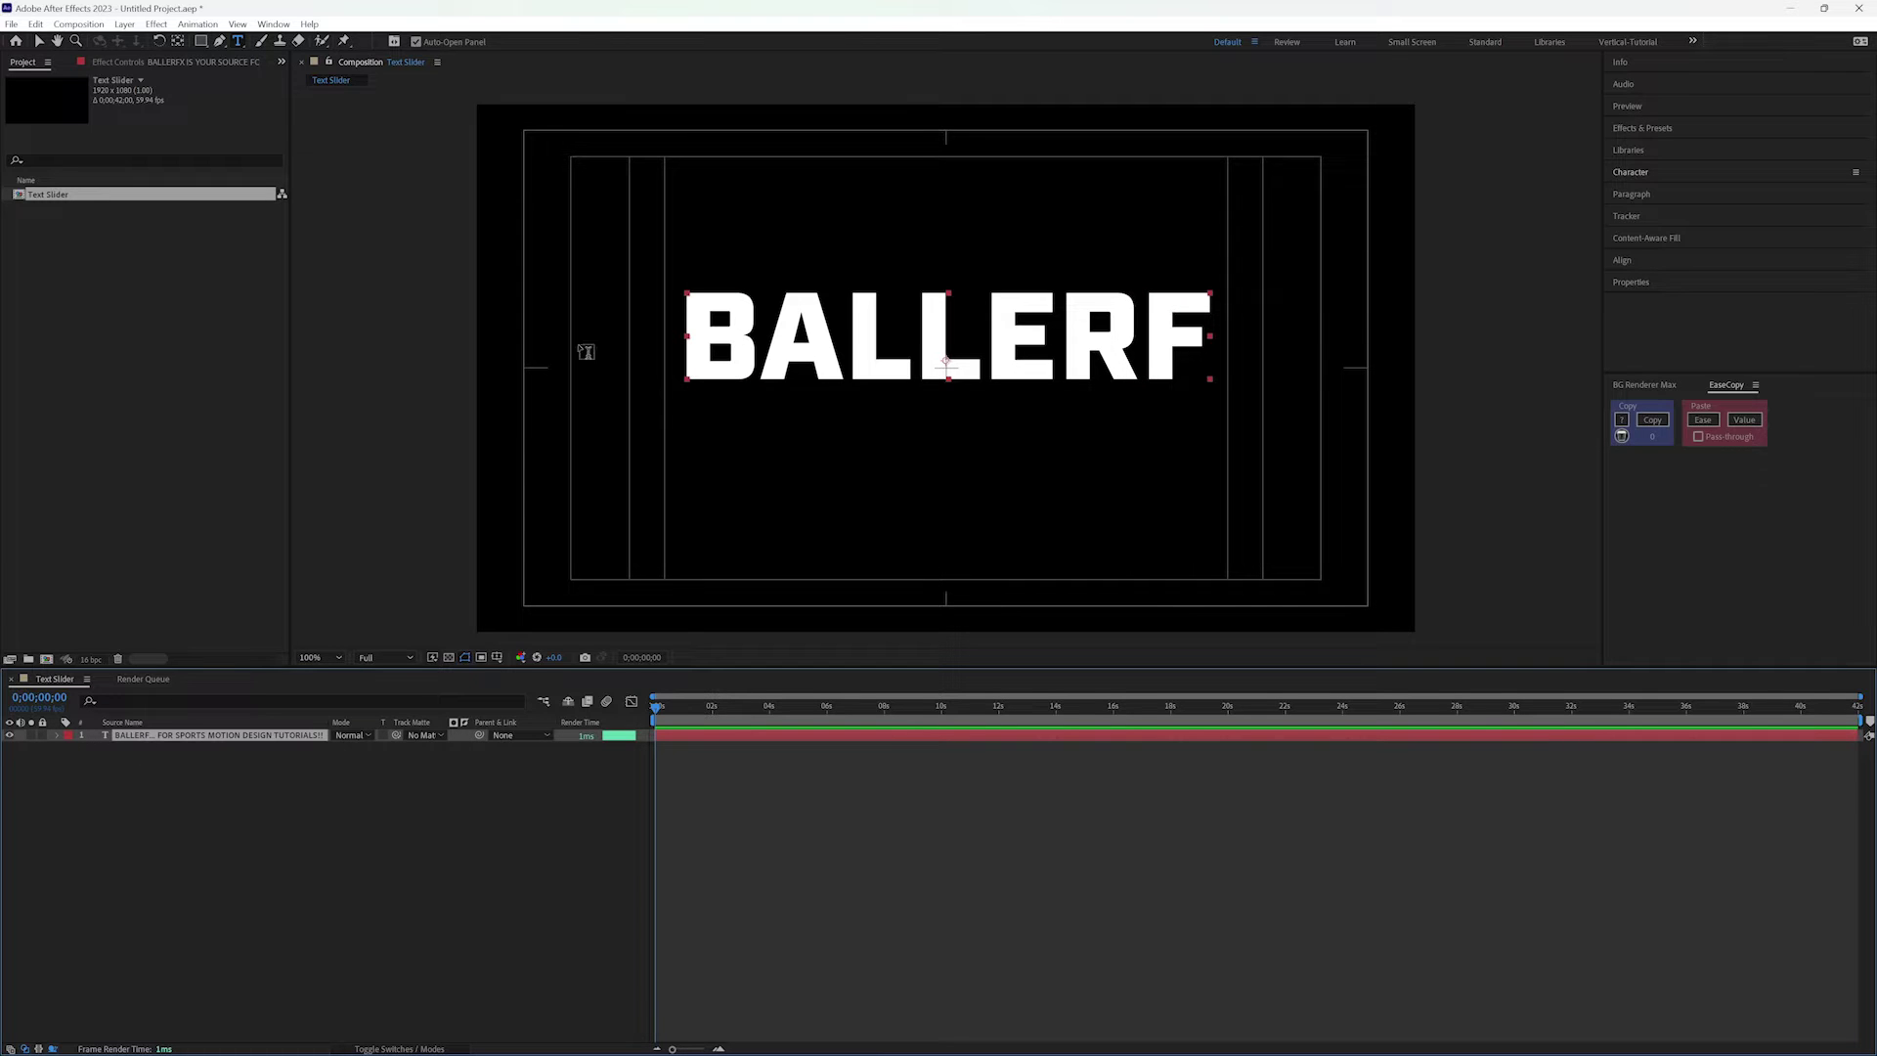
pyautogui.click(1630, 174)
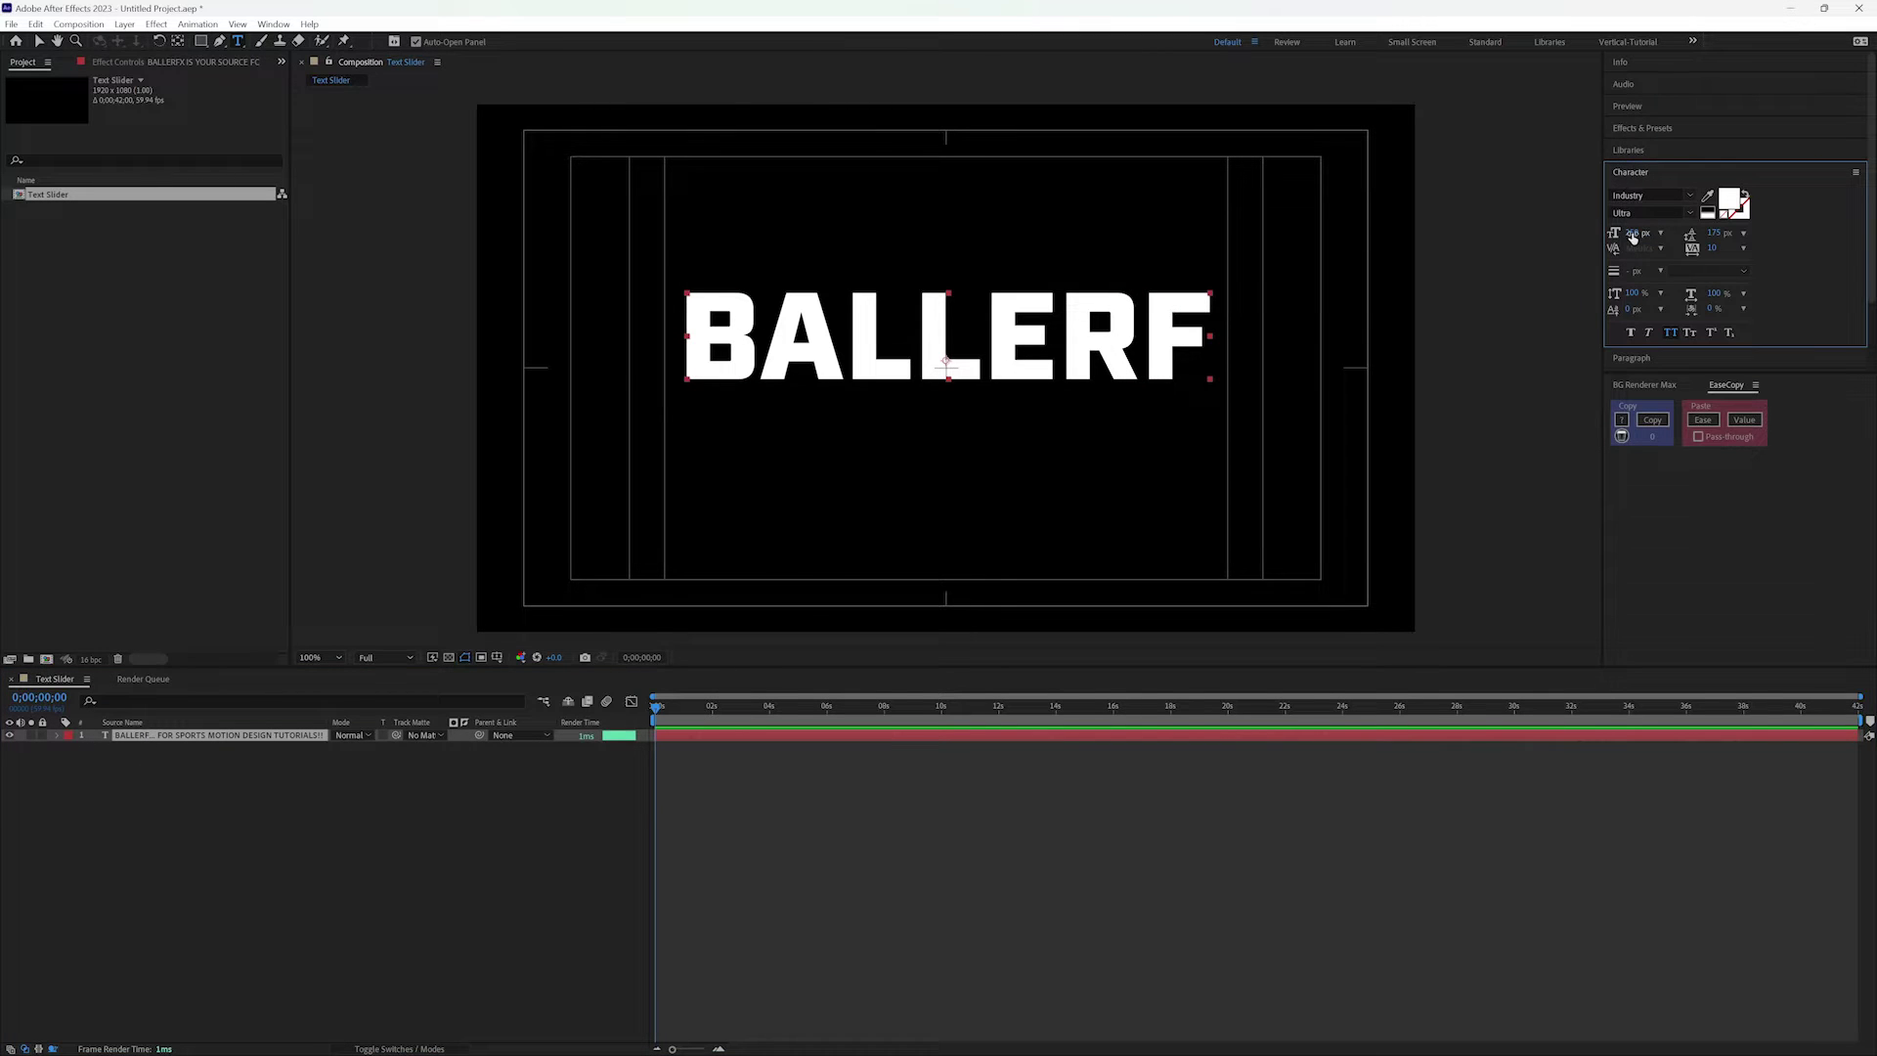
pyautogui.moveTo(1619, 234); pyautogui.dragTo(1498, 265)
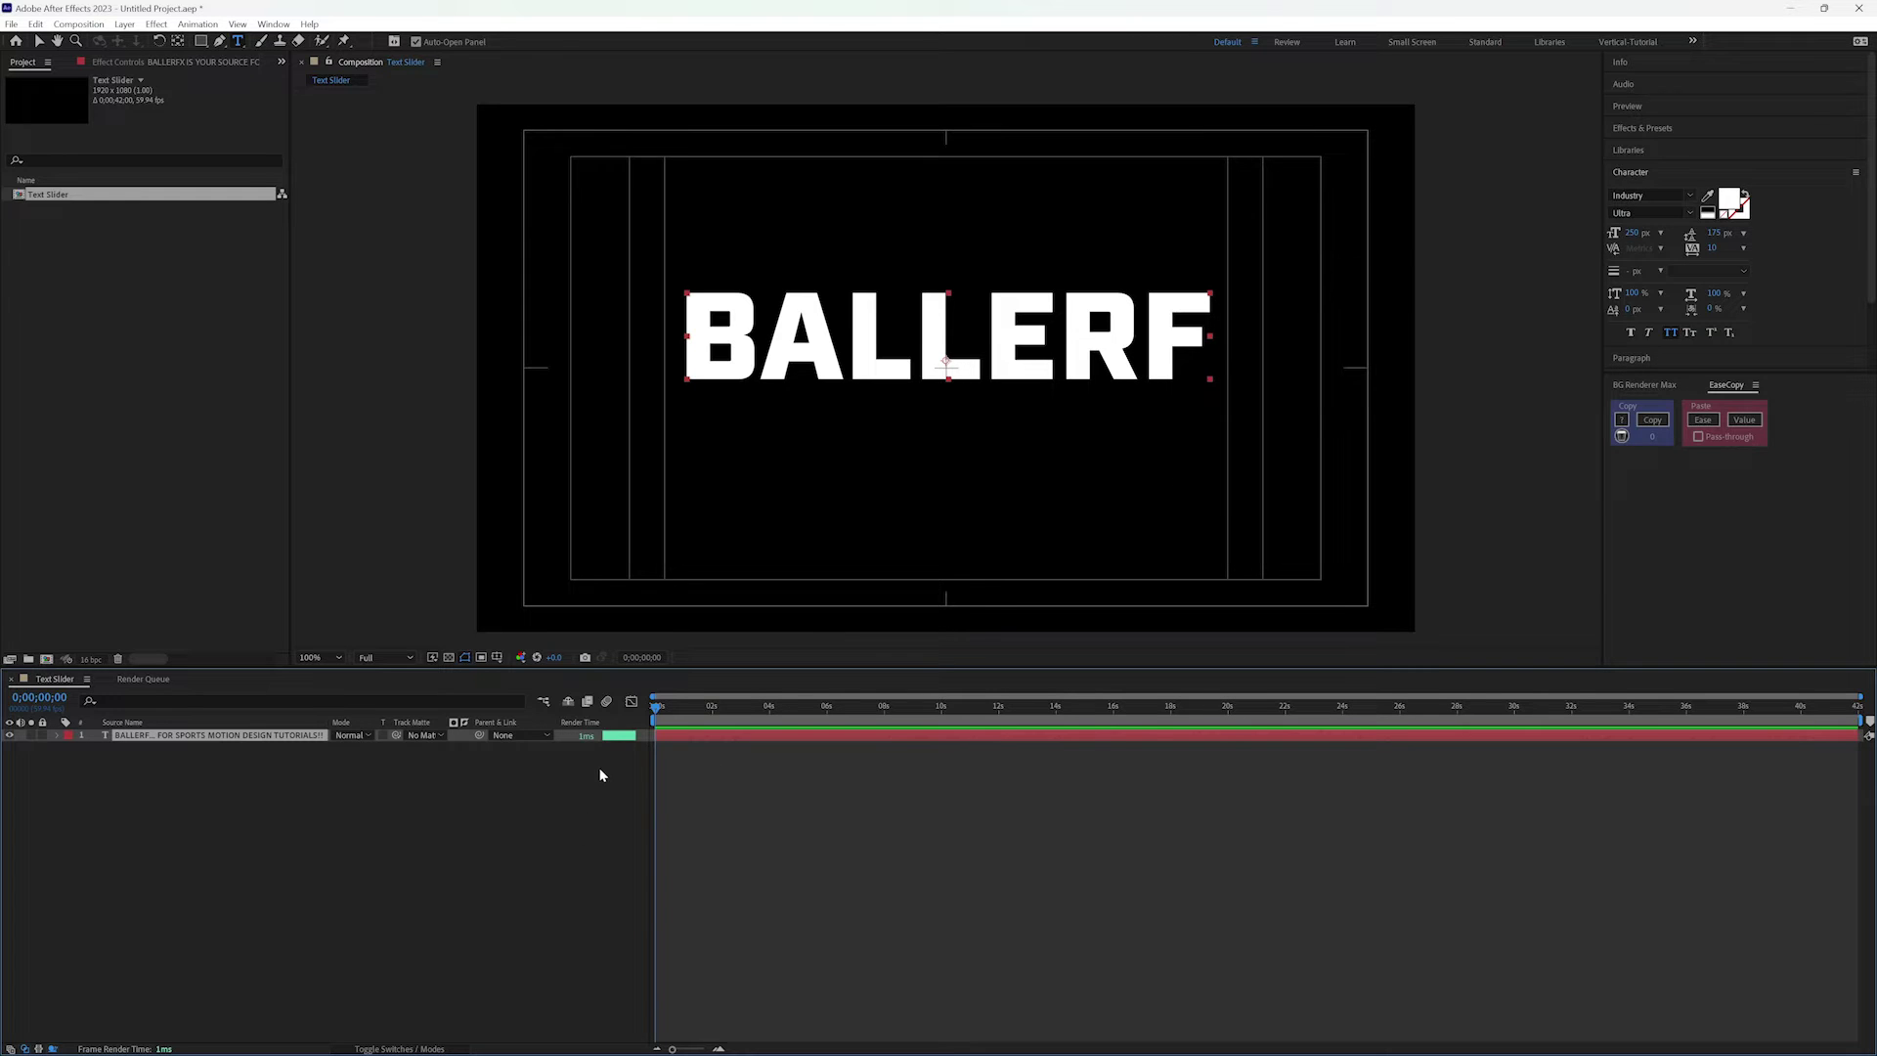
pyautogui.click(266, 786)
# - Add a Slider Control effect to the text layer and rename it 'Text Size'
pyautogui.click(189, 736)
pyautogui.click(129, 63)
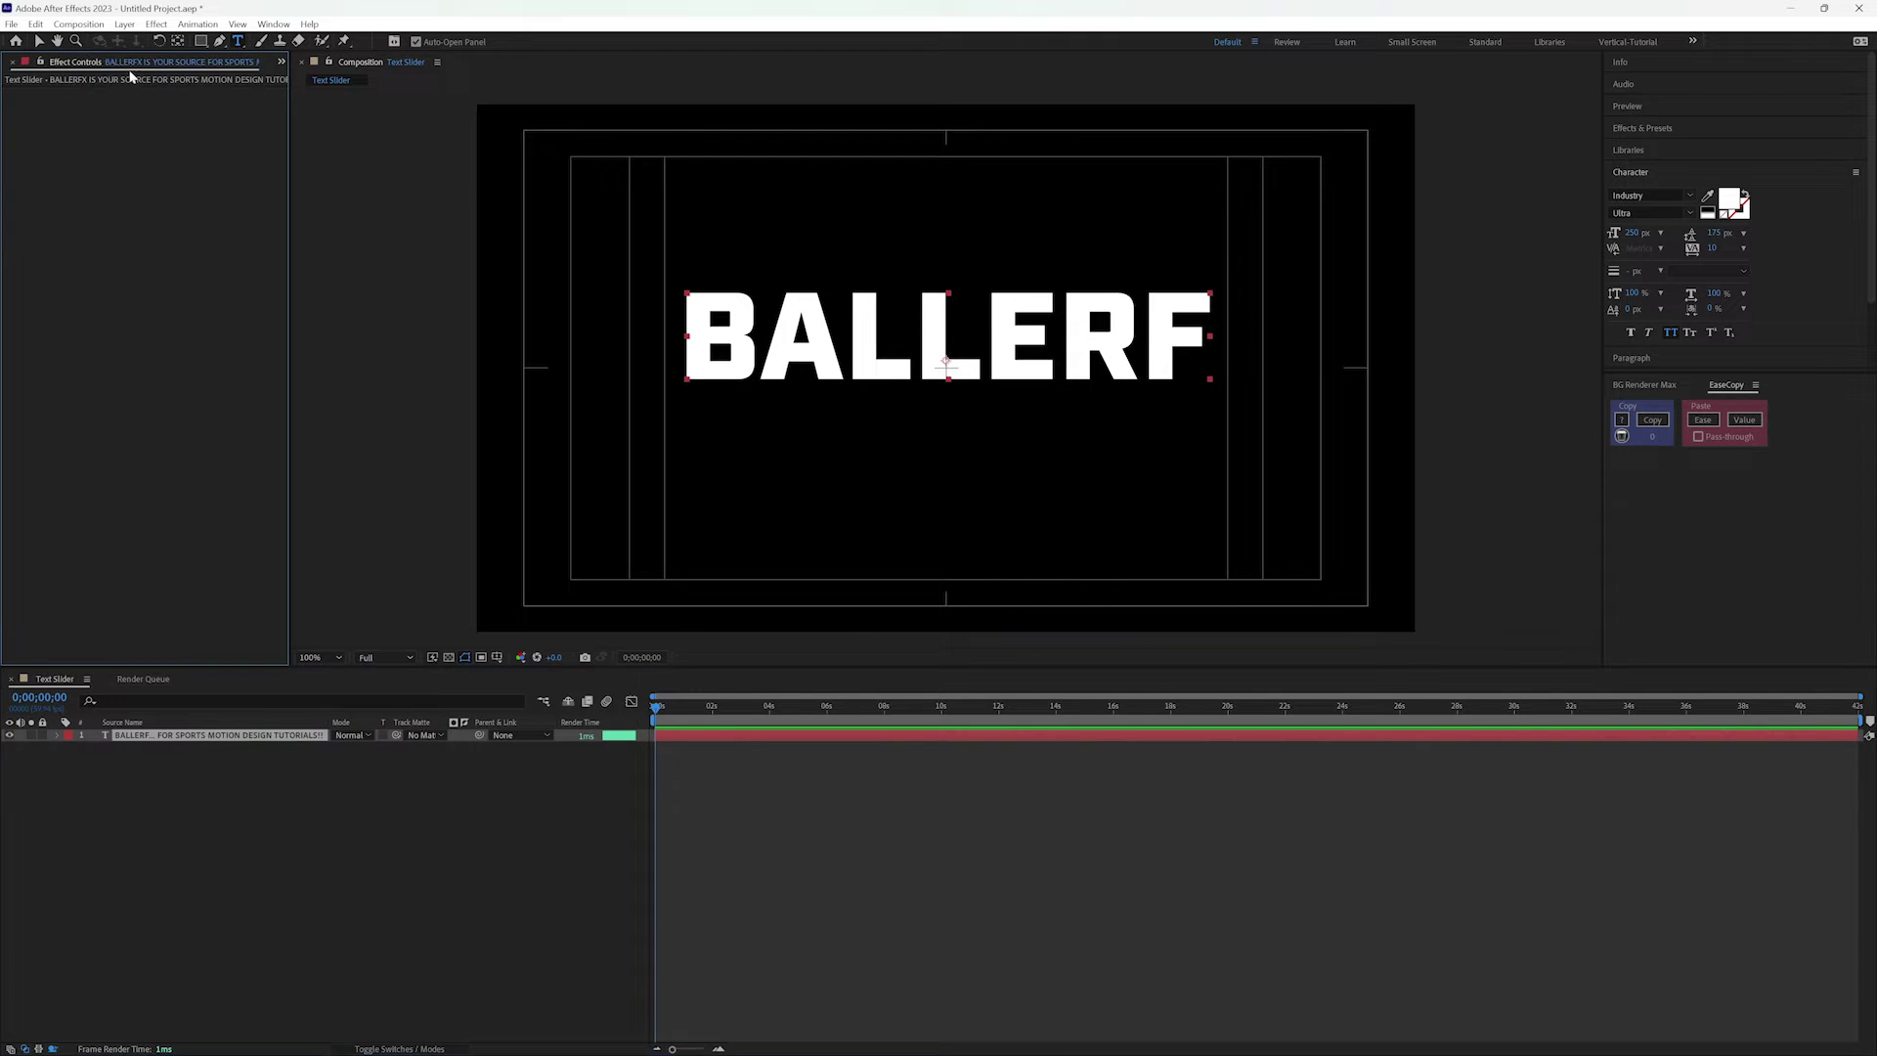
pyautogui.rightClick(119, 282)
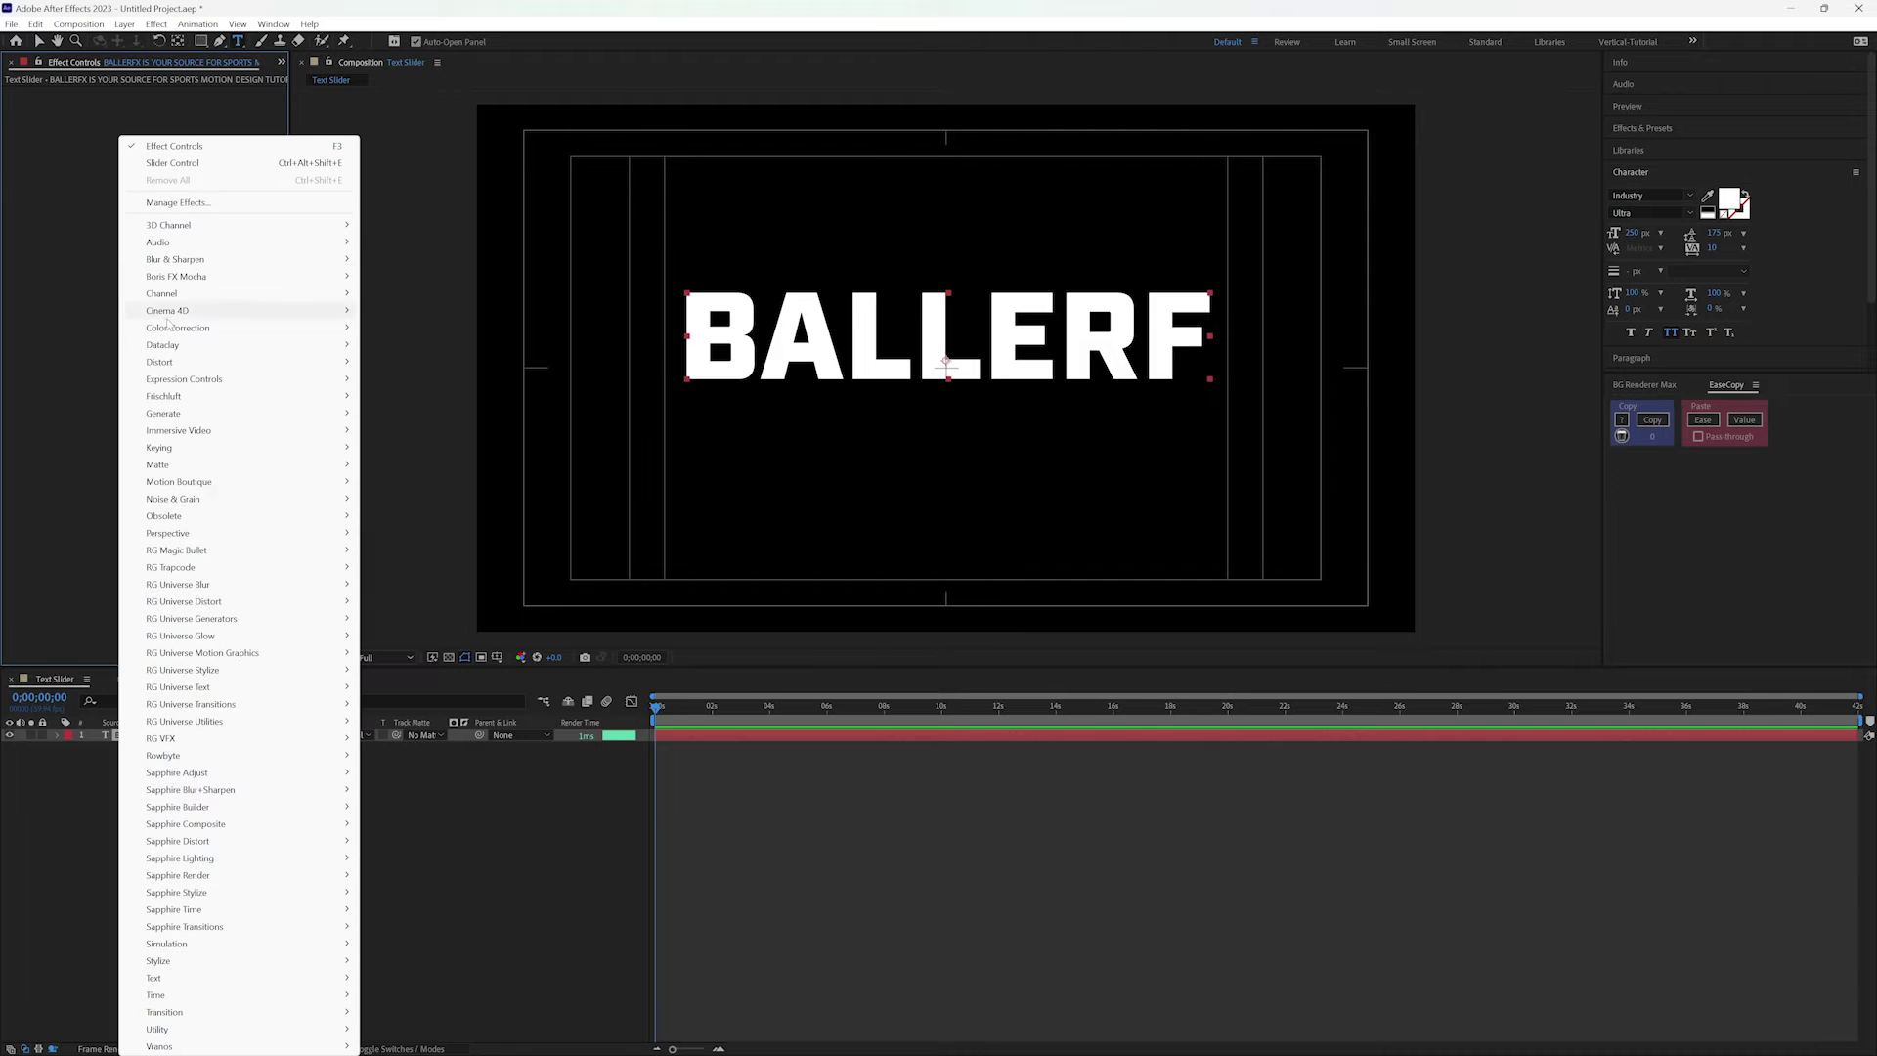
pyautogui.moveTo(203, 382)
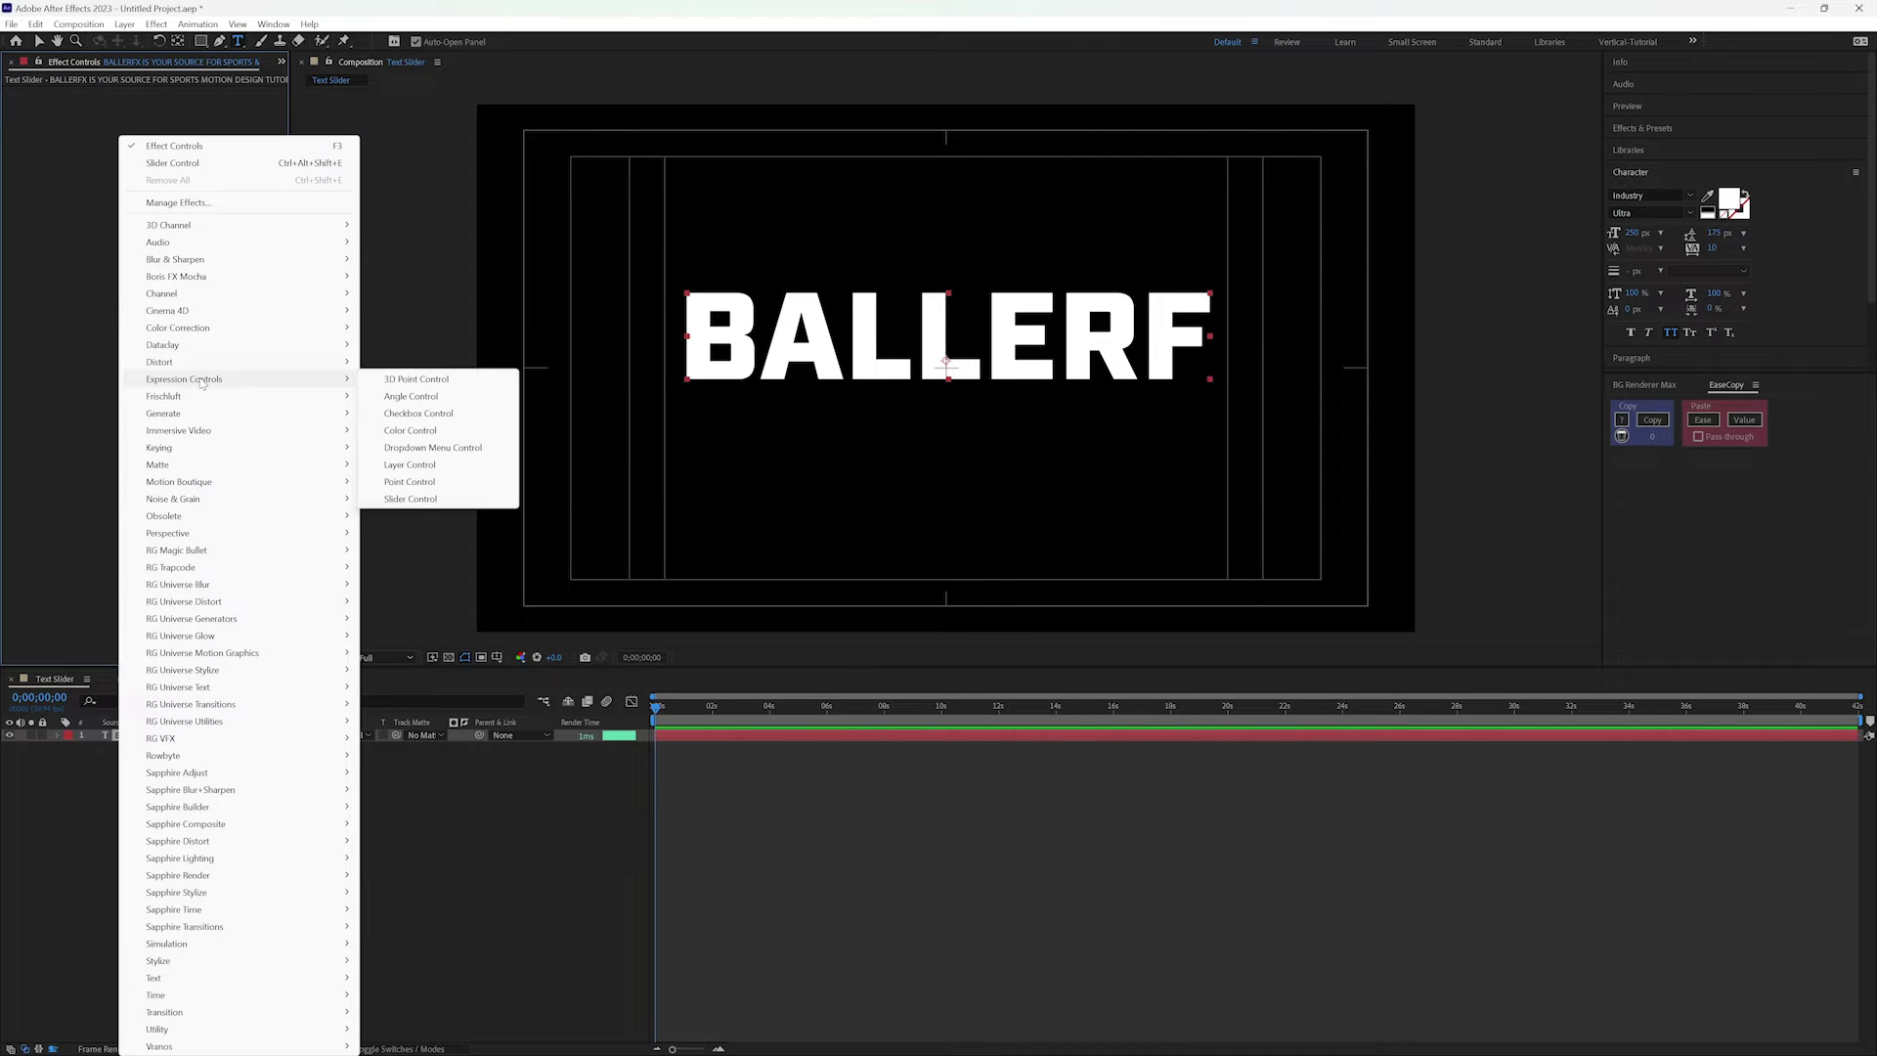
pyautogui.click(411, 501)
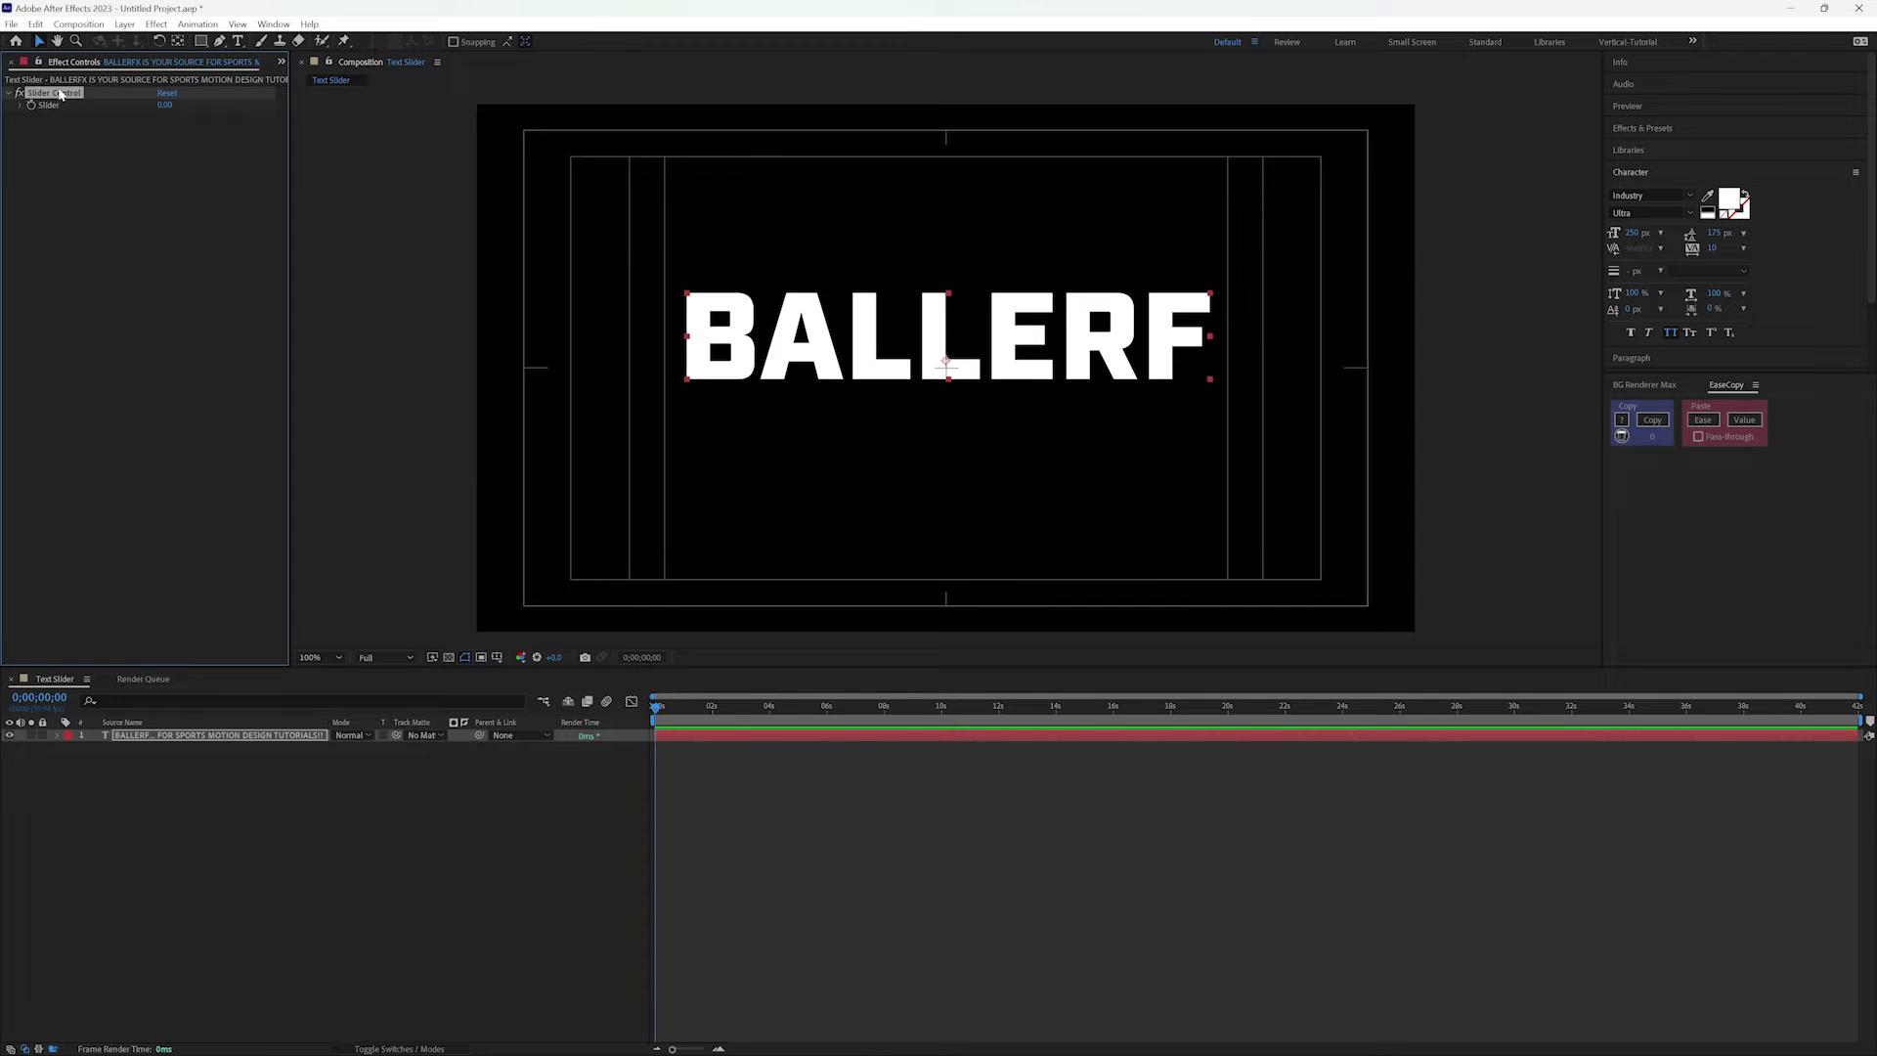
pyautogui.press('Return')
pyautogui.write('Text Size')
pyautogui.press('Return')
# - Add the default text.sourceText expression to the layer's Source Text property
pyautogui.click(56, 735)
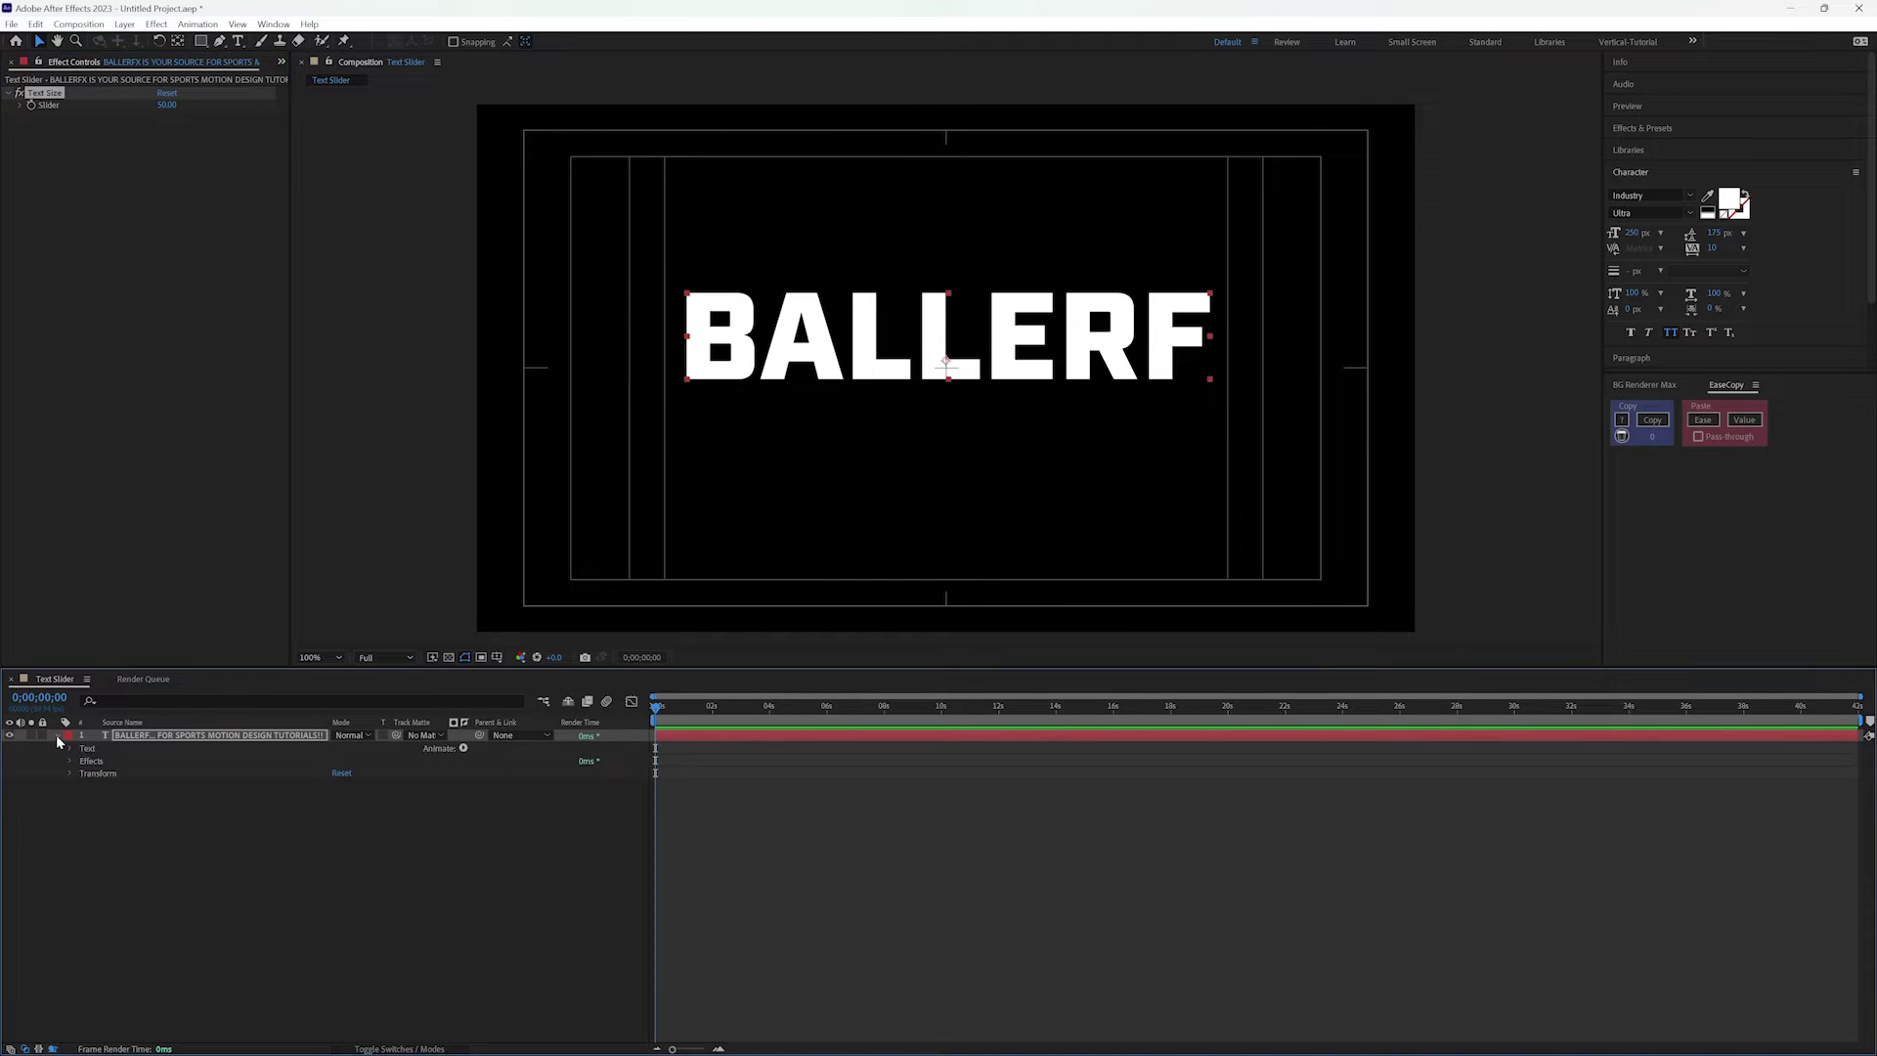
pyautogui.click(70, 749)
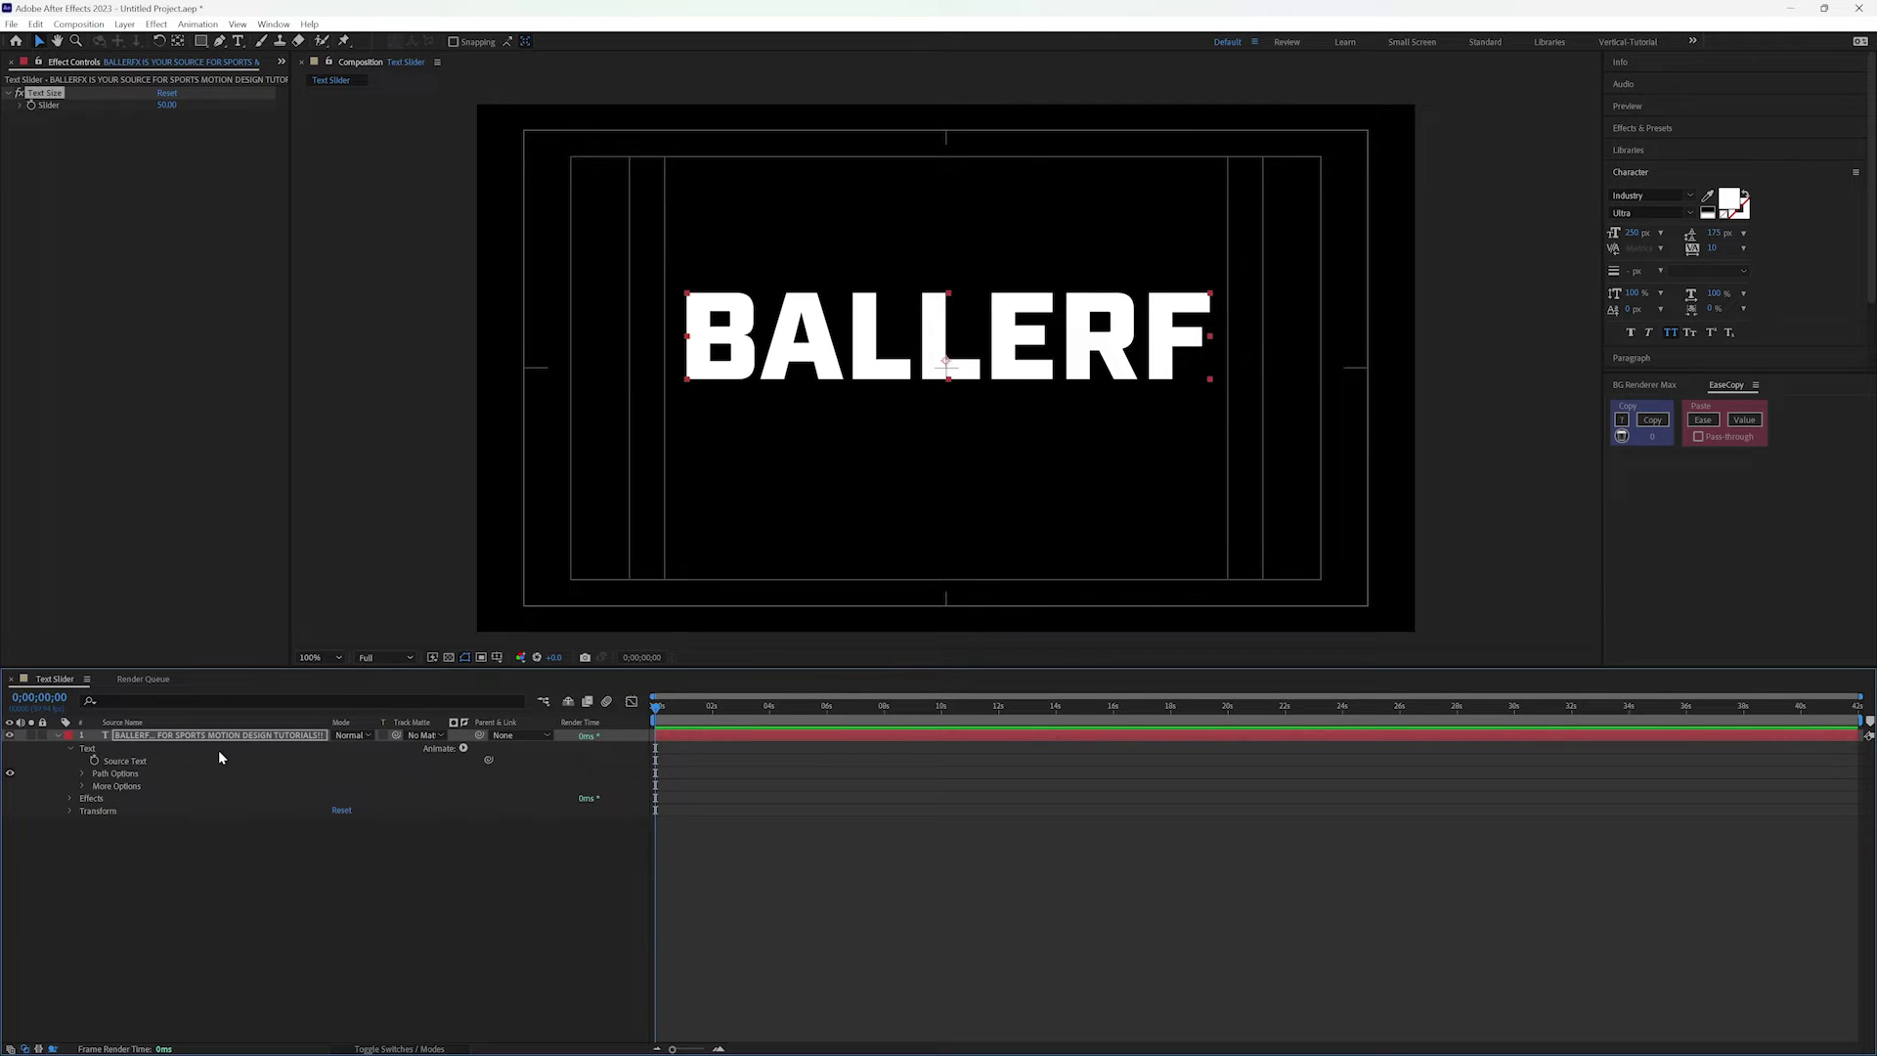
pyautogui.keyDown('alt'); pyautogui.click(94, 760); pyautogui.keyUp('alt')
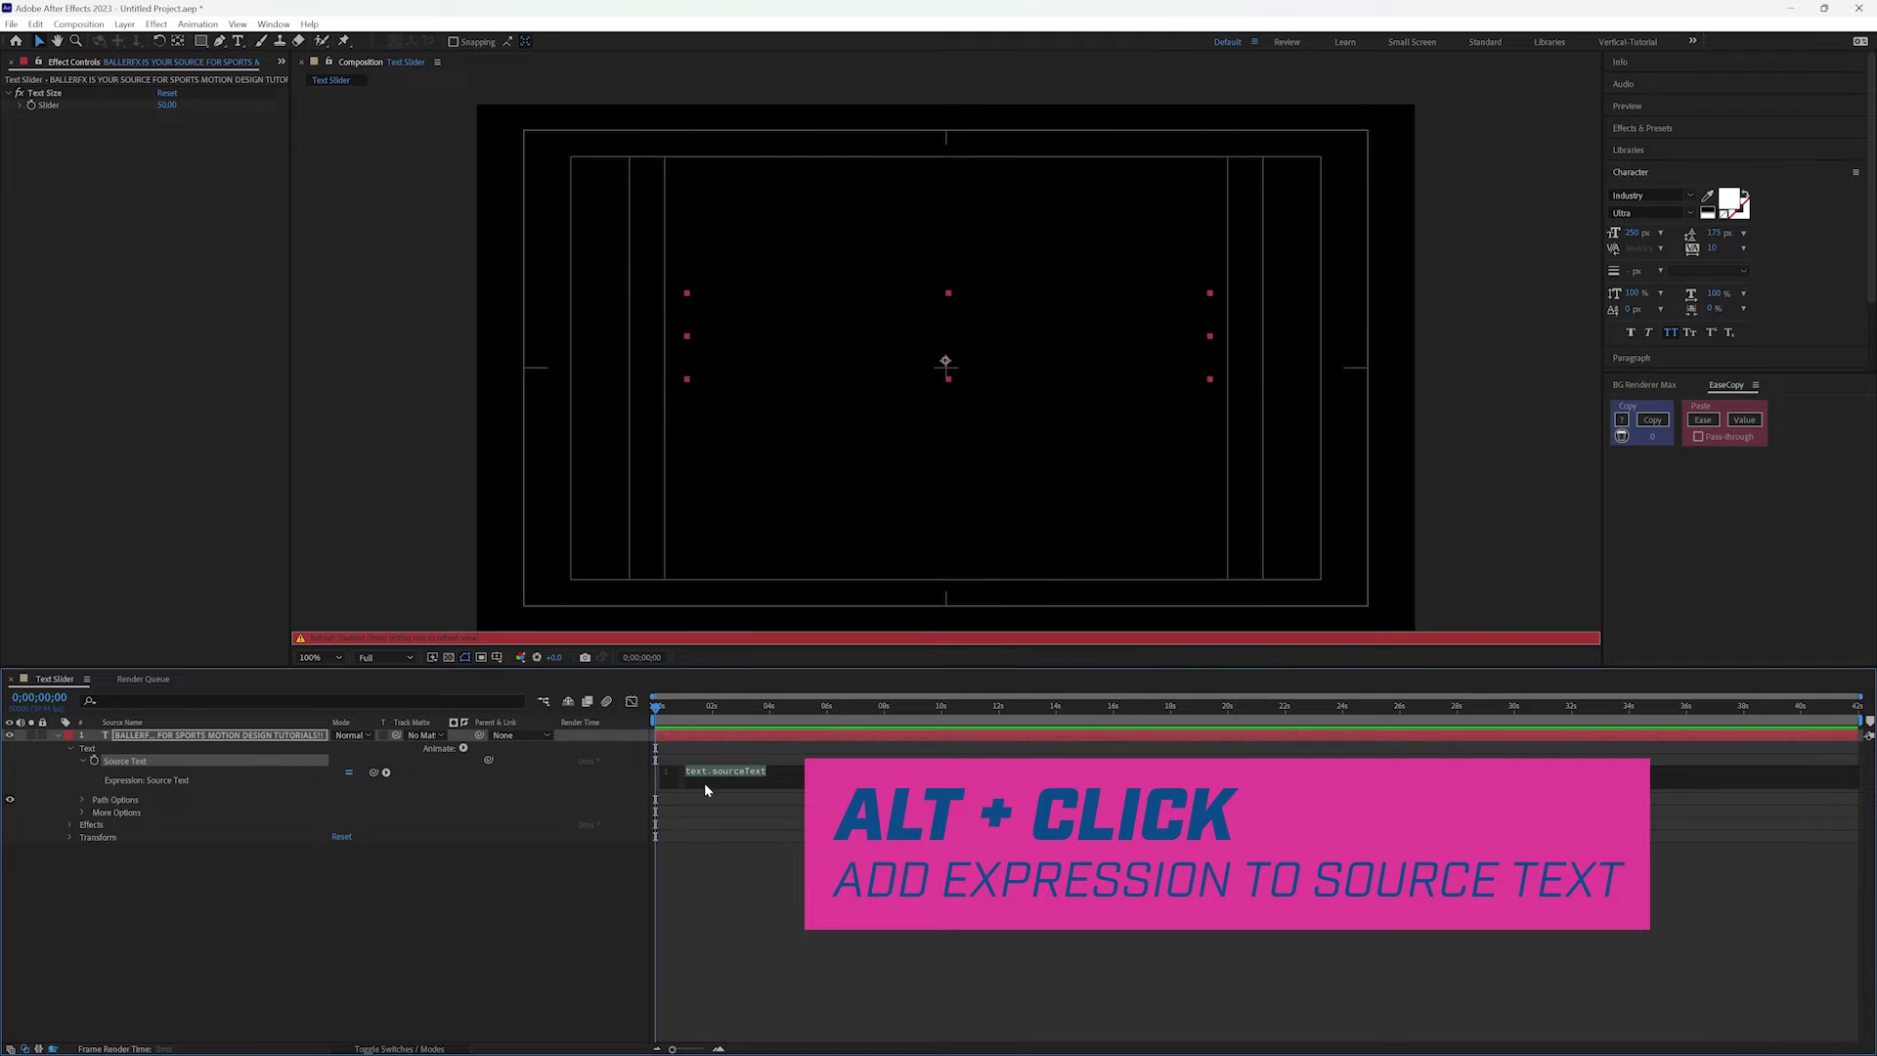
pyautogui.click(531, 910)
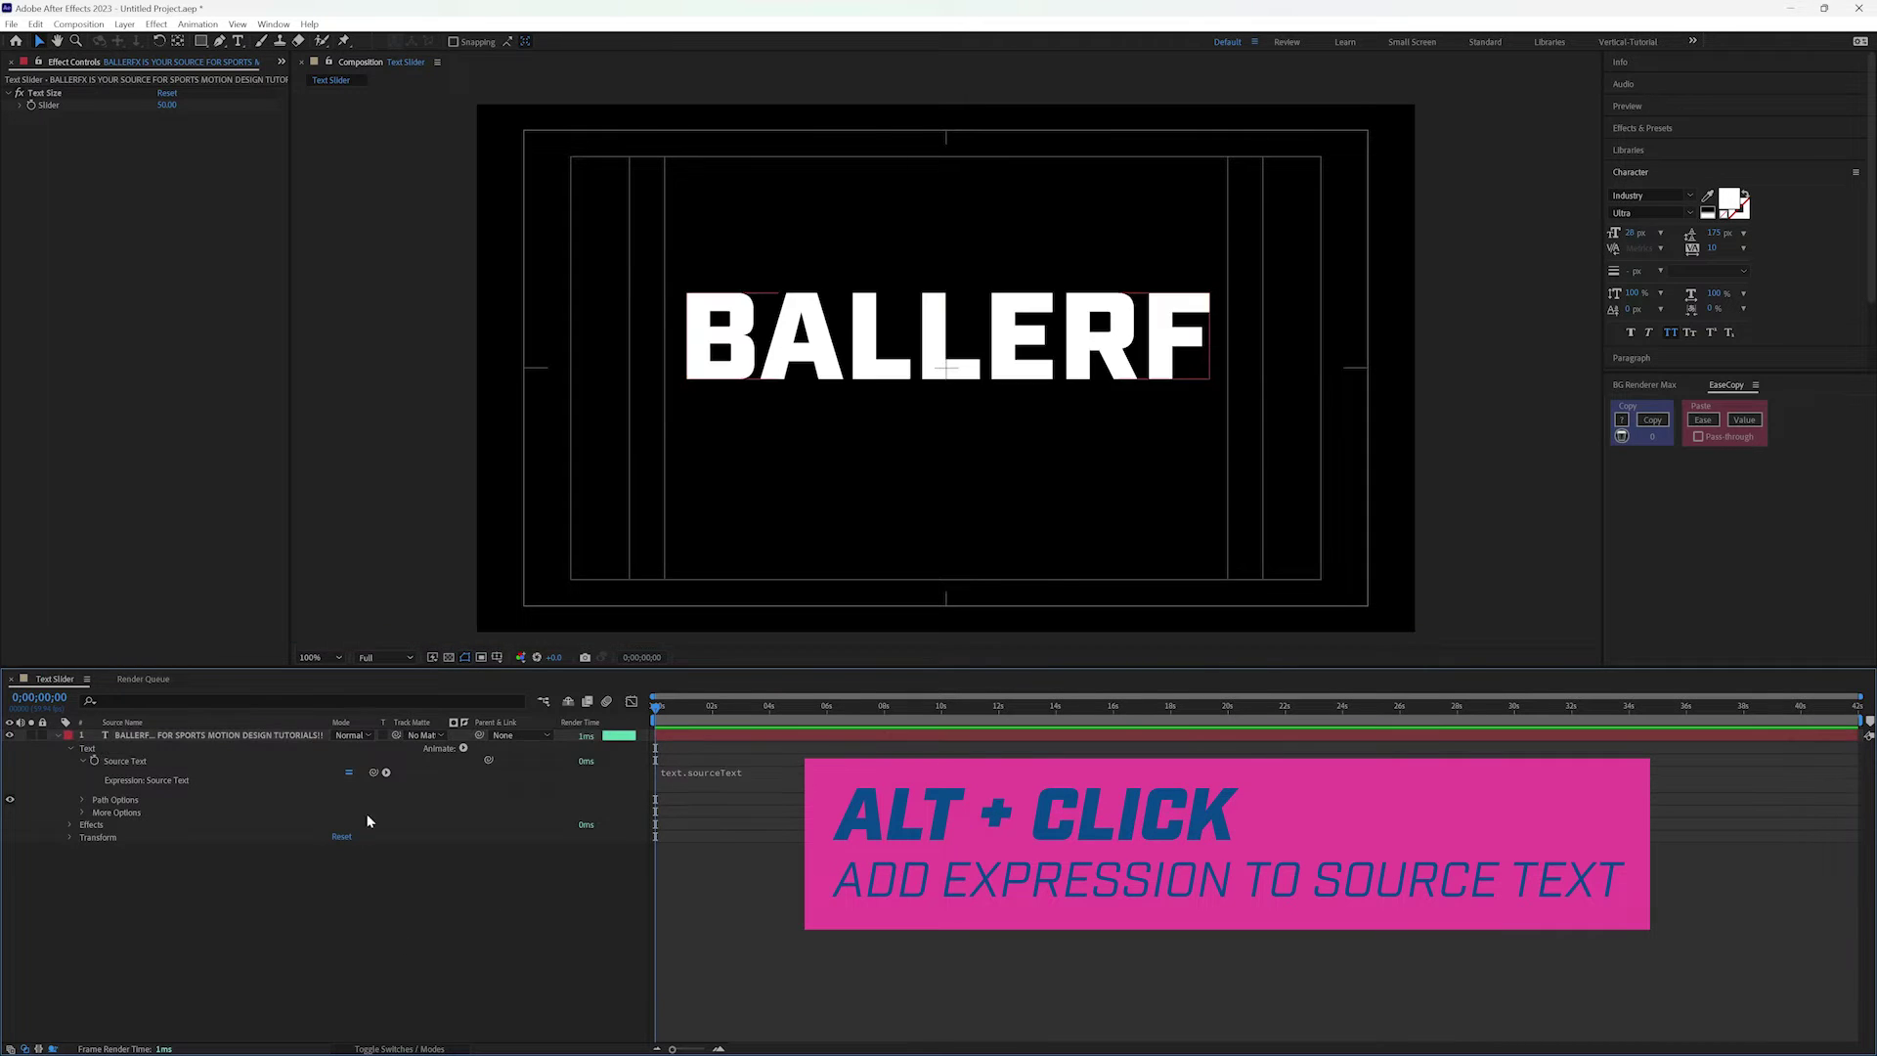
pyautogui.click(130, 736)
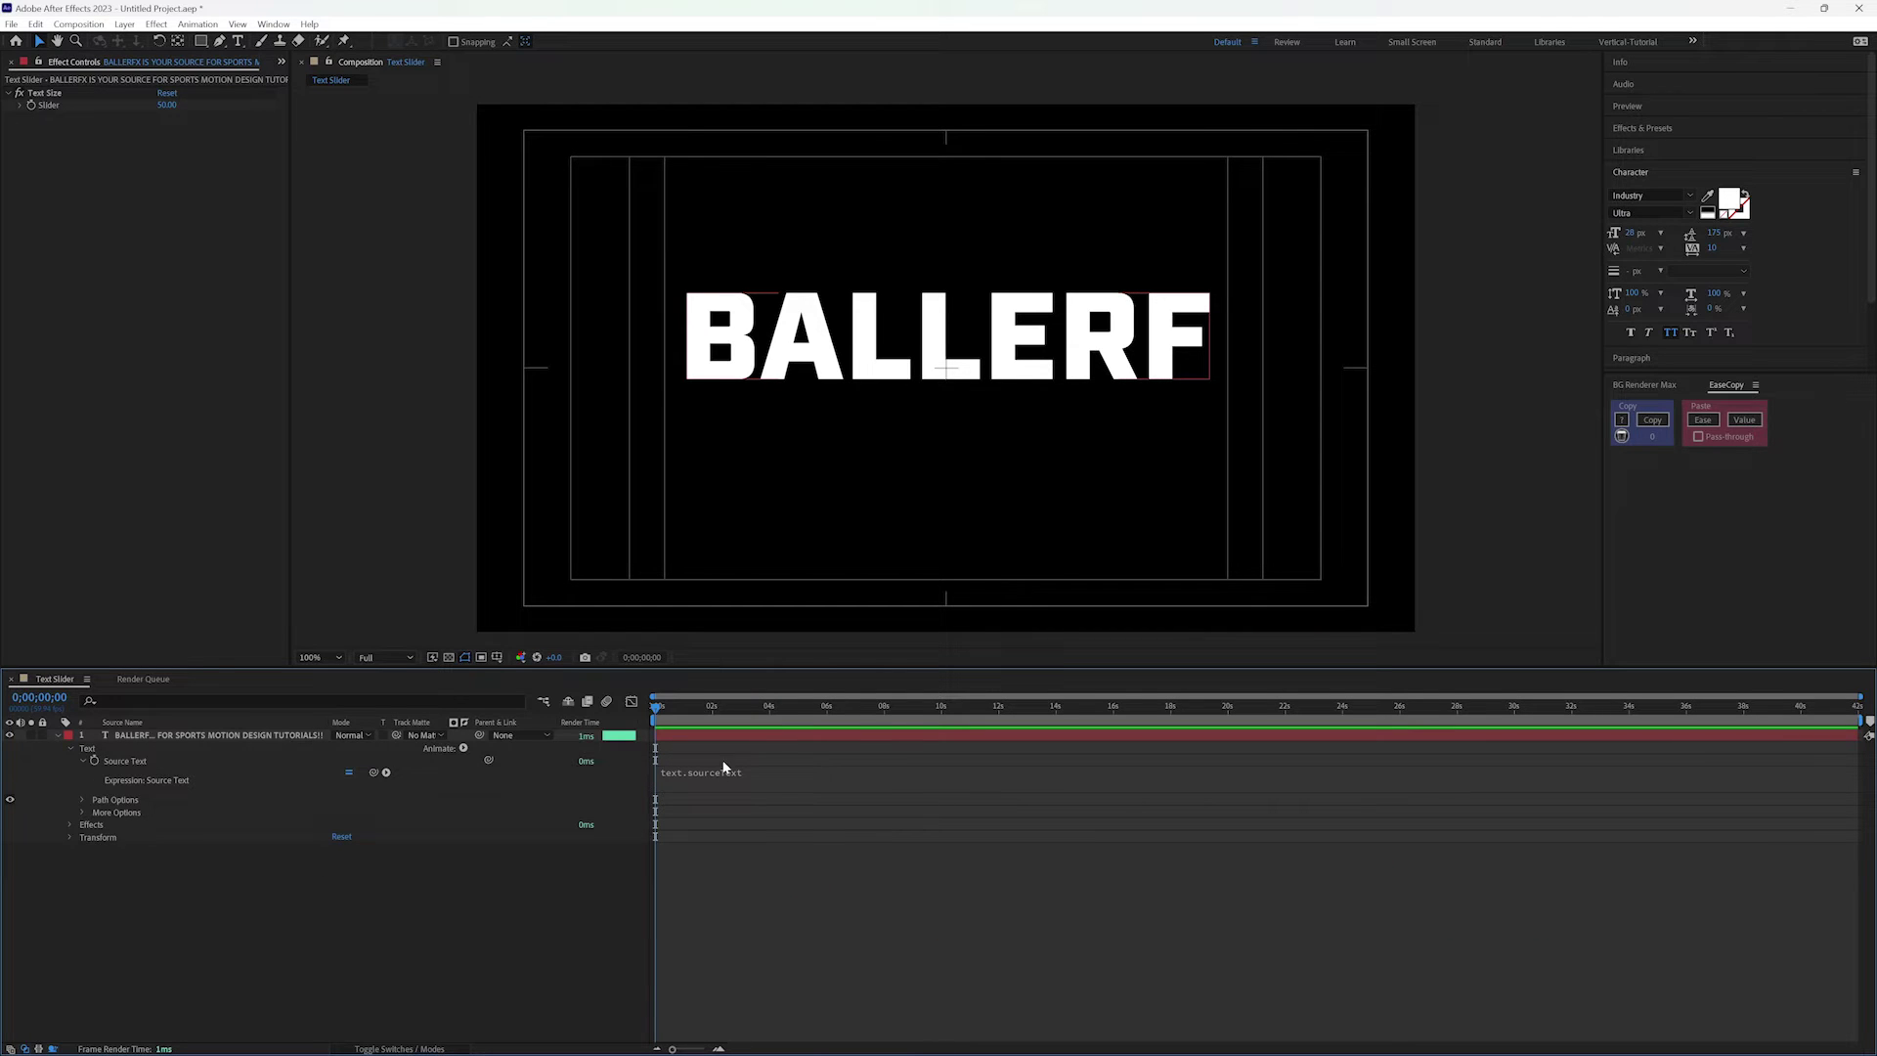
pyautogui.click(814, 782)
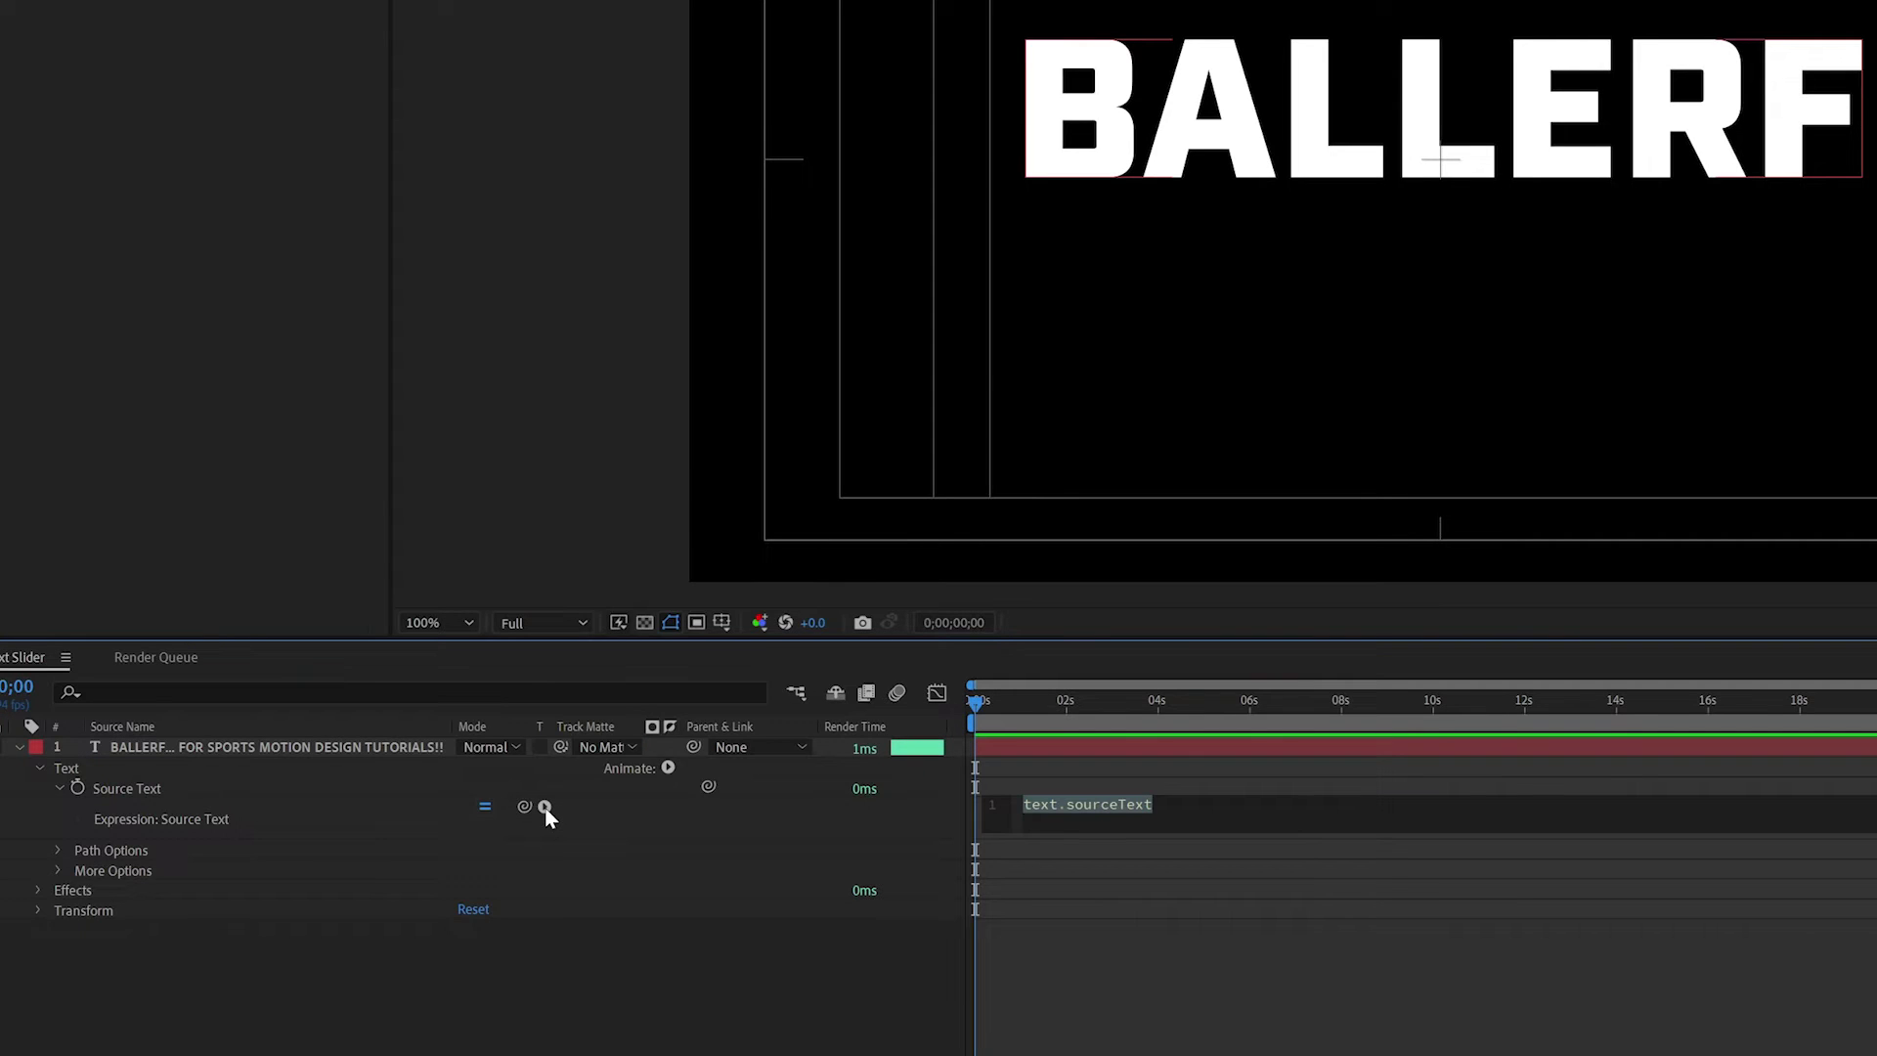
# - Browse the expression language menu to Text > Properties > Properties
pyautogui.click(545, 807)
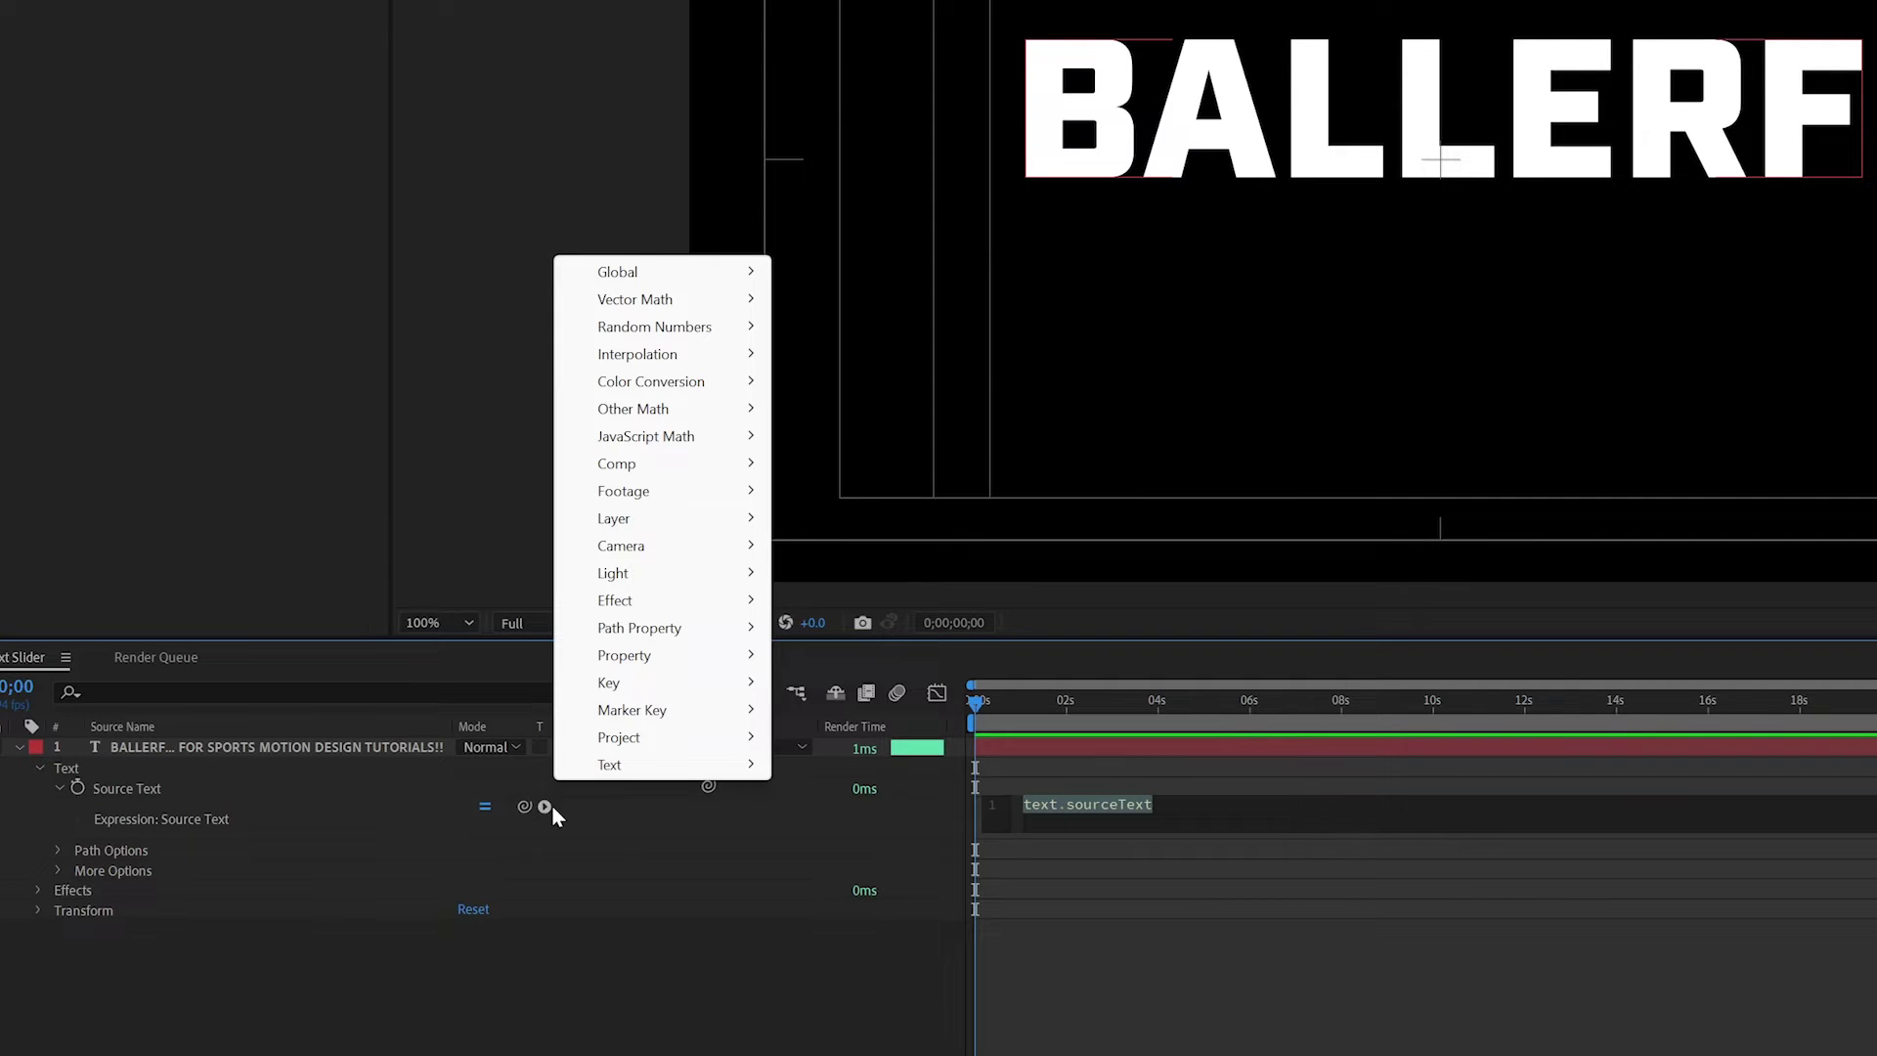
pyautogui.moveTo(674, 766)
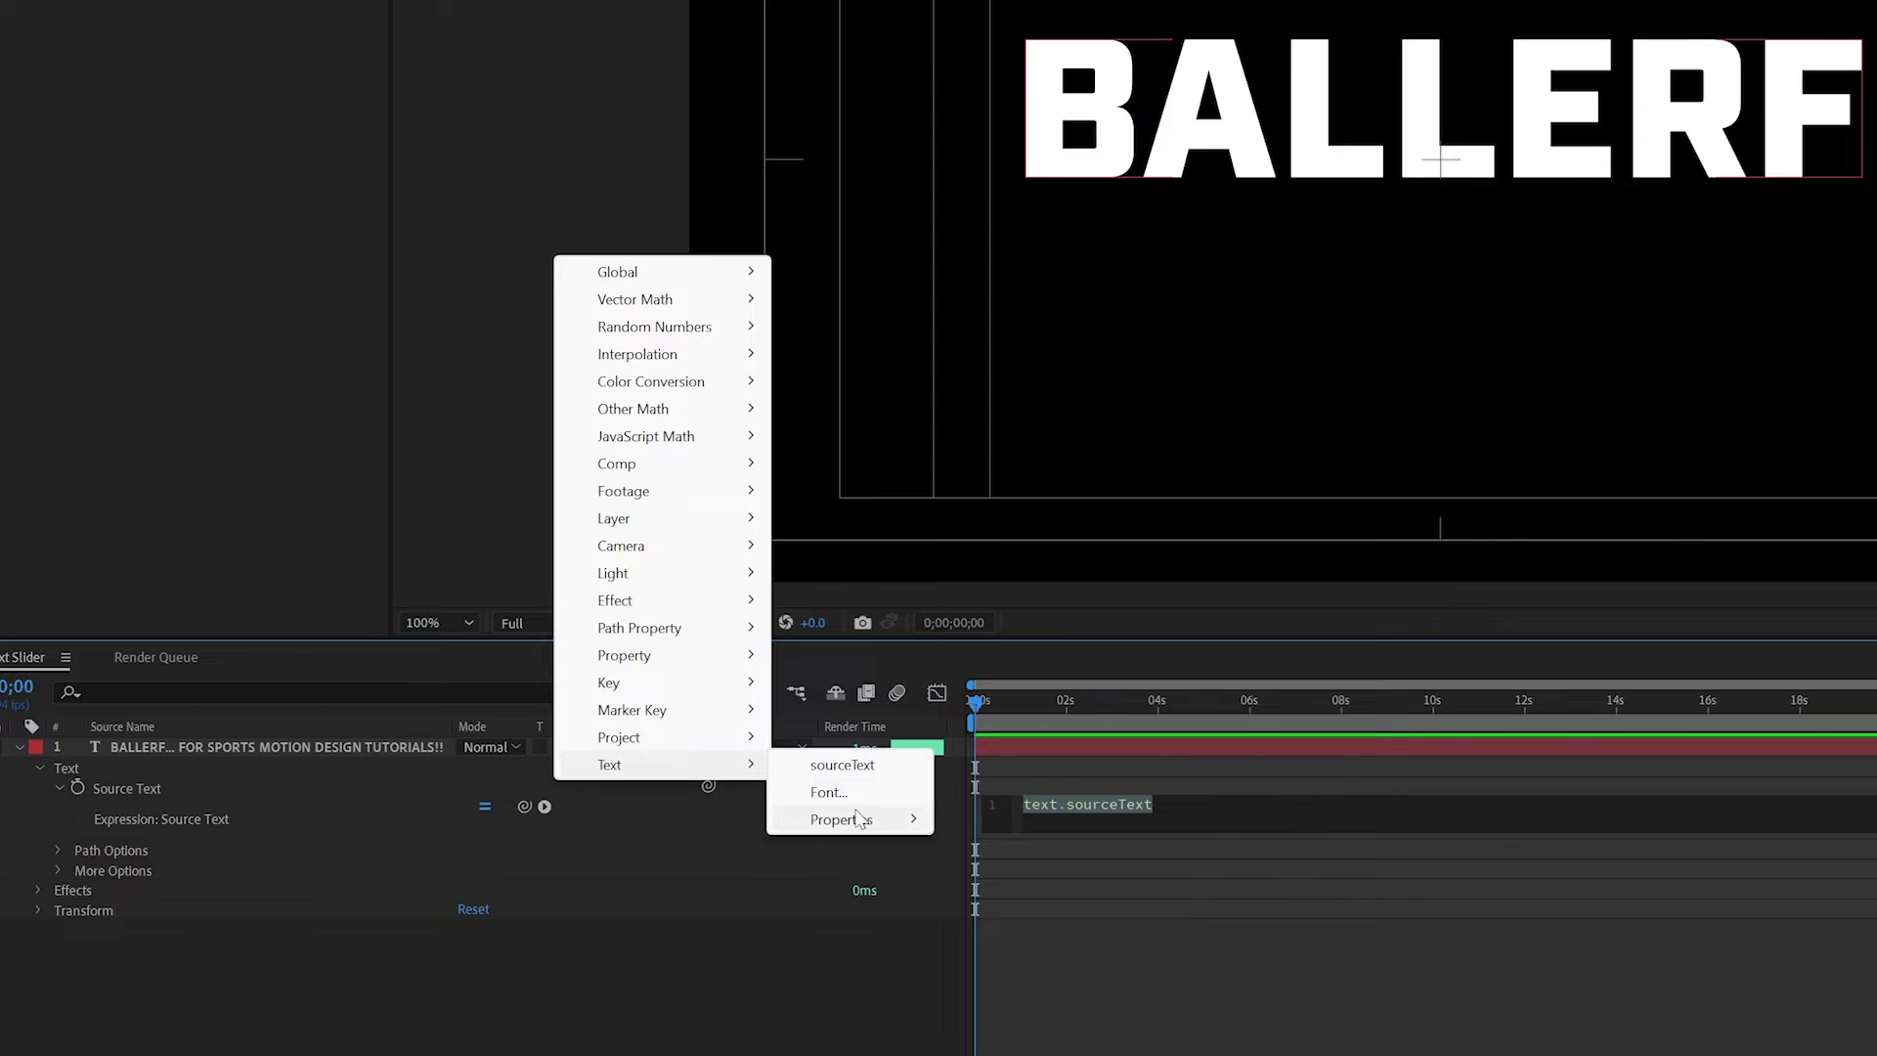
pyautogui.moveTo(859, 821)
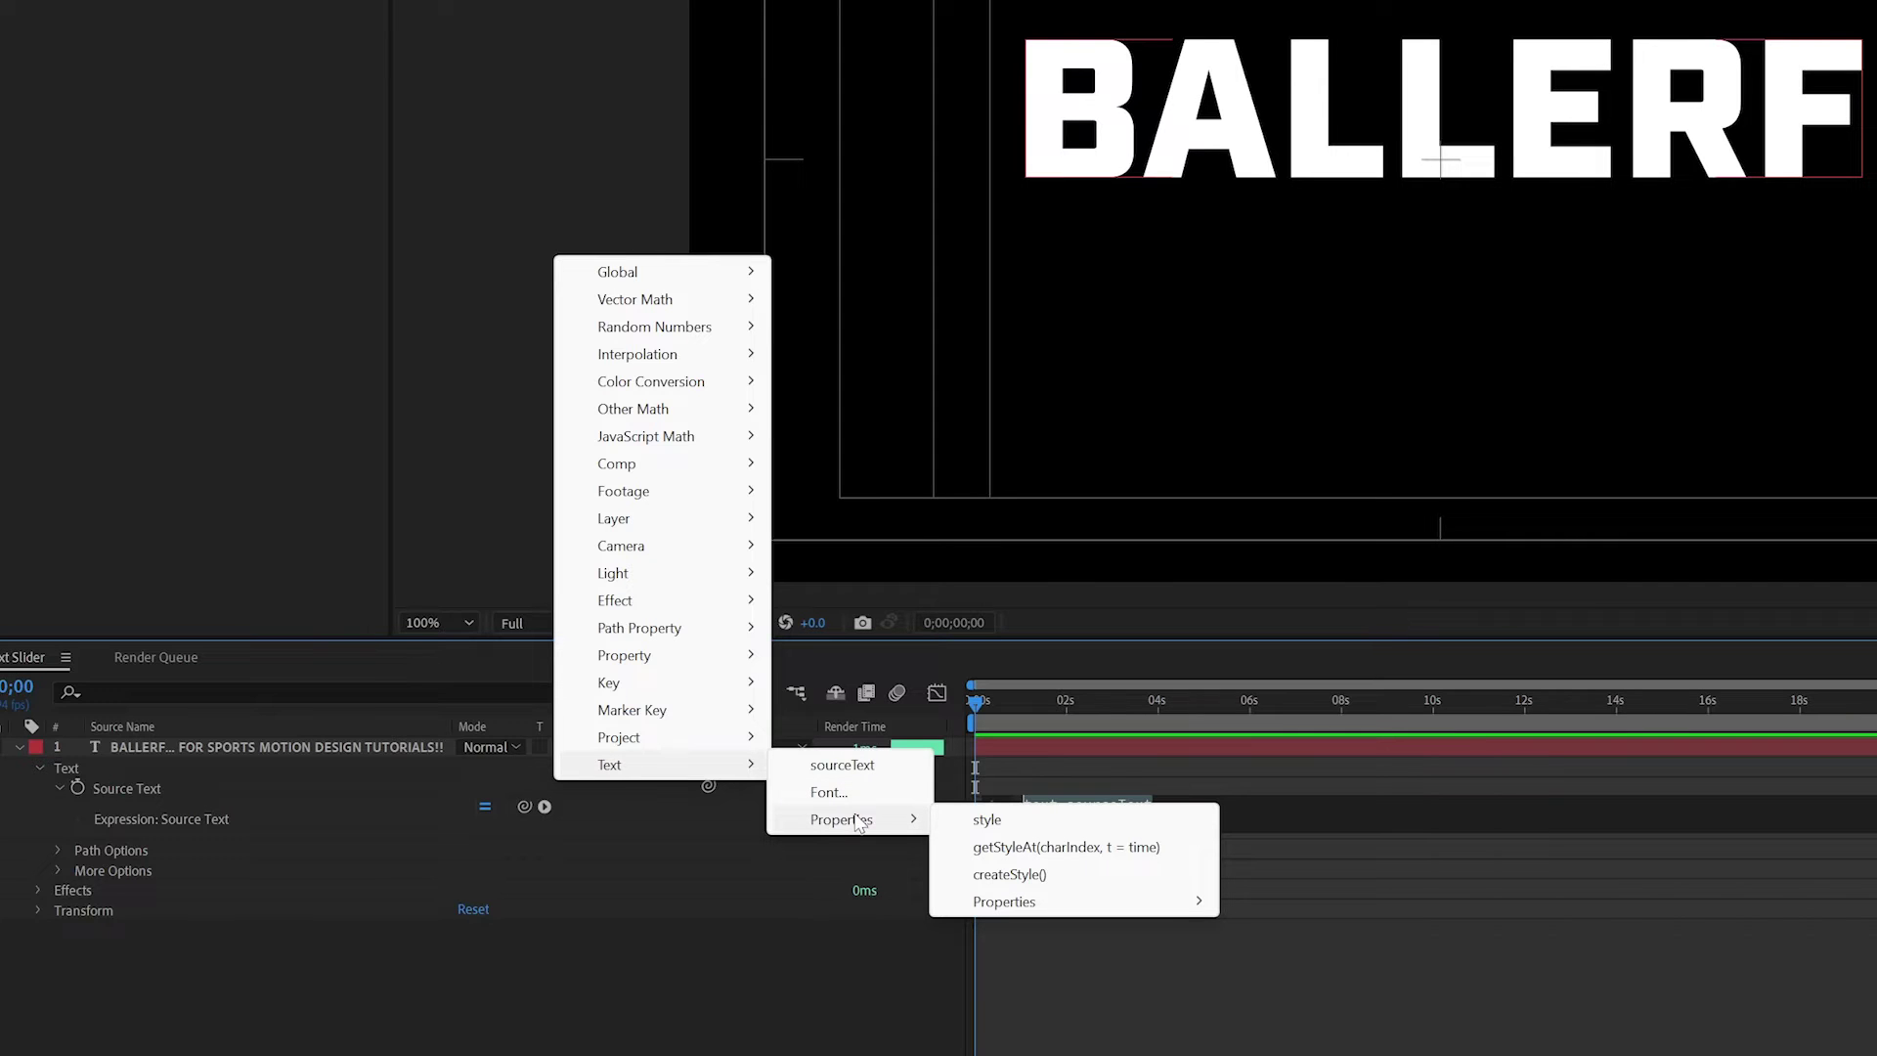
pyautogui.moveTo(997, 911)
# - Change line 1 to 'var txt1 = text.sourceText' and start a new line with txt1.style
pyautogui.press('Escape')
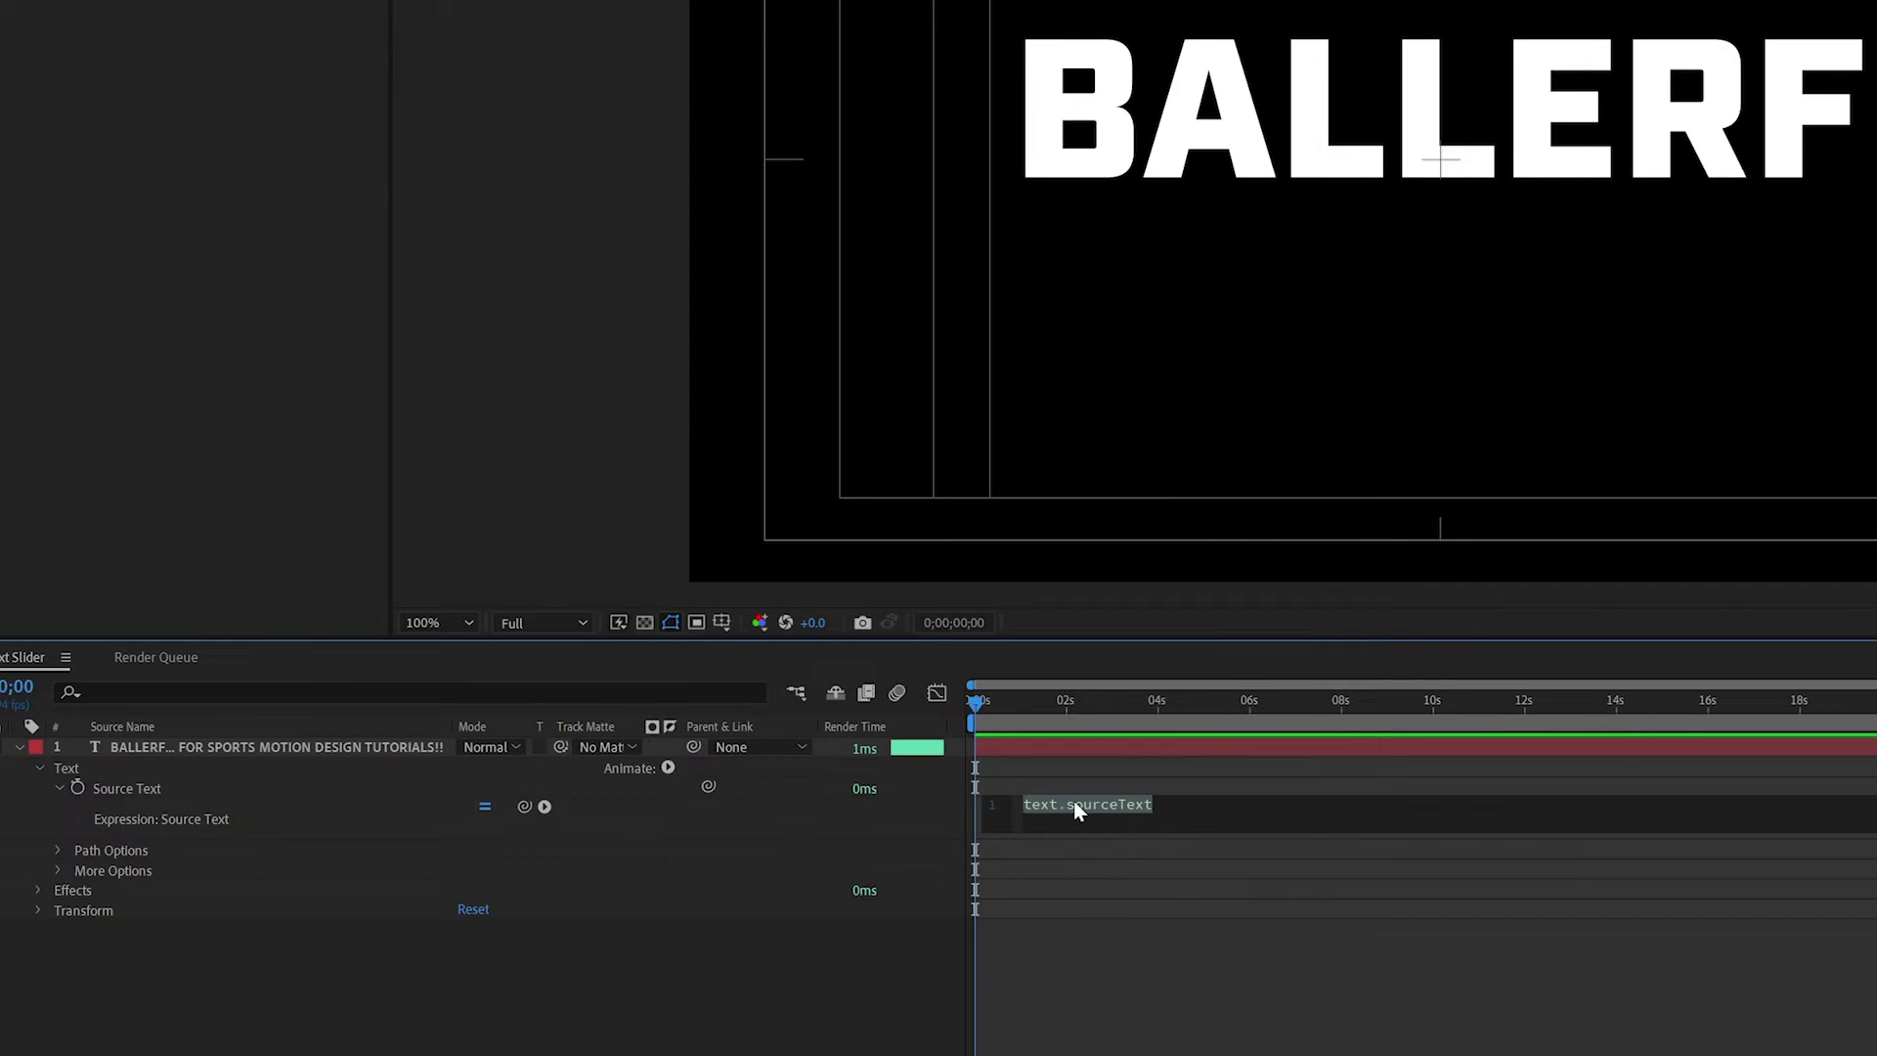
pyautogui.click(1075, 803)
pyautogui.write('var ')
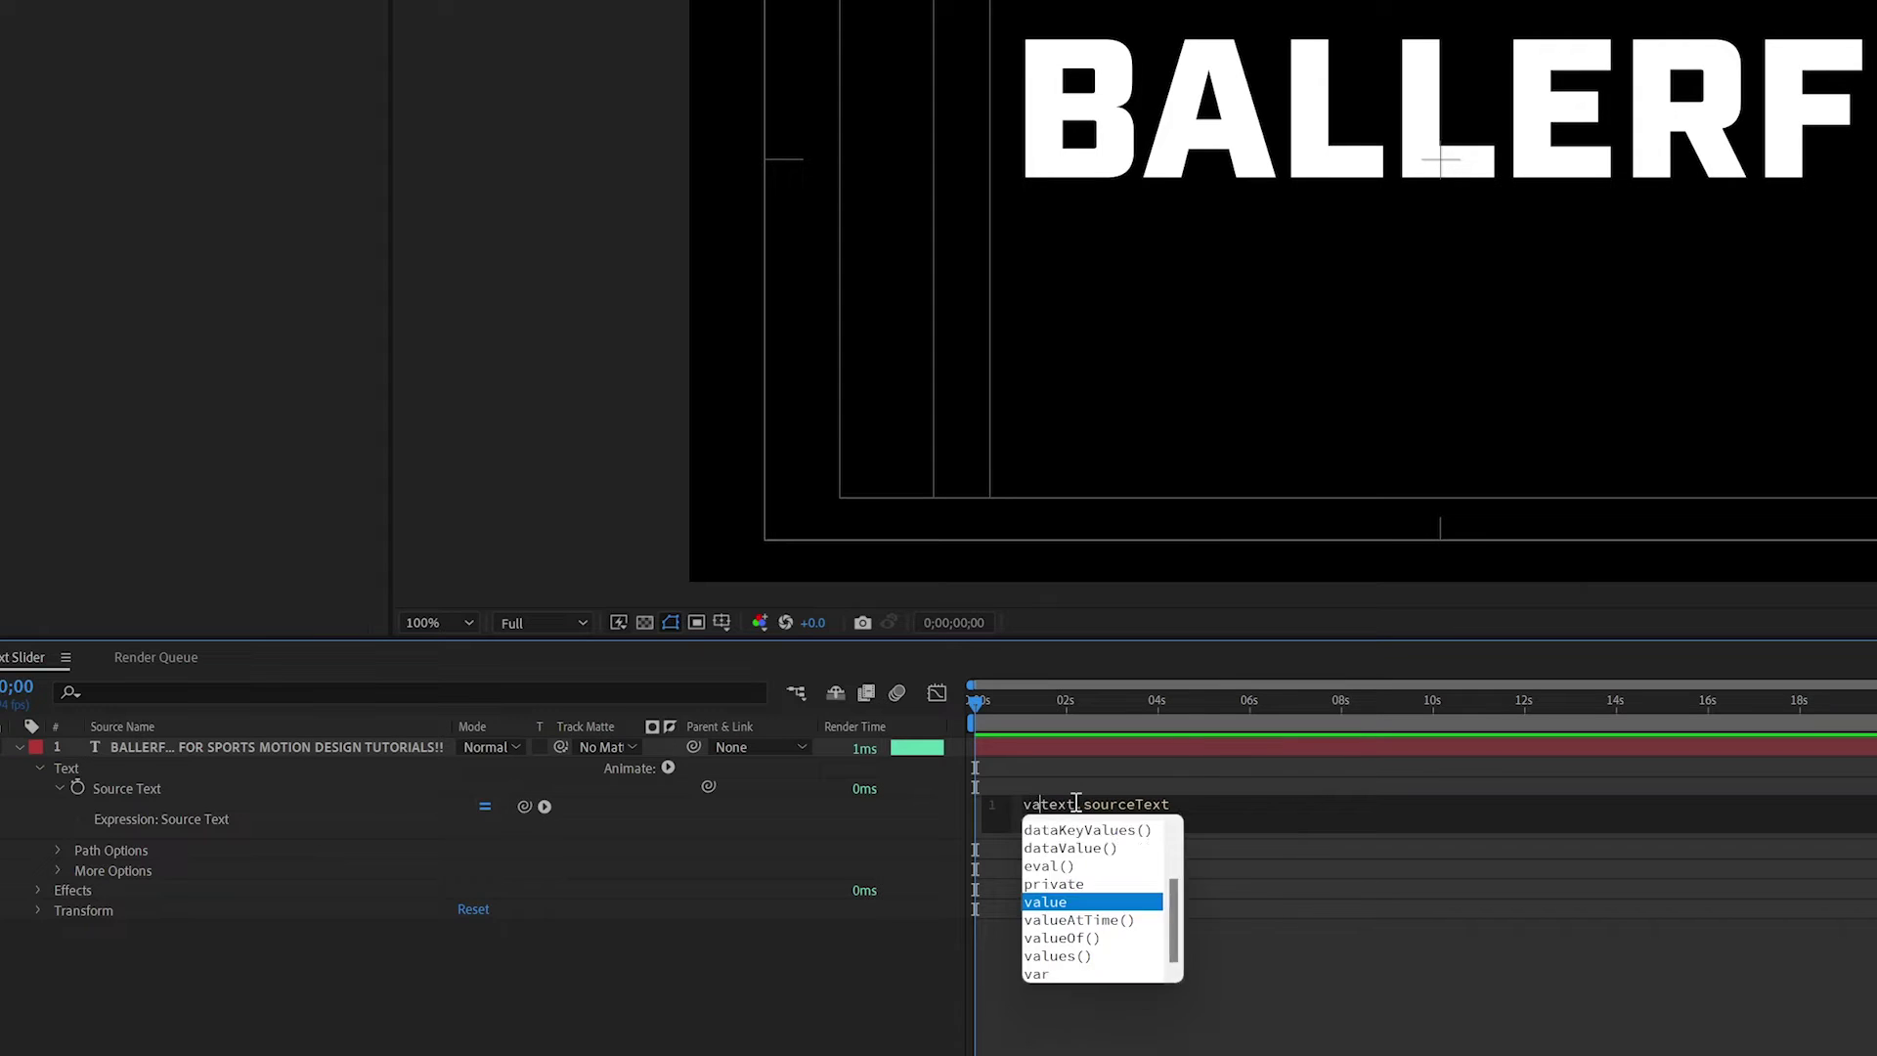
pyautogui.write('txt1 =')
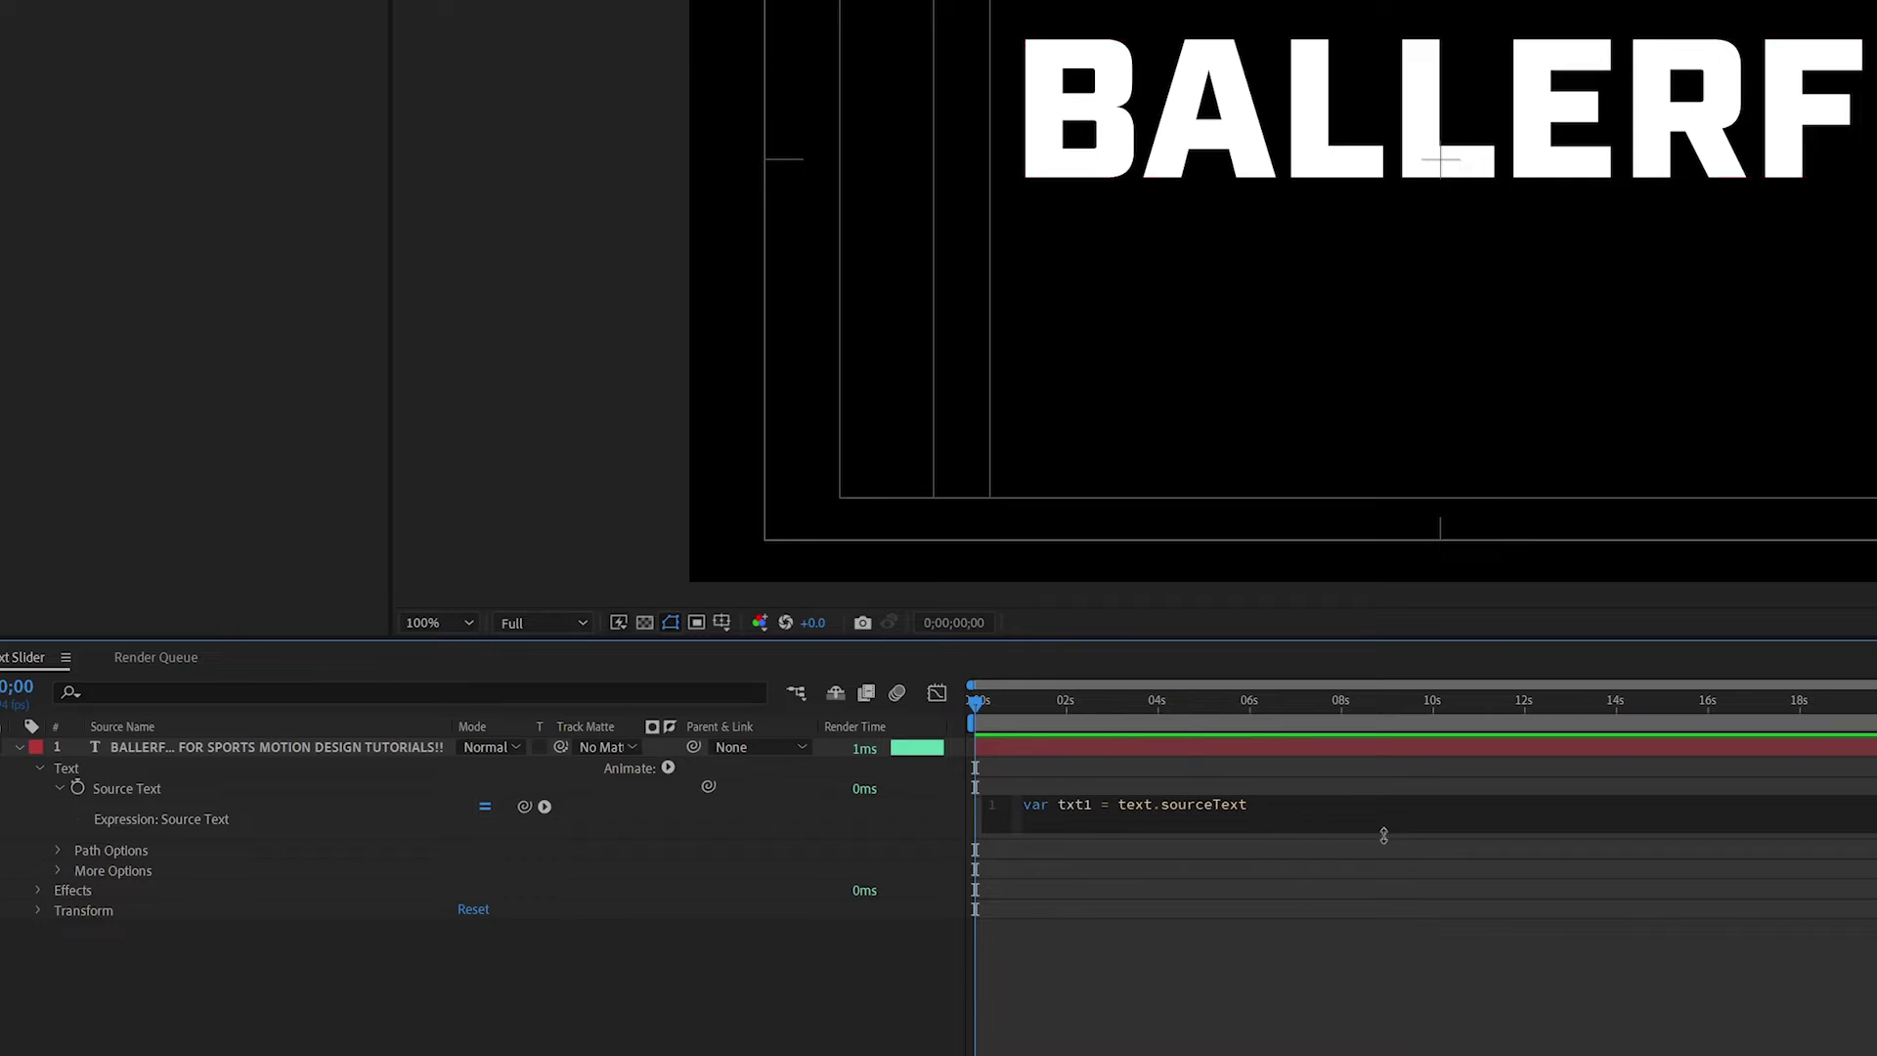
pyautogui.click(1277, 802)
pyautogui.press('Return')
pyautogui.press('Return')
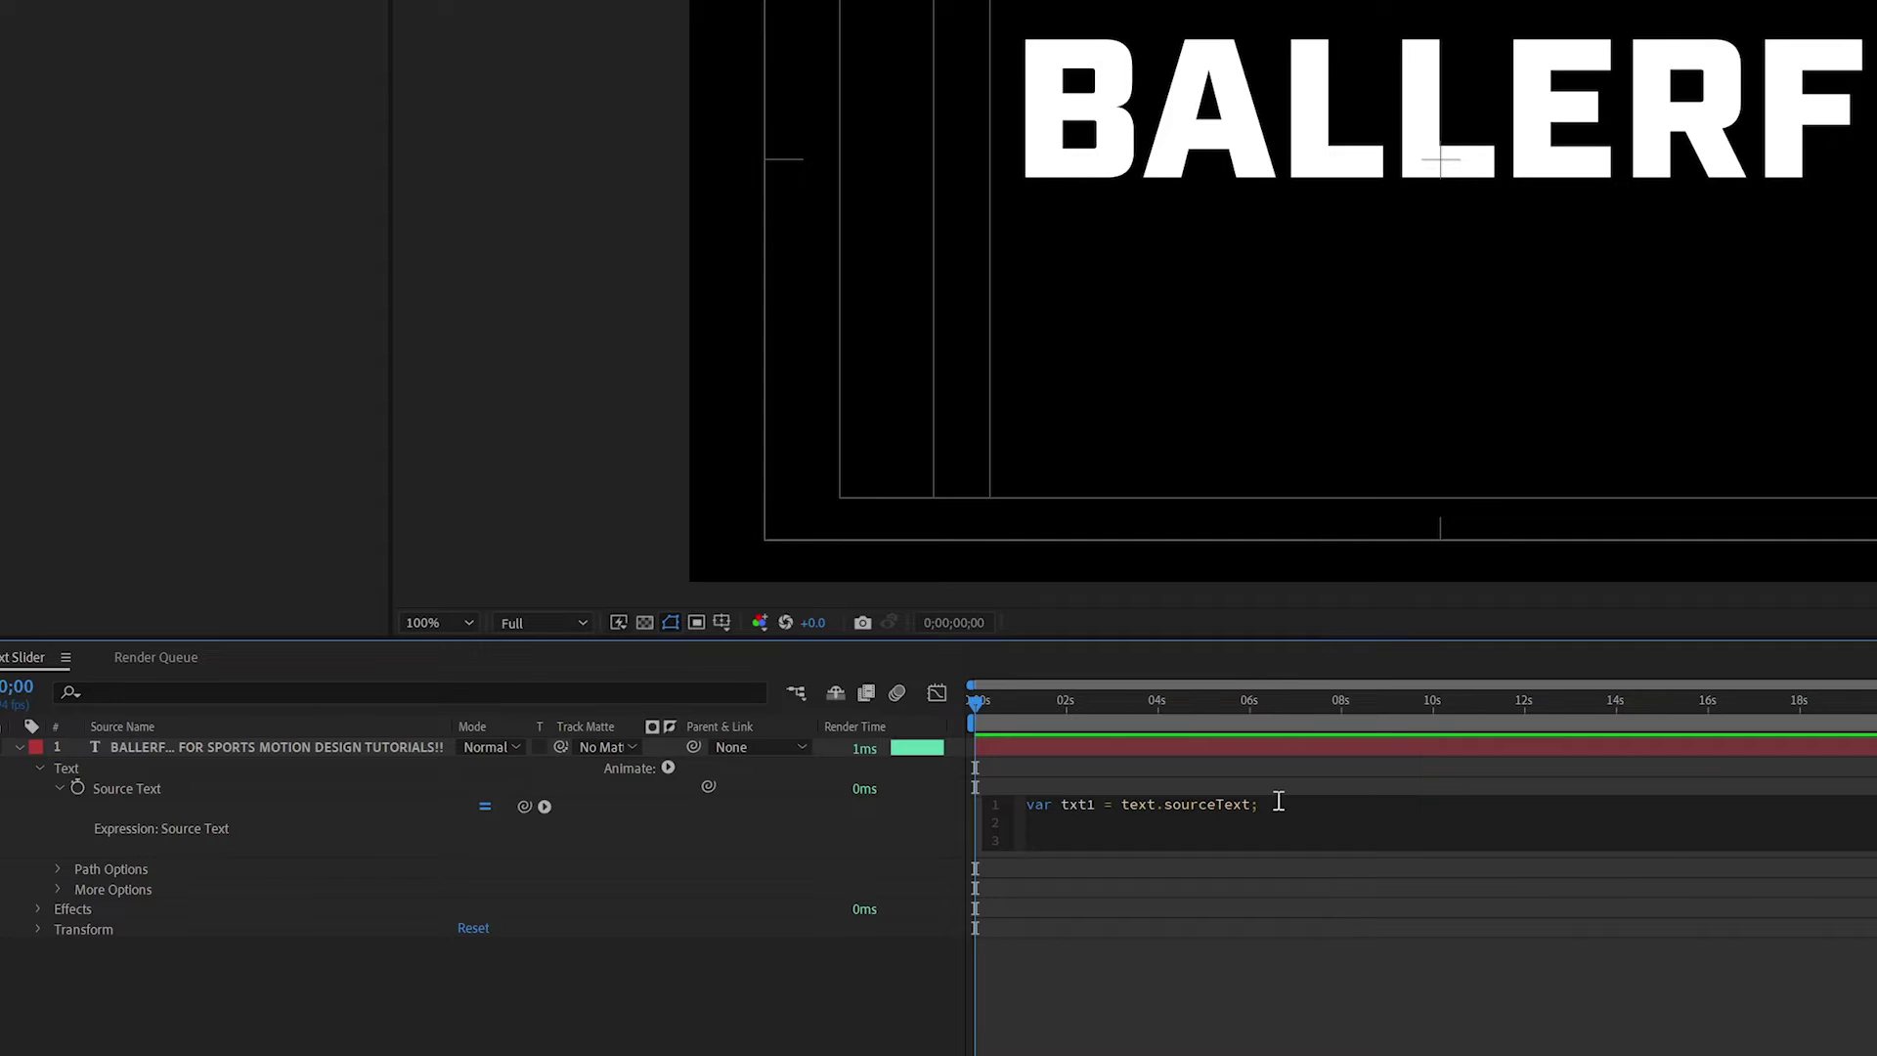
pyautogui.write('t')
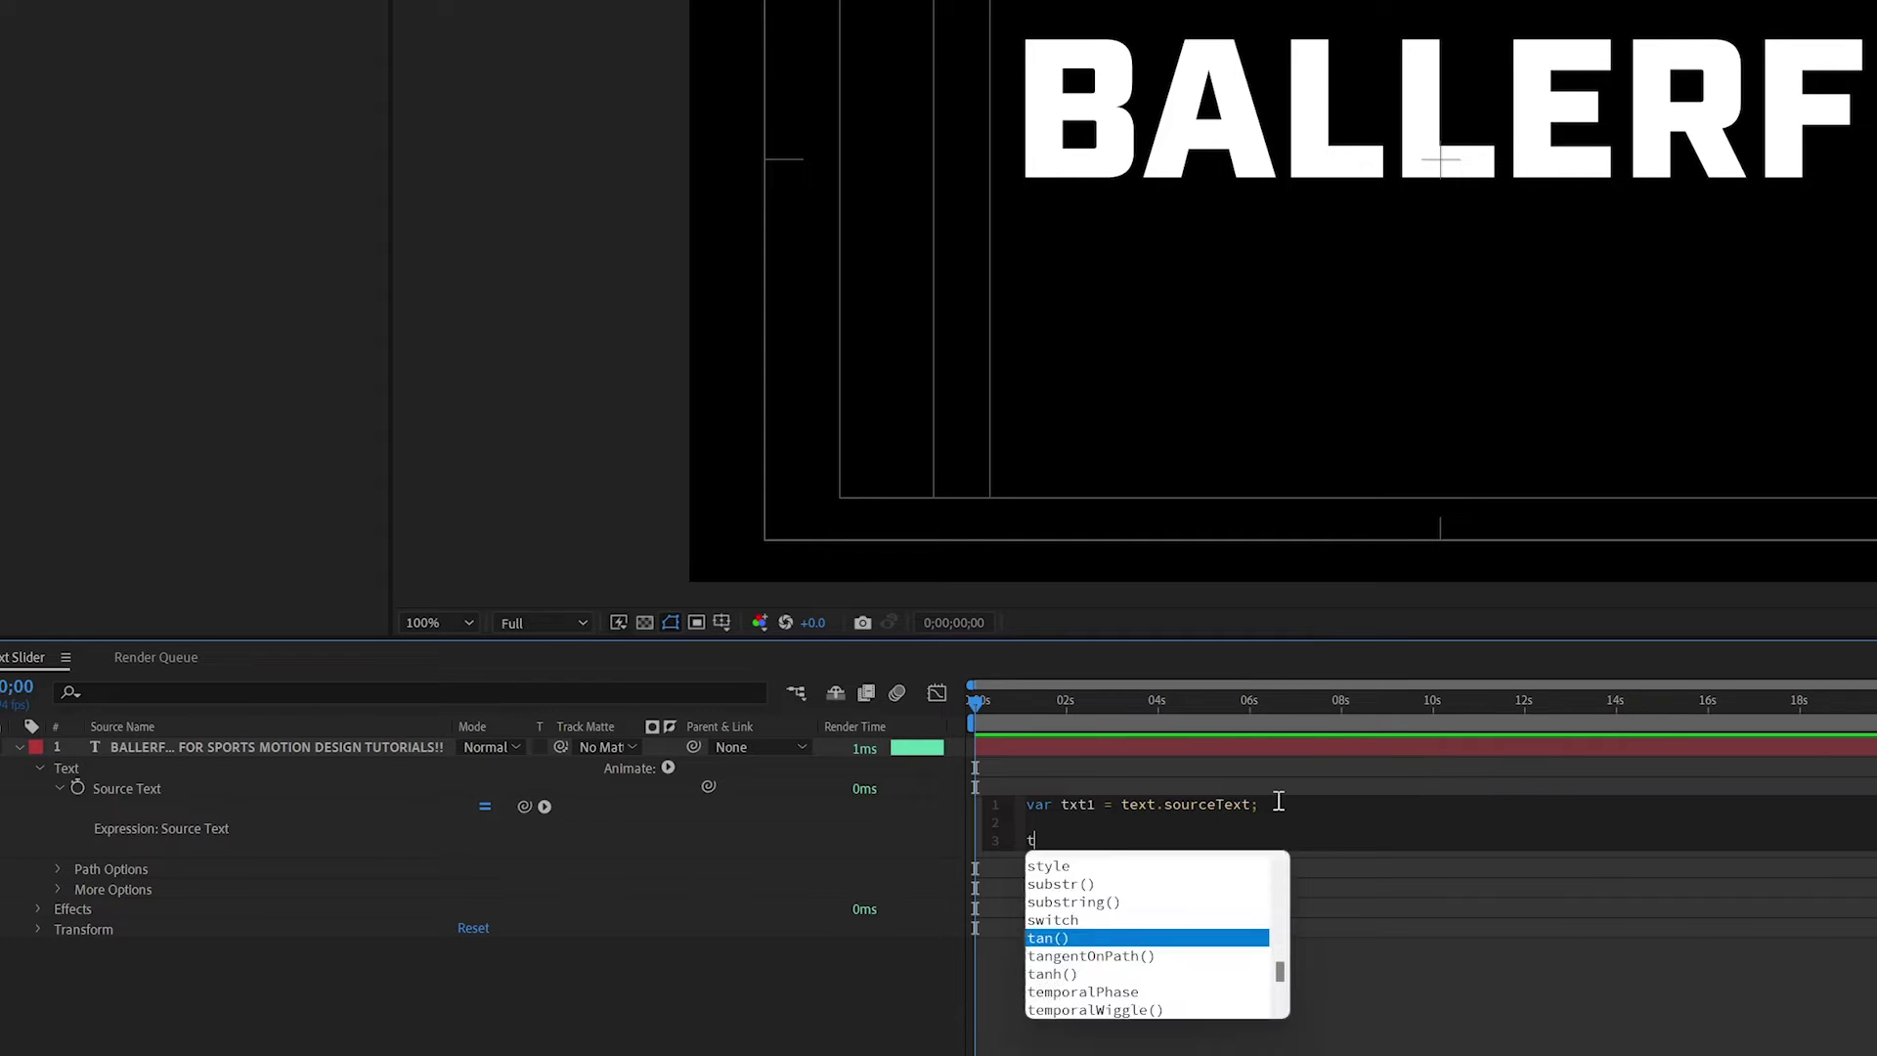
pyautogui.write('xt1.')
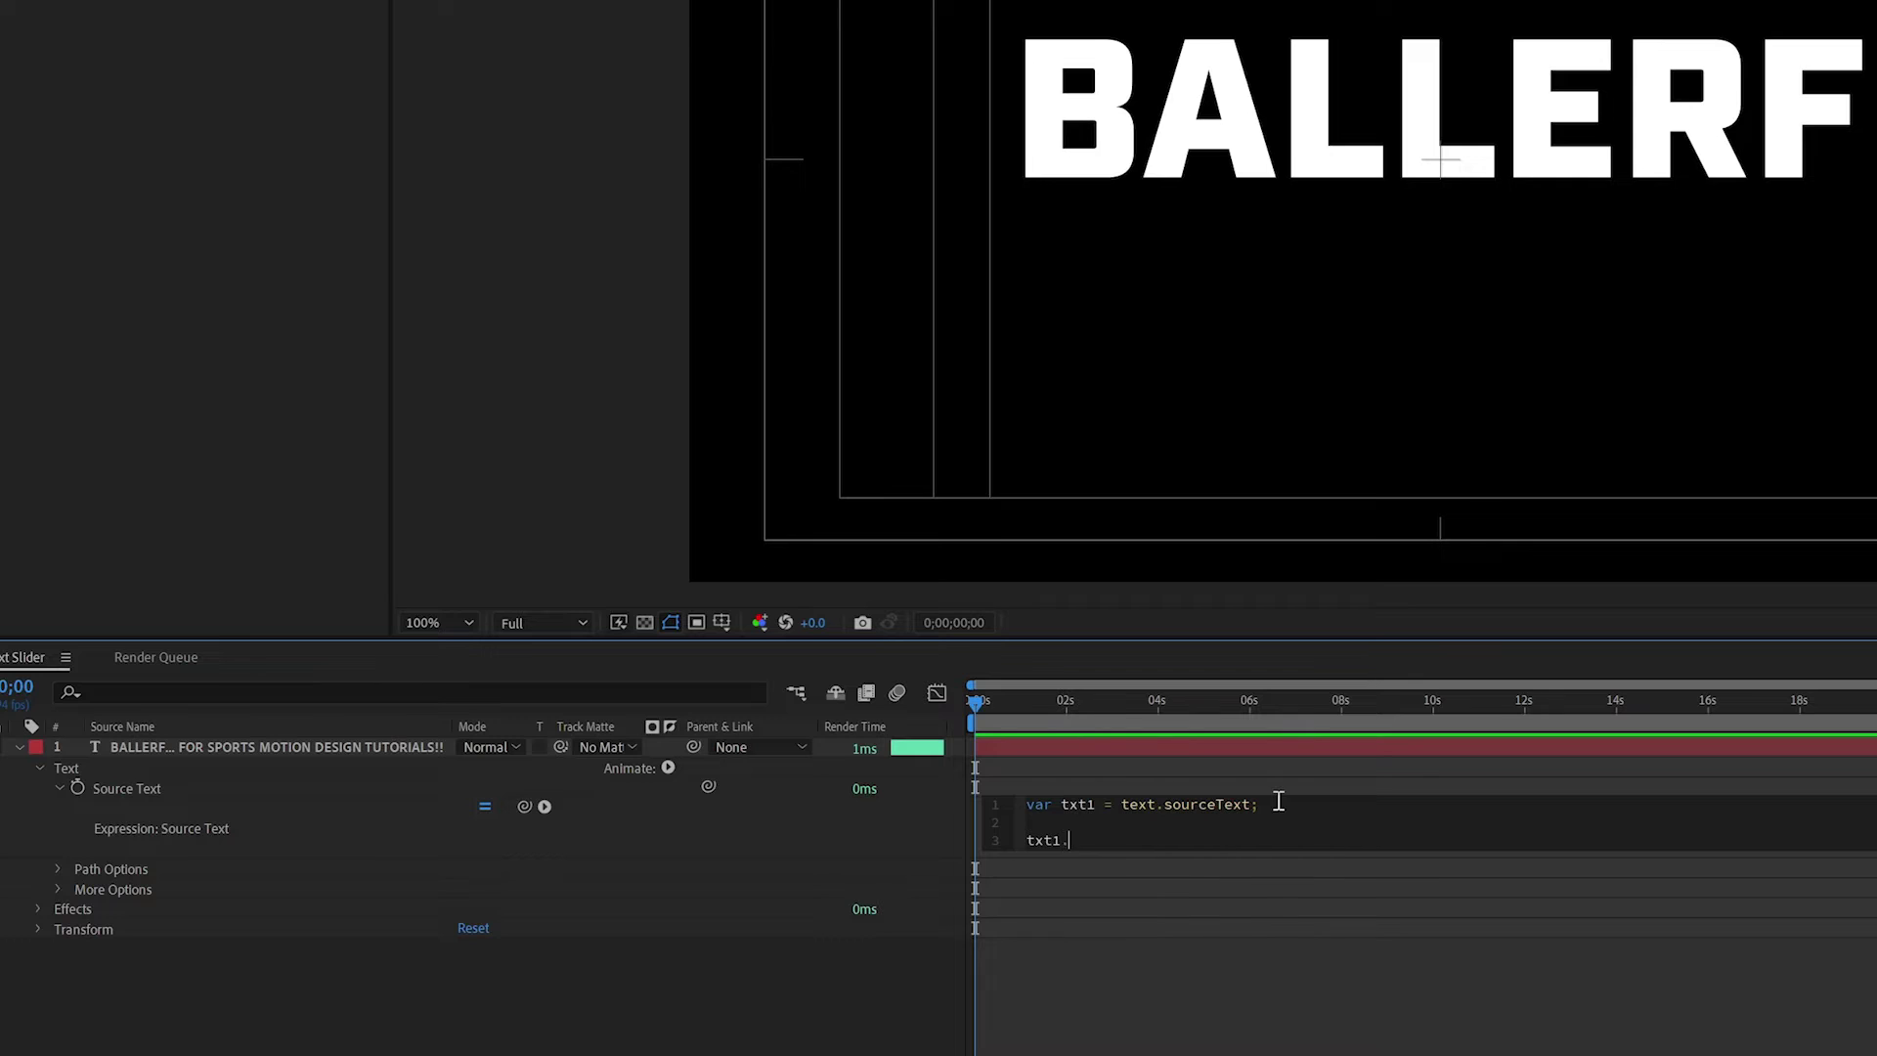
pyautogui.write('sty')
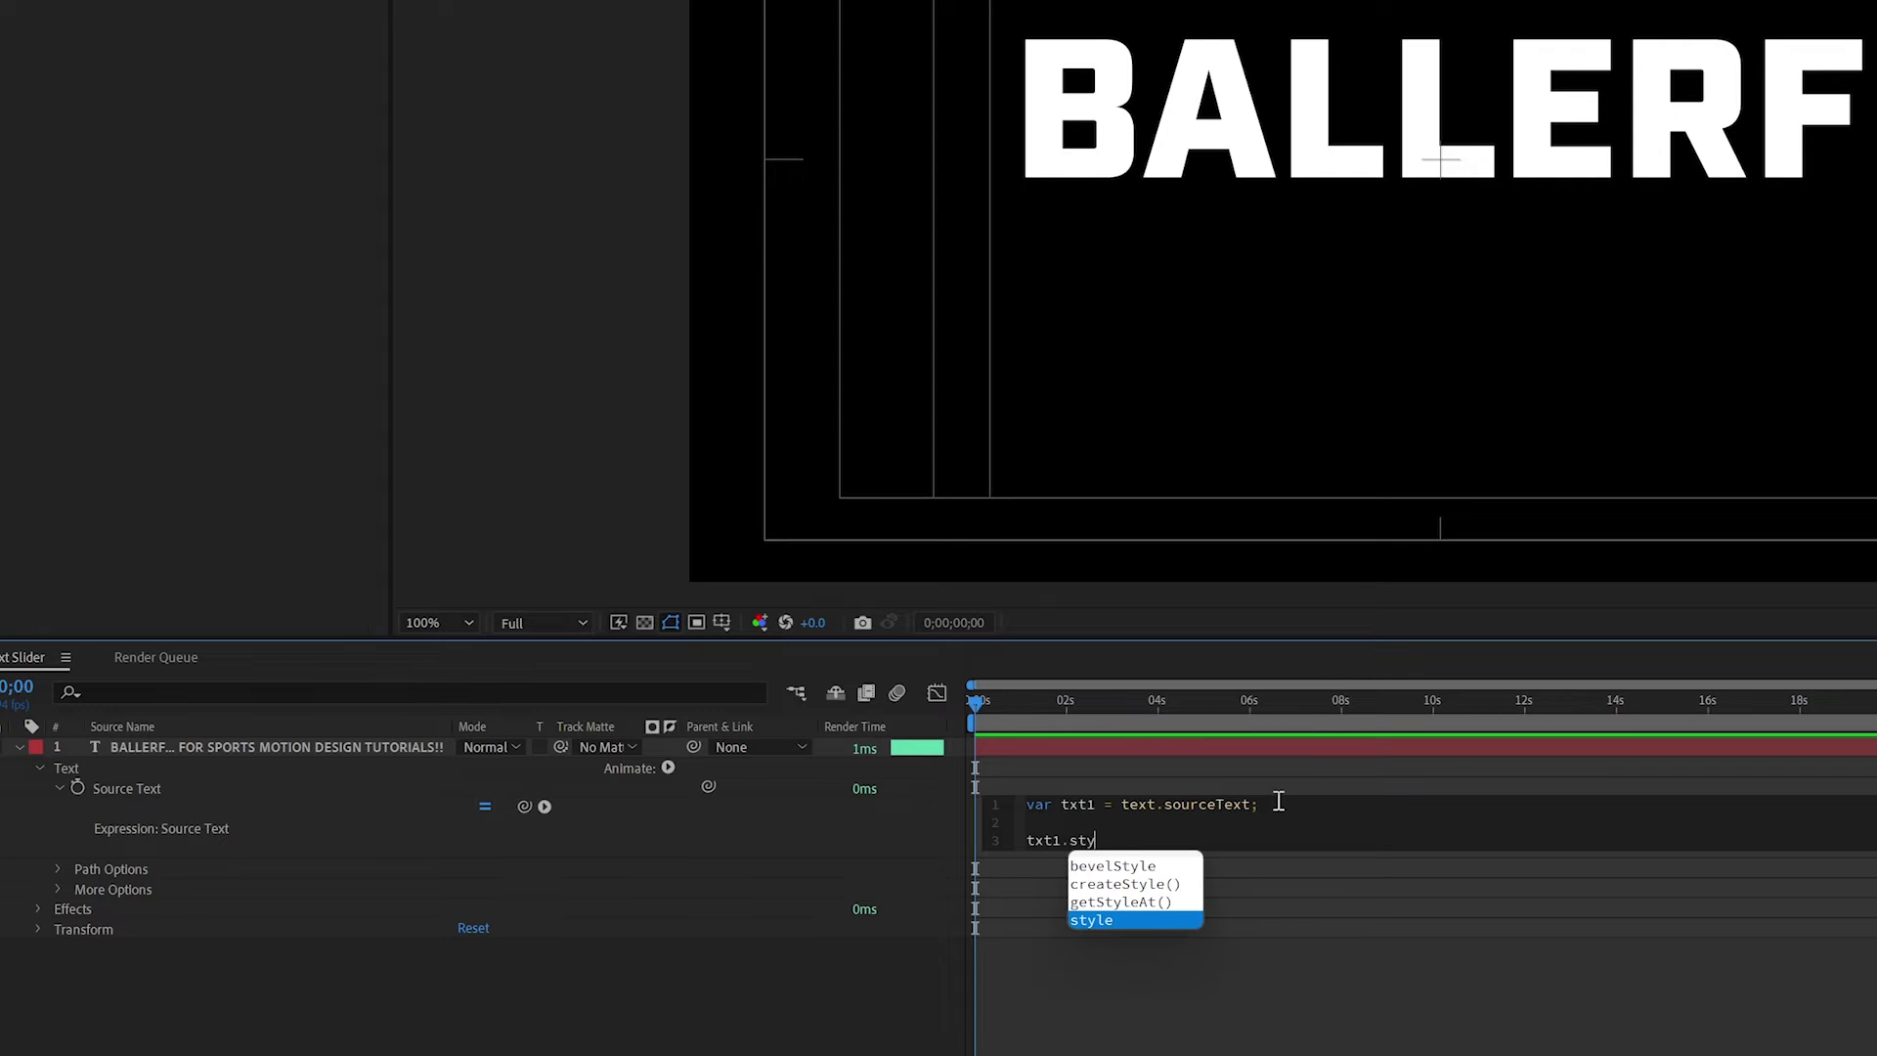
pyautogui.press('Return')
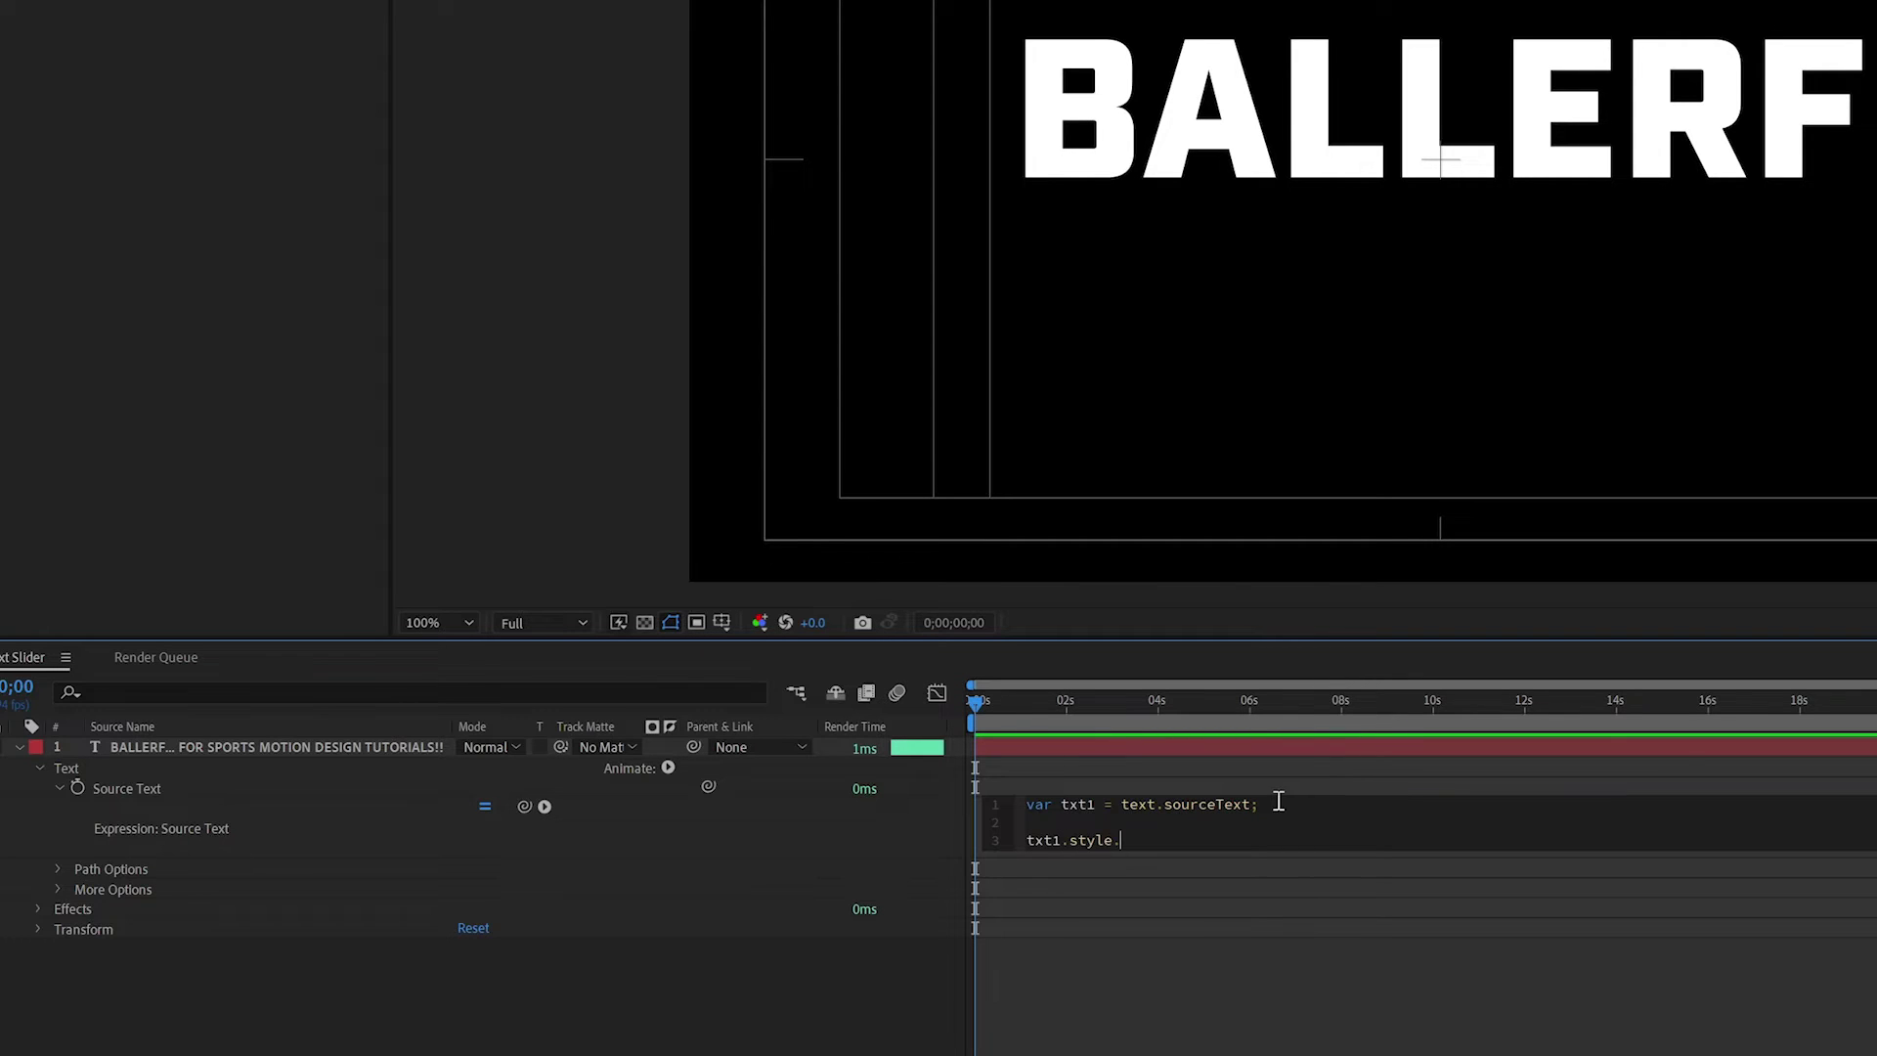
# - Insert setFontSize(value) after txt1.style from the expression language menu
pyautogui.click(545, 807)
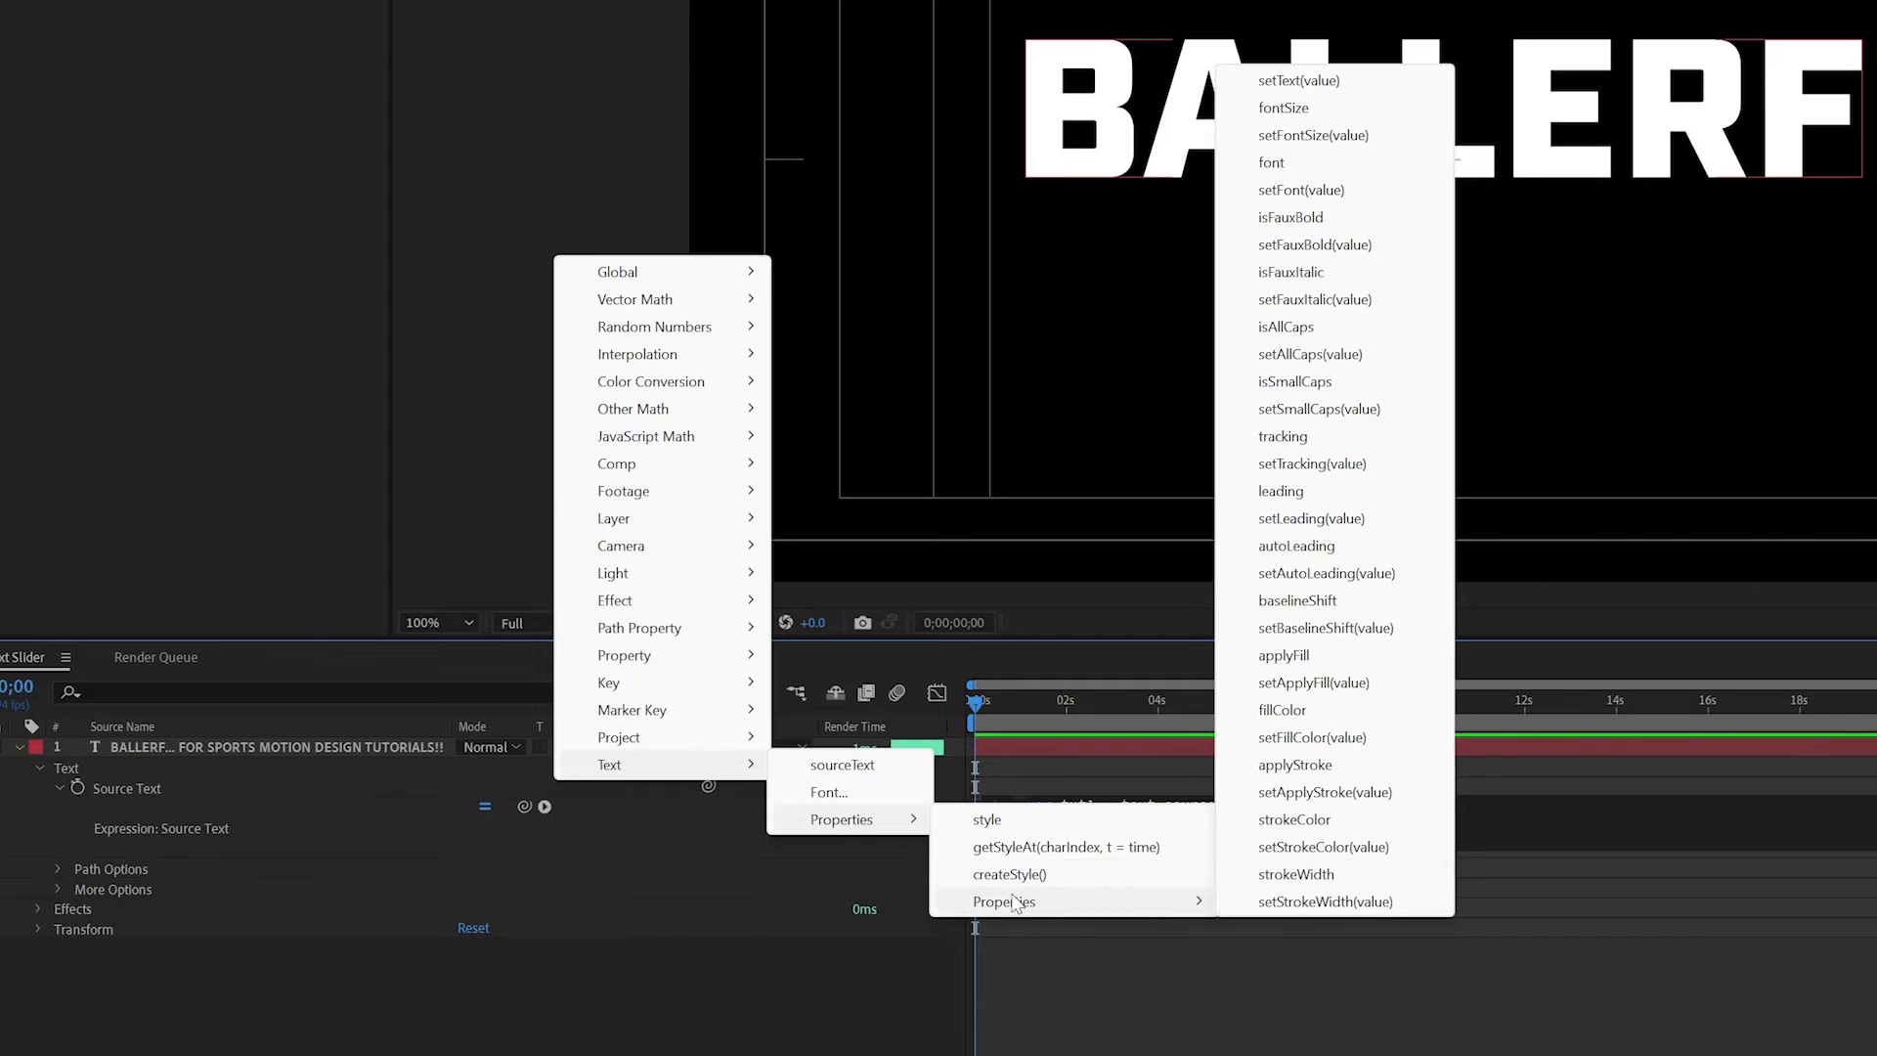
pyautogui.click(1326, 143)
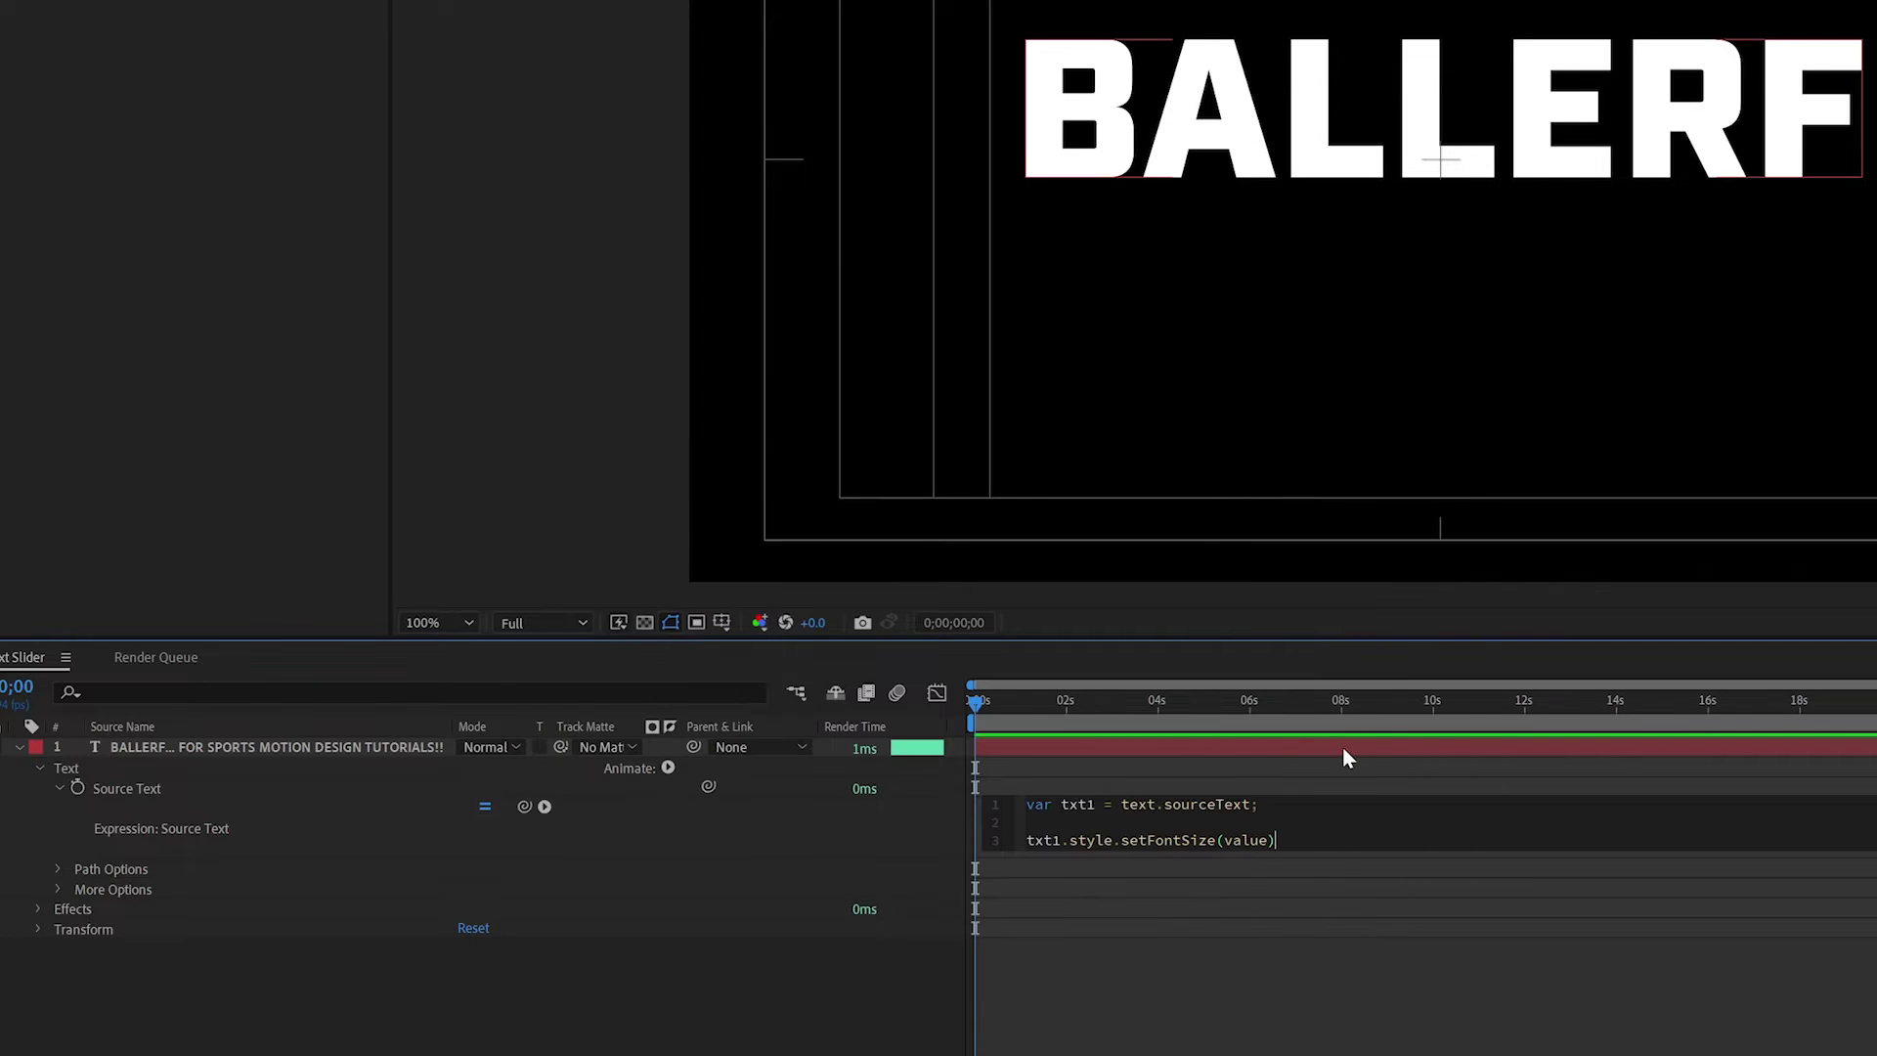
pyautogui.write('.')
# - Append .setText(txt1) from the expression language menu and apply the expression
pyautogui.click(539, 807)
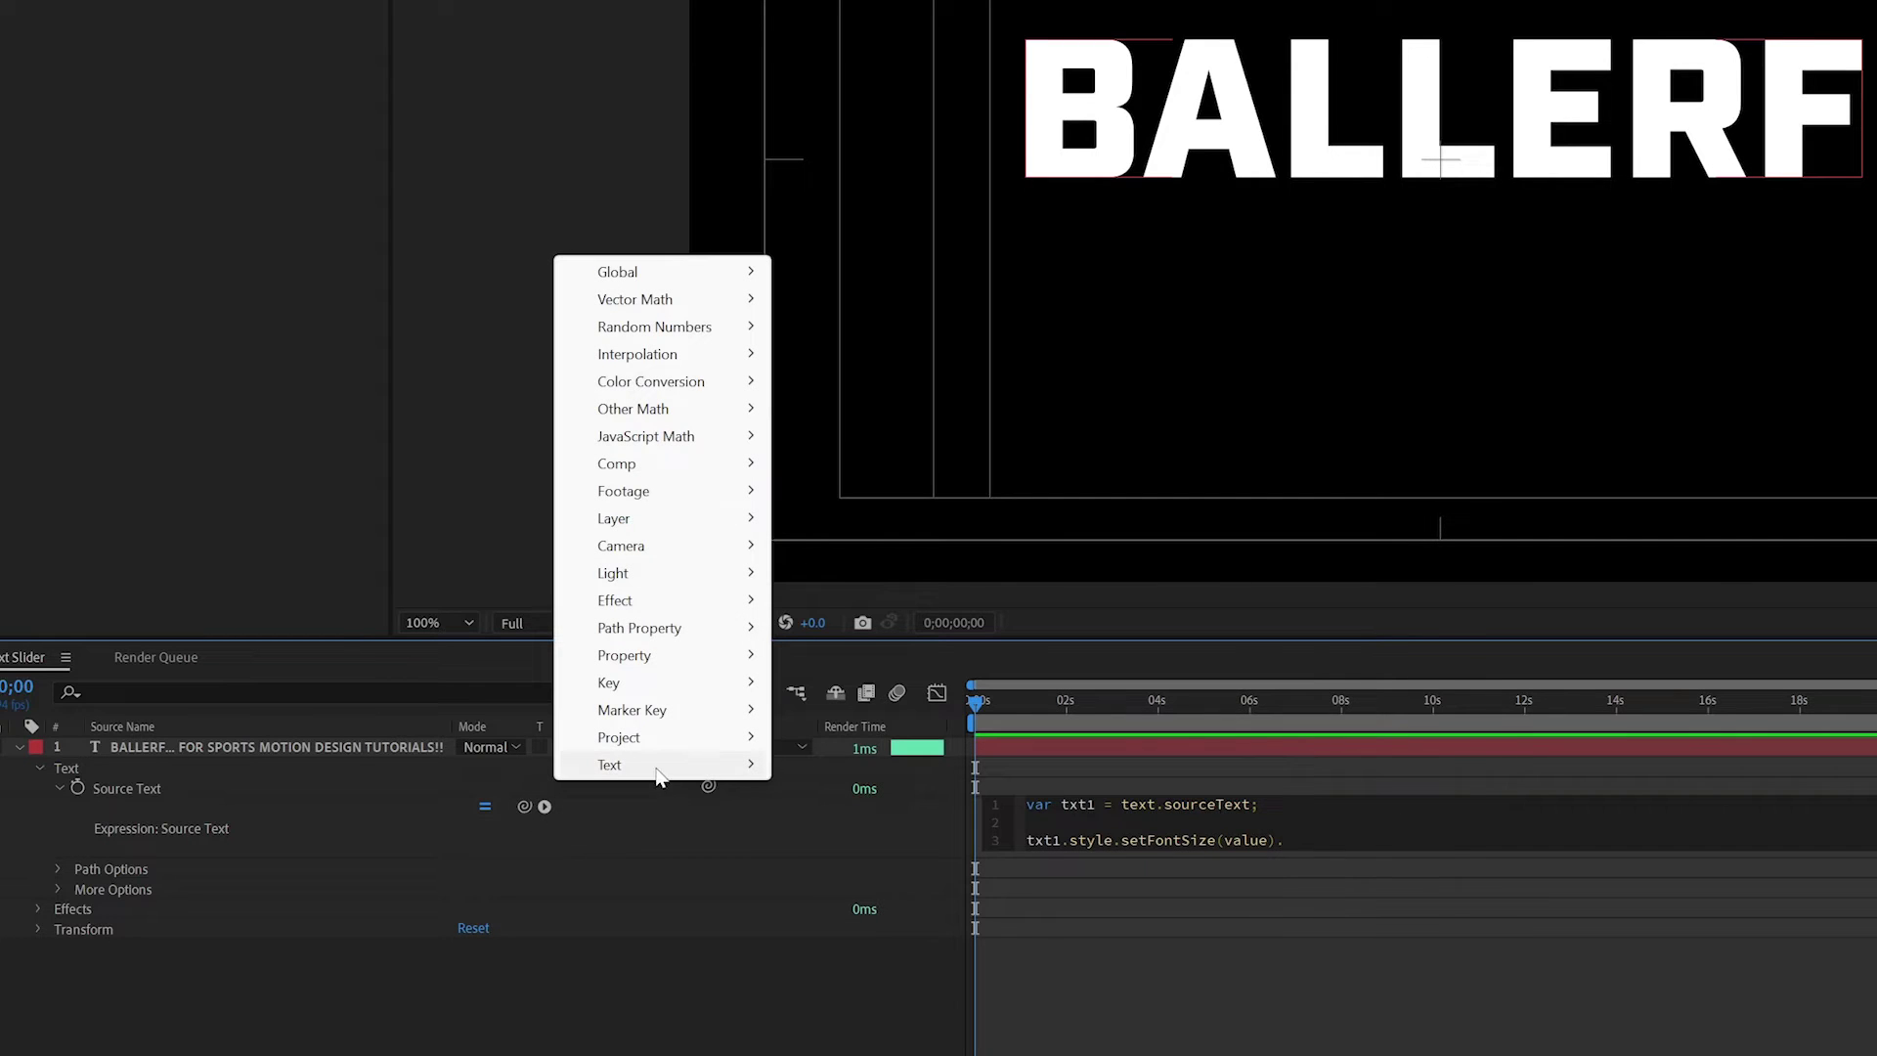
pyautogui.moveTo(608, 764)
pyautogui.moveTo(842, 819)
pyautogui.moveTo(1003, 901)
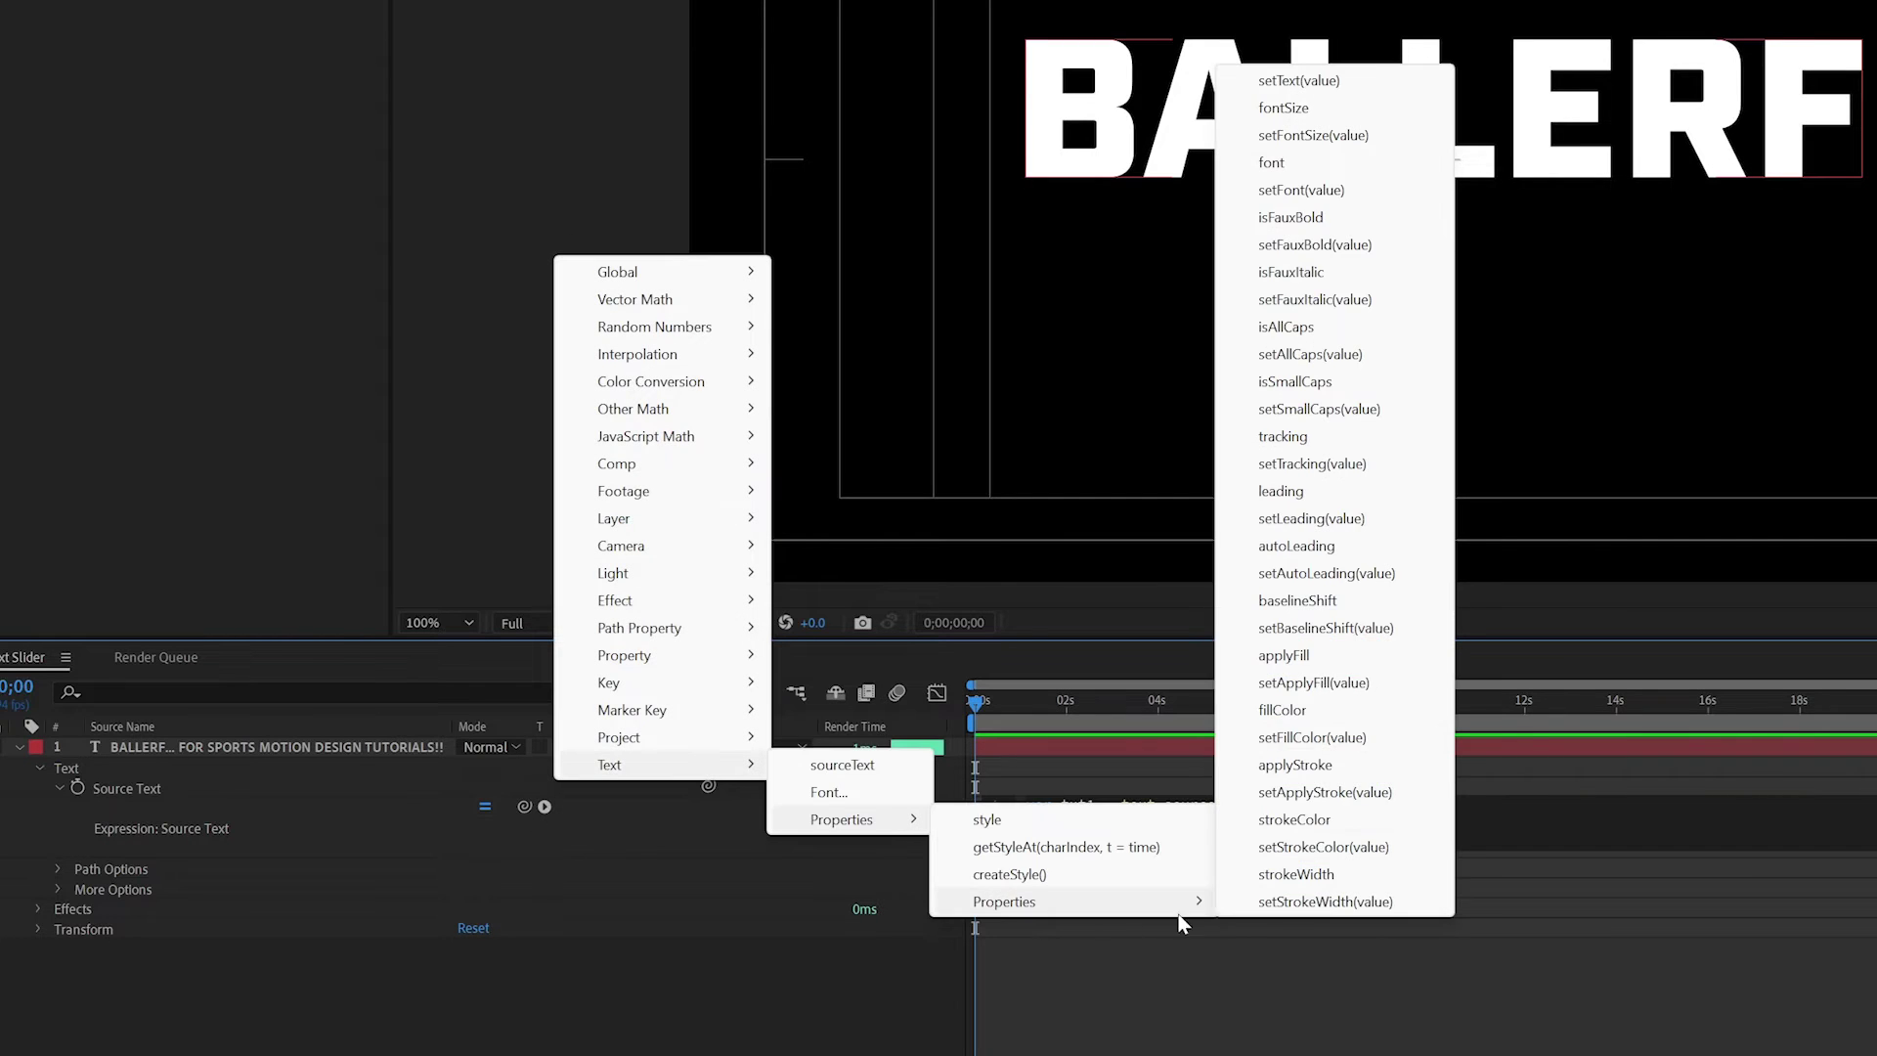
pyautogui.click(1299, 80)
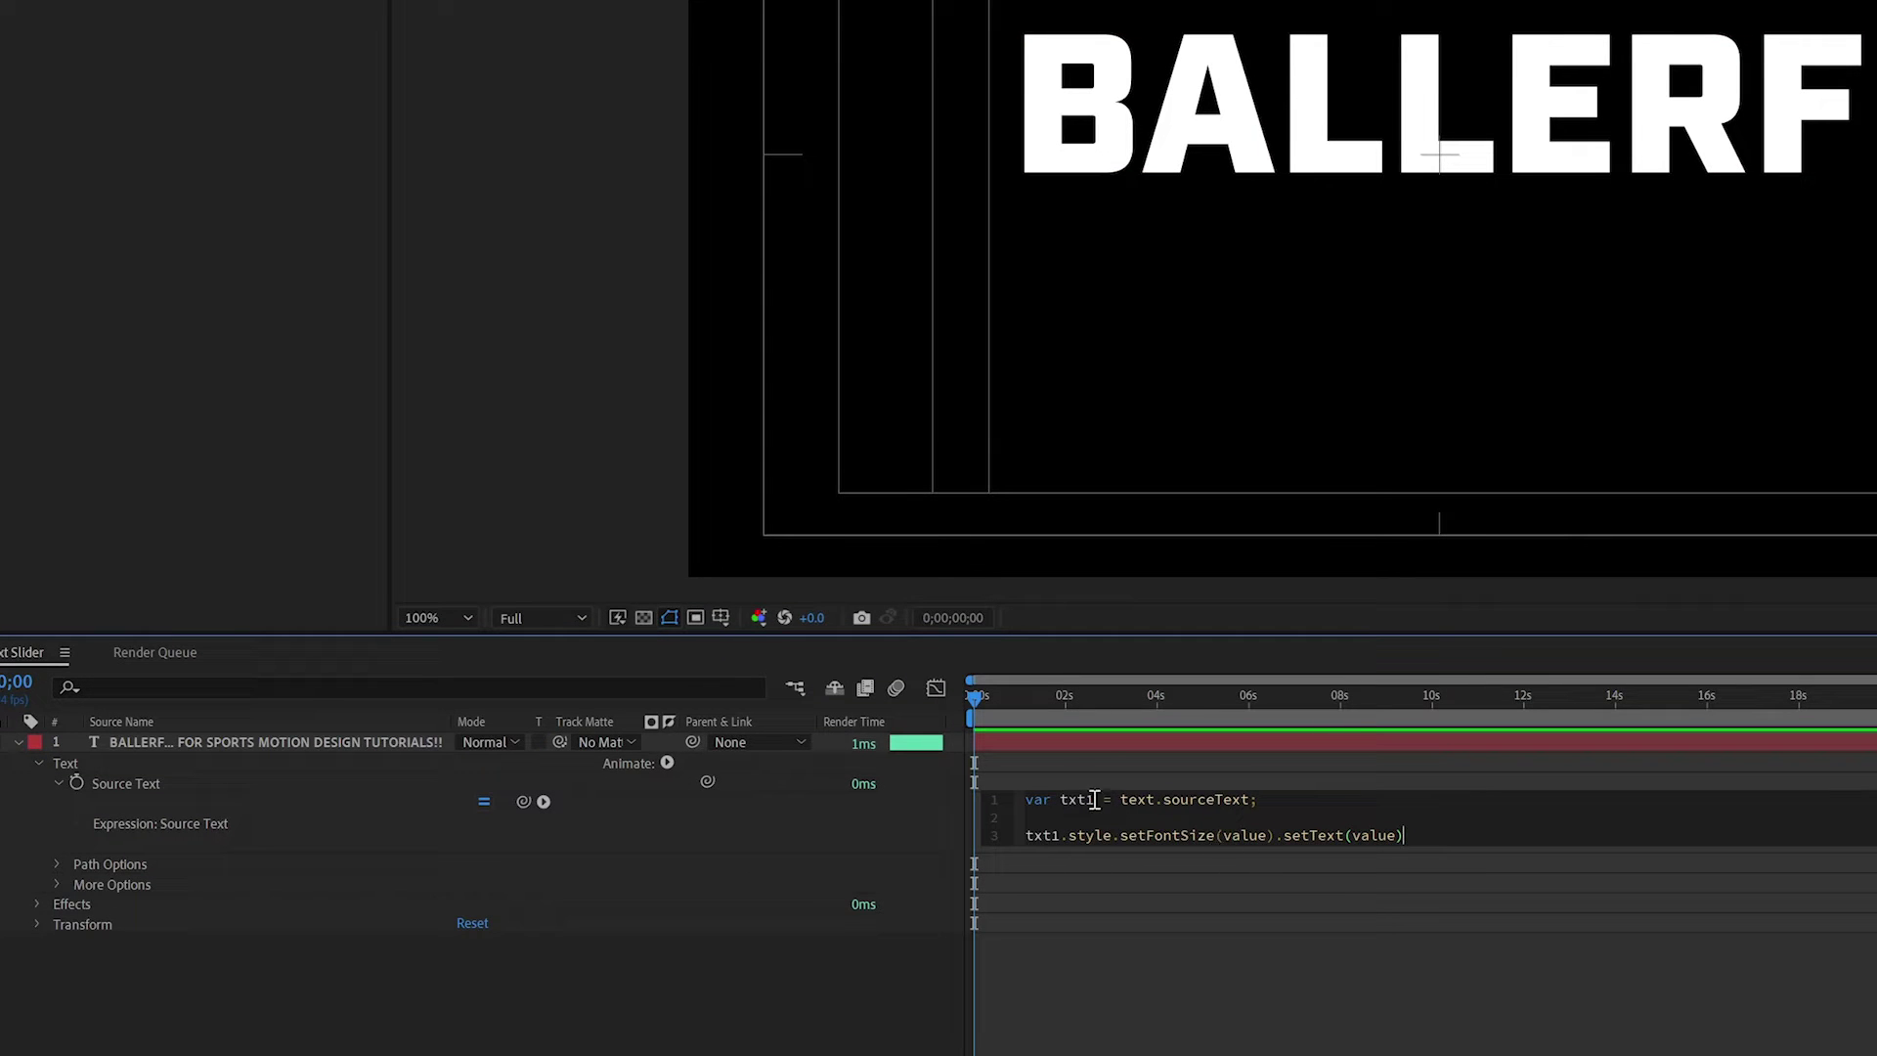
pyautogui.doubleClick(1374, 837)
pyautogui.write('txt1')
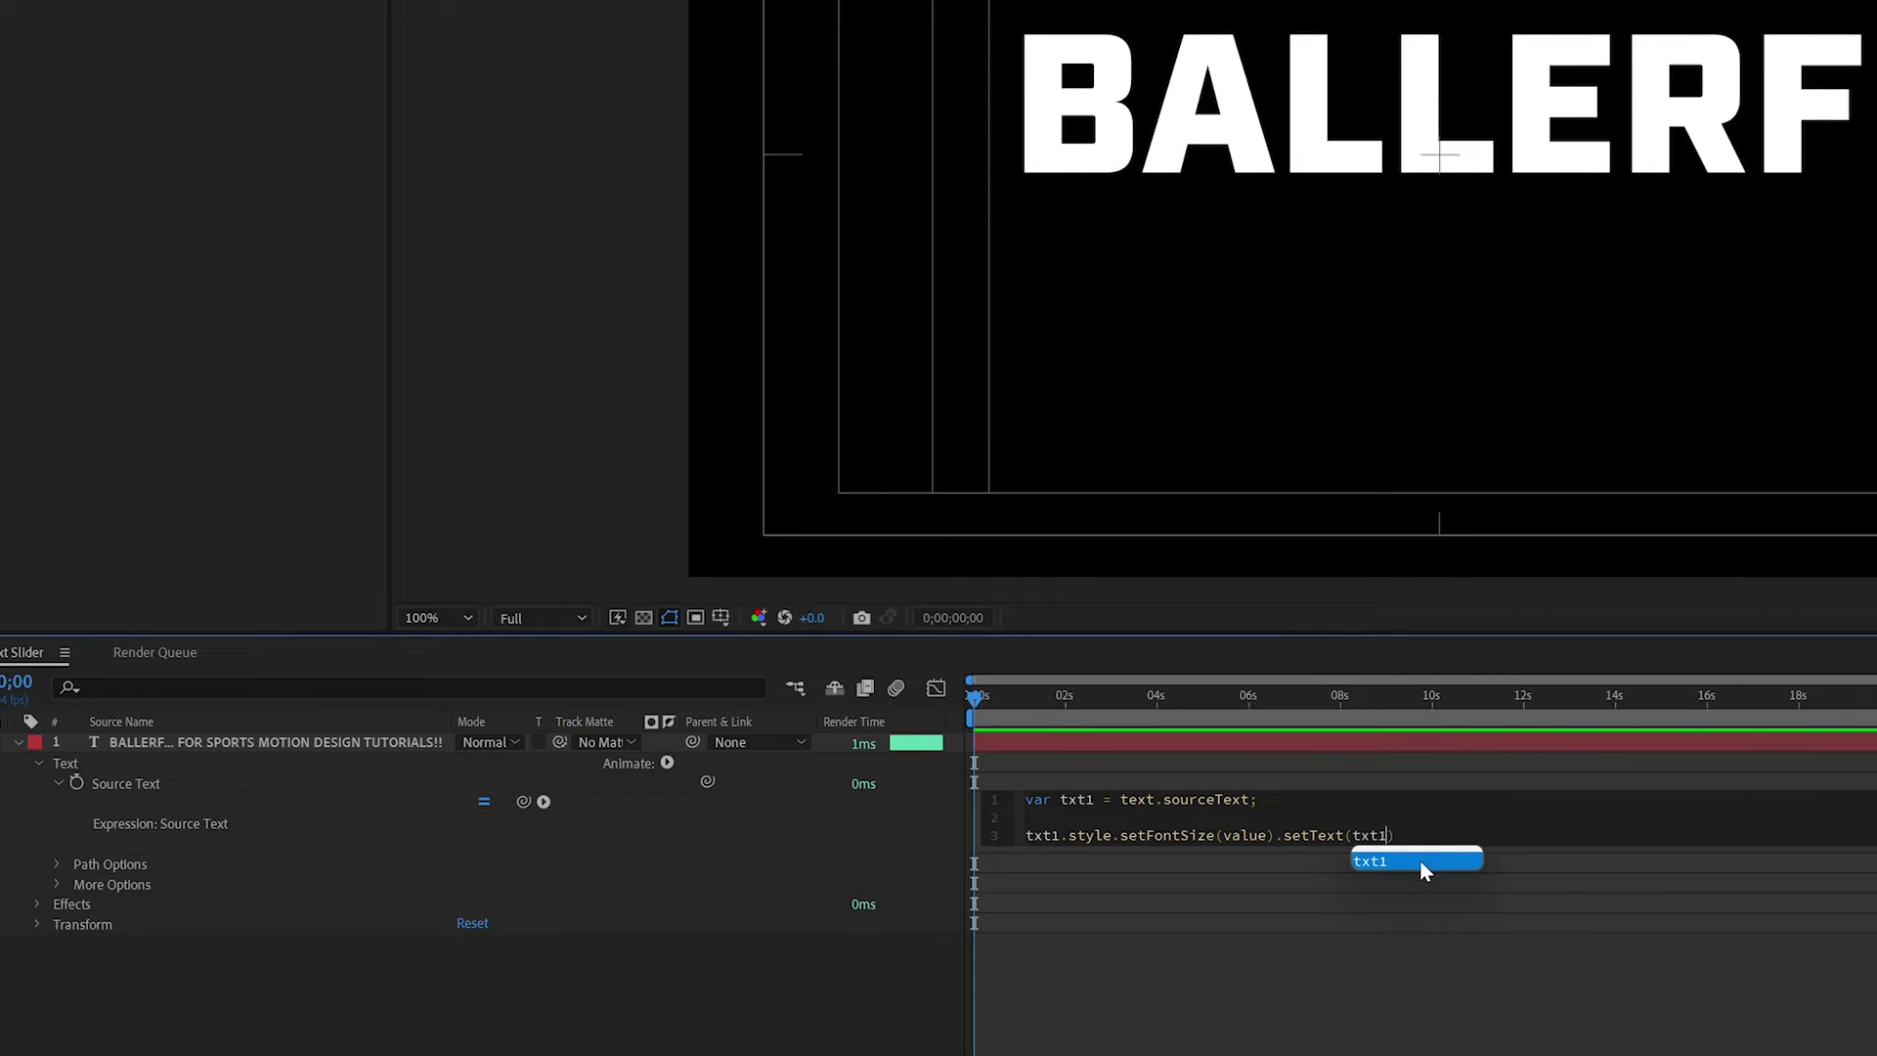
pyautogui.click(839, 1039)
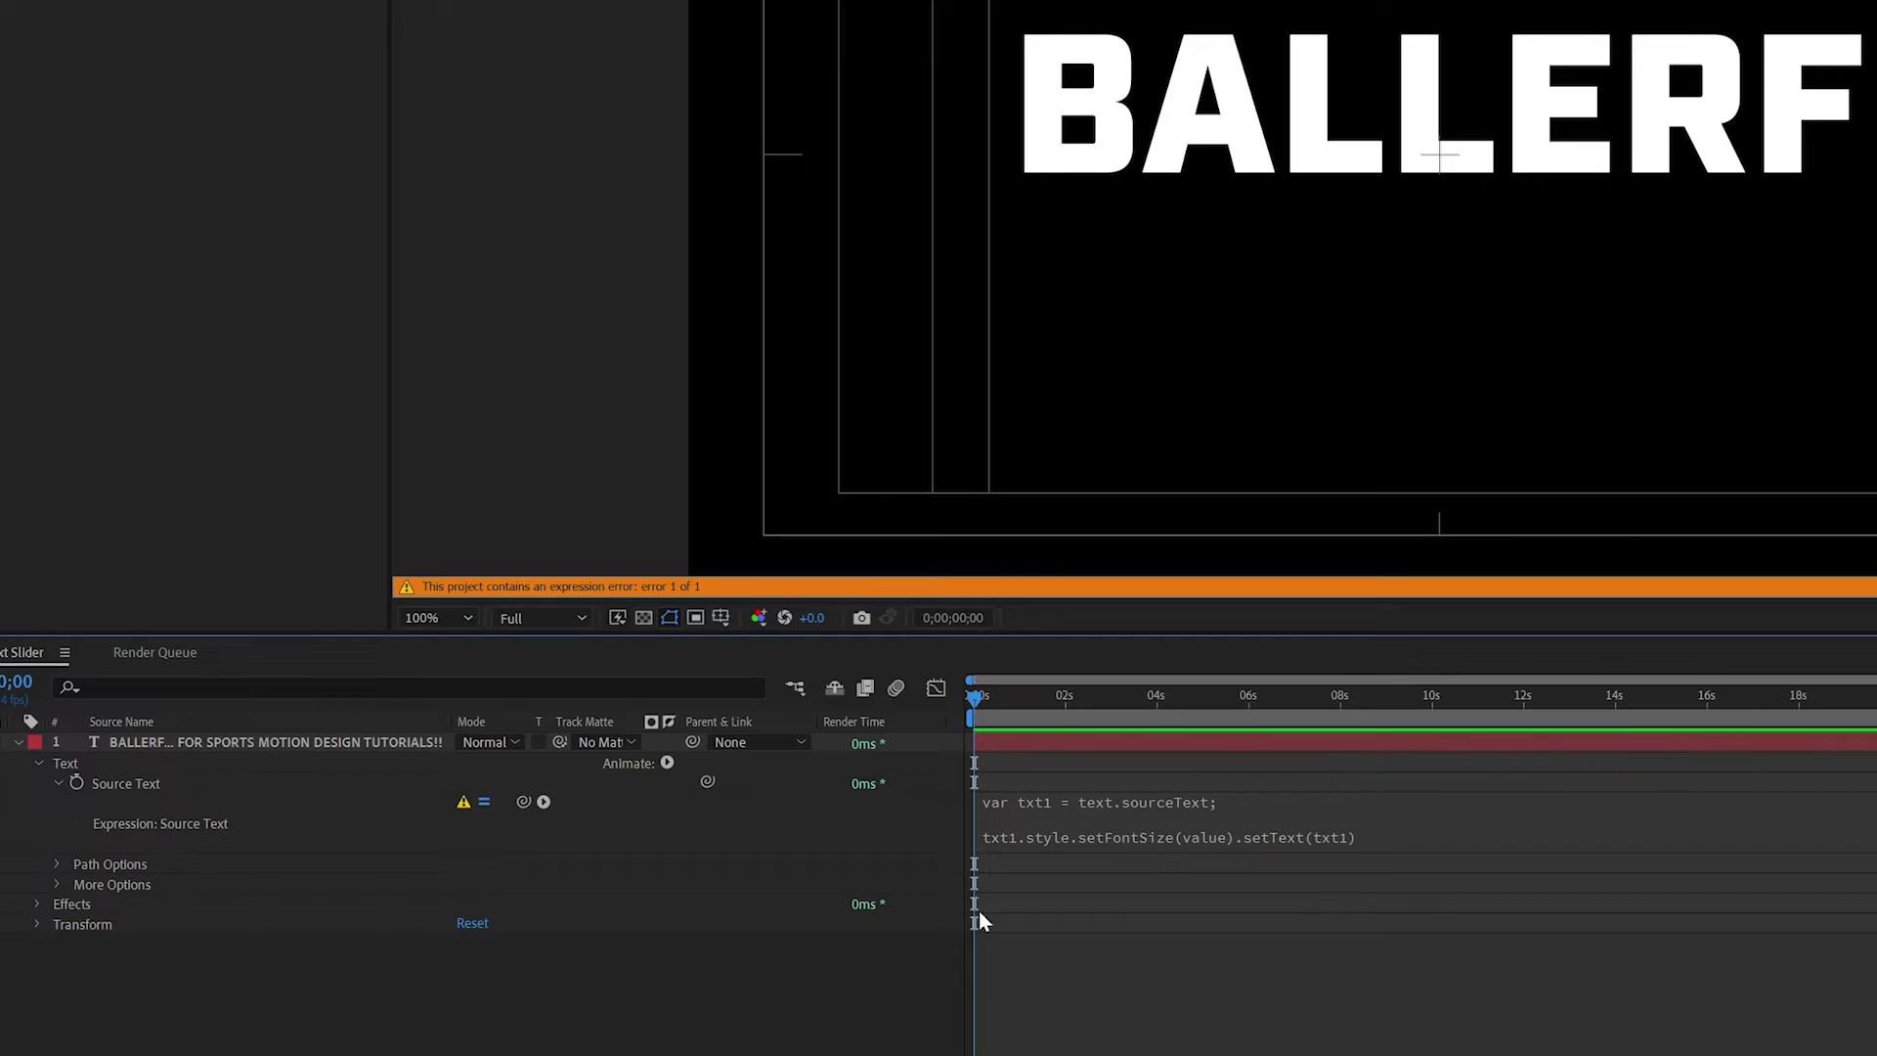
pyautogui.click(1300, 802)
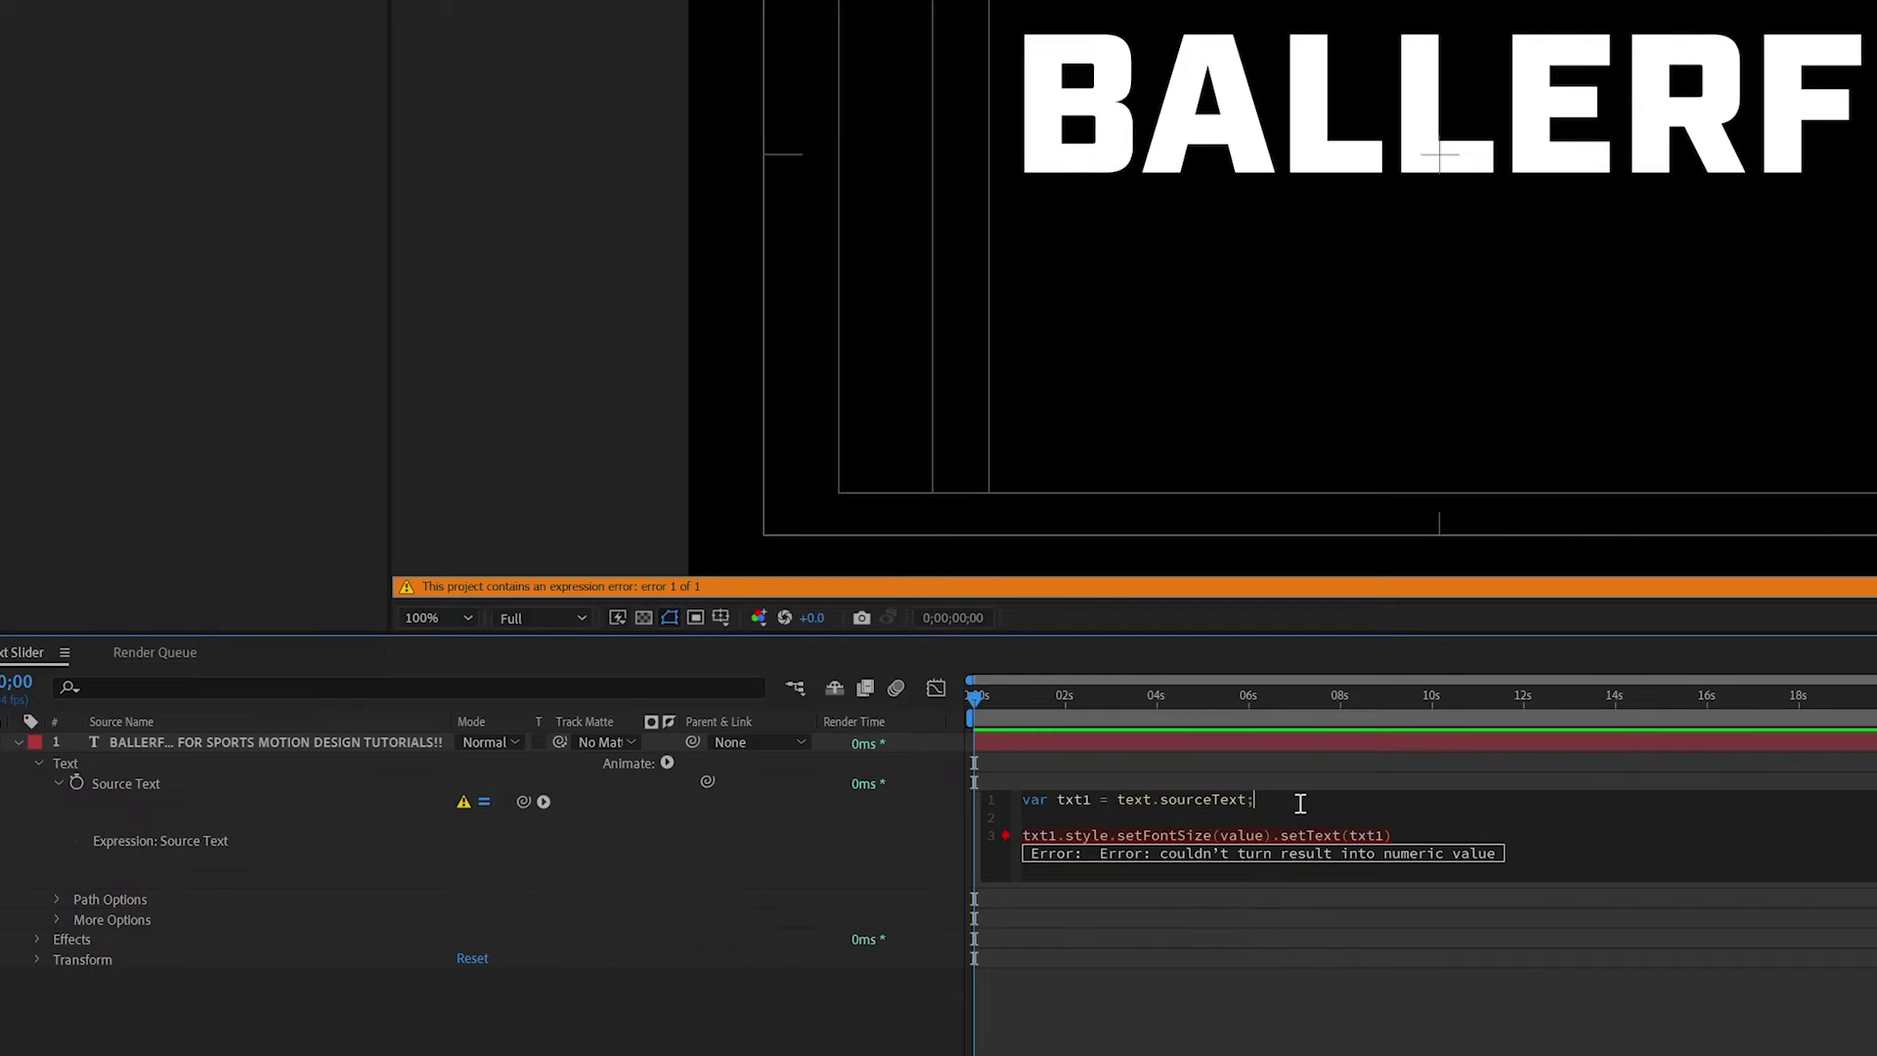
# - Add 'var txtSlider =' pick-whipped to the Text Size slider and pass txtSlider to setFontSize
pyautogui.press('Return')
pyautogui.write('var tx')
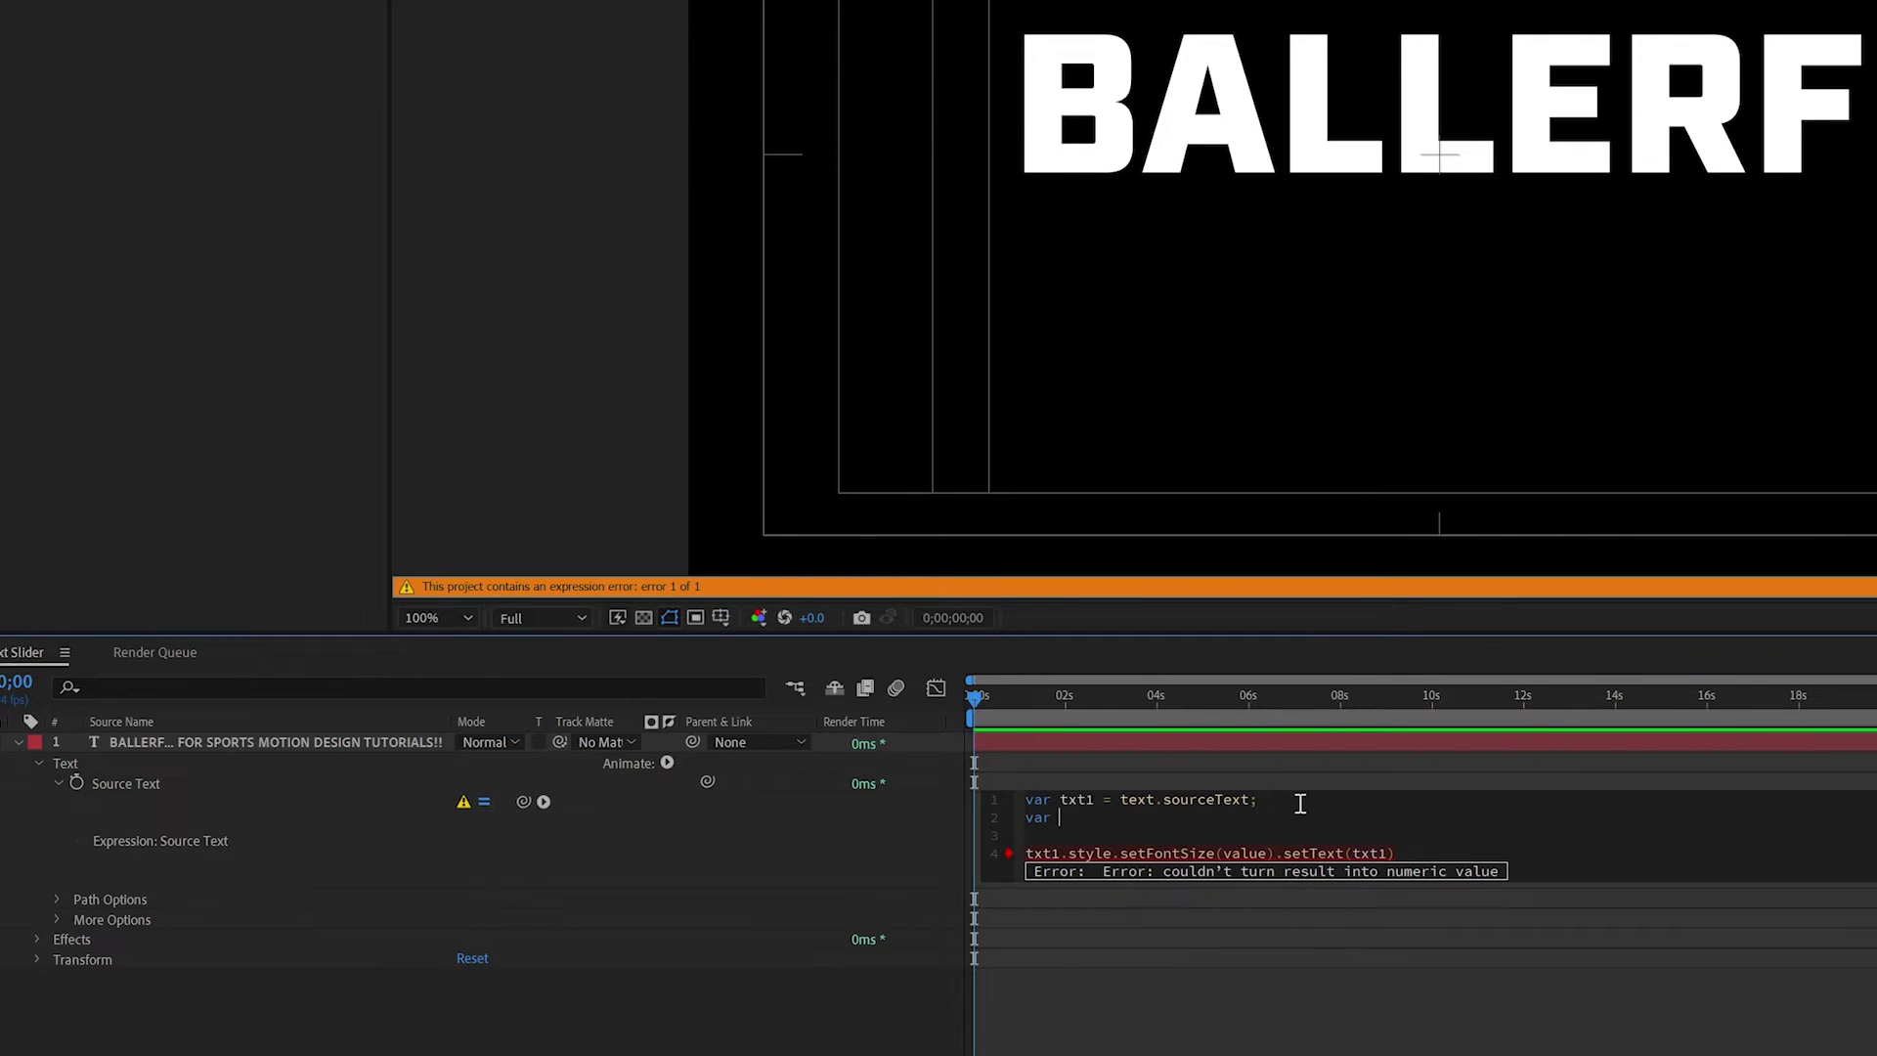
pyautogui.write('tSlider =')
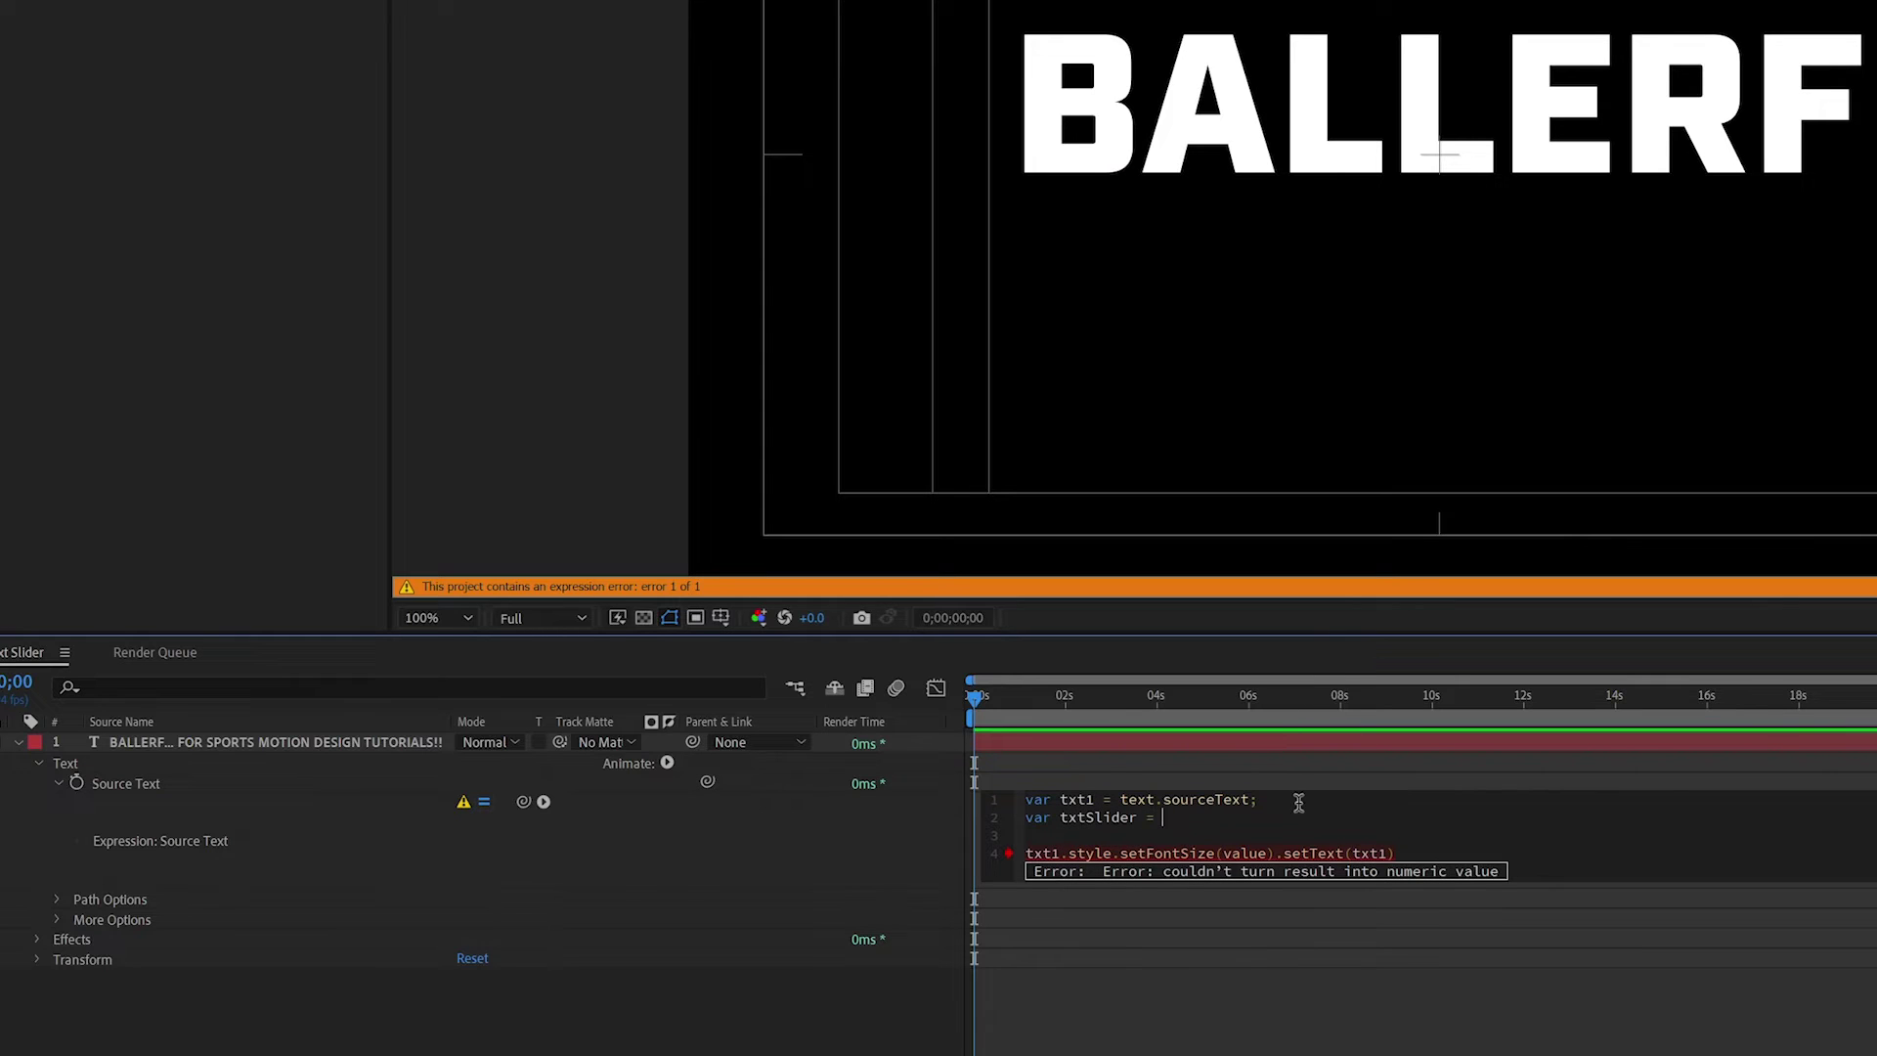
pyautogui.moveTo(523, 802); pyautogui.dragTo(122, 48)
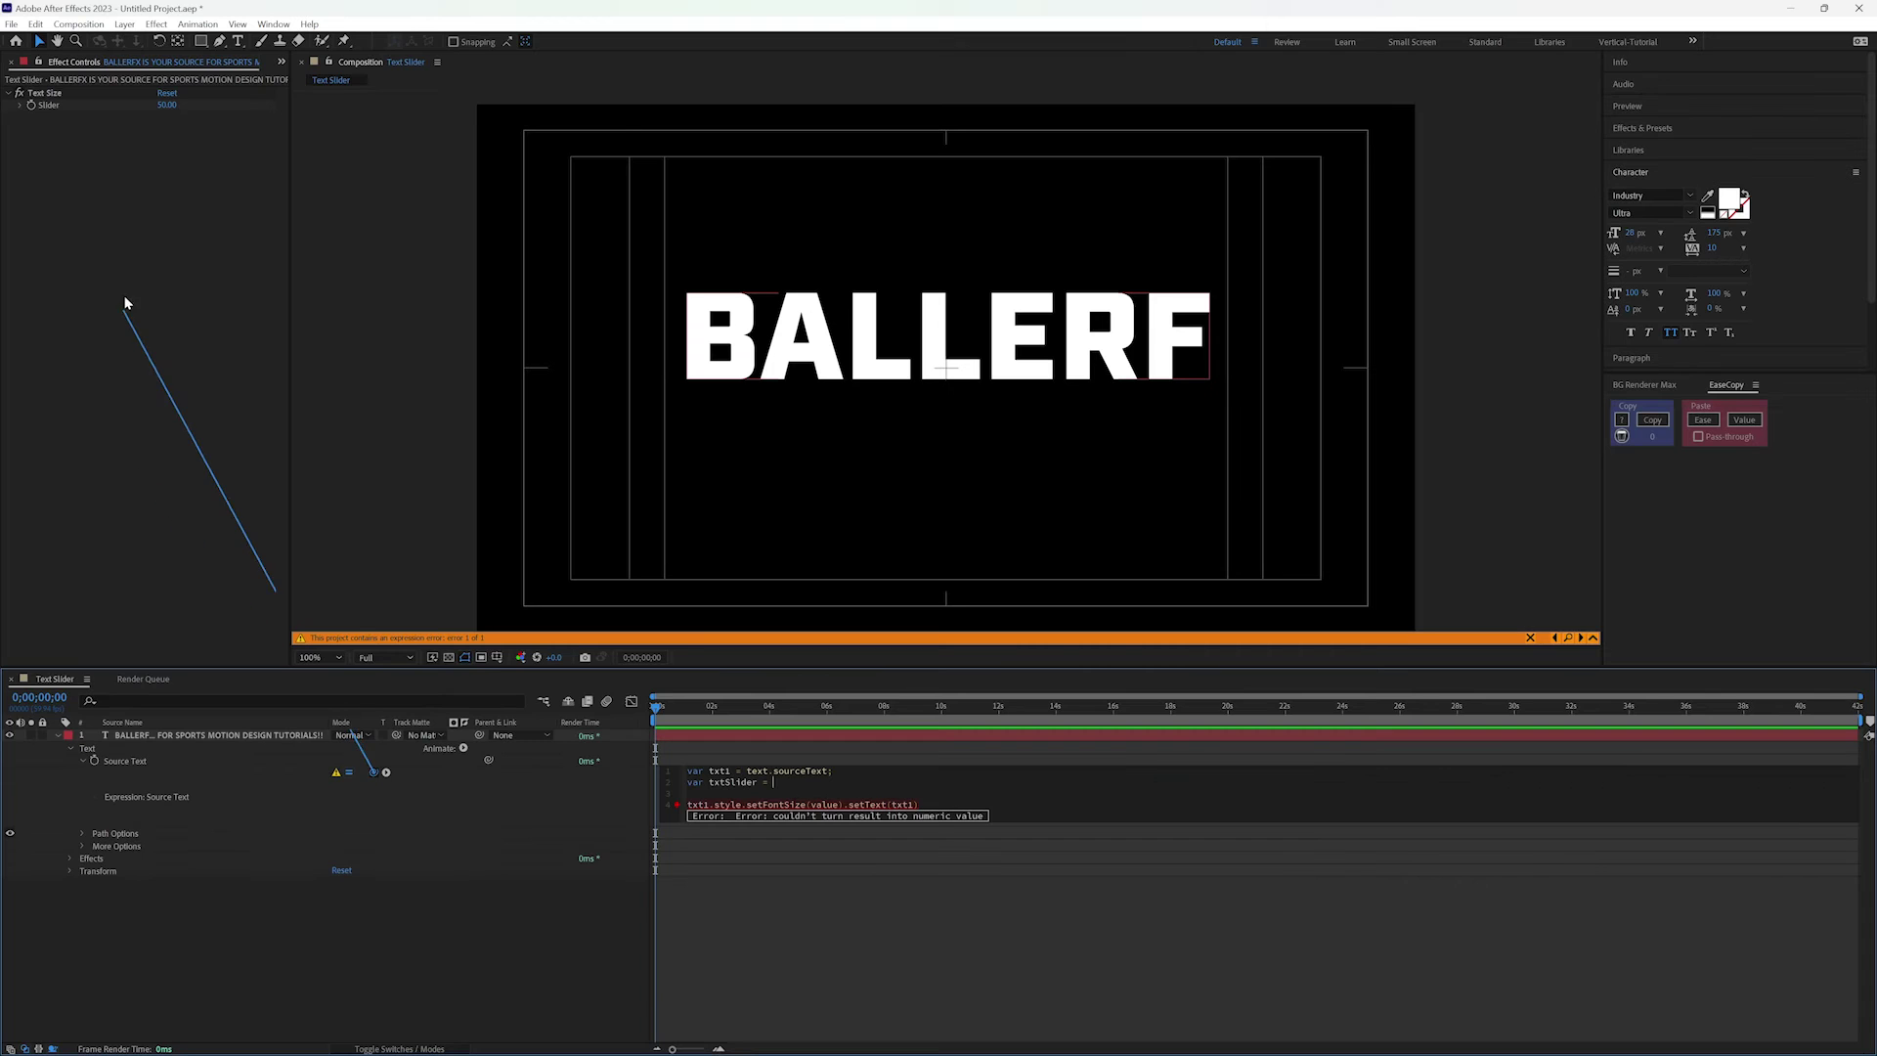
pyautogui.moveTo(125, 303); pyautogui.dragTo(57, 109)
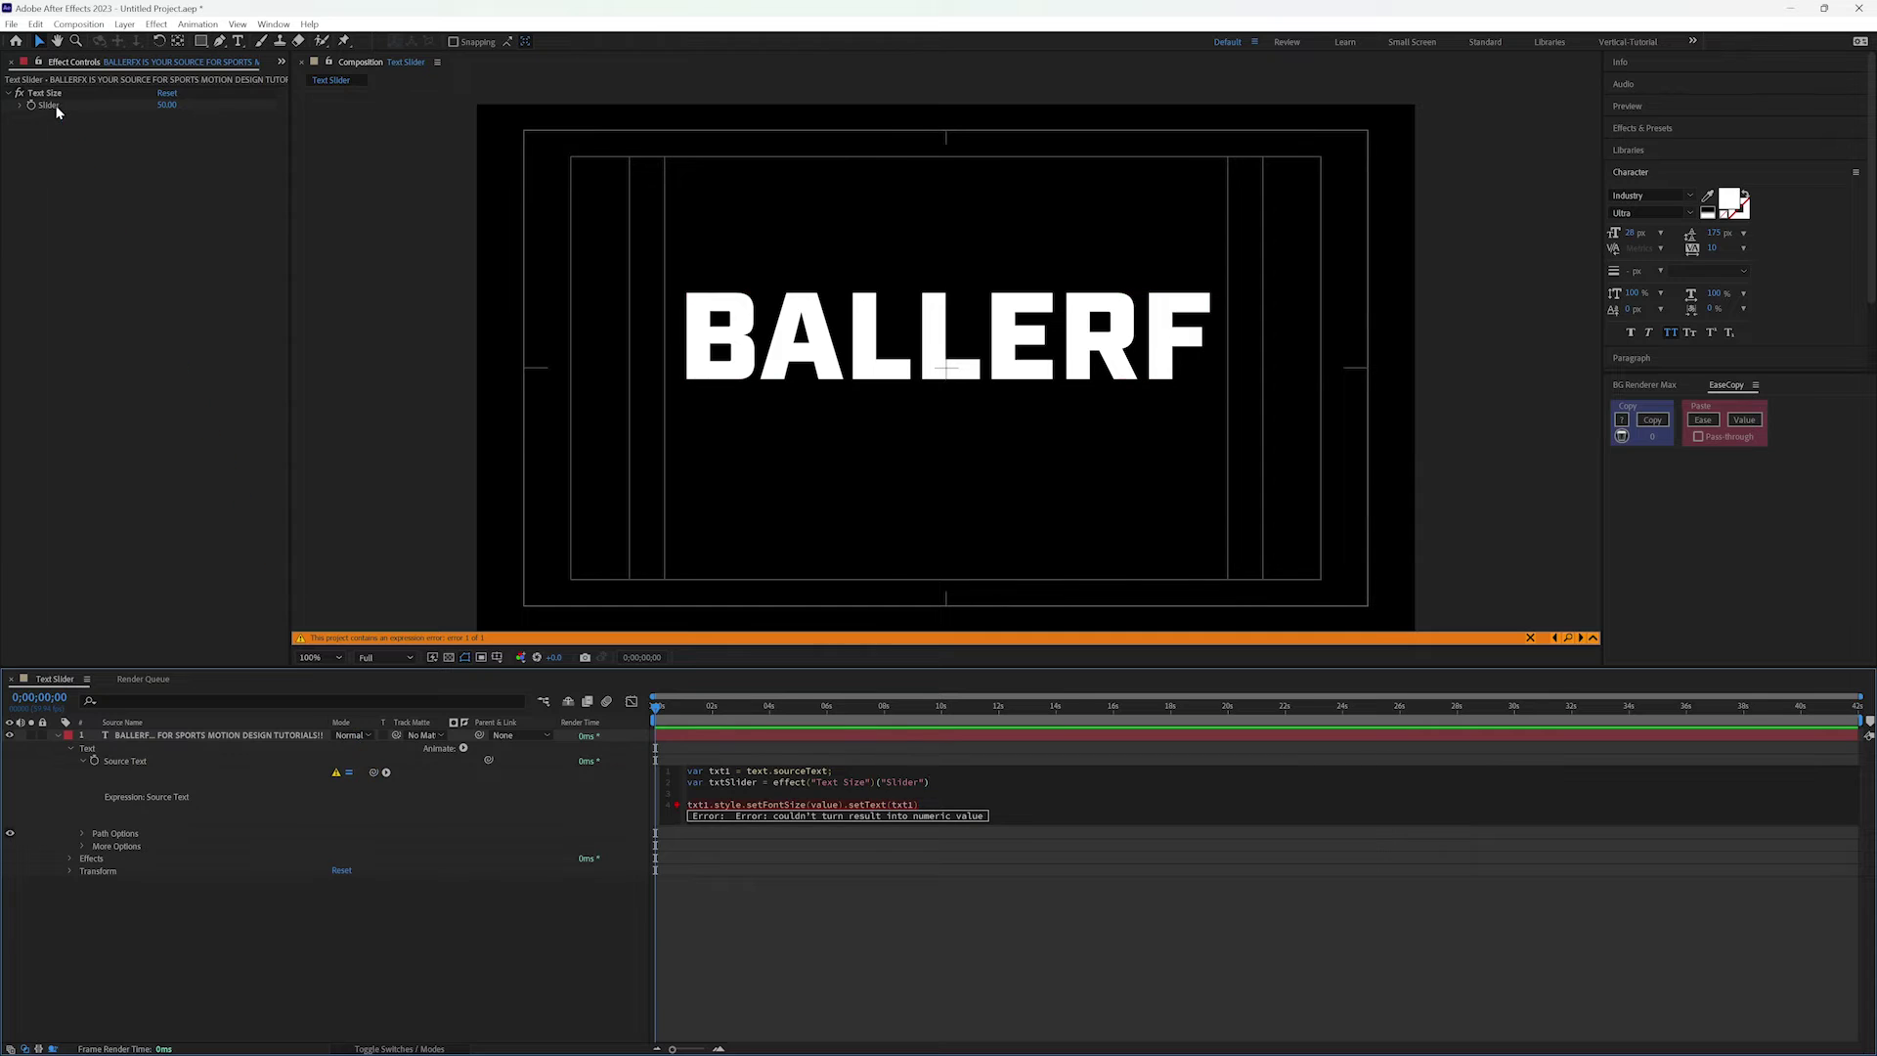
pyautogui.write(';')
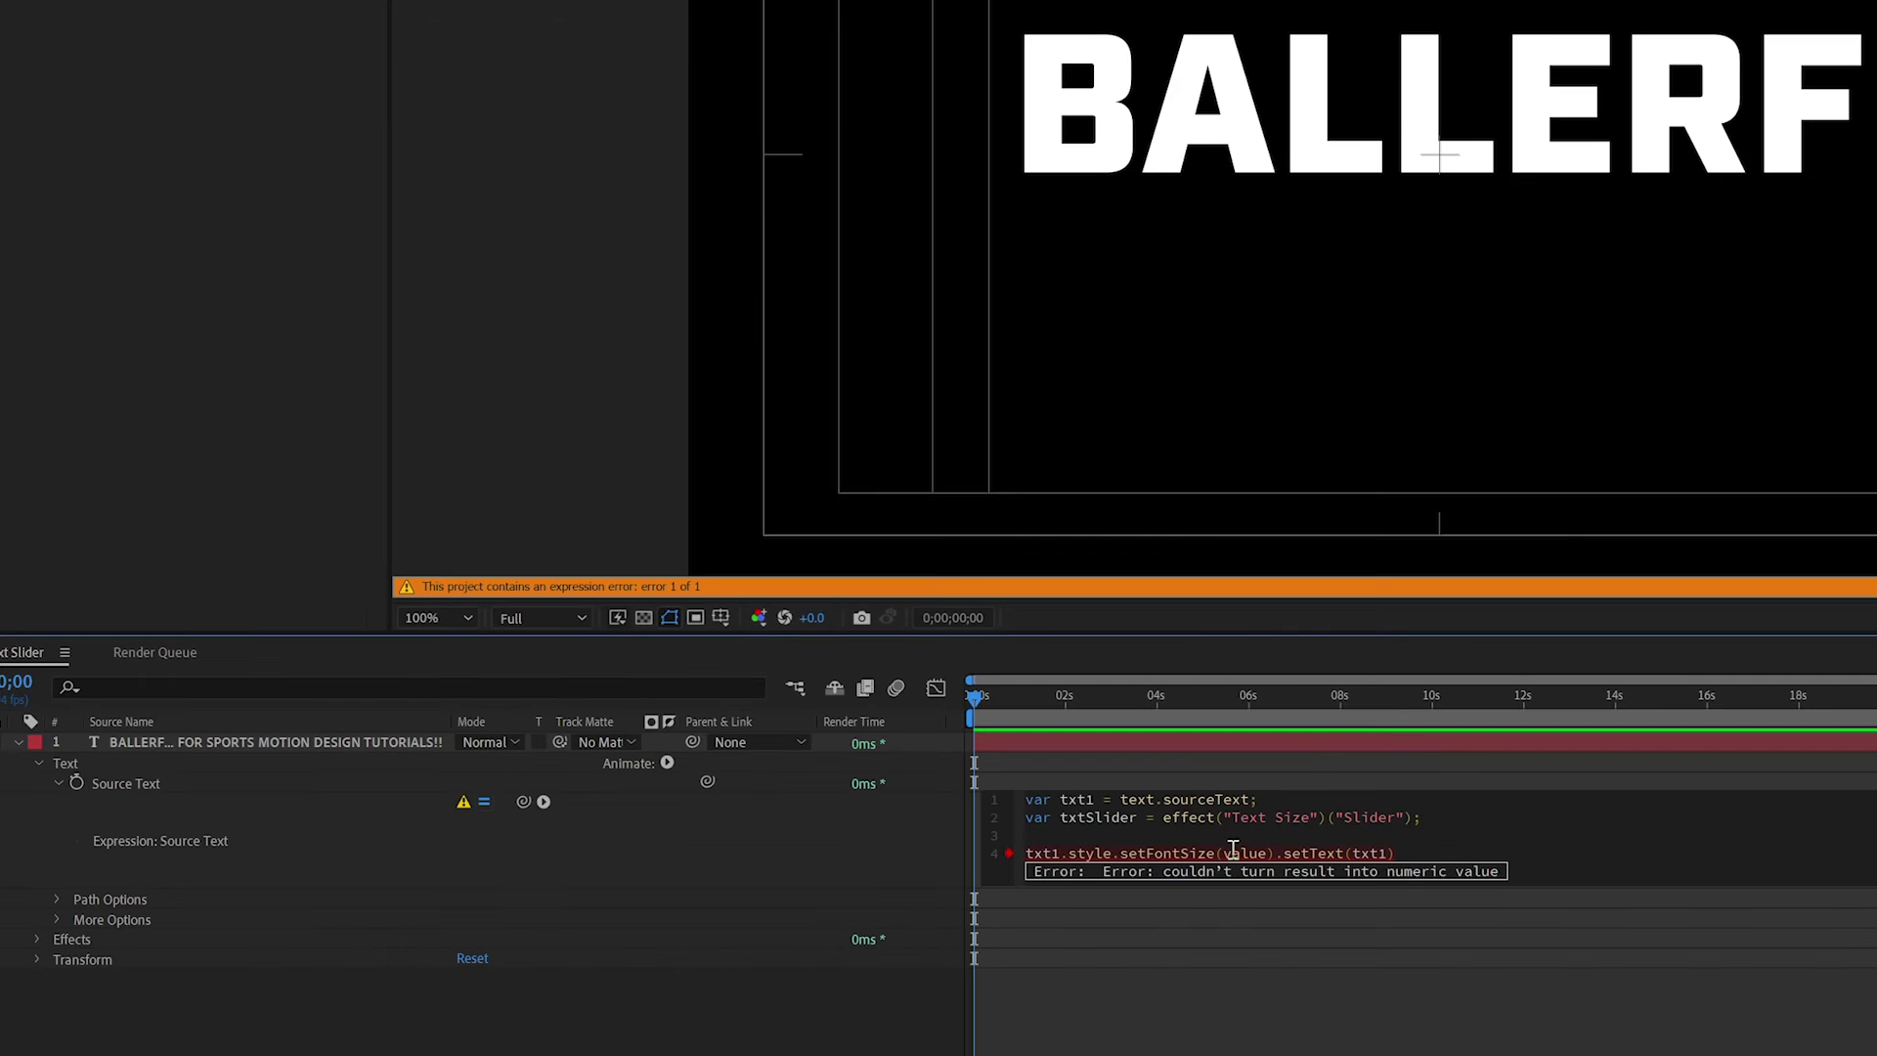
pyautogui.doubleClick(824, 804)
pyautogui.write('txtSl')
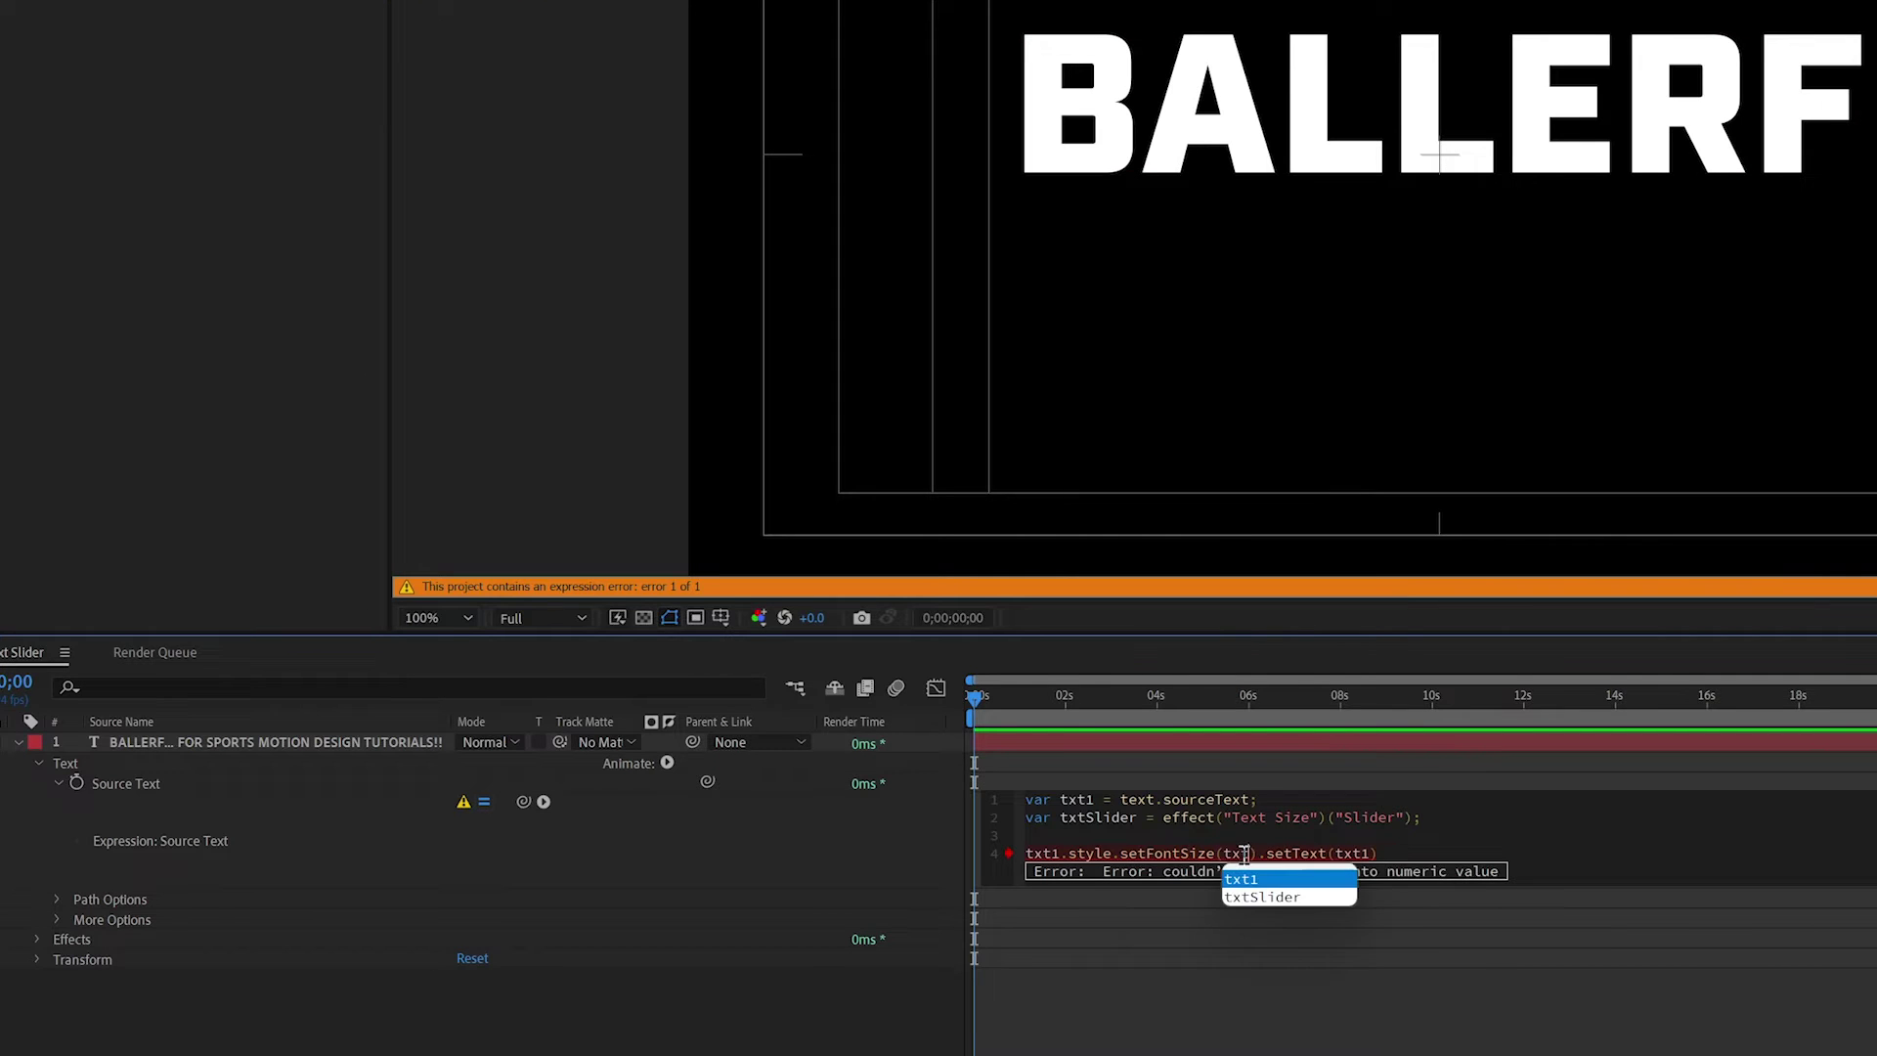
pyautogui.press('Return')
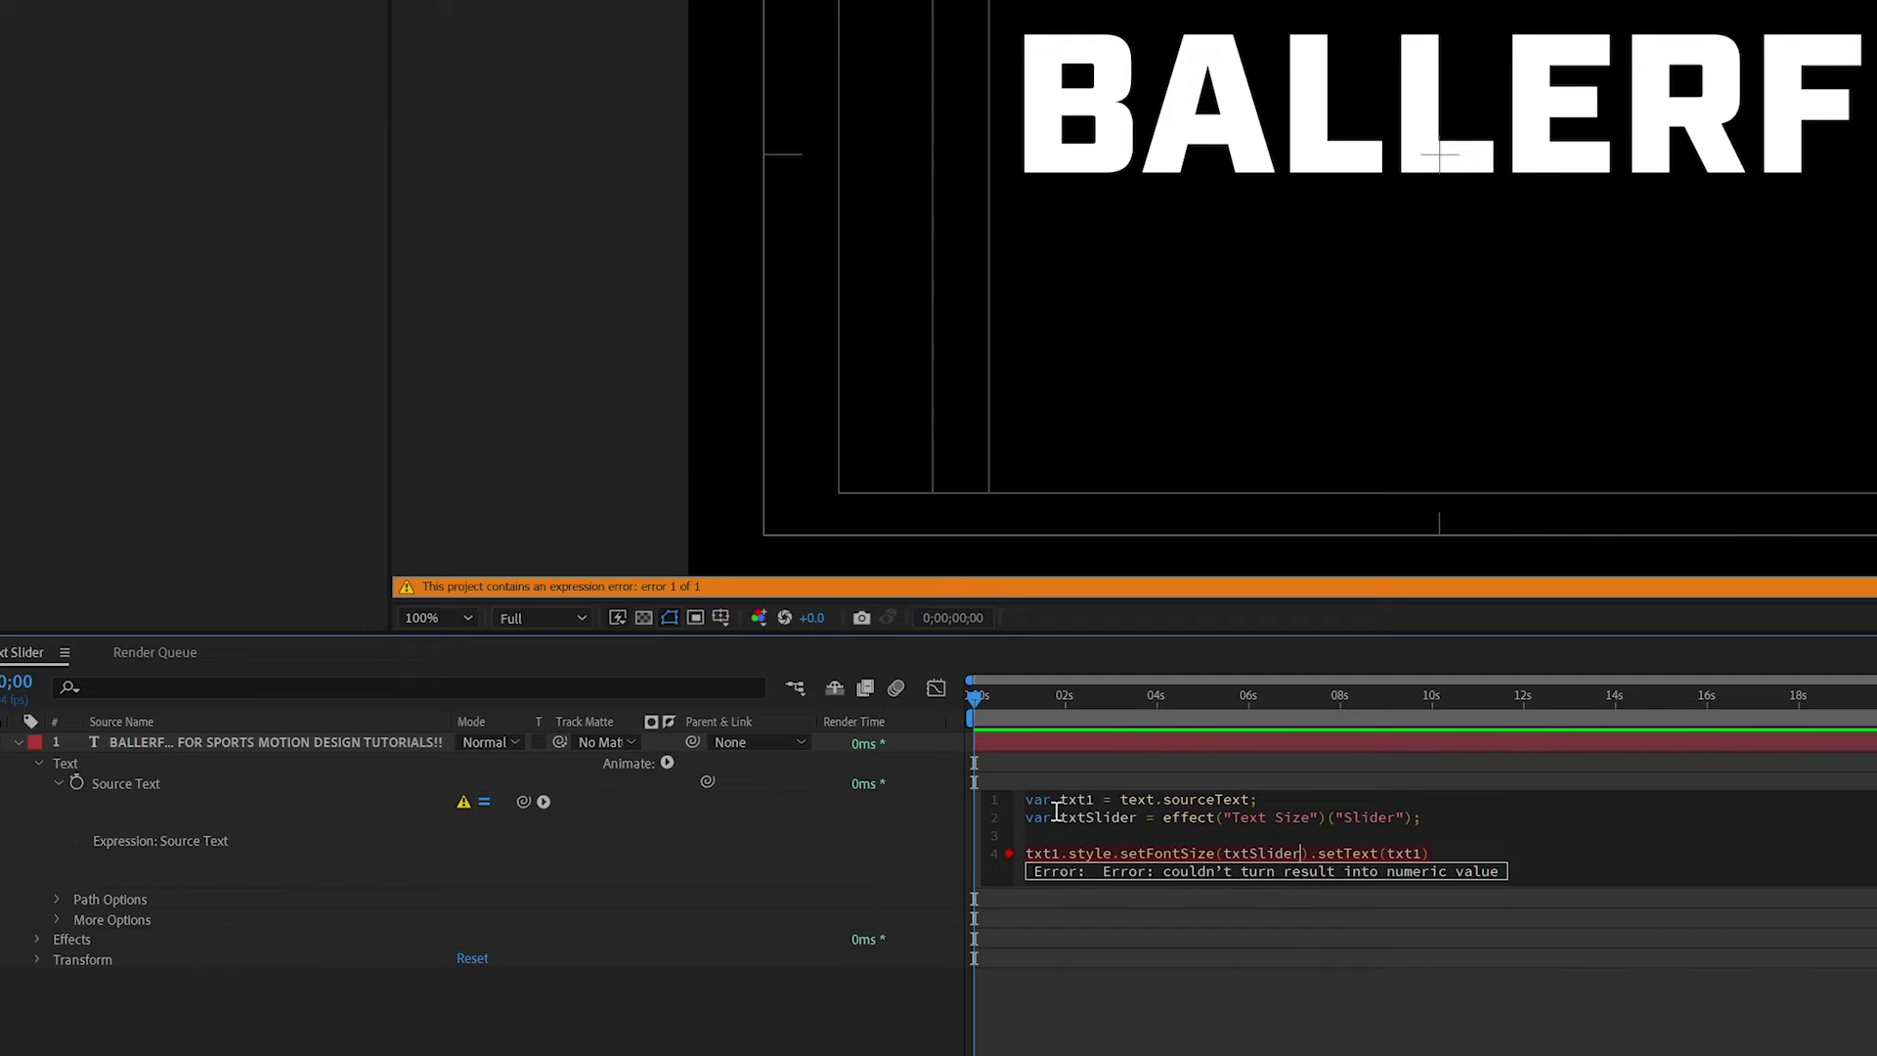
pyautogui.doubleClick(1082, 818)
pyautogui.click(745, 1046)
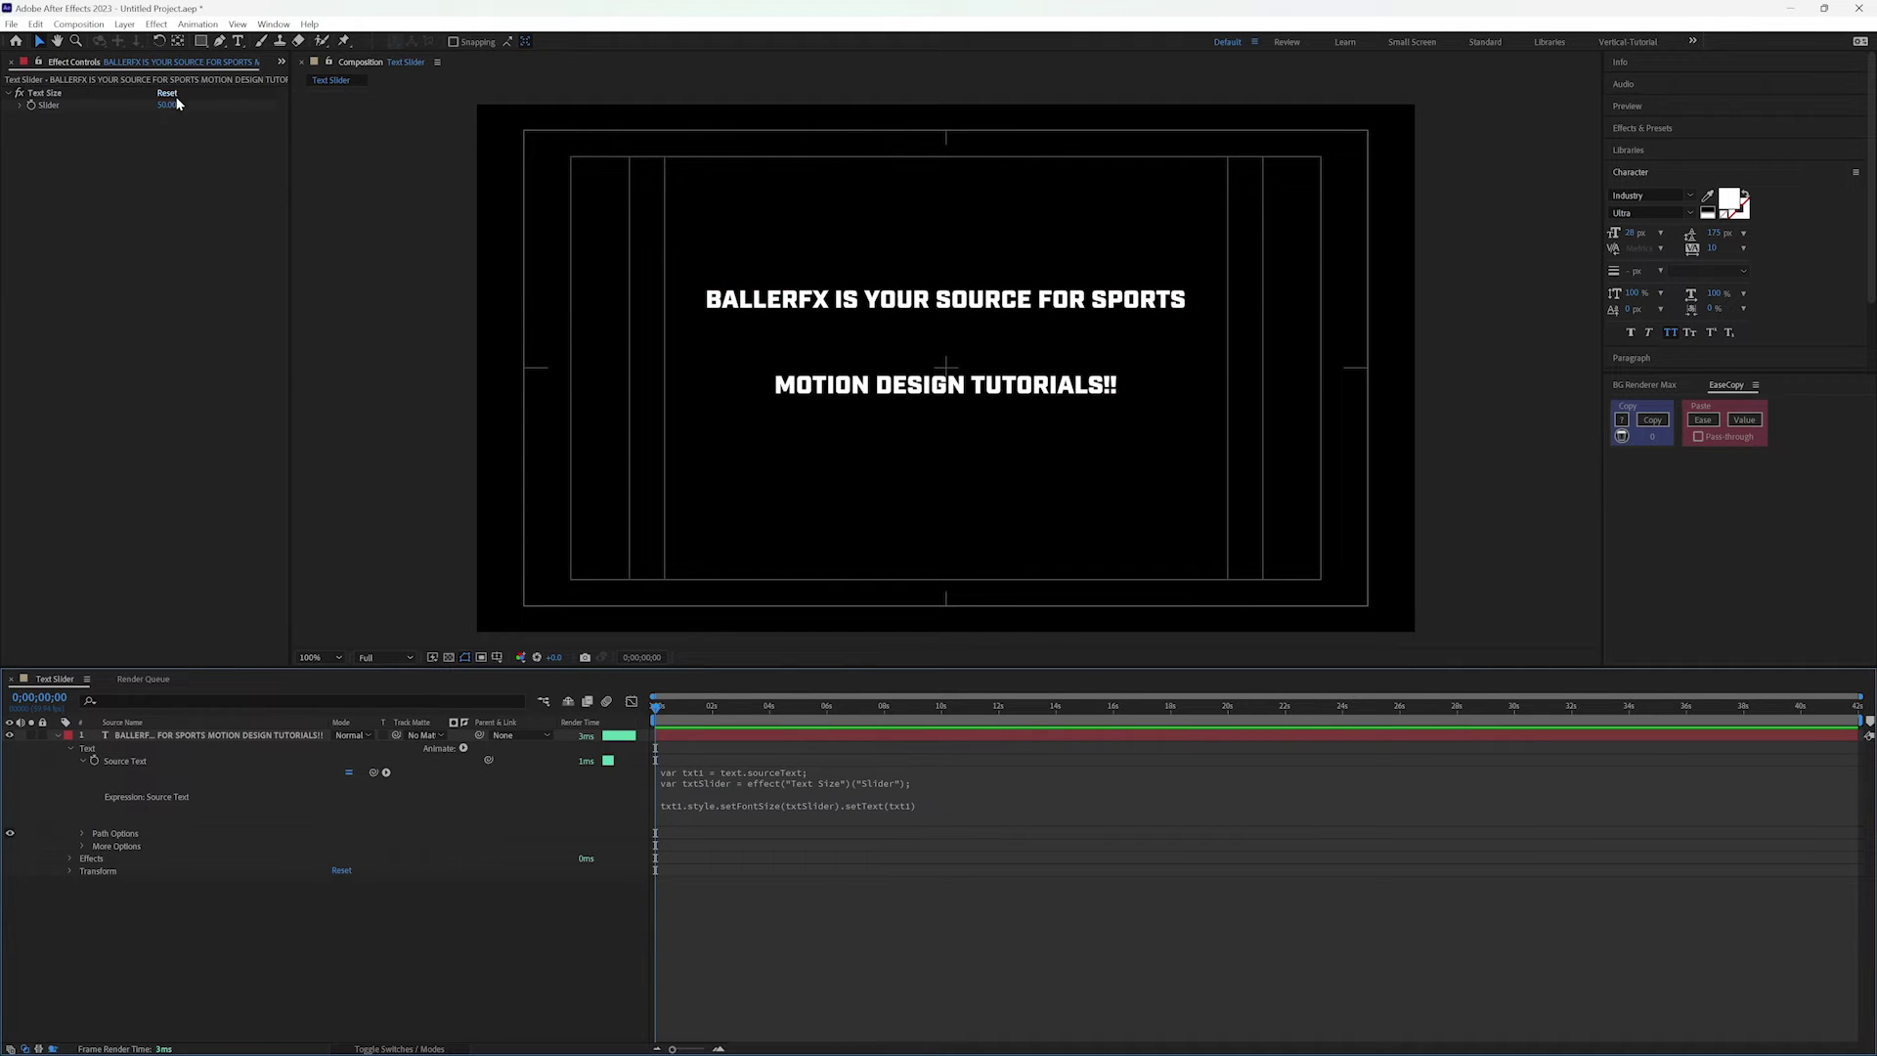
# - Scrub Text Size up to enlarge the text, then place the caret before .setFontSize
pyautogui.moveTo(176, 103)
pyautogui.mouseDown()
pyautogui.moveTo(302, 100)
pyautogui.moveTo(142, 109)
pyautogui.moveTo(198, 111)
pyautogui.mouseUp()
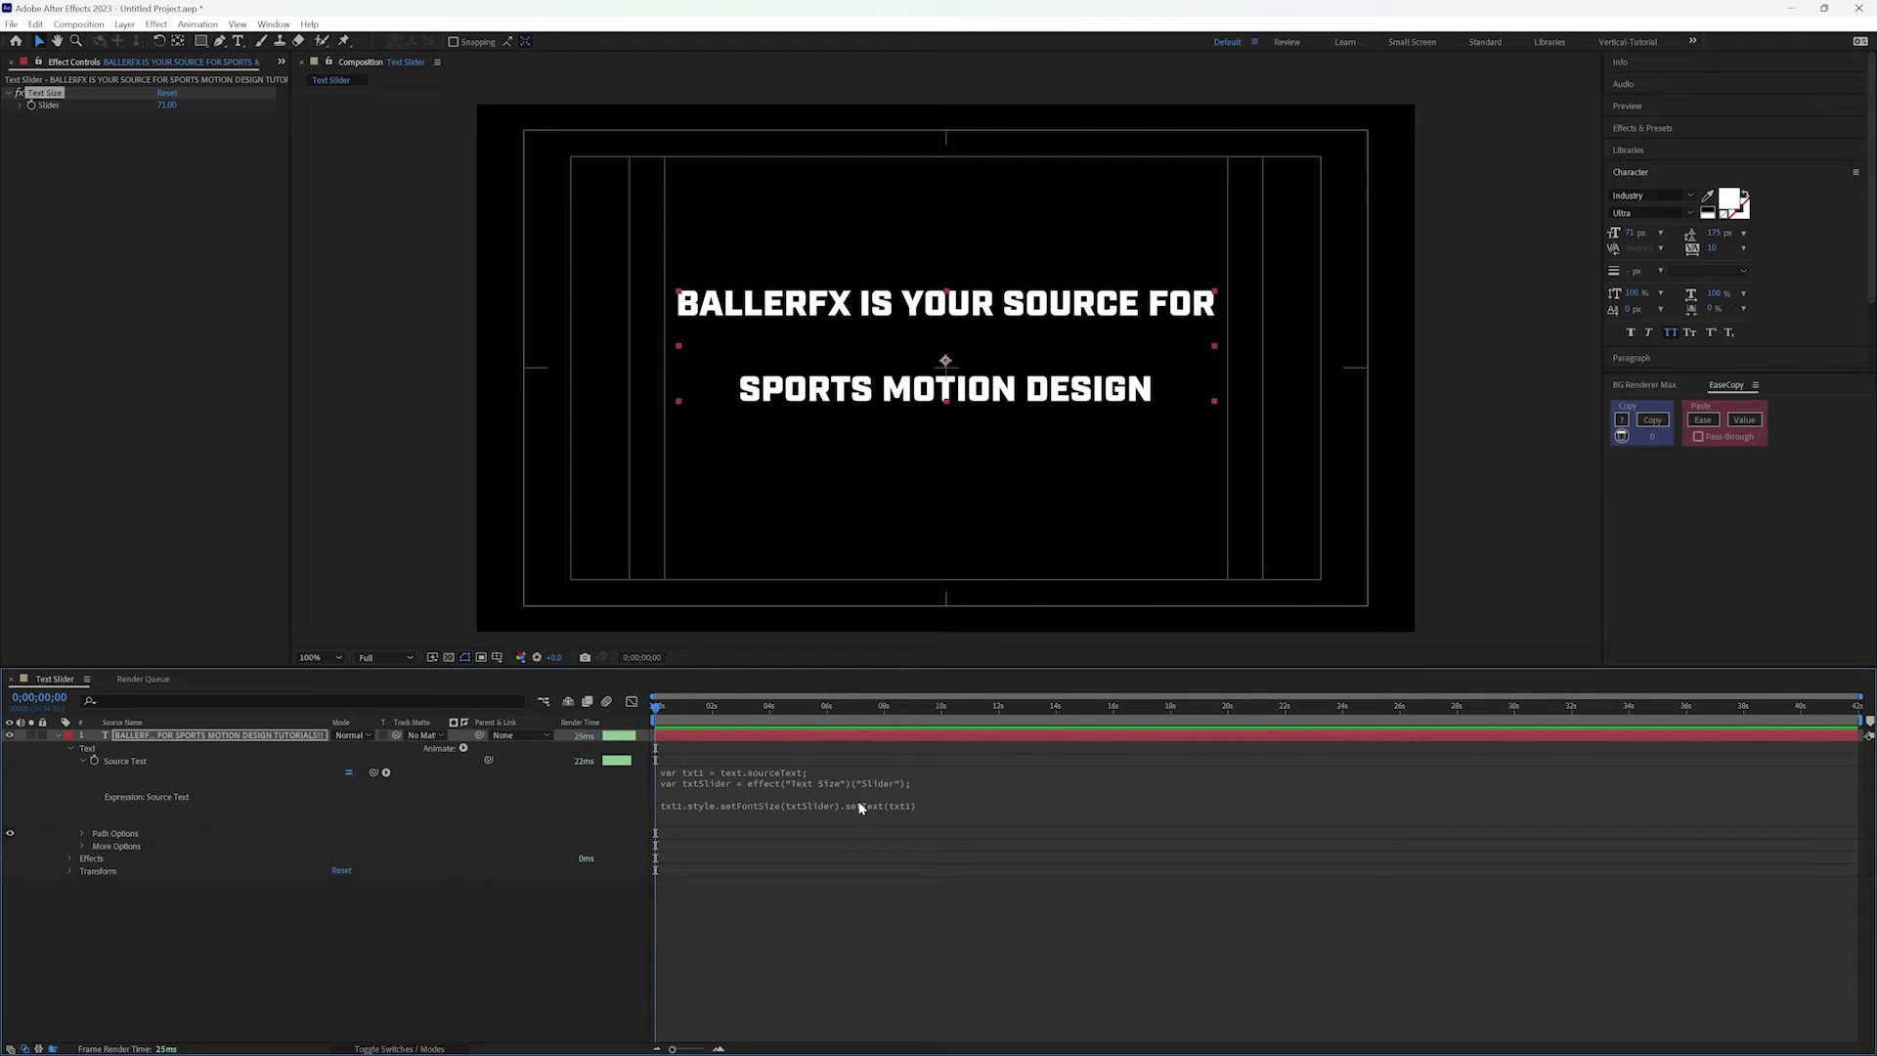
pyautogui.click(825, 805)
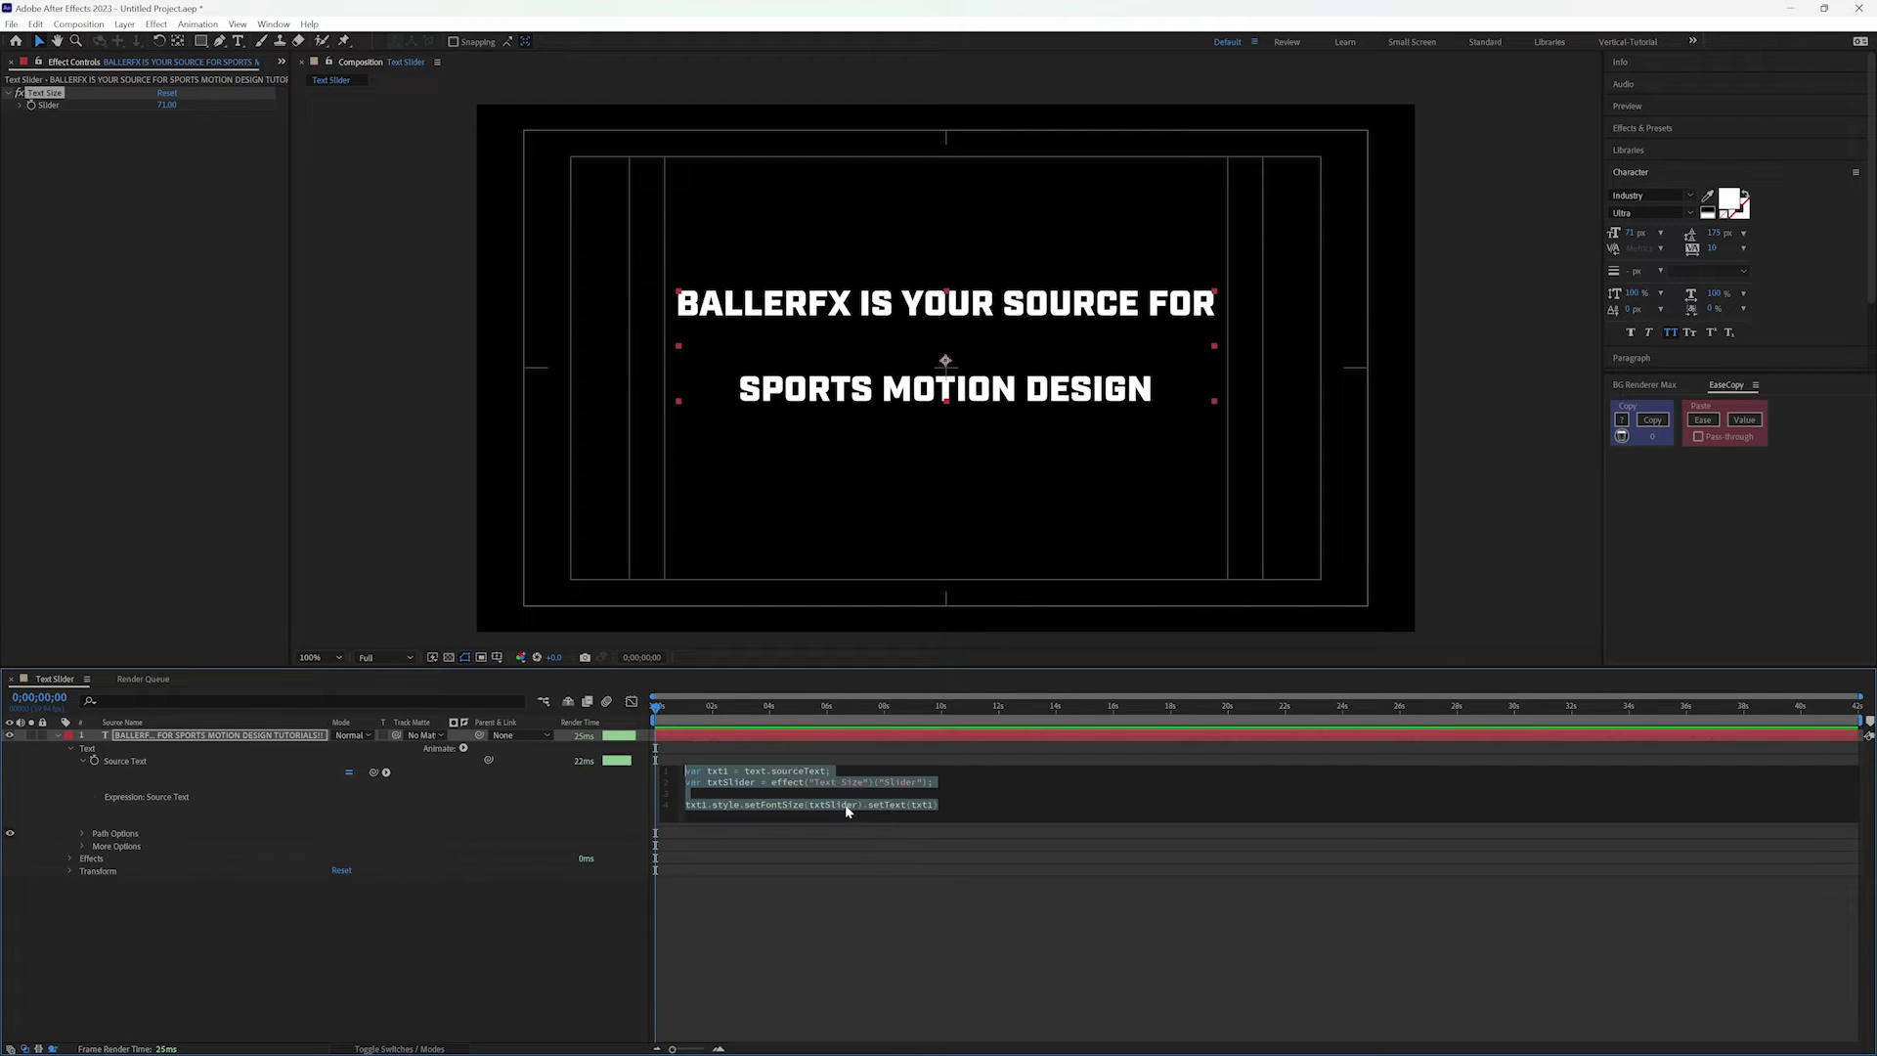
pyautogui.moveTo(686, 793); pyautogui.dragTo(882, 803)
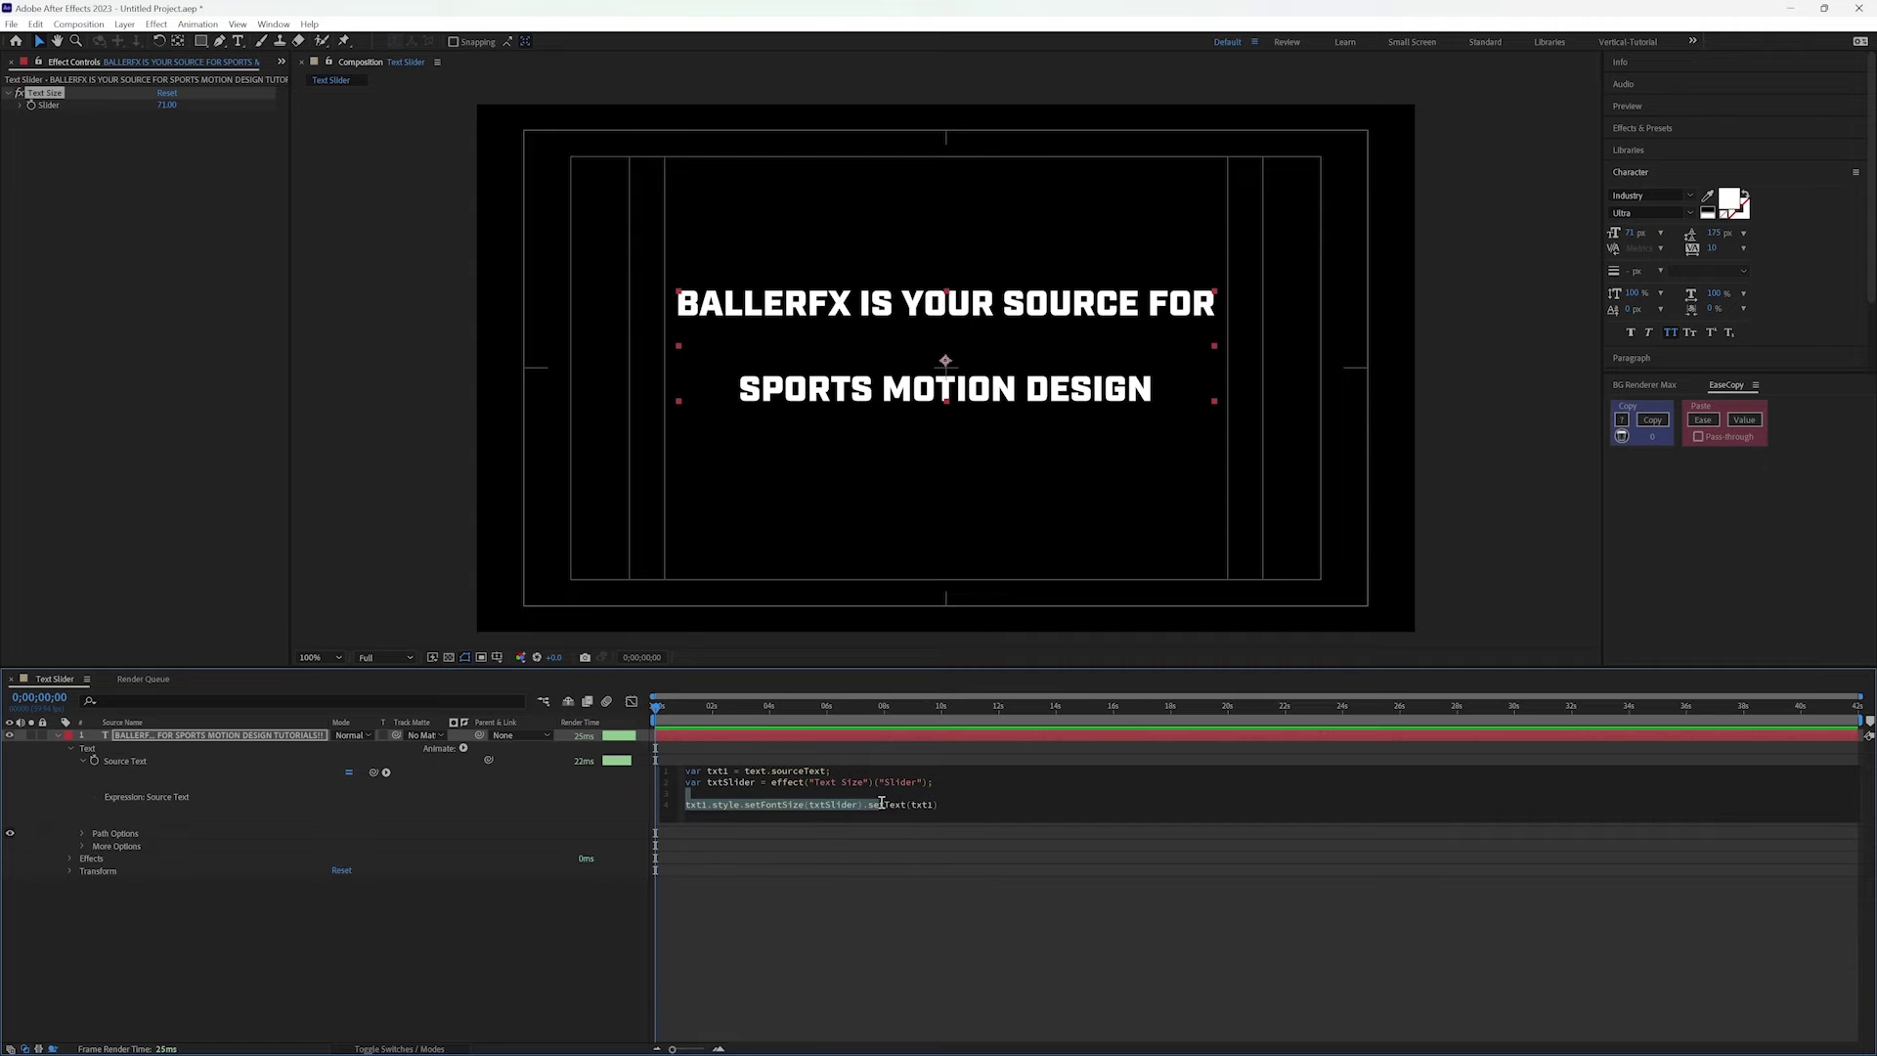
pyautogui.click(744, 804)
pyautogui.click(741, 805)
# - Try splitting the setFontSize and setText calls onto indented lines, then undo it
pyautogui.press('Return')
pyautogui.press('Tab')
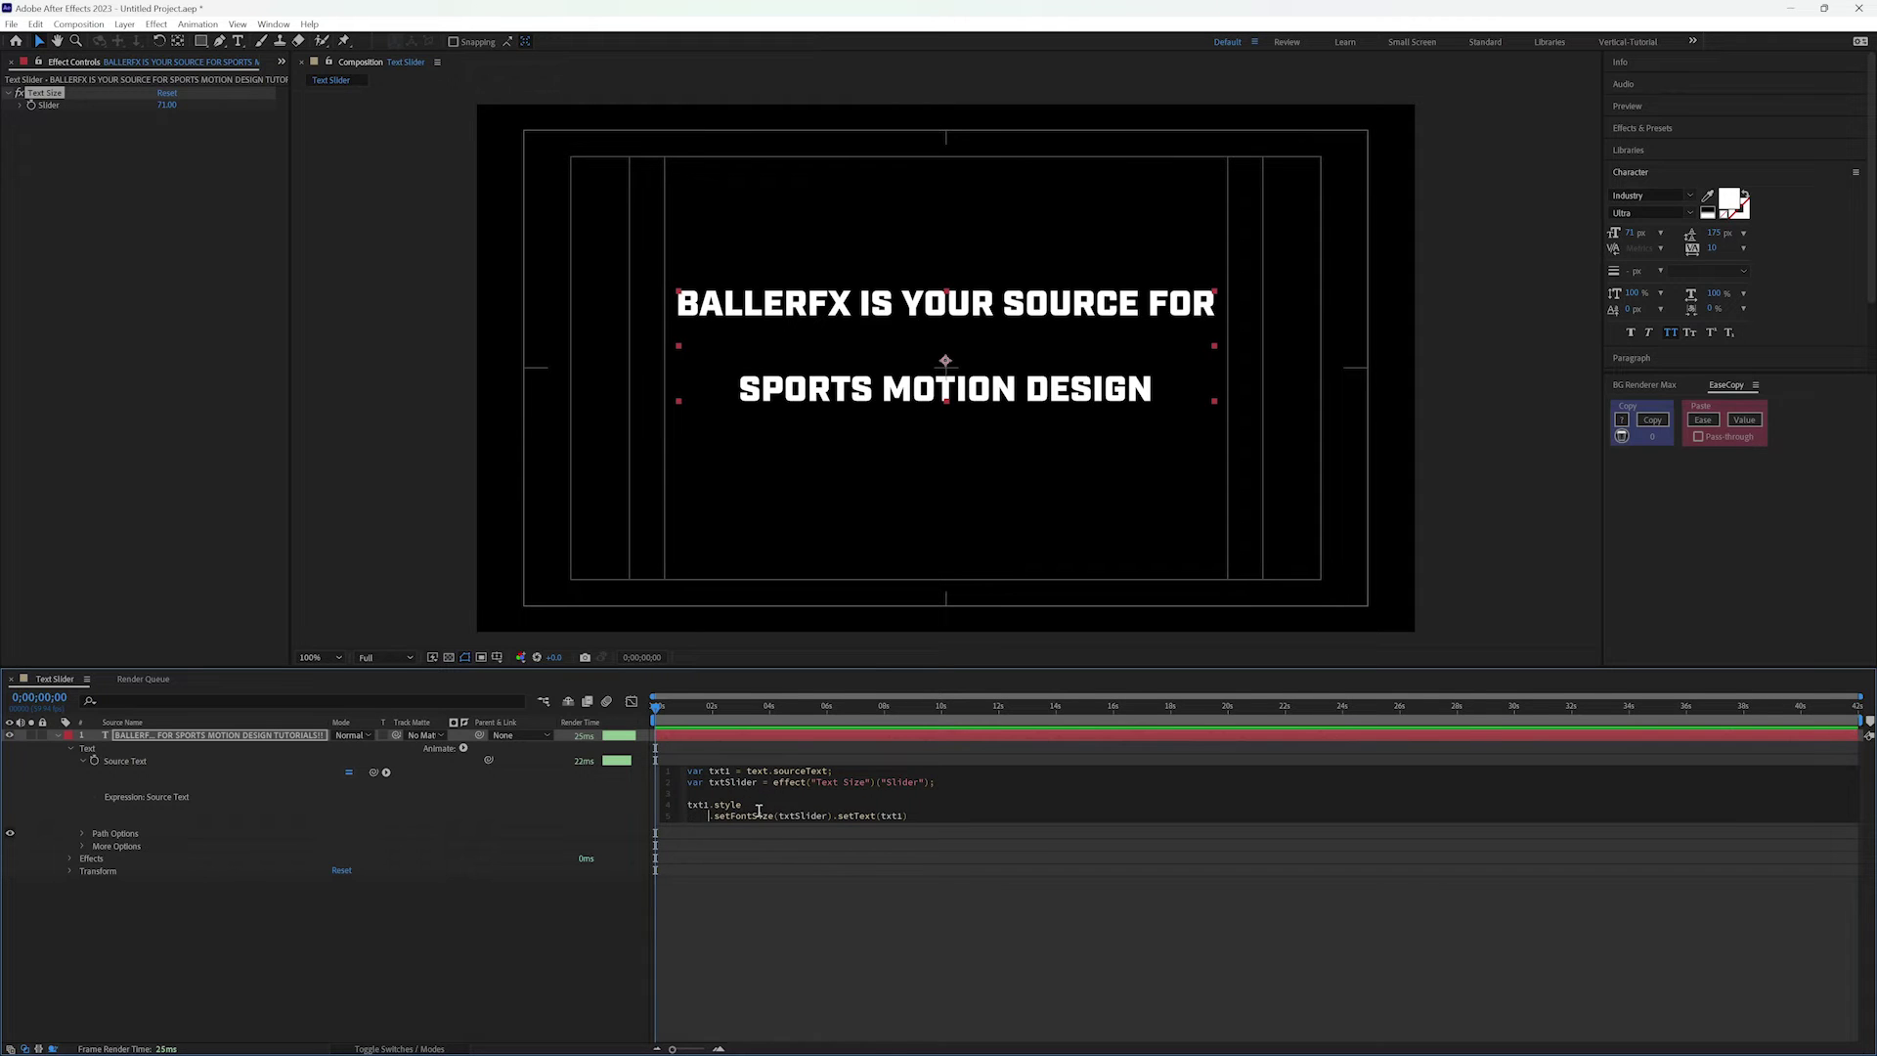
pyautogui.click(833, 814)
pyautogui.press('Return')
pyautogui.press('Tab')
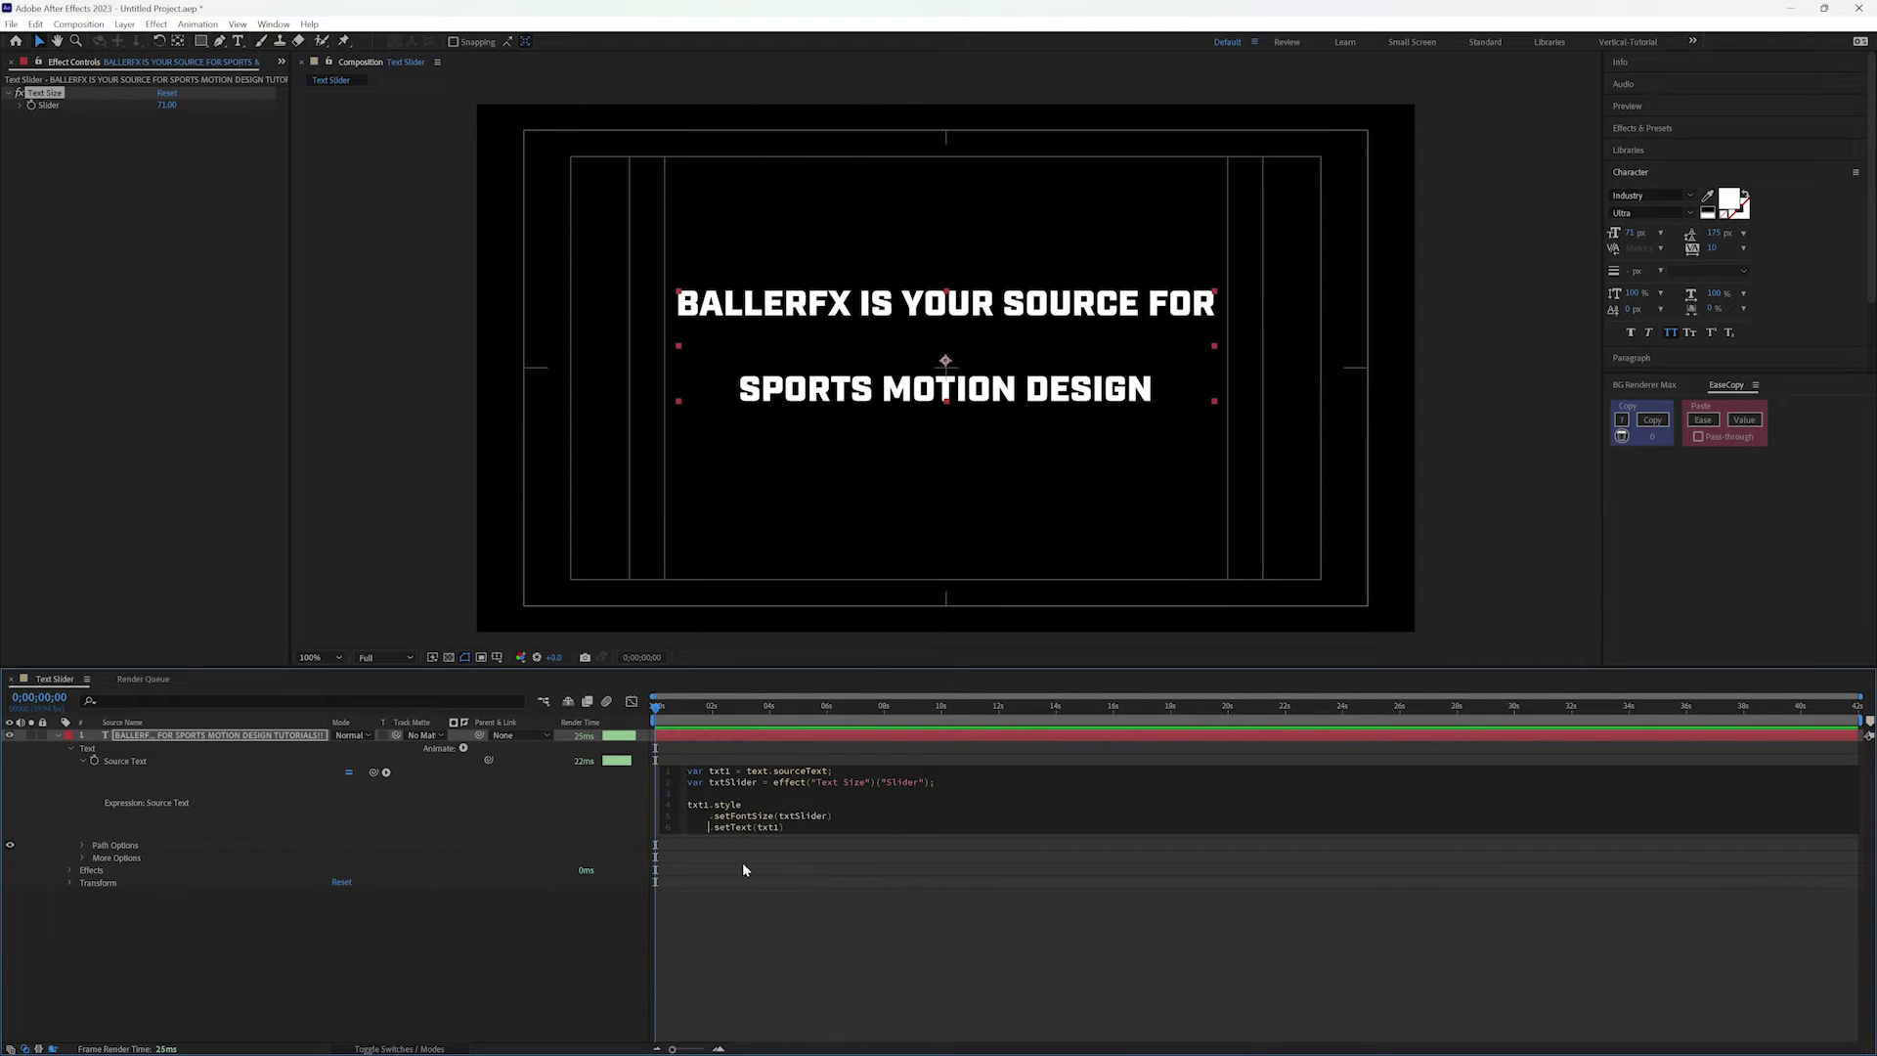
pyautogui.click(518, 963)
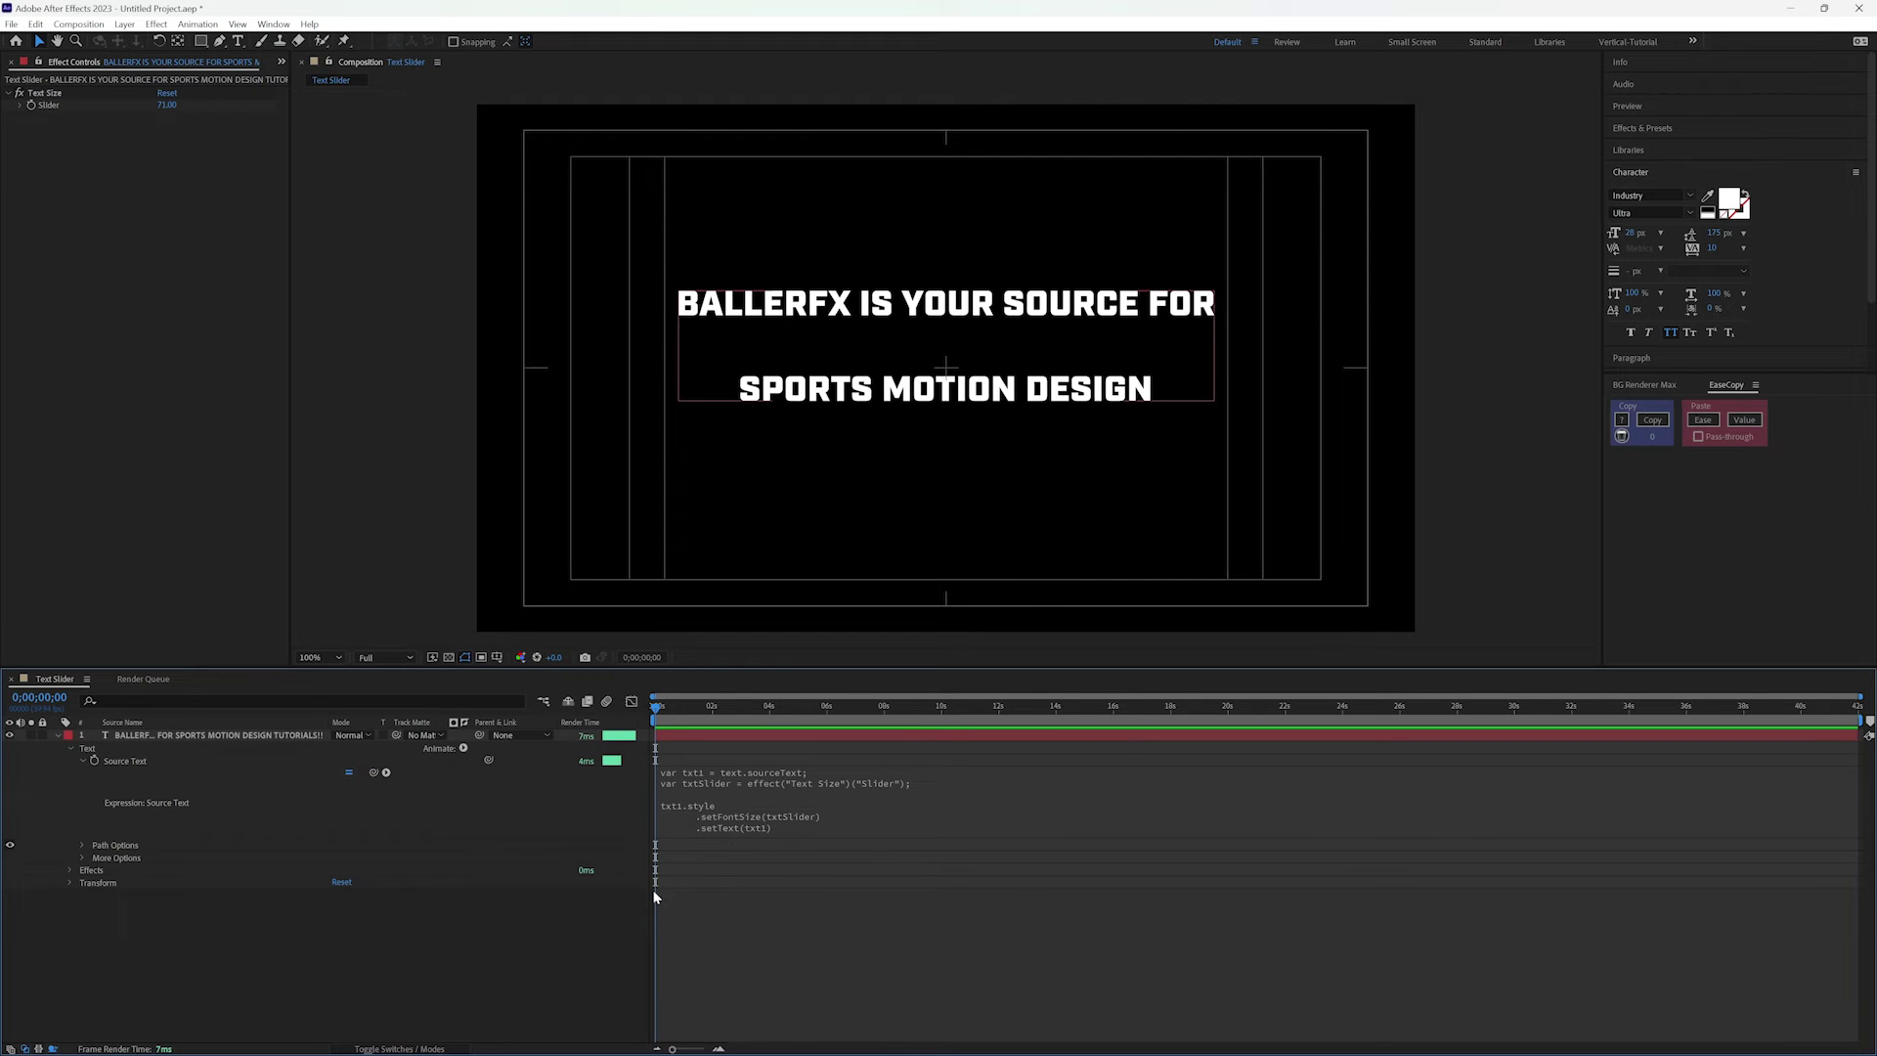
pyautogui.hotkey('ctrl', 'z')
# - Delete .setText(txt1) from the expression and scrub Text Size to 49 so the sentence fits two lines
pyautogui.click(980, 808)
pyautogui.click(958, 807)
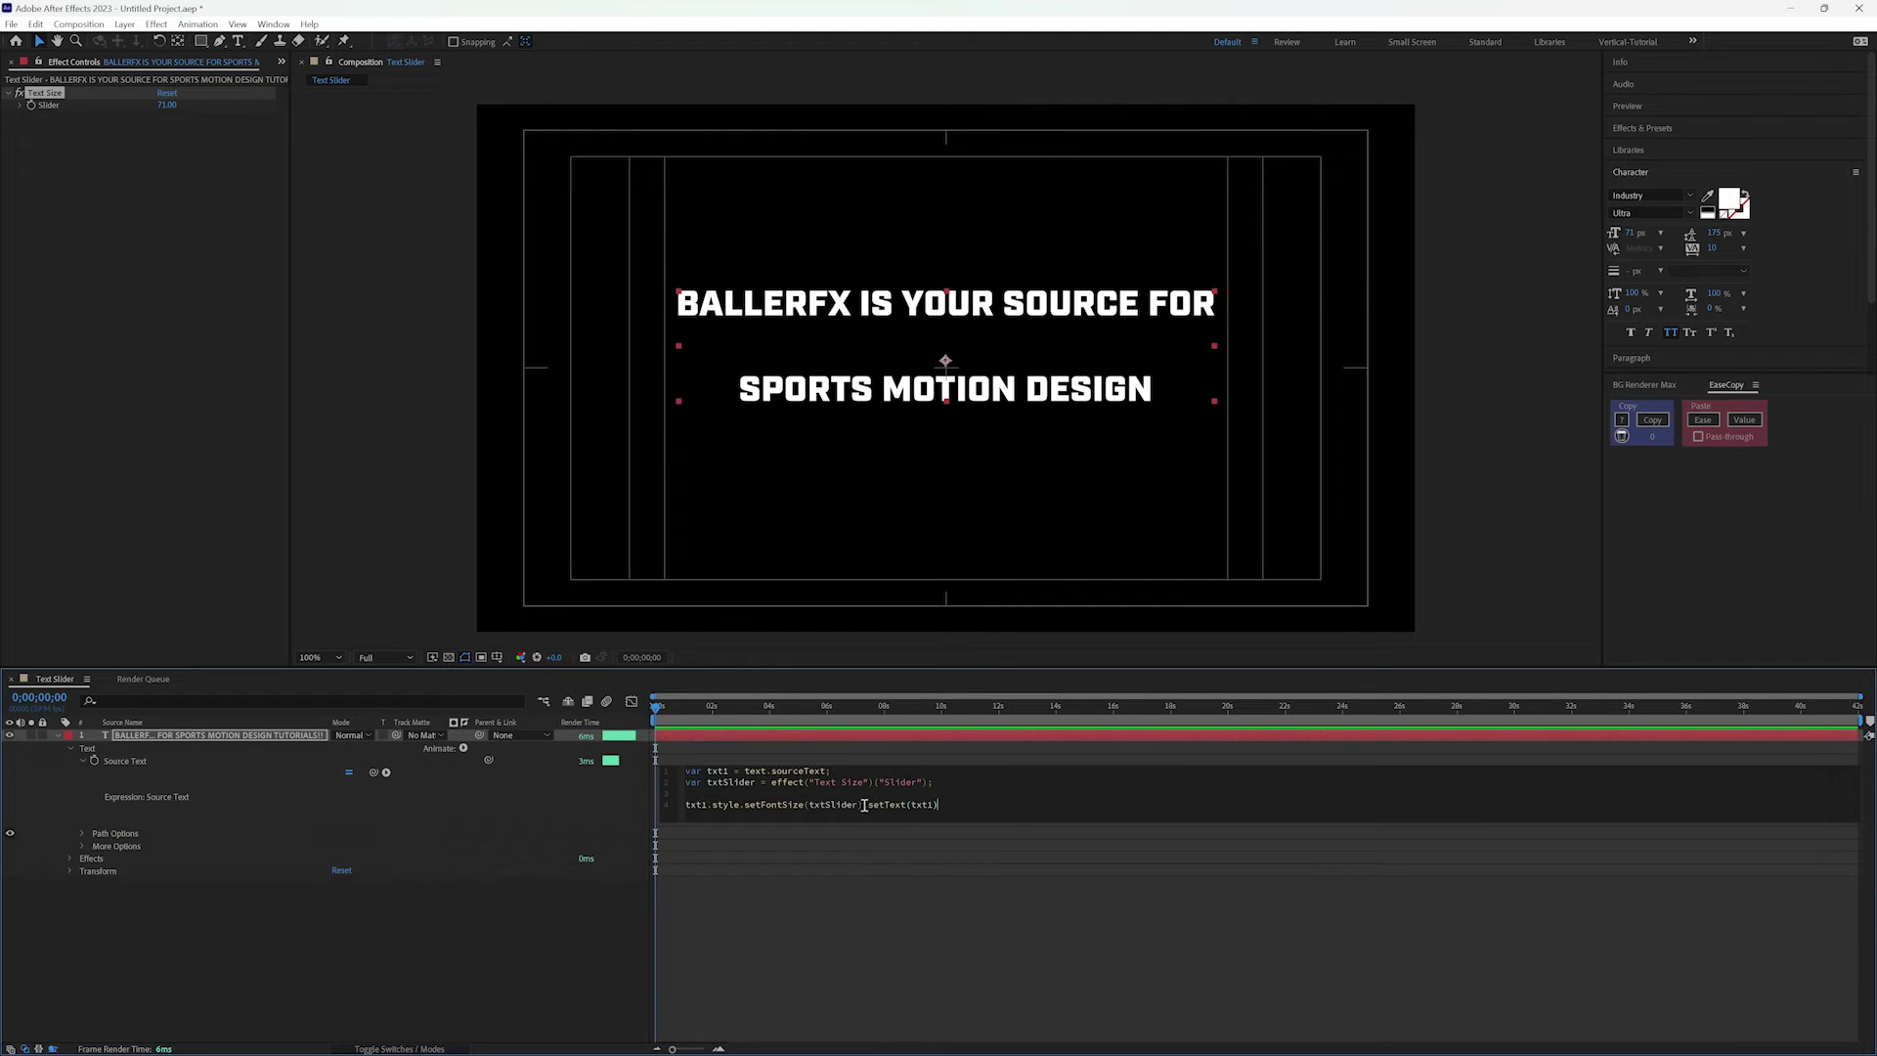
pyautogui.moveTo(863, 804); pyautogui.dragTo(943, 803)
pyautogui.press('BackSpace')
pyautogui.click(562, 798)
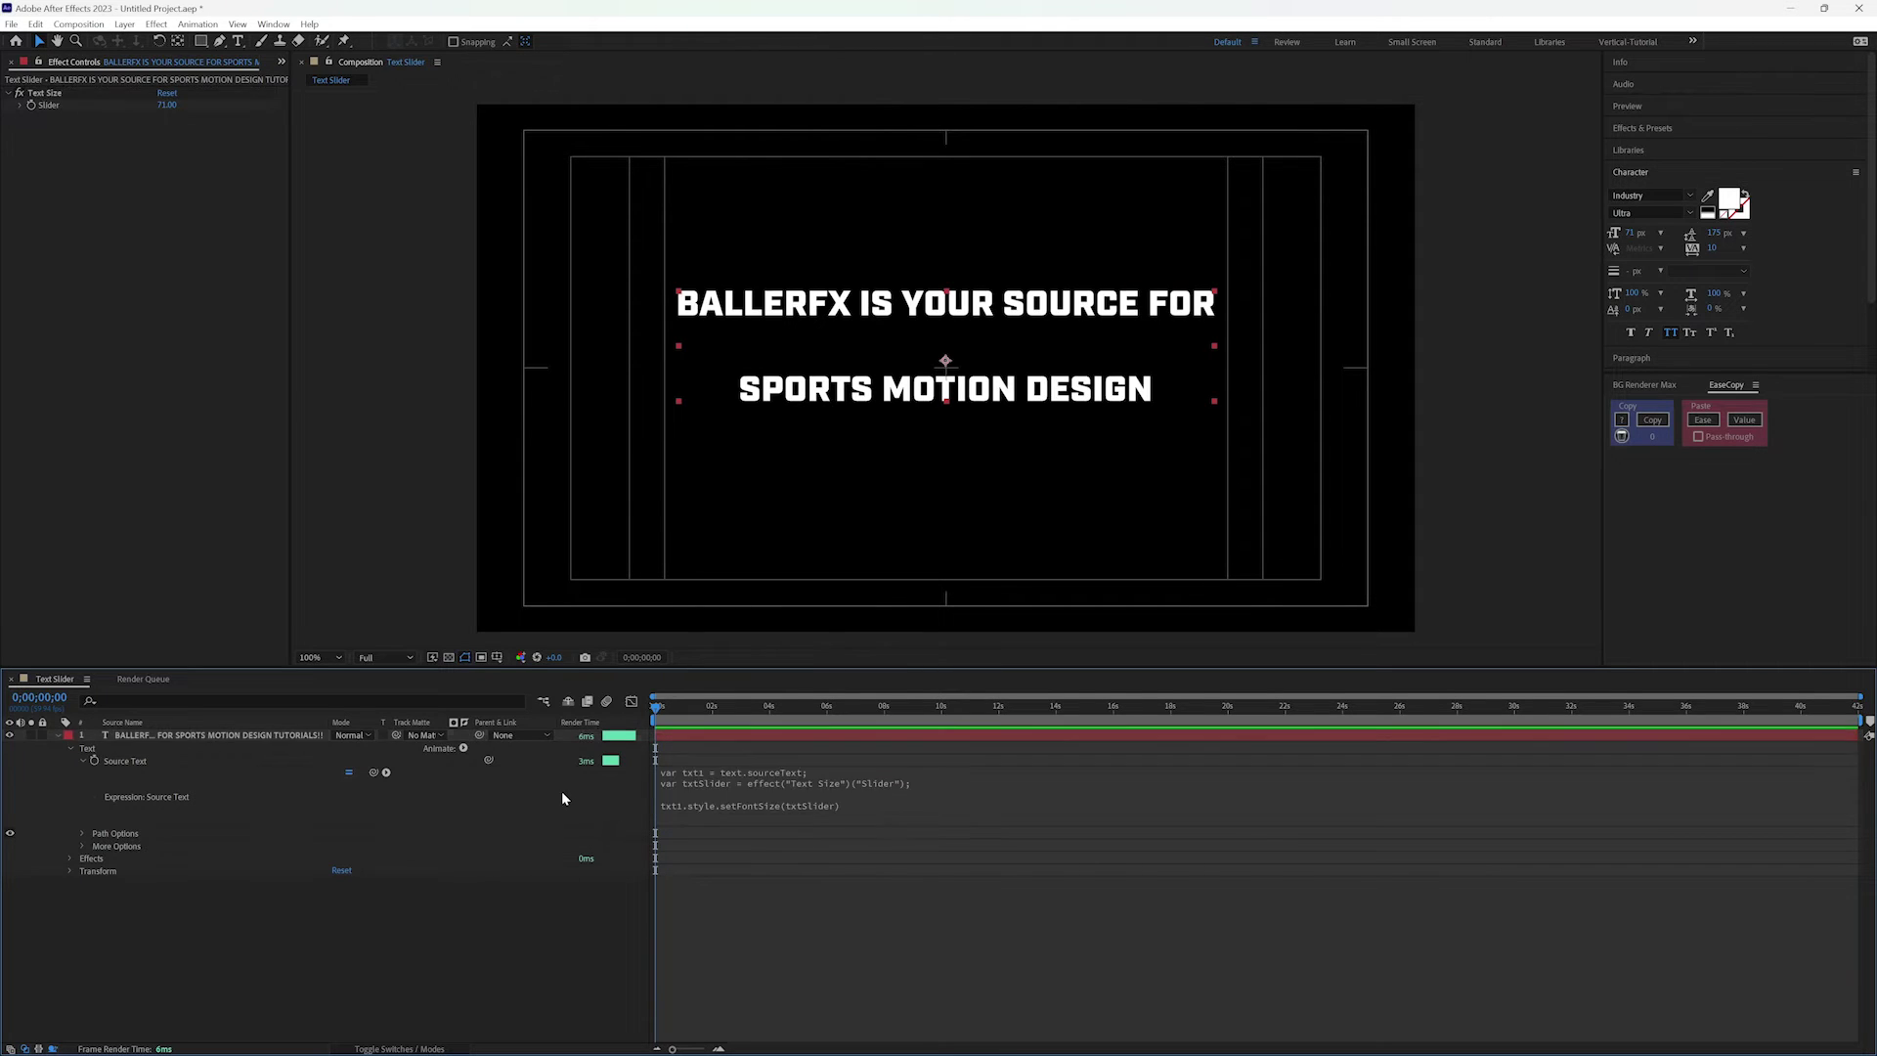
pyautogui.click(284, 739)
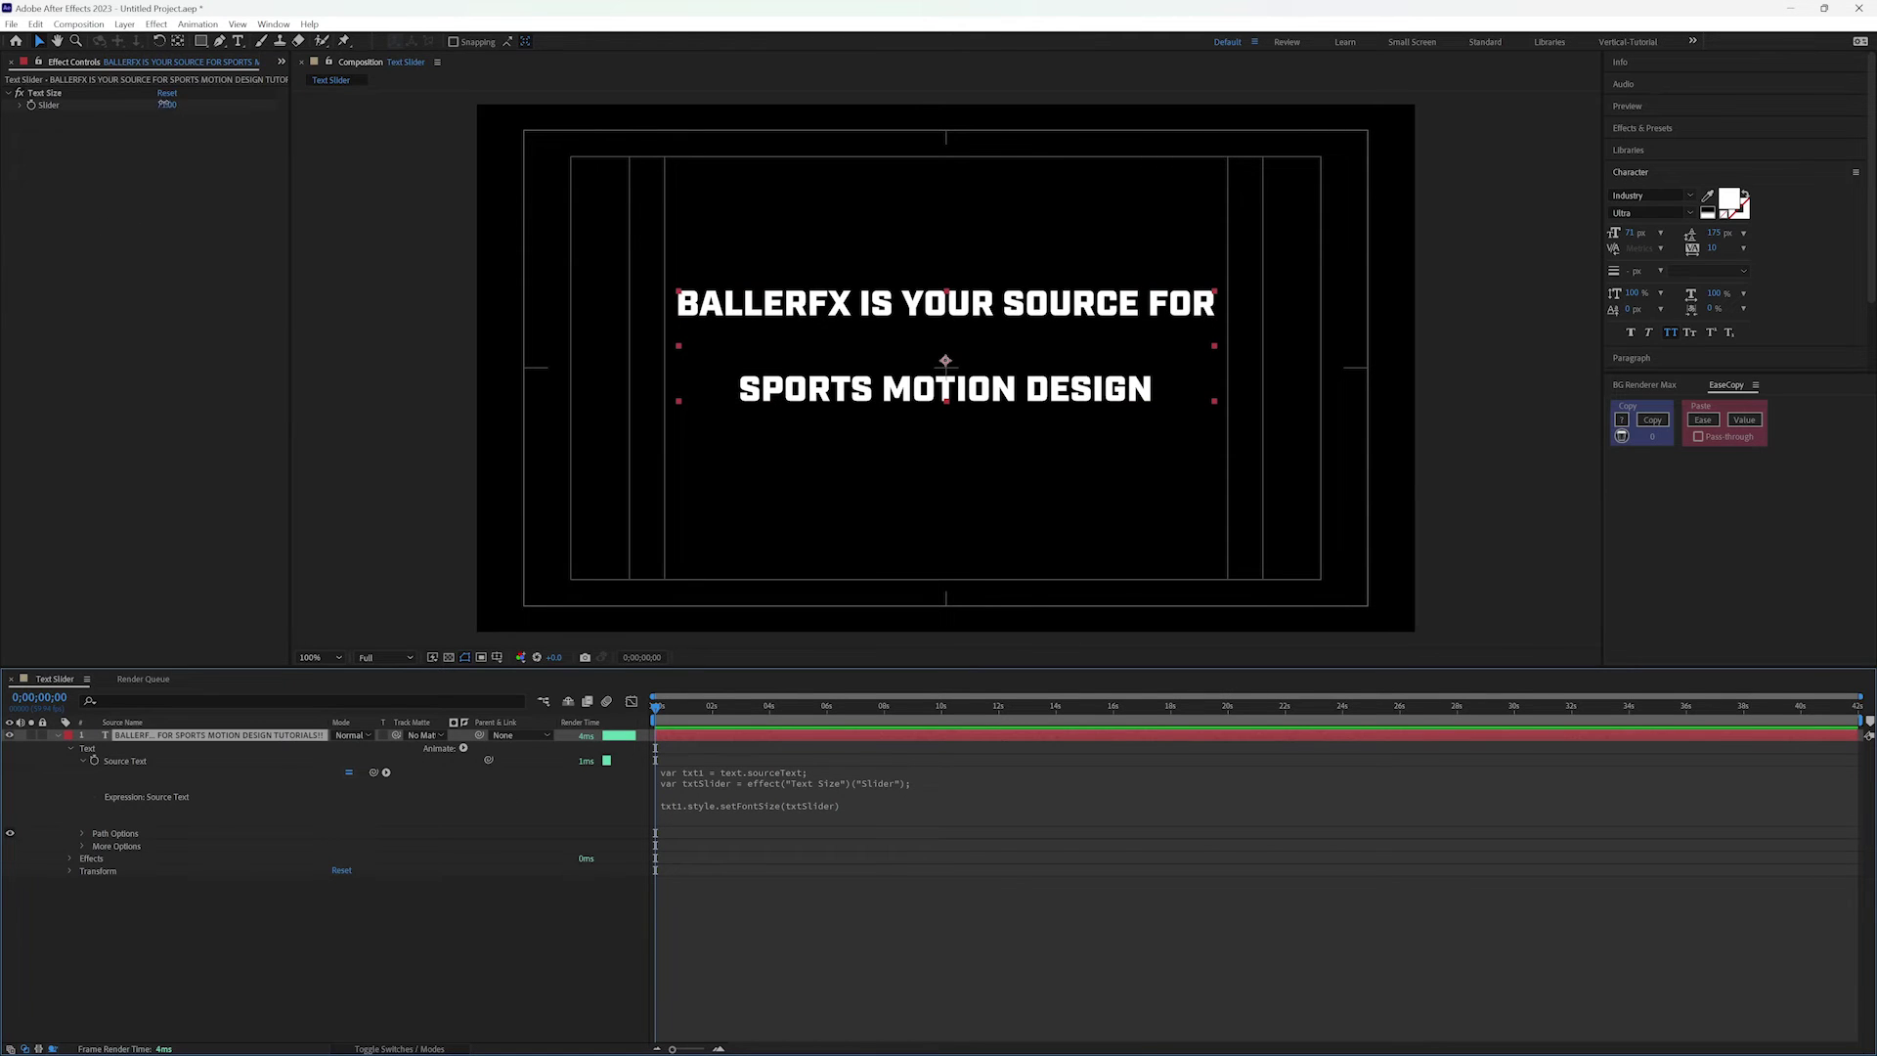
pyautogui.moveTo(166, 104)
pyautogui.mouseDown()
pyautogui.moveTo(235, 105)
pyautogui.moveTo(131, 108)
pyautogui.moveTo(203, 109)
pyautogui.moveTo(161, 118)
pyautogui.mouseUp()
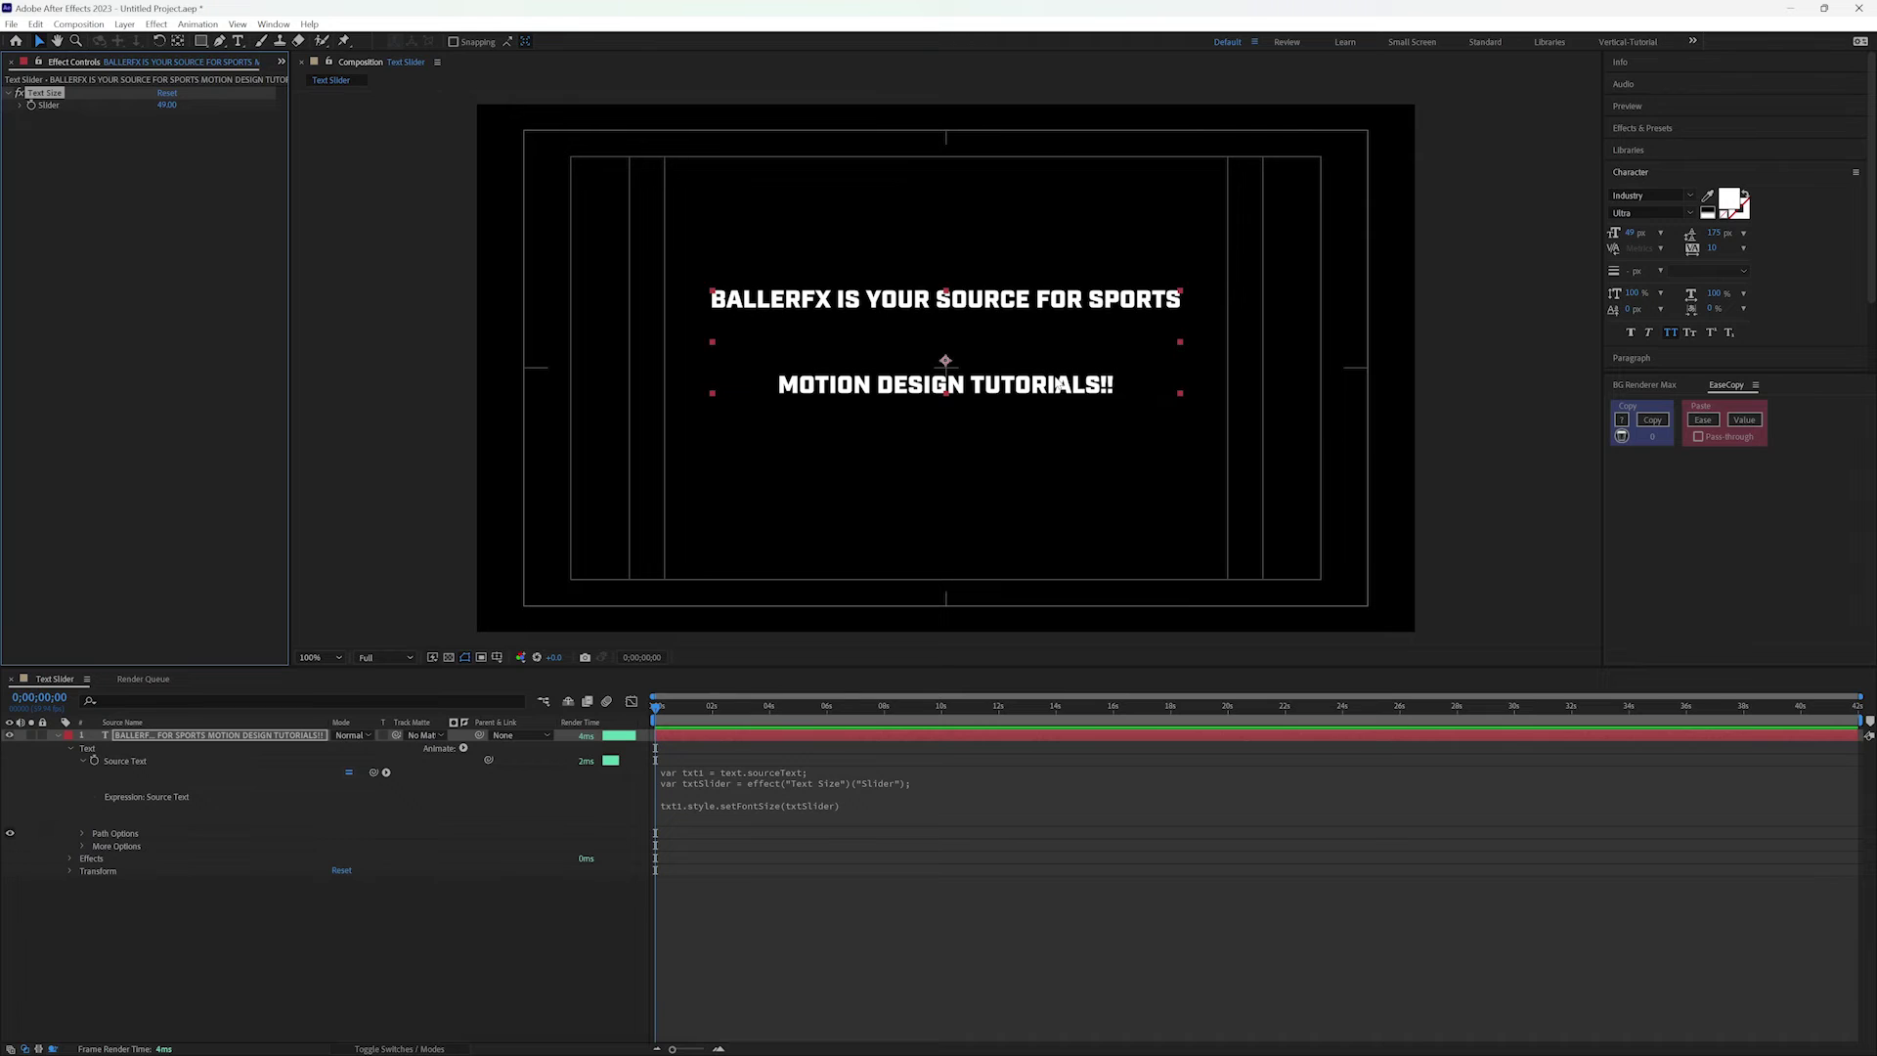
# - Switch the paragraph text's leading to Auto in the Character panel
pyautogui.click(1742, 234)
pyautogui.click(1717, 237)
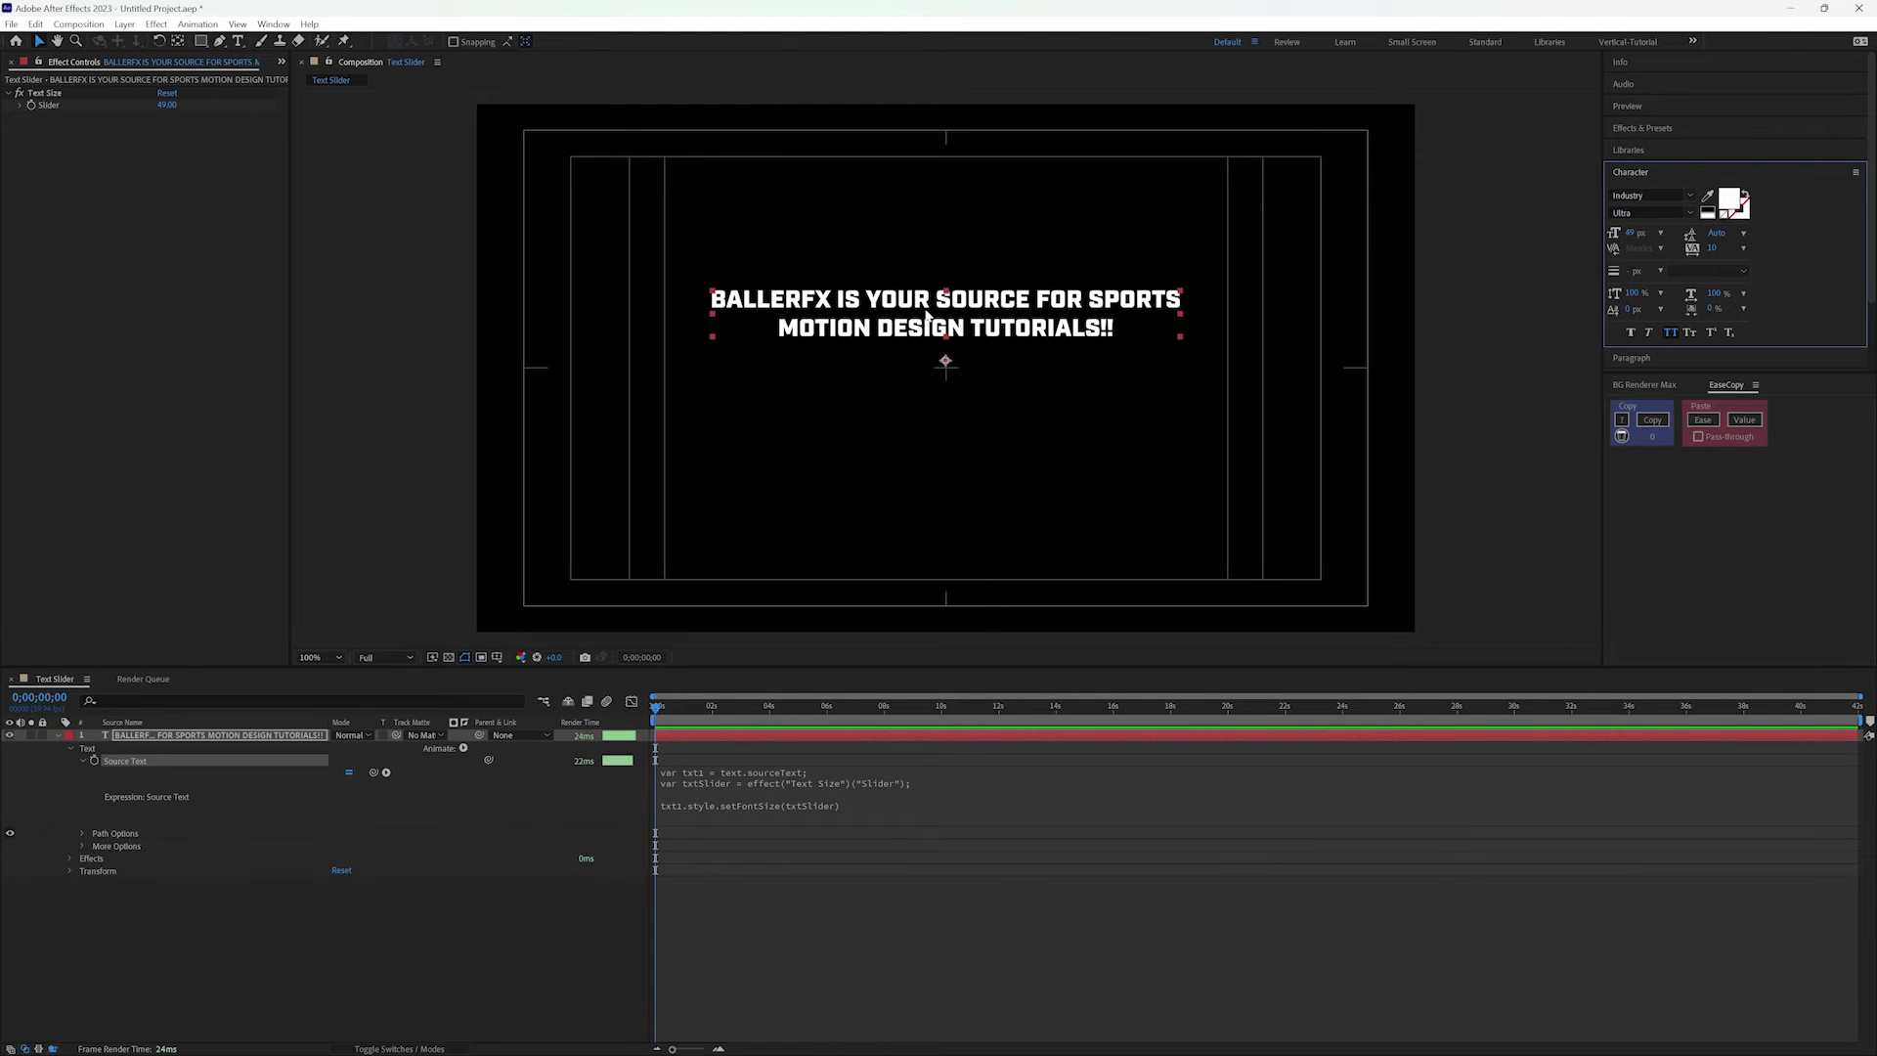
pyautogui.press('F3')
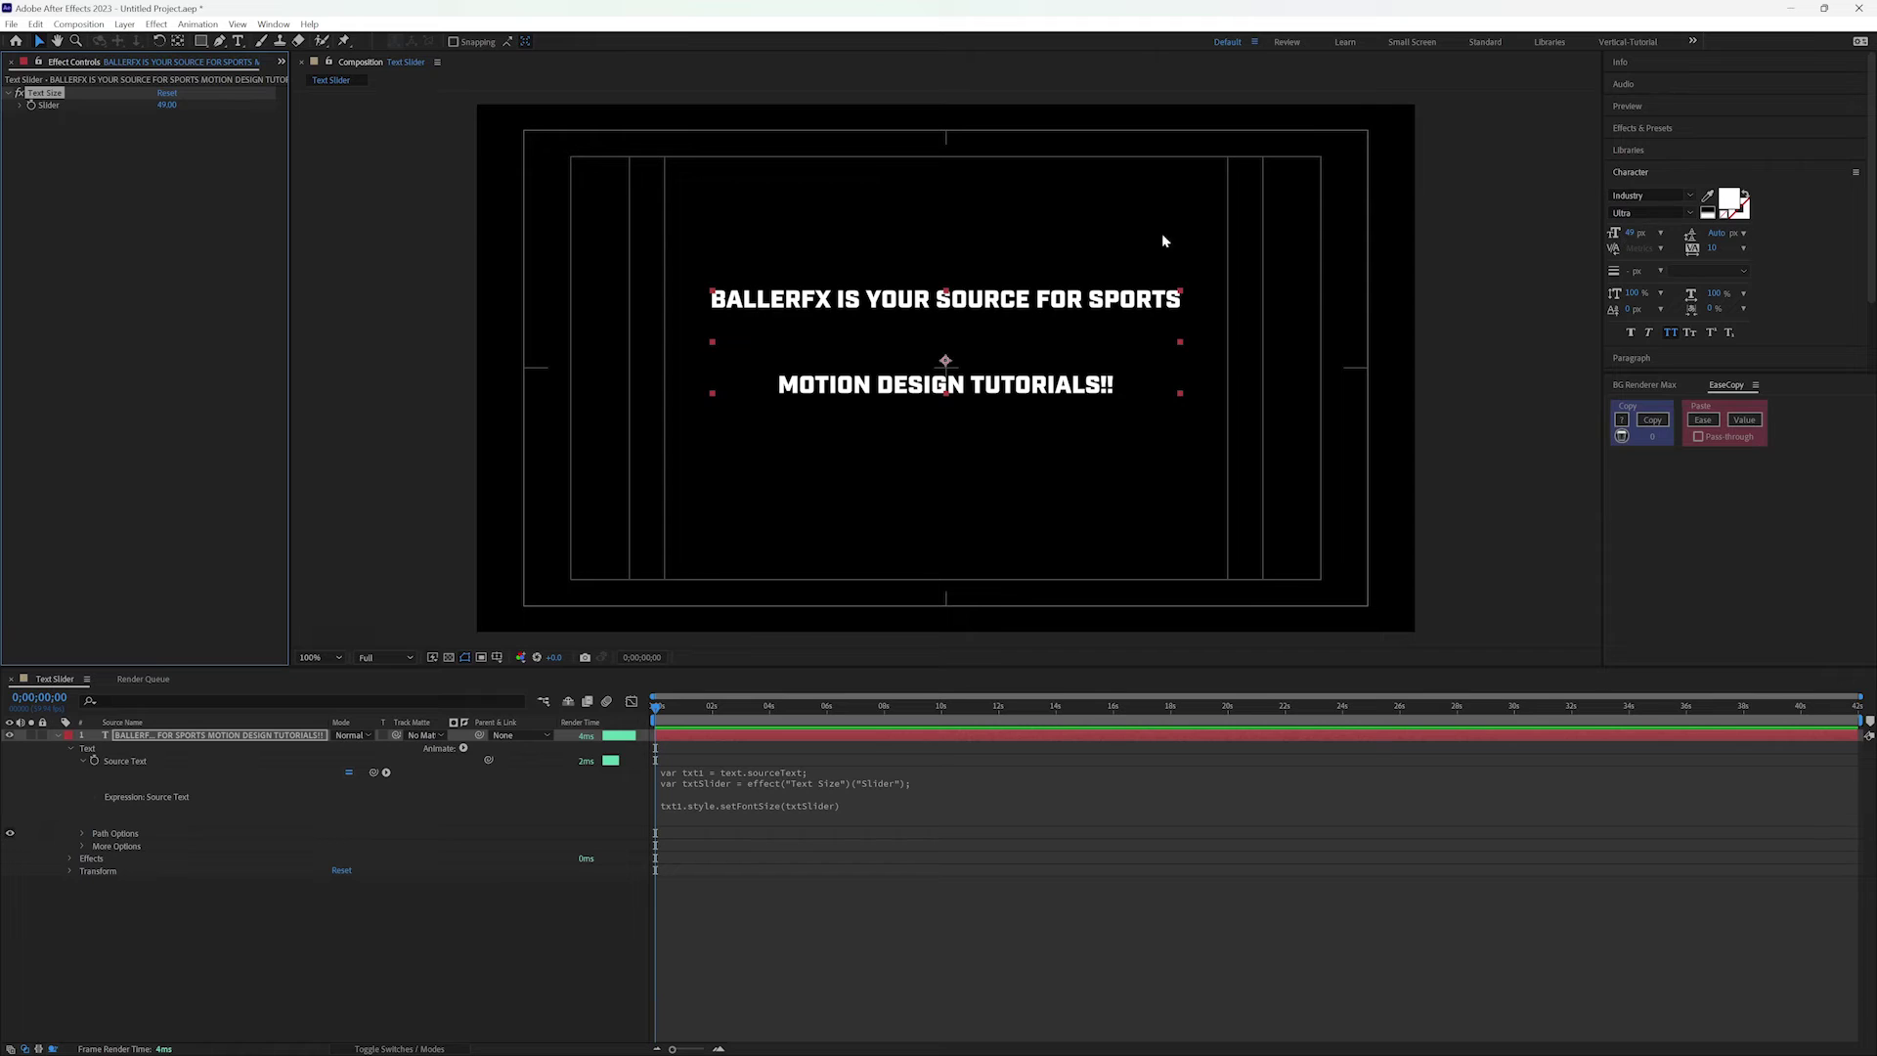
# - Enter 65 for the Text Size slider, then nudge it with arrow keys to 75
pyautogui.click(166, 105)
pyautogui.write('65')
pyautogui.press('Return')
pyautogui.click(167, 106)
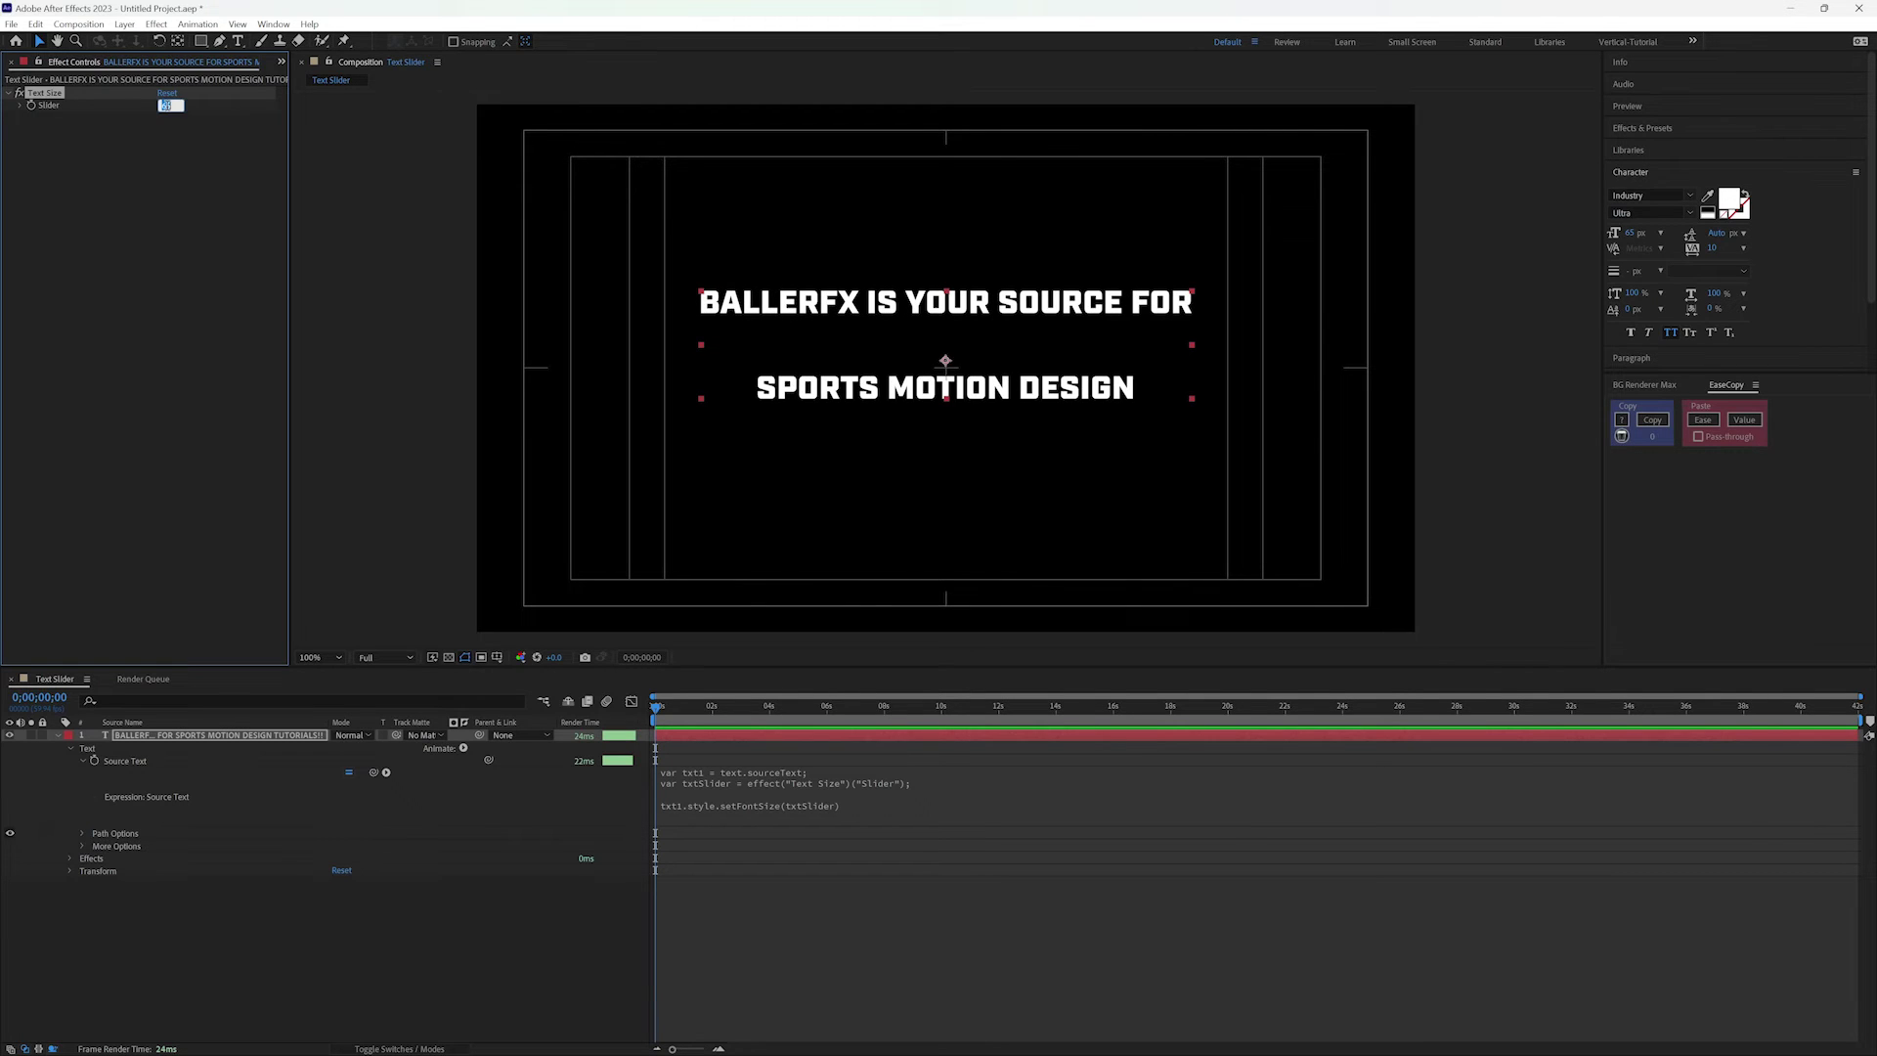
pyautogui.hotkey('shift', 'Up')
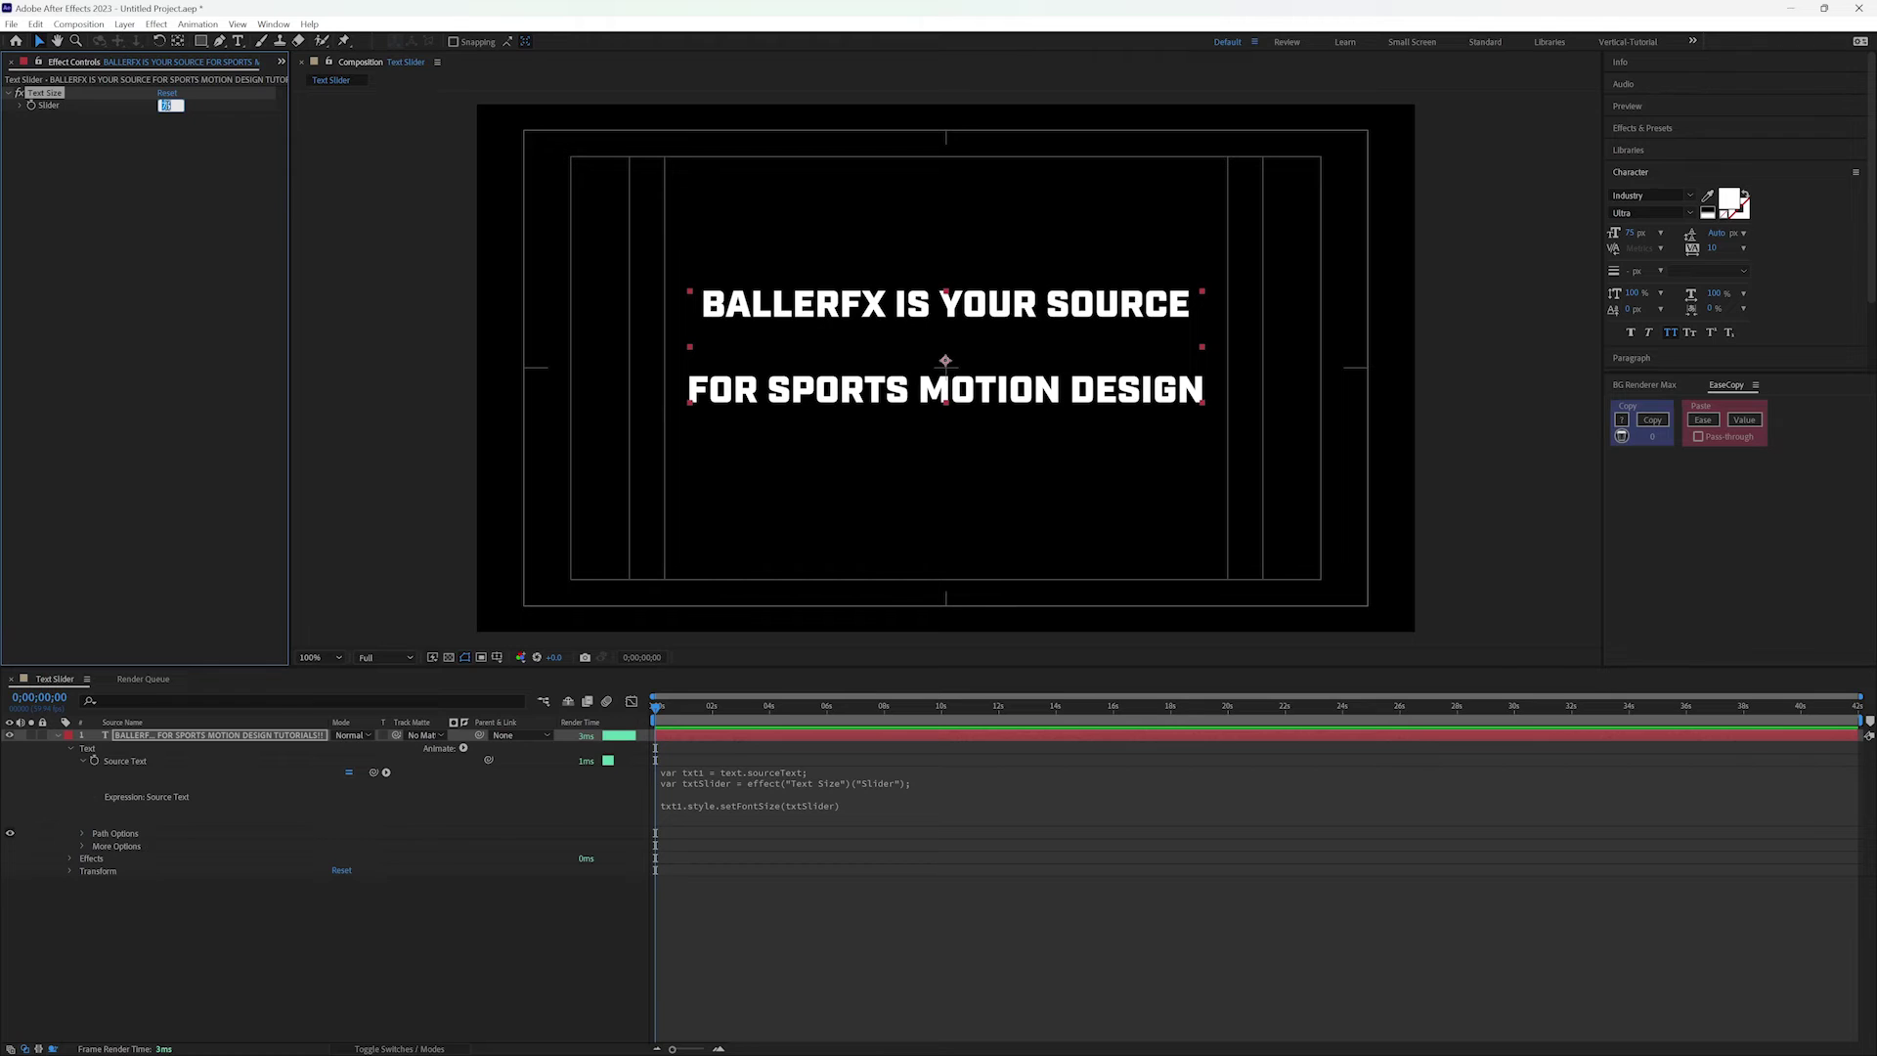
pyautogui.press('Down')
pyautogui.press('Down')
pyautogui.press('Down')
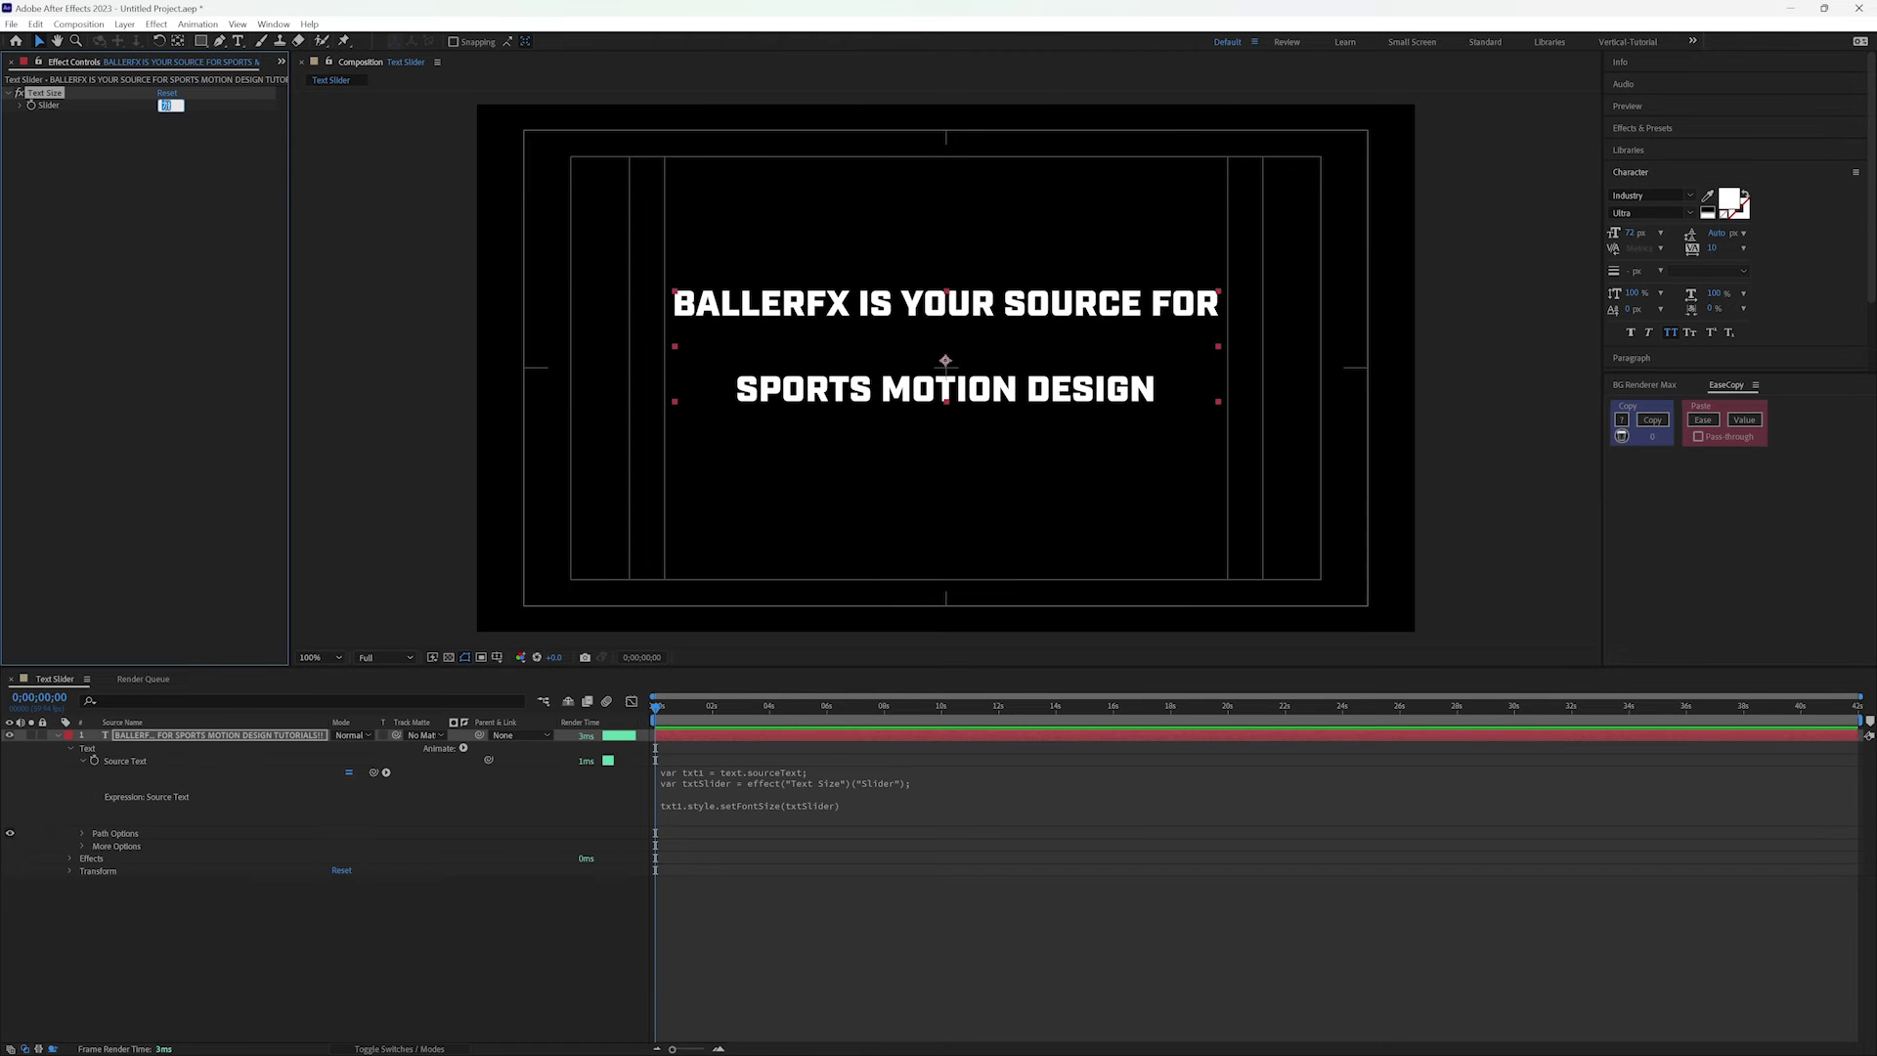
pyautogui.press('Down')
pyautogui.press('Up')
pyautogui.press('Up')
pyautogui.press('Up')
pyautogui.press('Up')
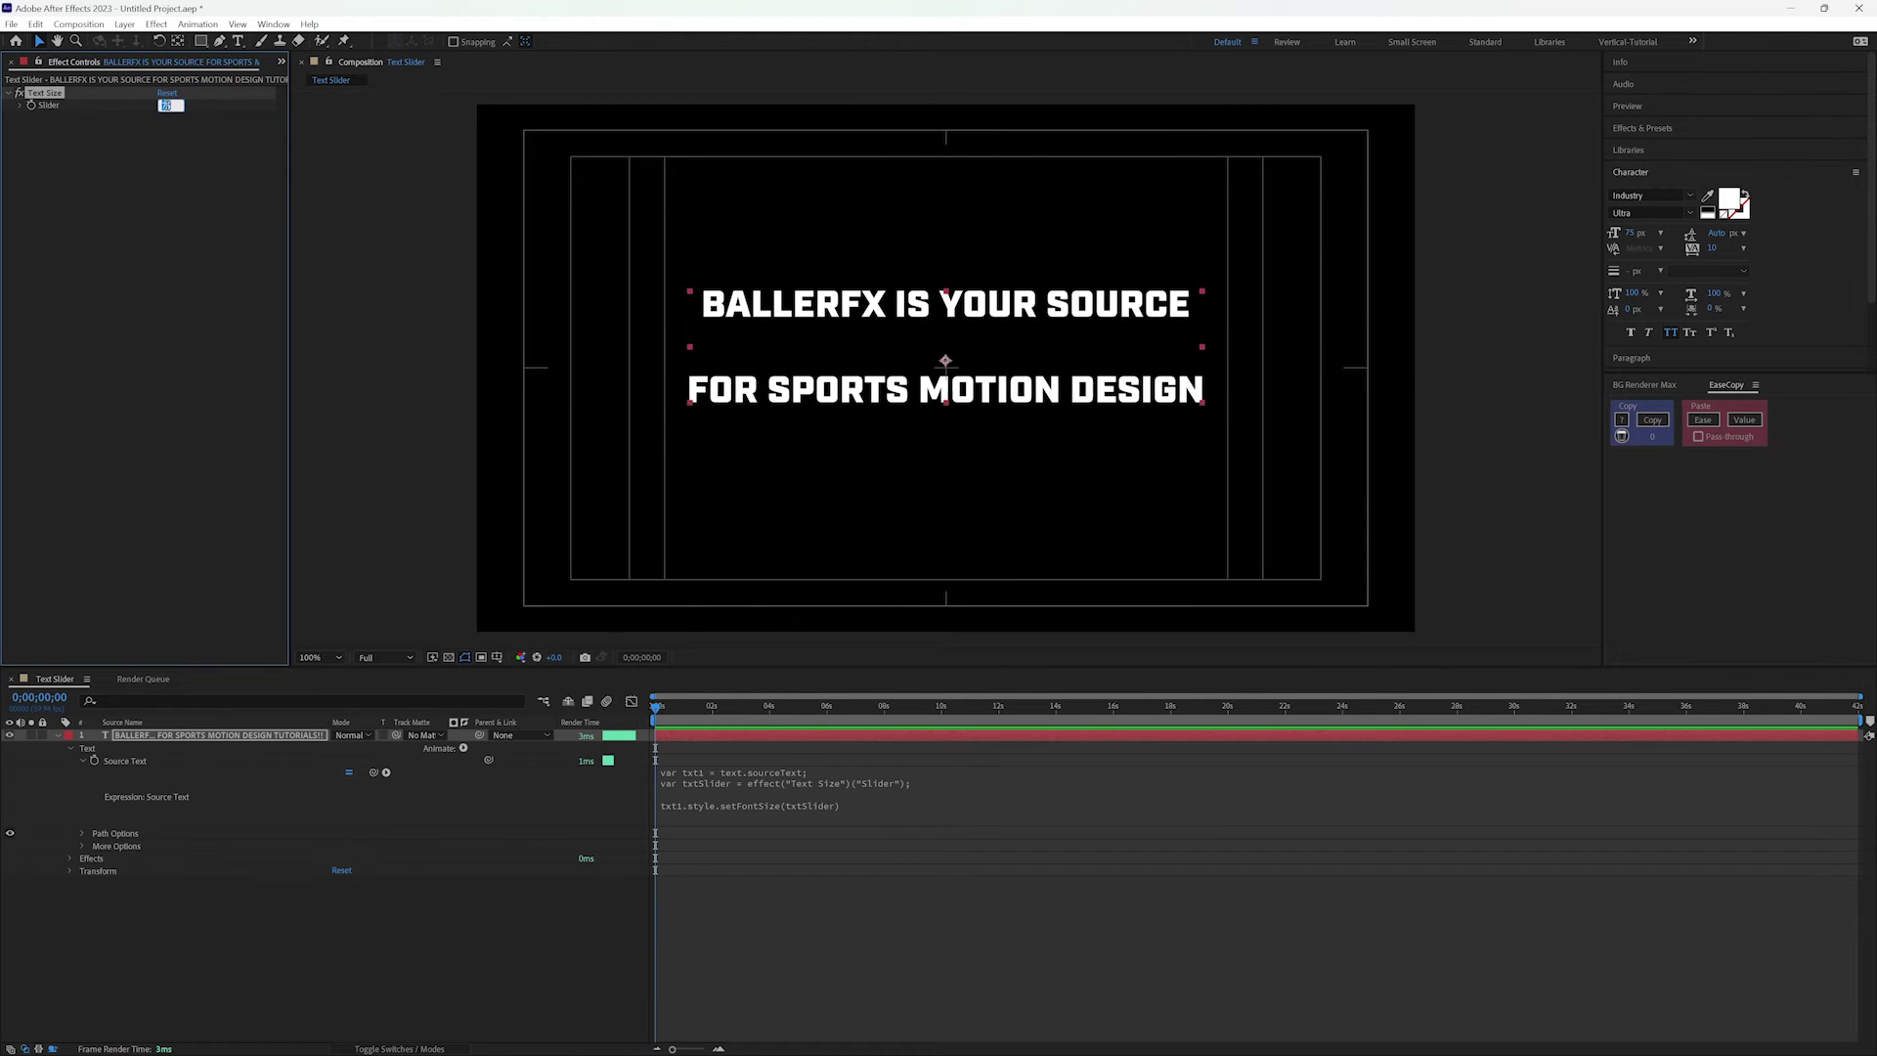
pyautogui.press('Return')
pyautogui.click(785, 809)
# - Insert a setLeading(value) call into the Source Text expression from the expression language menu
pyautogui.click(898, 805)
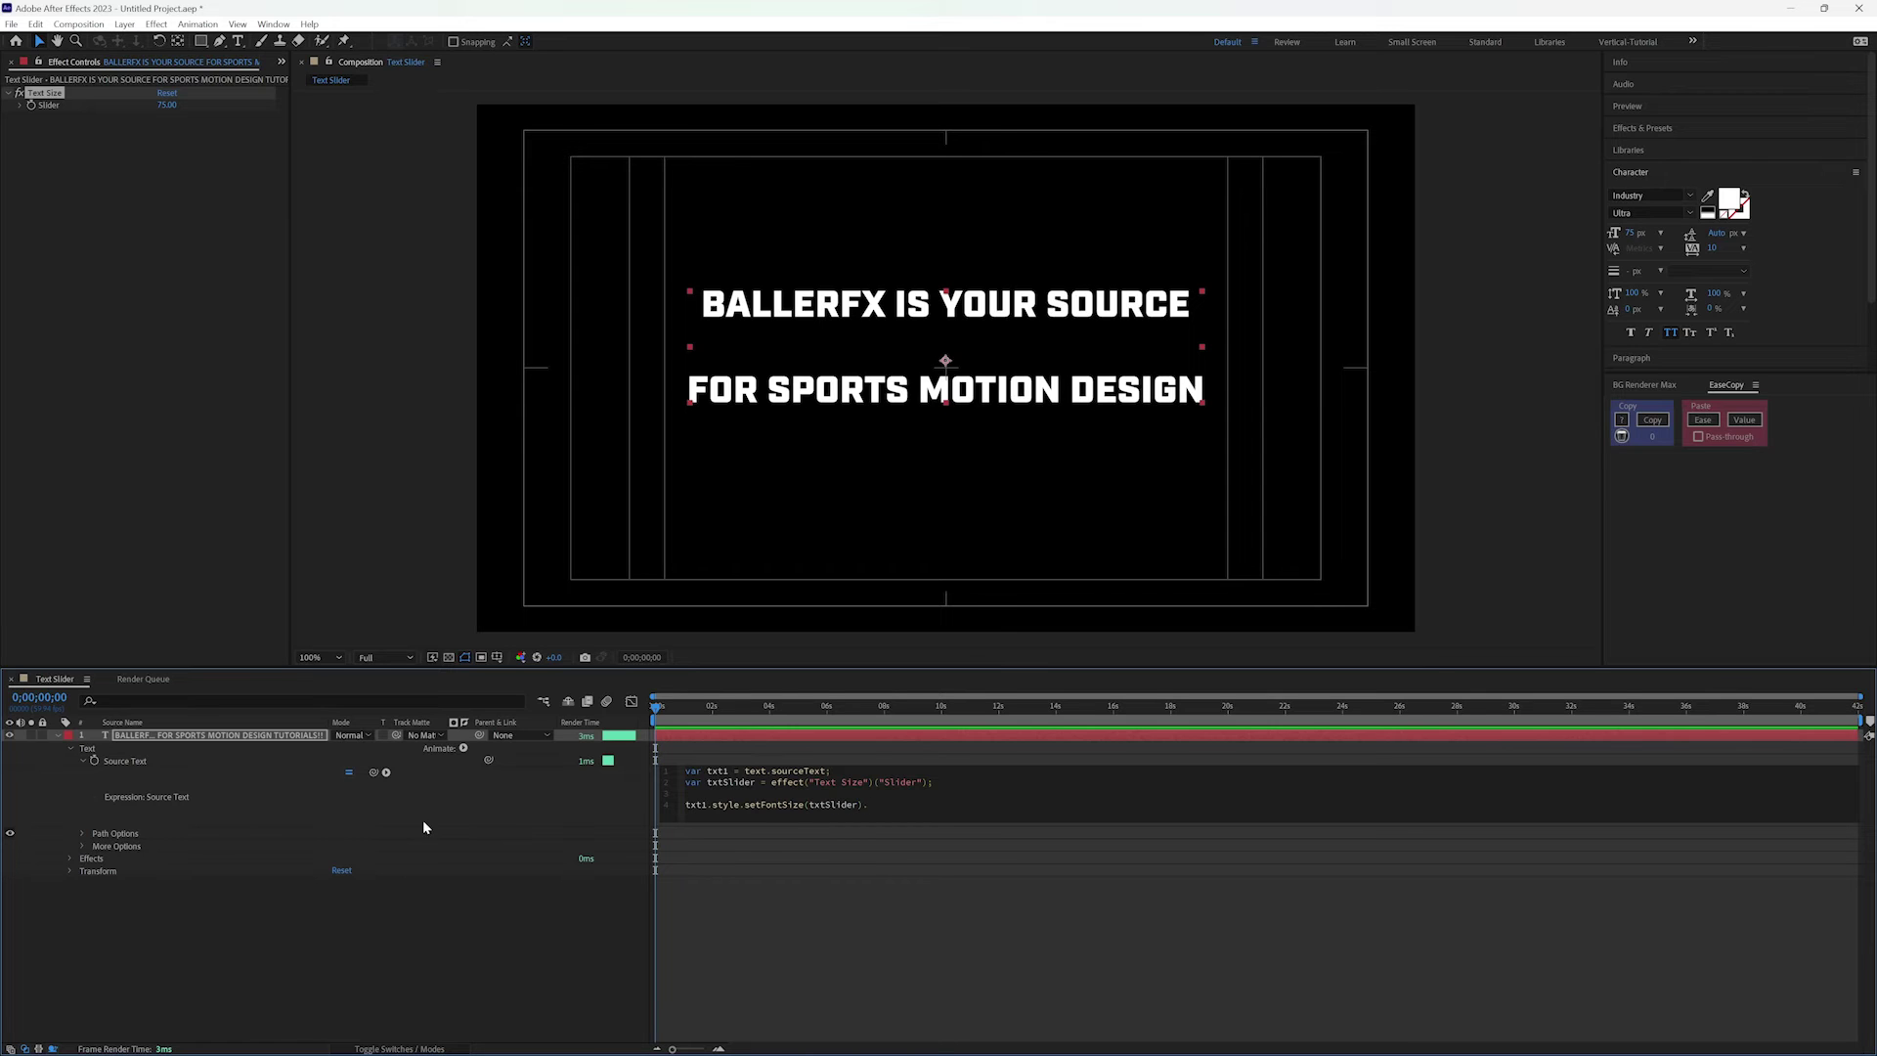
pyautogui.click(386, 772)
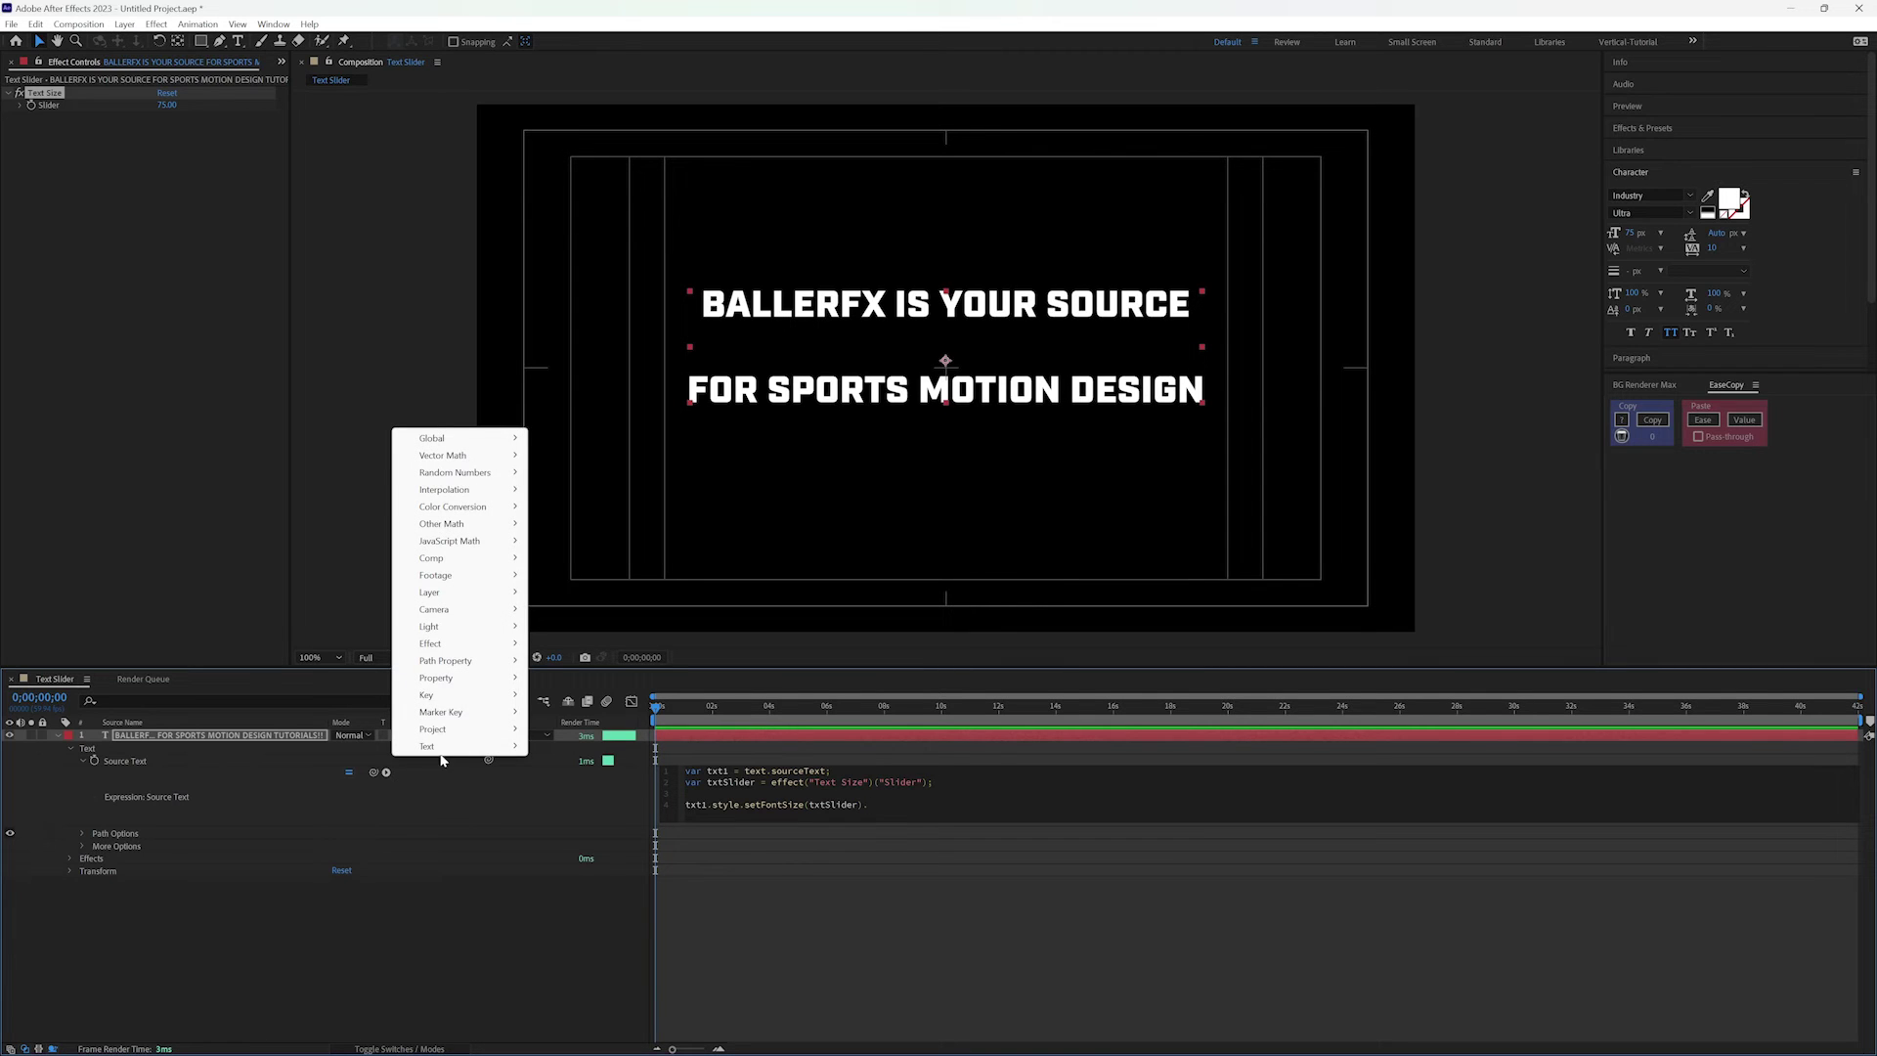
pyautogui.moveTo(445, 750)
pyautogui.moveTo(577, 780)
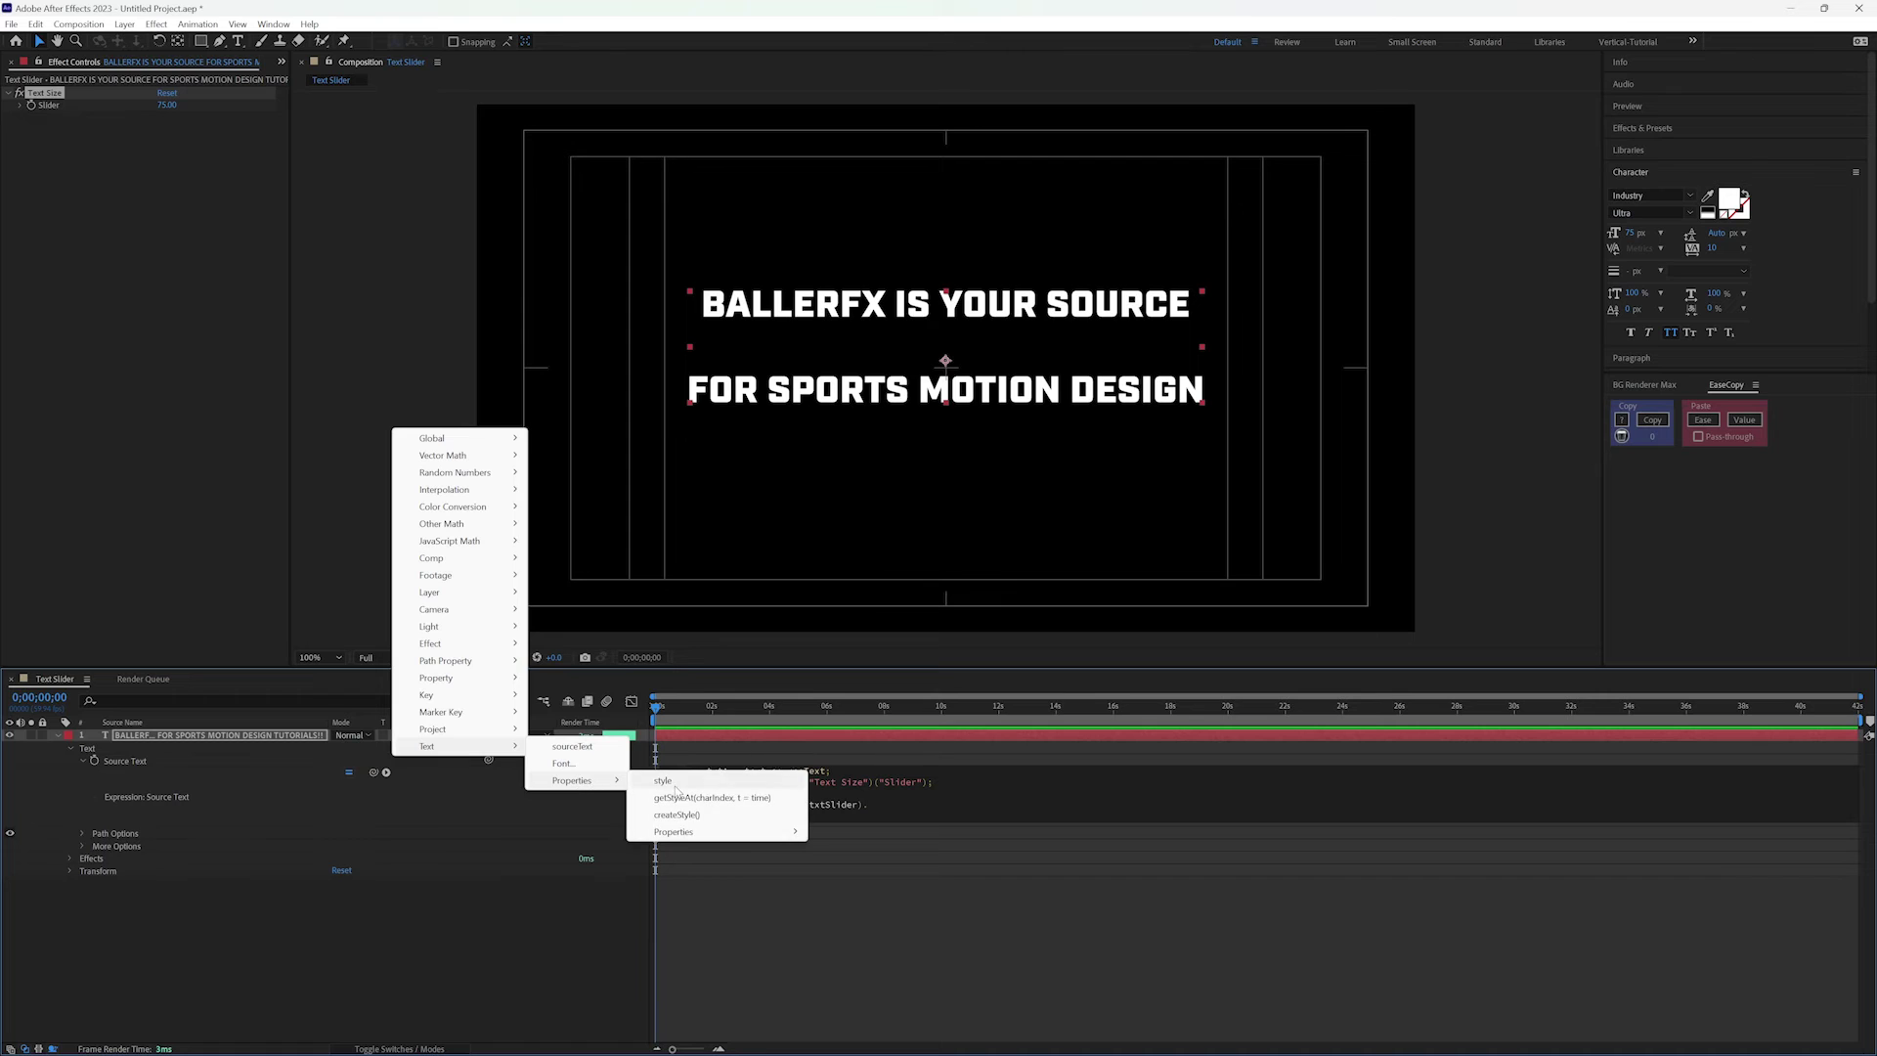
pyautogui.moveTo(675, 829)
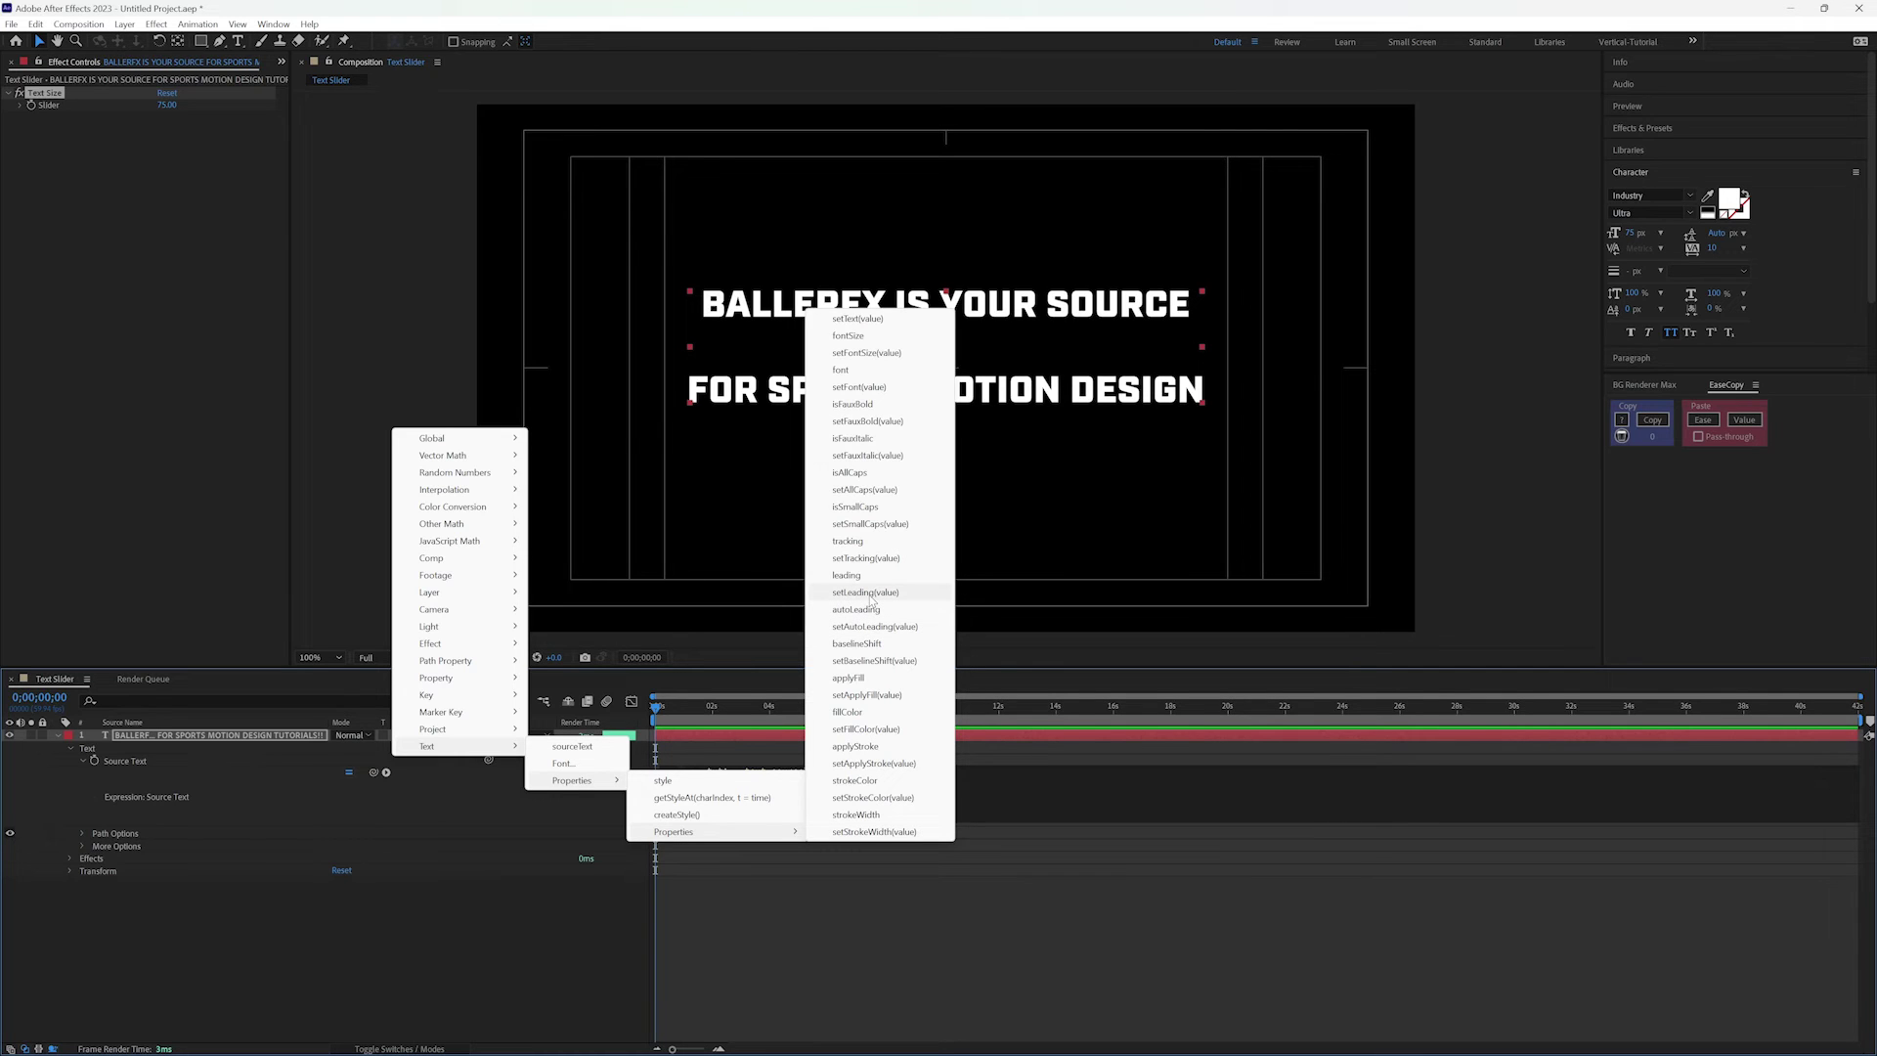
pyautogui.click(866, 593)
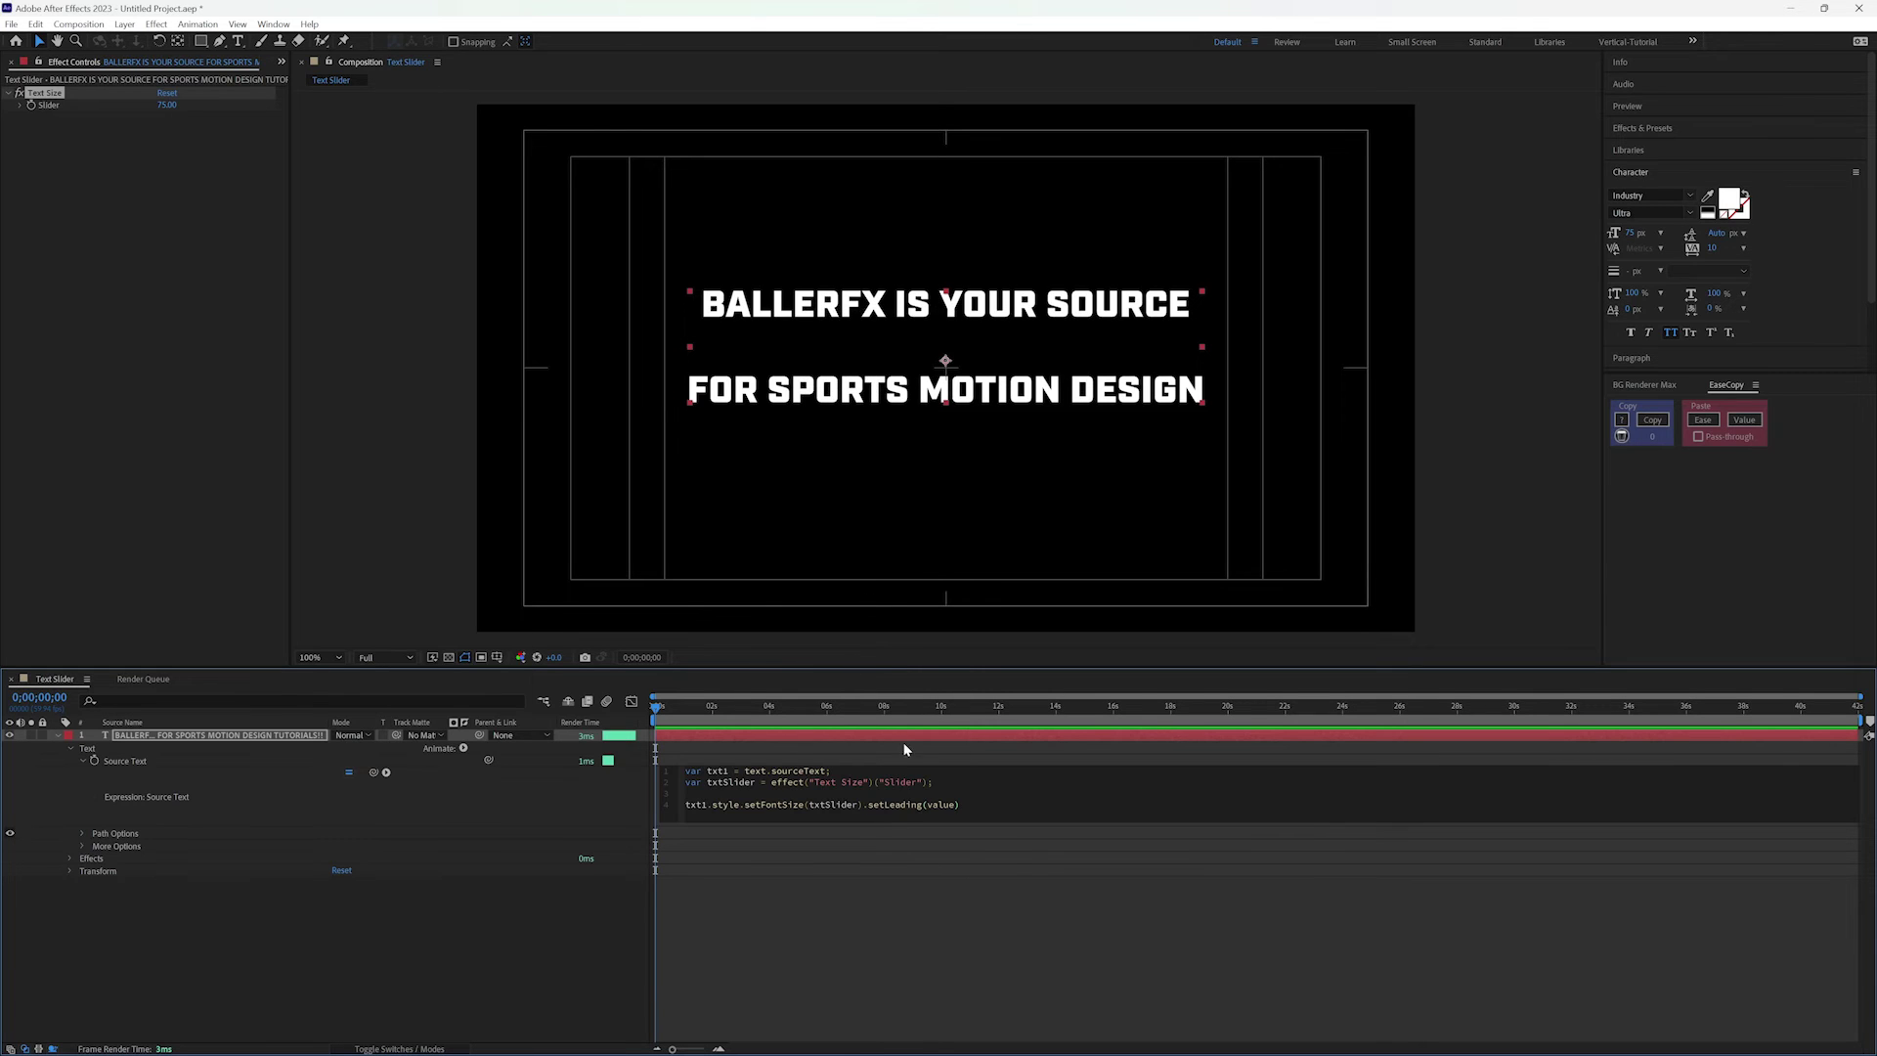
# - Make setLeading use txtSlider-10, apply it, and scrub Text Size to test
pyautogui.doubleClick(831, 805)
pyautogui.hotkey('ctrl', 'c')
pyautogui.doubleClick(941, 805)
pyautogui.hotkey('ctrl', 'v')
pyautogui.click(509, 952)
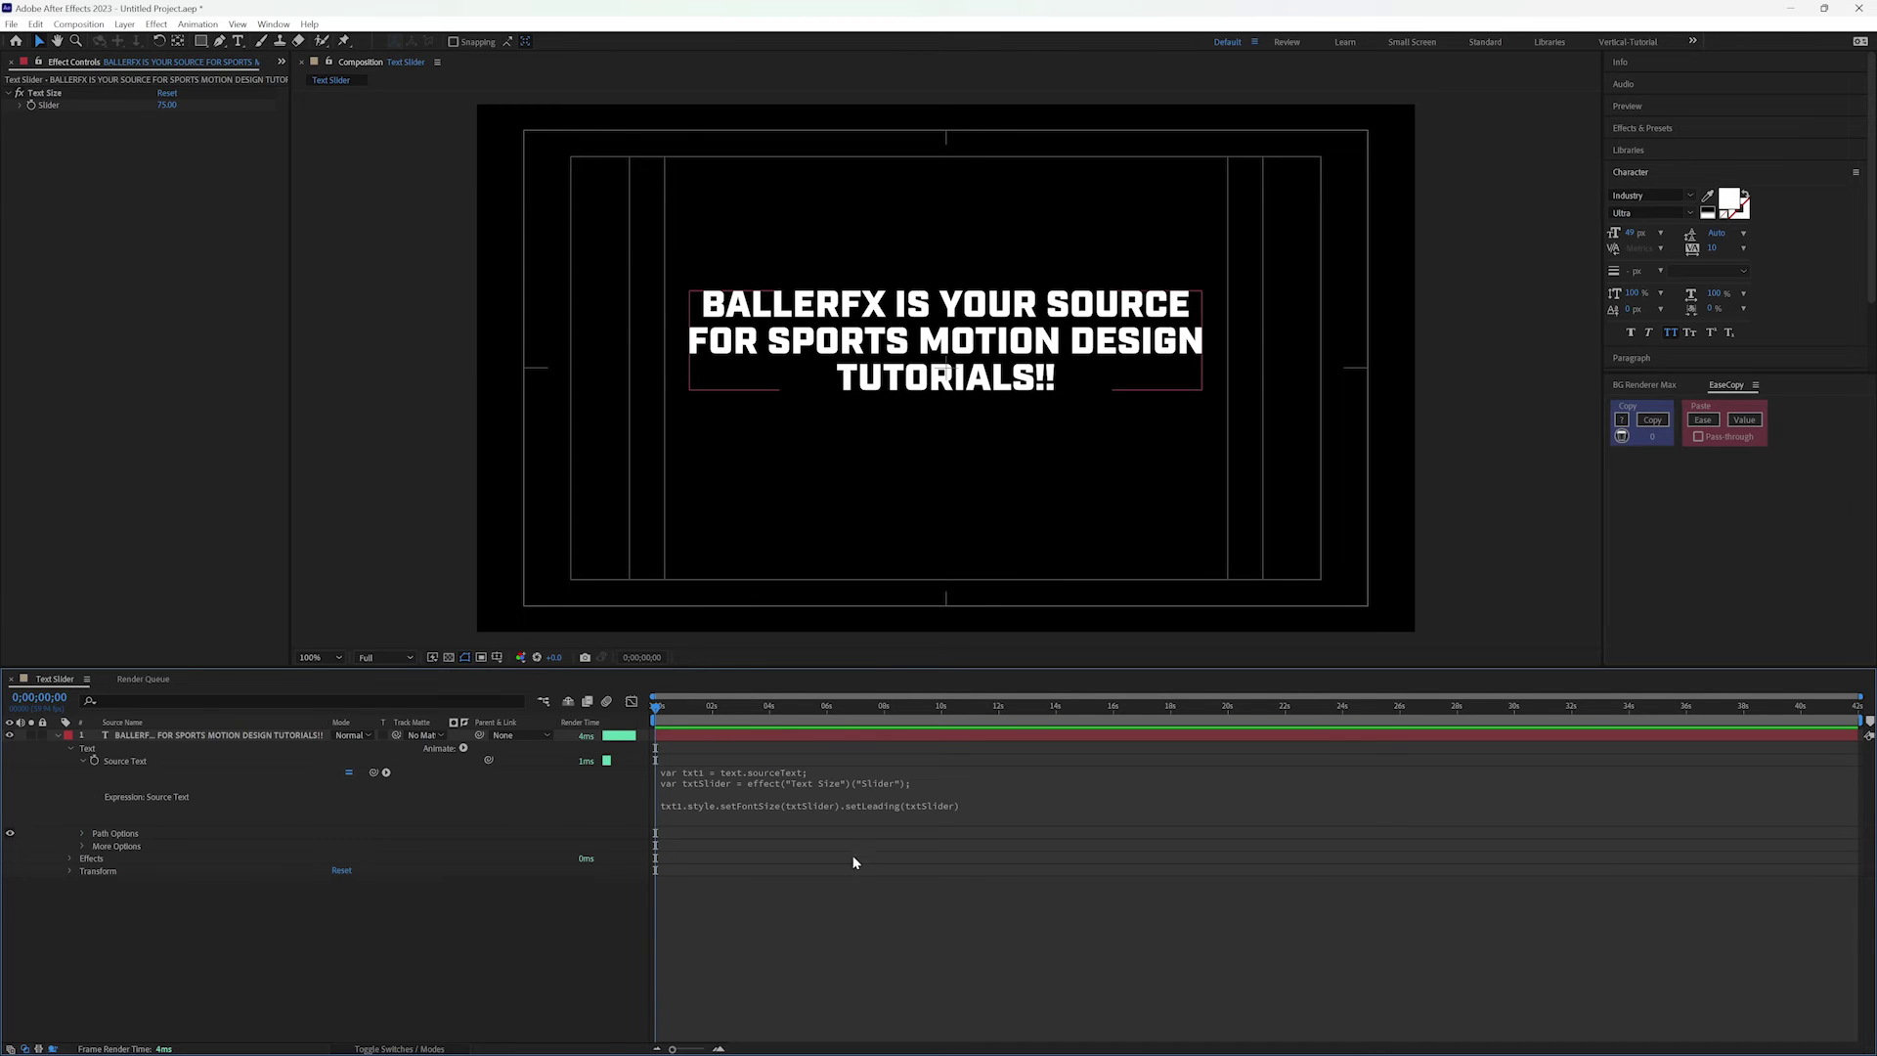
pyautogui.click(977, 807)
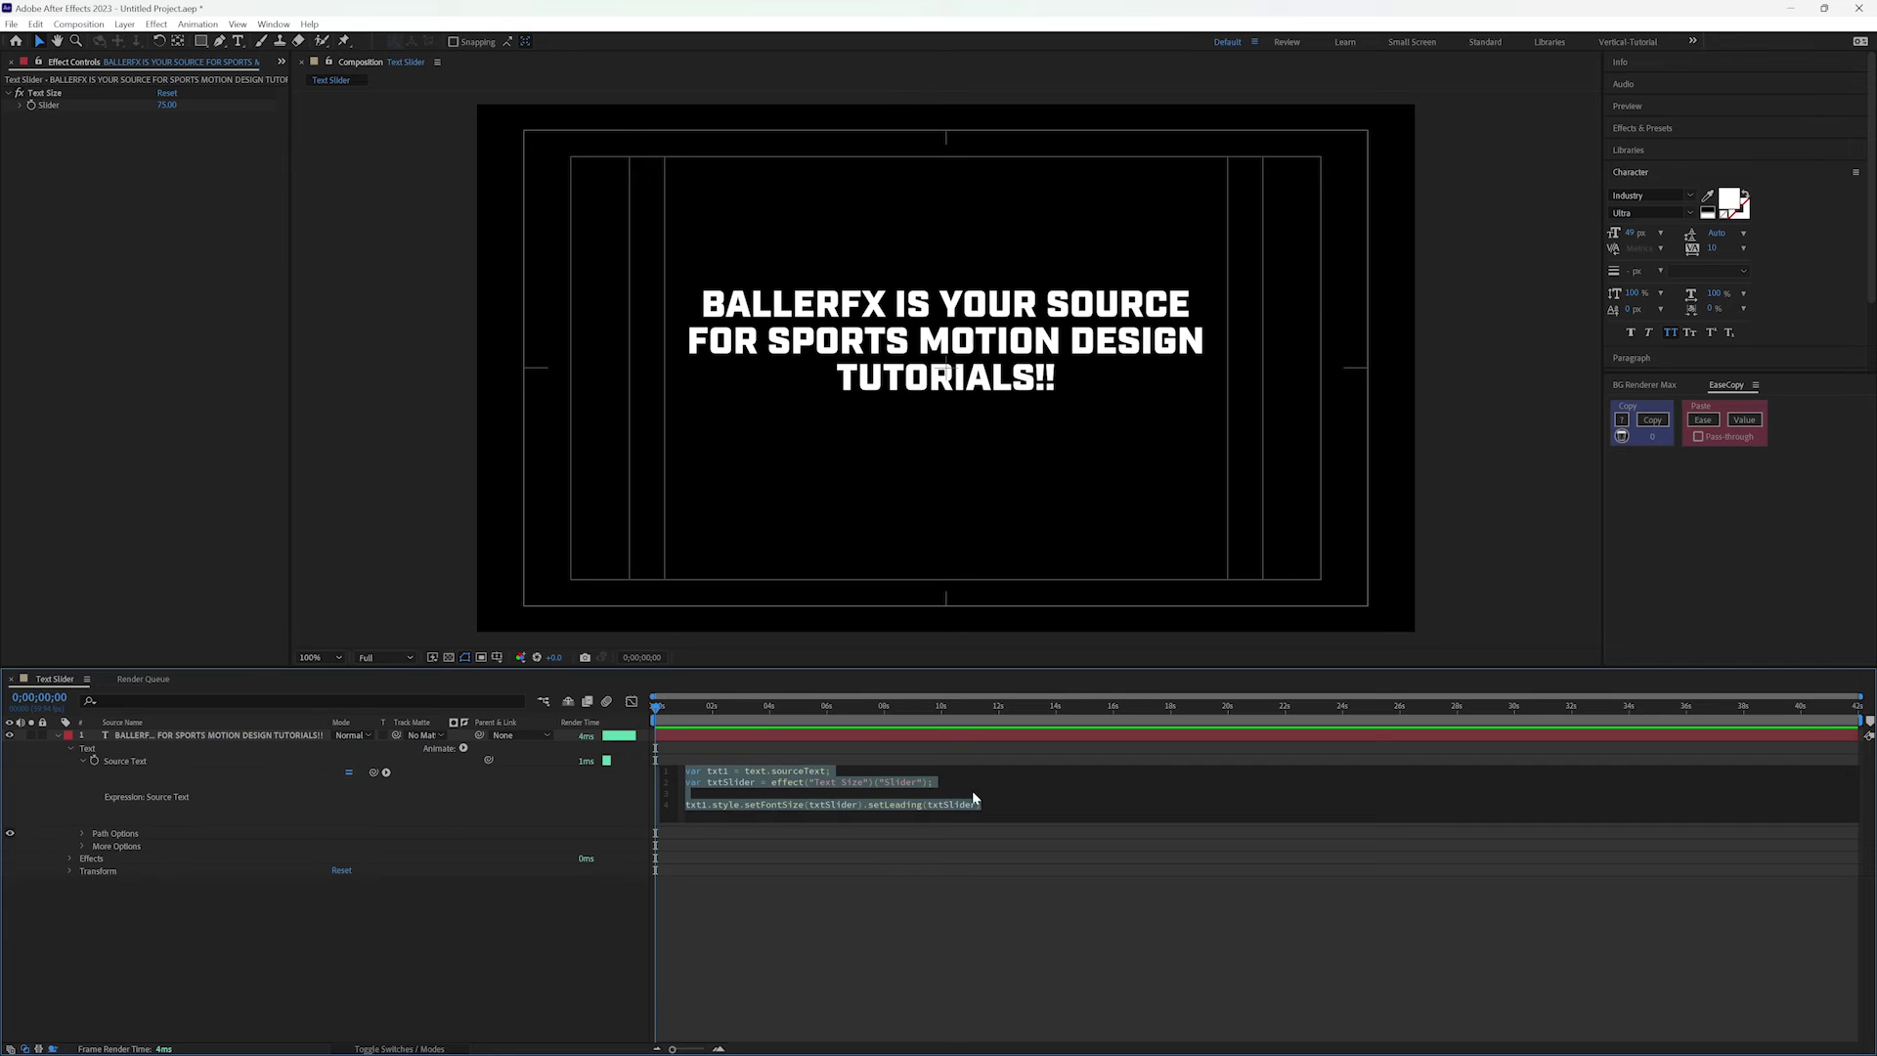
pyautogui.click(981, 804)
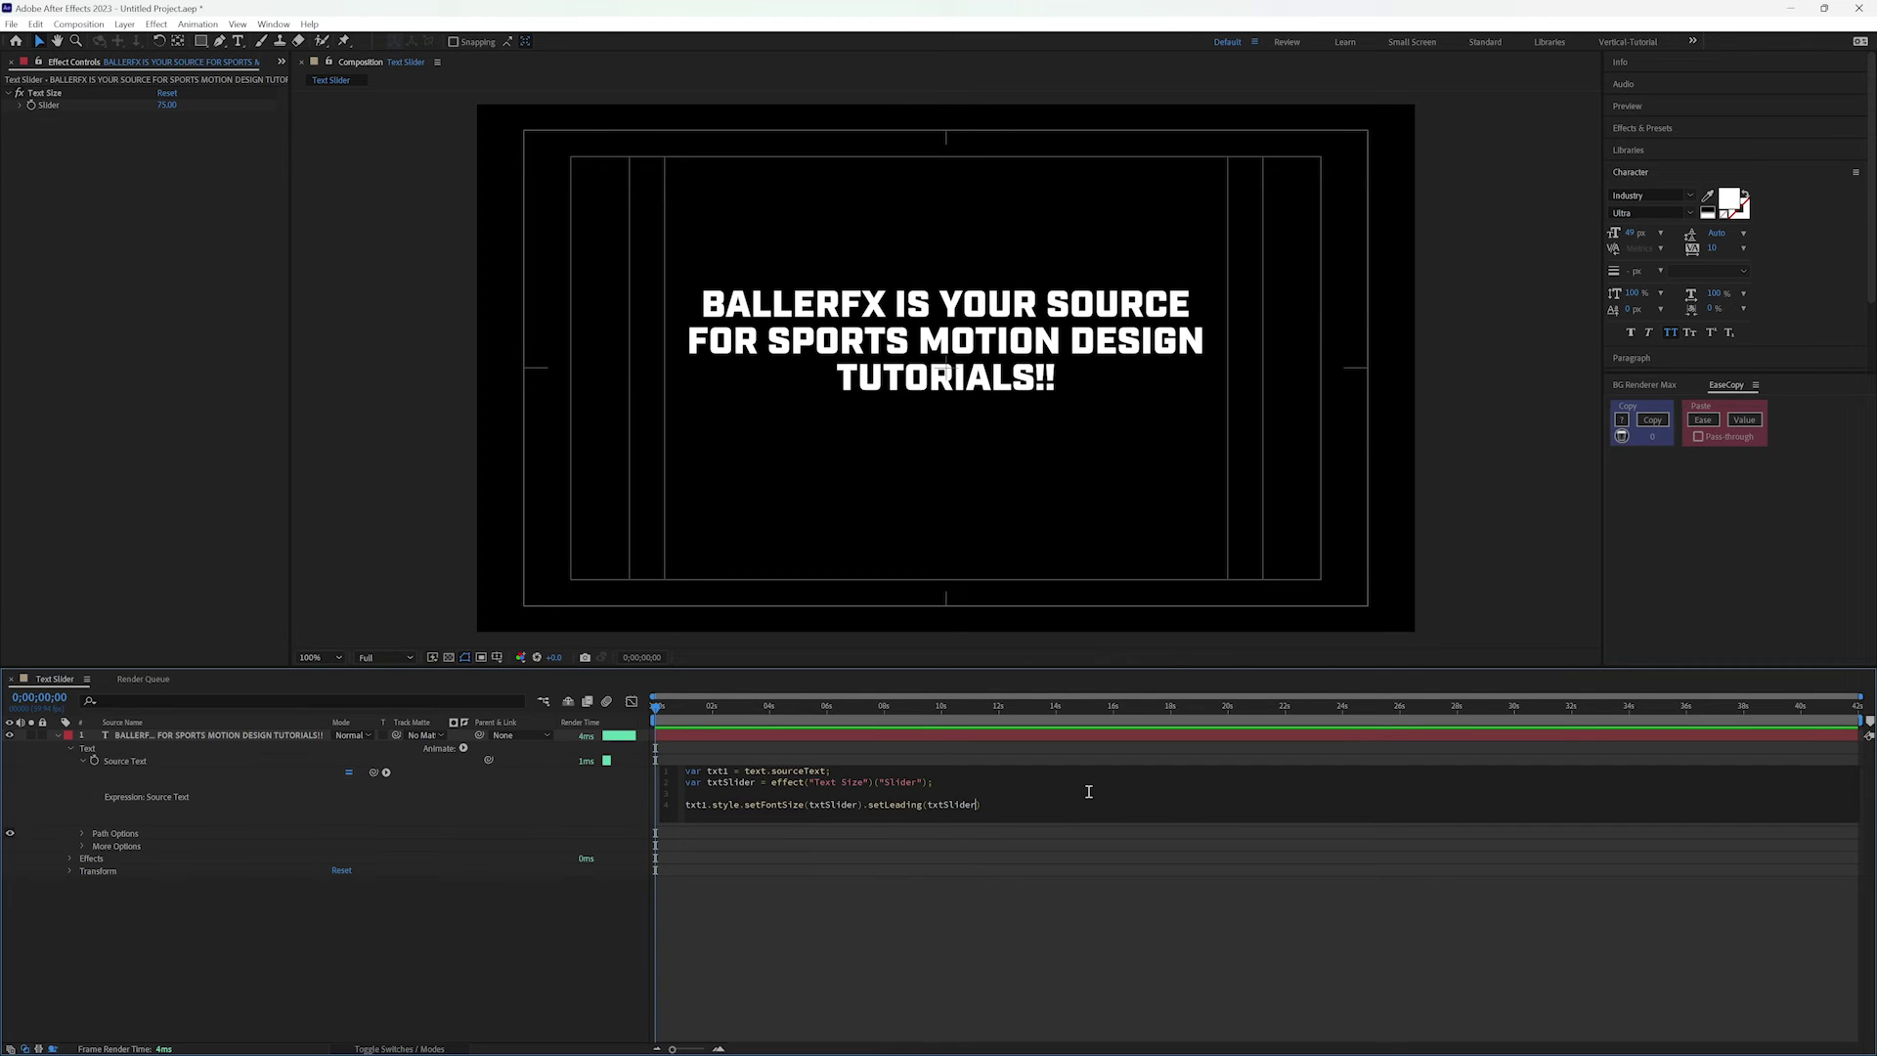
pyautogui.click(389, 982)
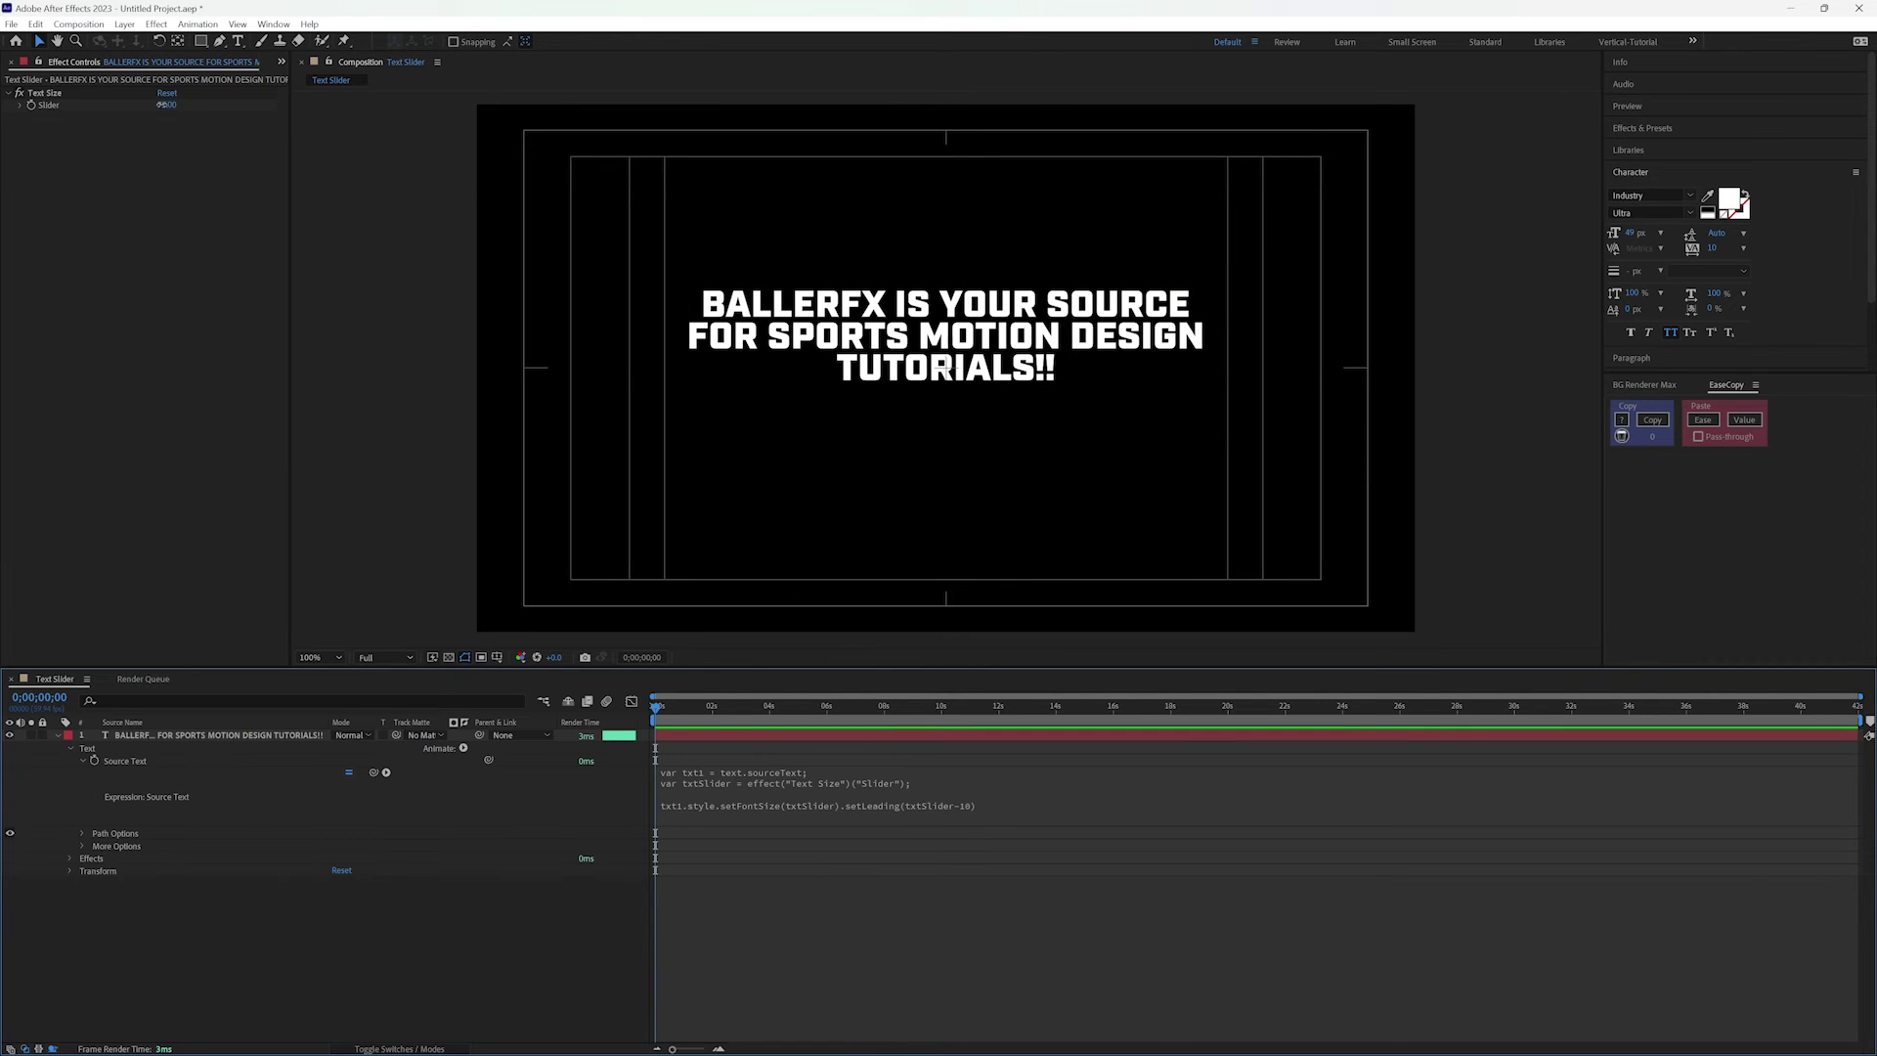
pyautogui.moveTo(162, 105); pyautogui.dragTo(164, 104)
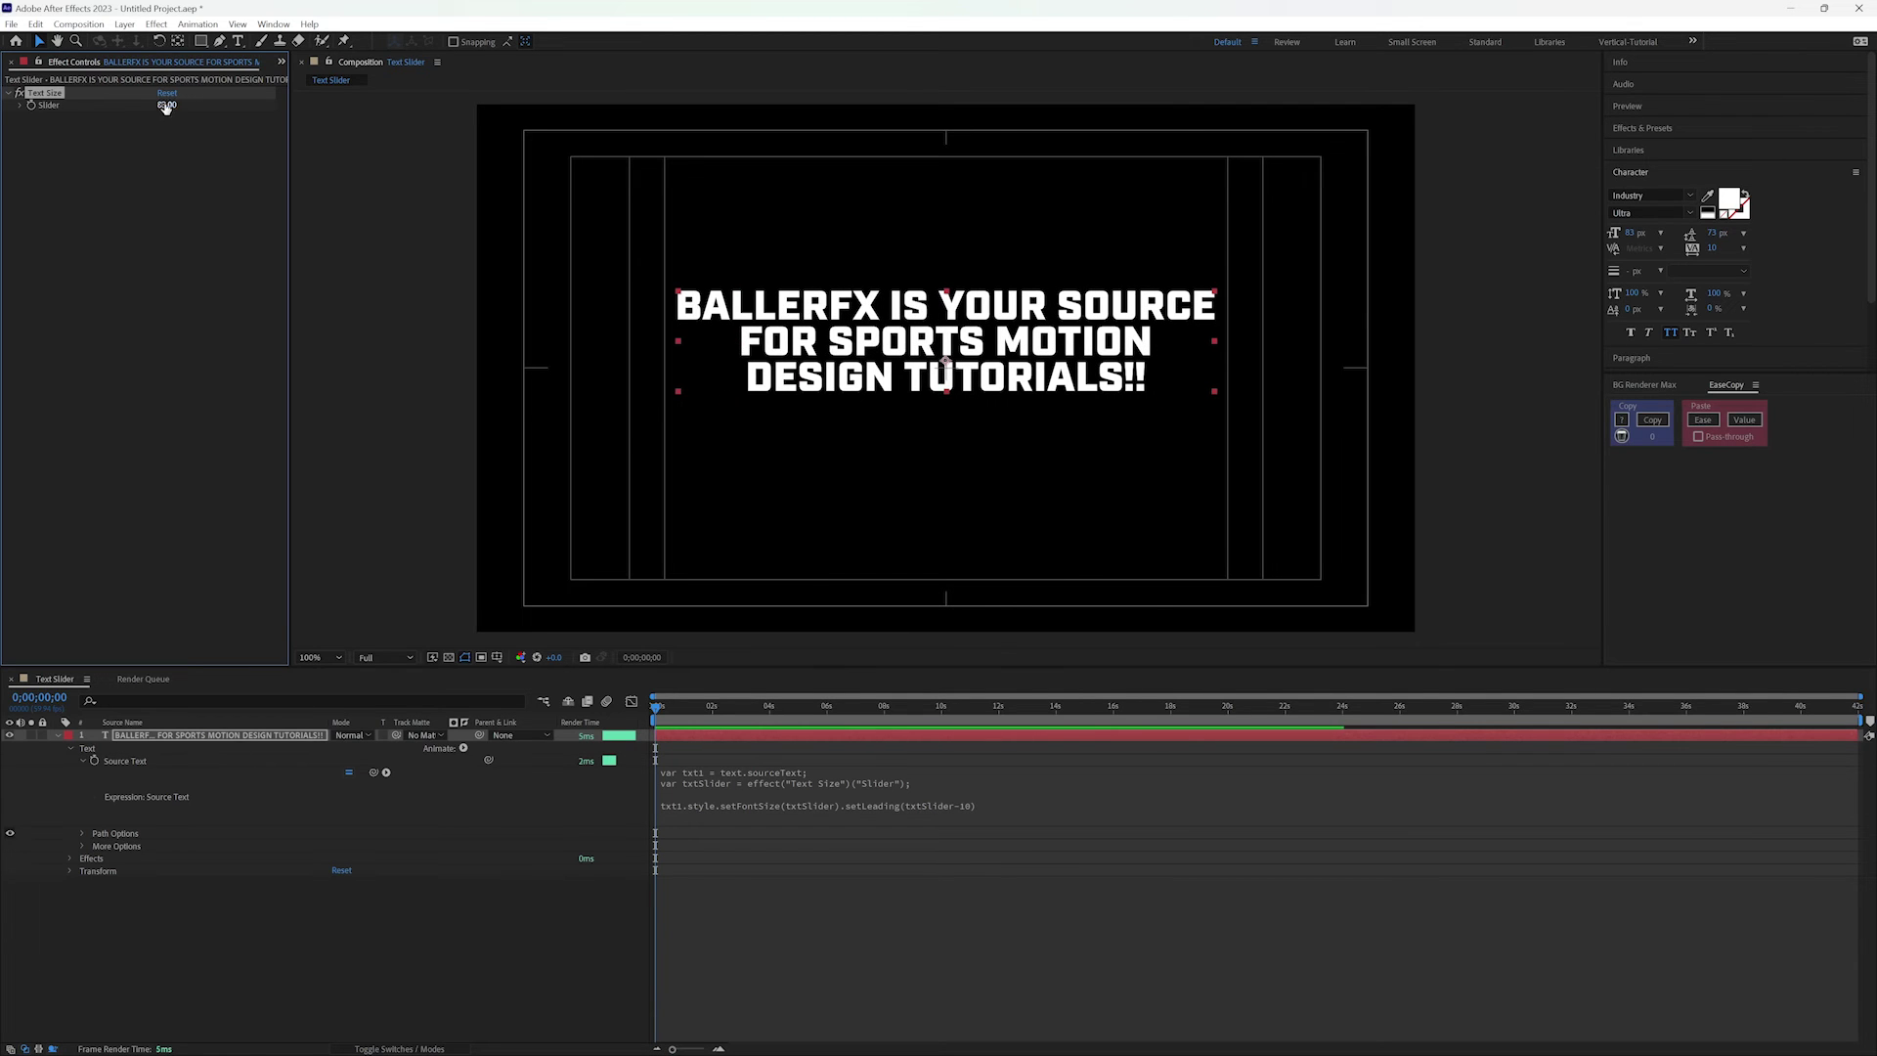
# - Set Text Size to 85 and scrub it to confirm the leading scales along
pyautogui.click(166, 104)
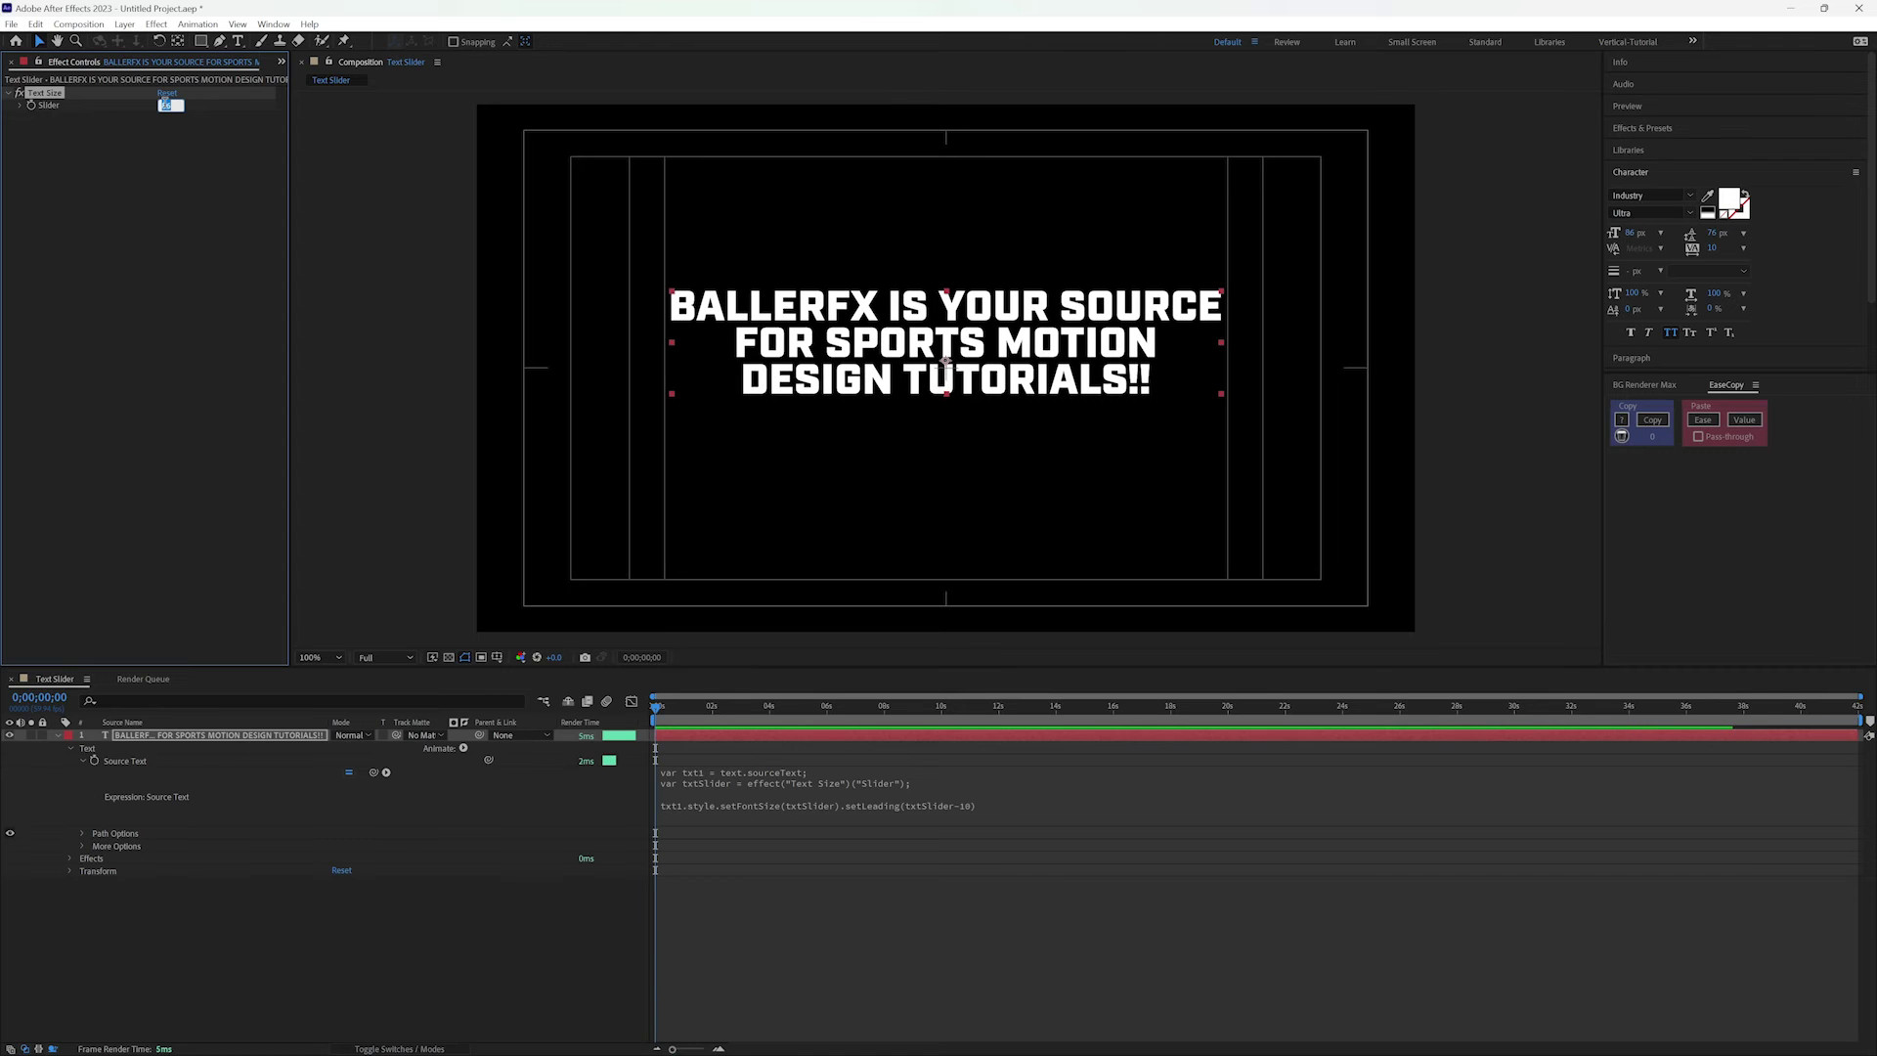
pyautogui.press('Up')
pyautogui.press('Down')
pyautogui.press('Down')
pyautogui.click(142, 231)
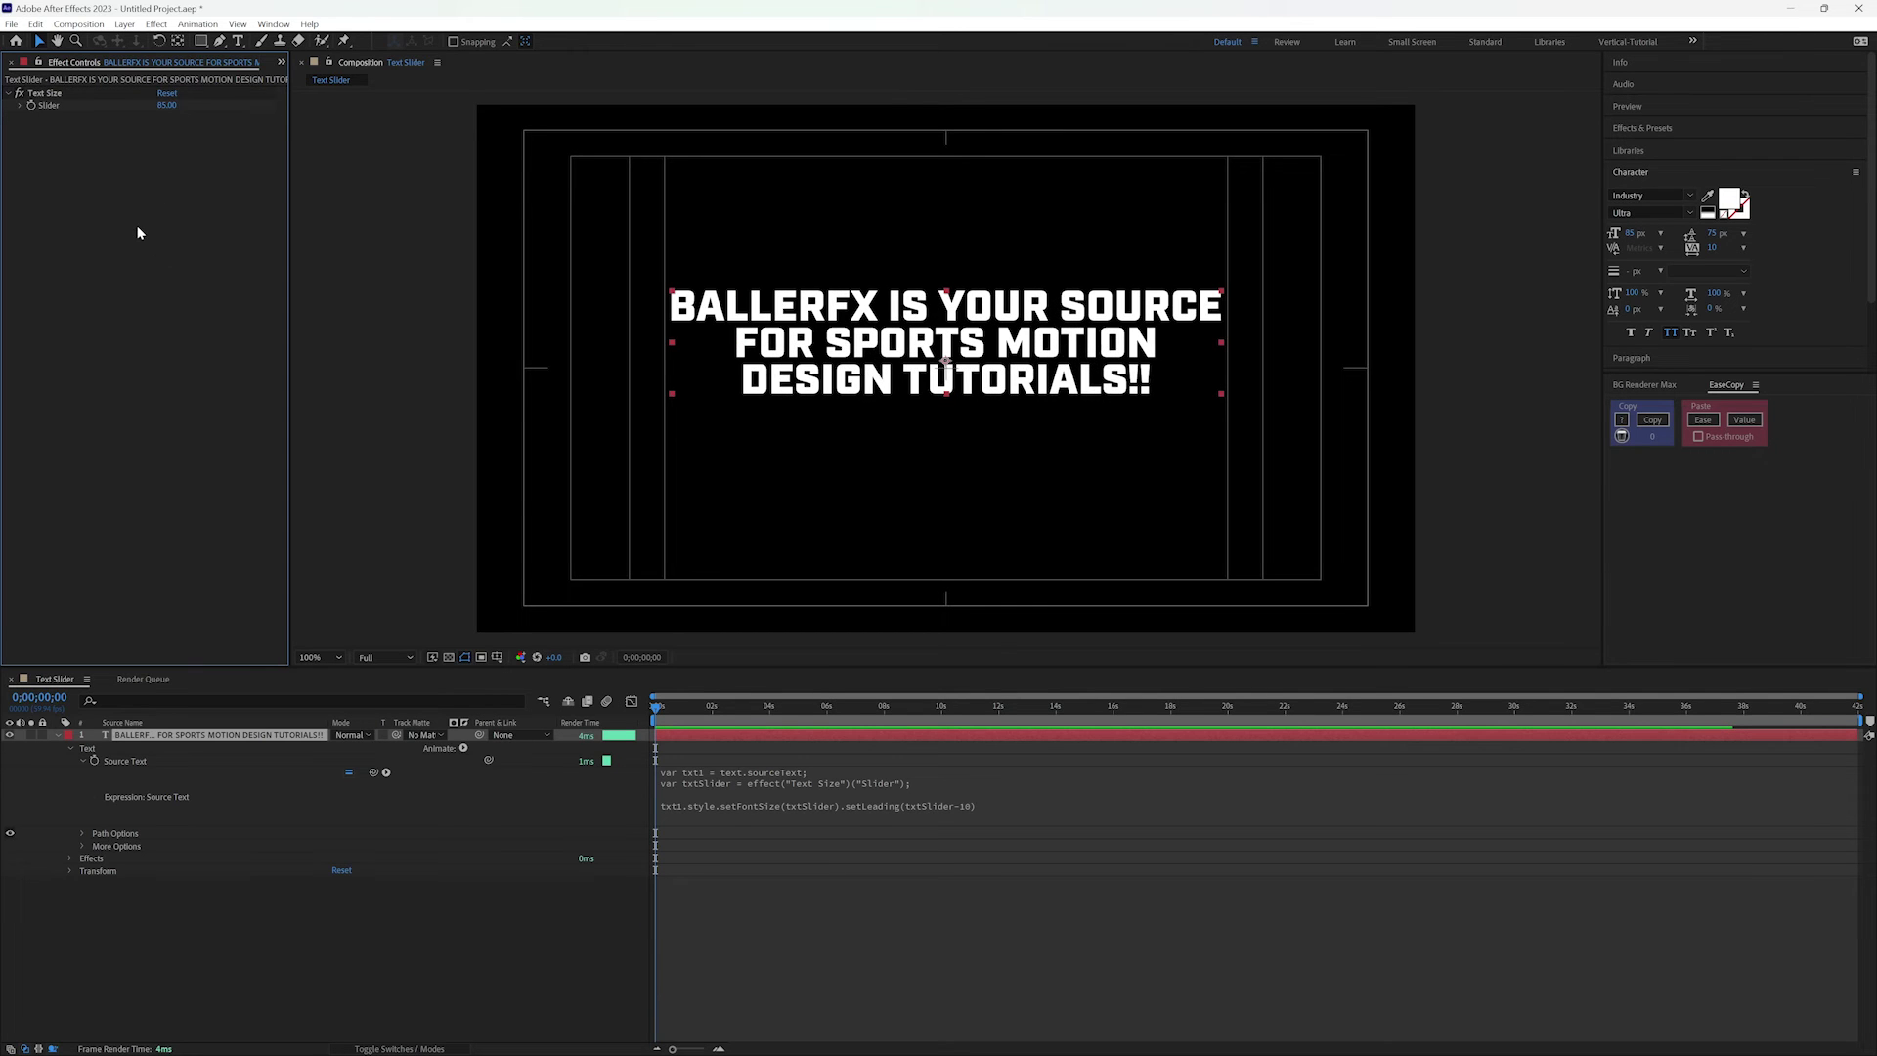
pyautogui.moveTo(159, 111)
pyautogui.mouseDown()
pyautogui.moveTo(123, 109)
pyautogui.moveTo(172, 117)
pyautogui.mouseUp()
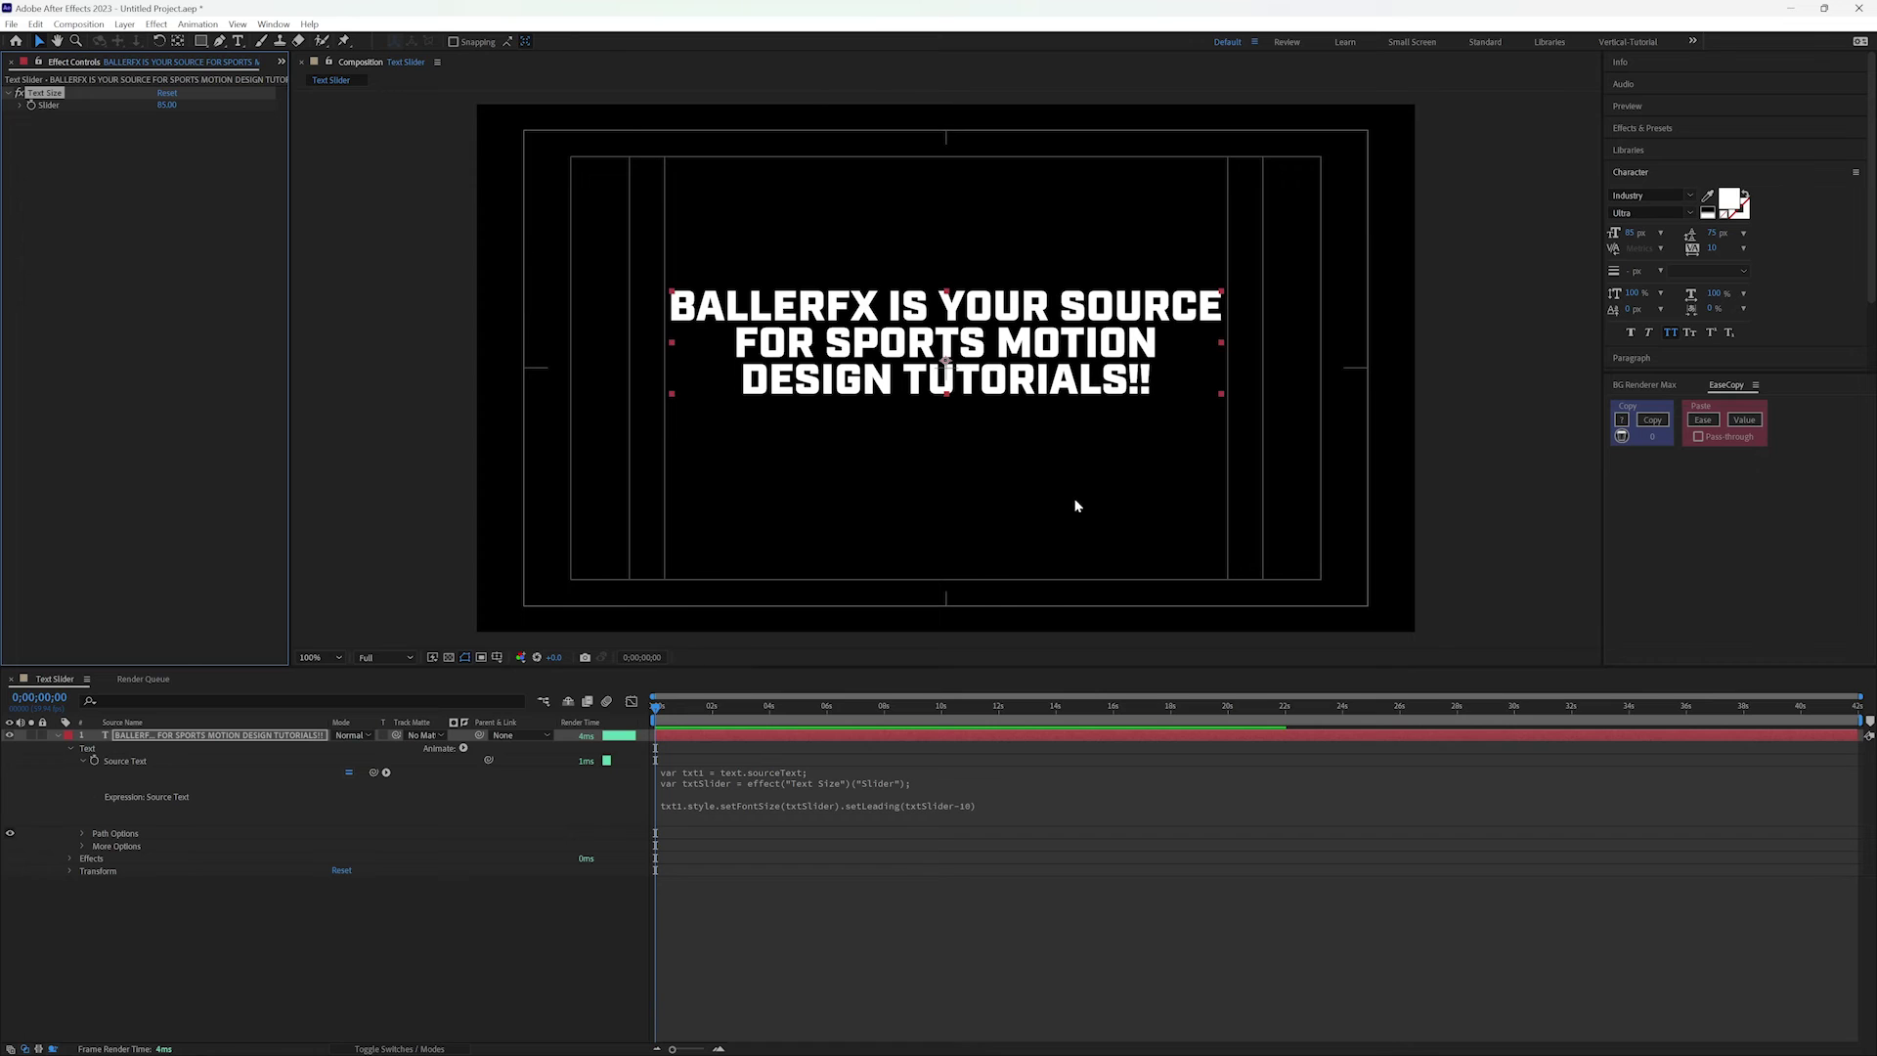
pyautogui.click(242, 930)
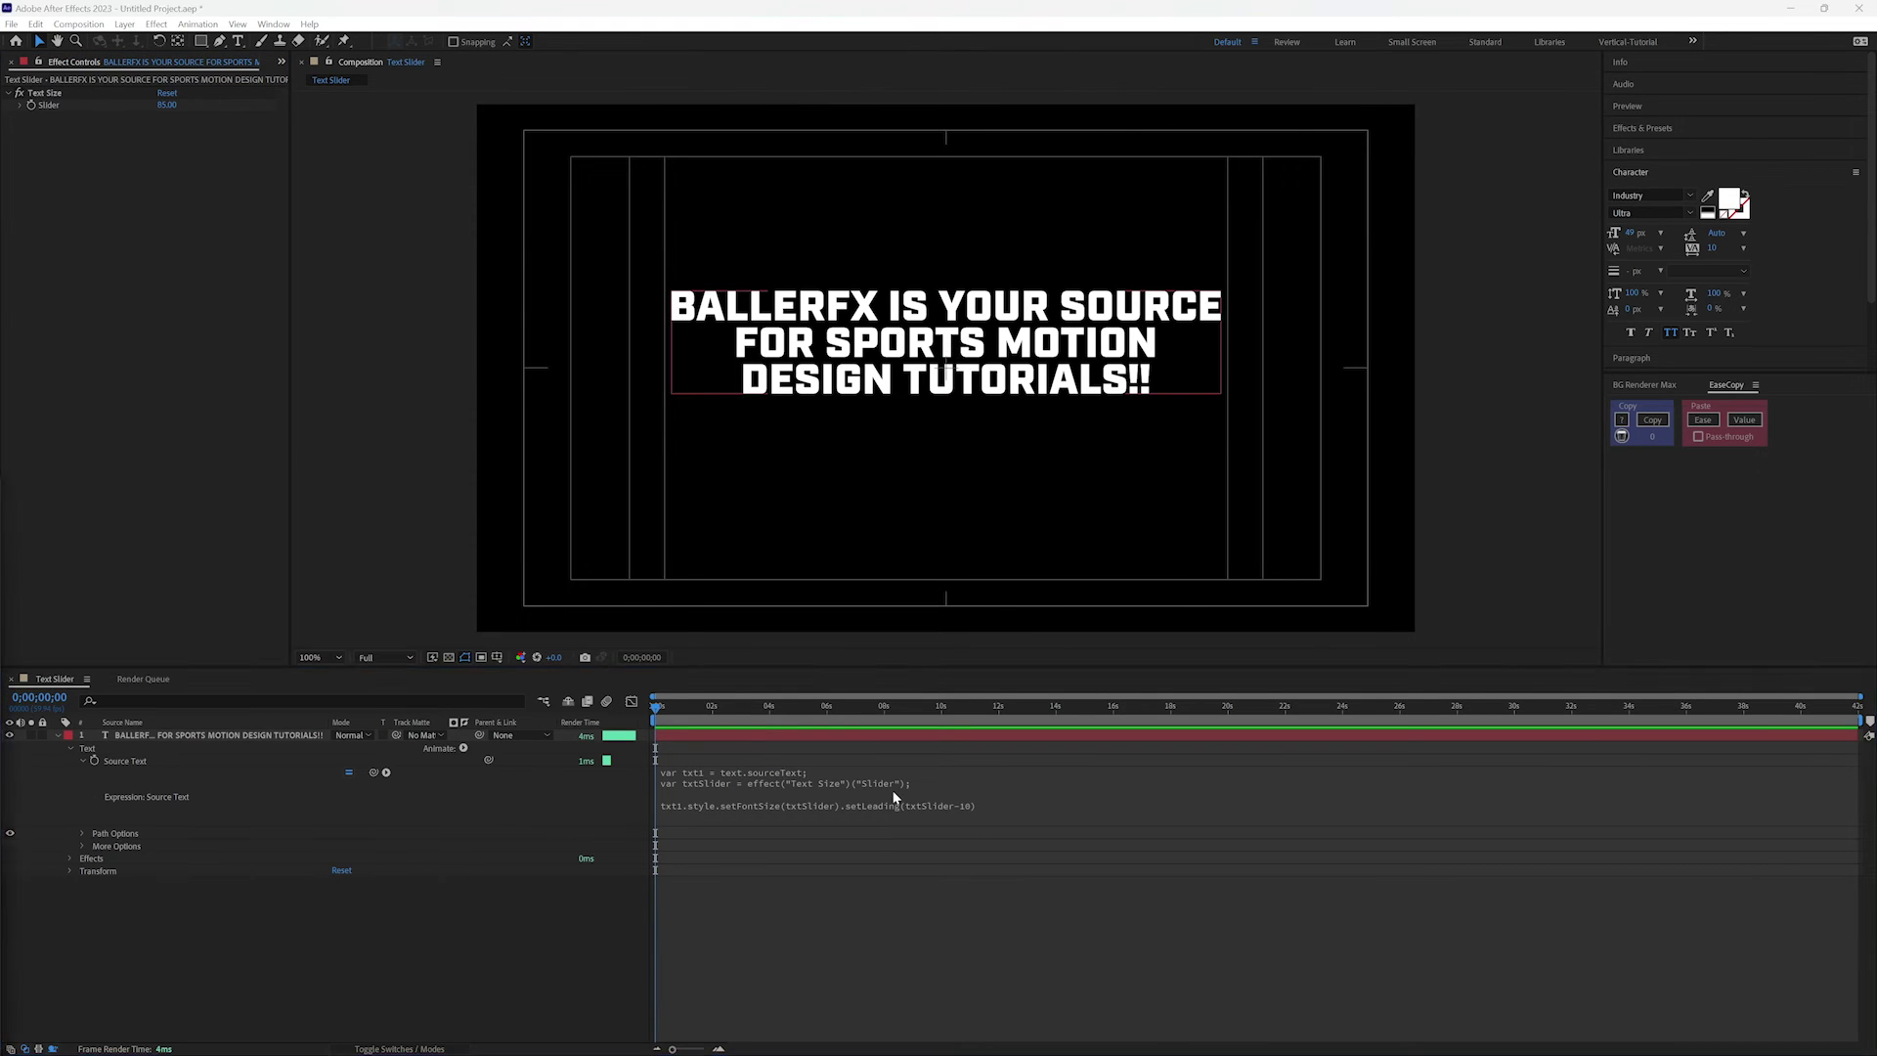
pyautogui.click(1068, 798)
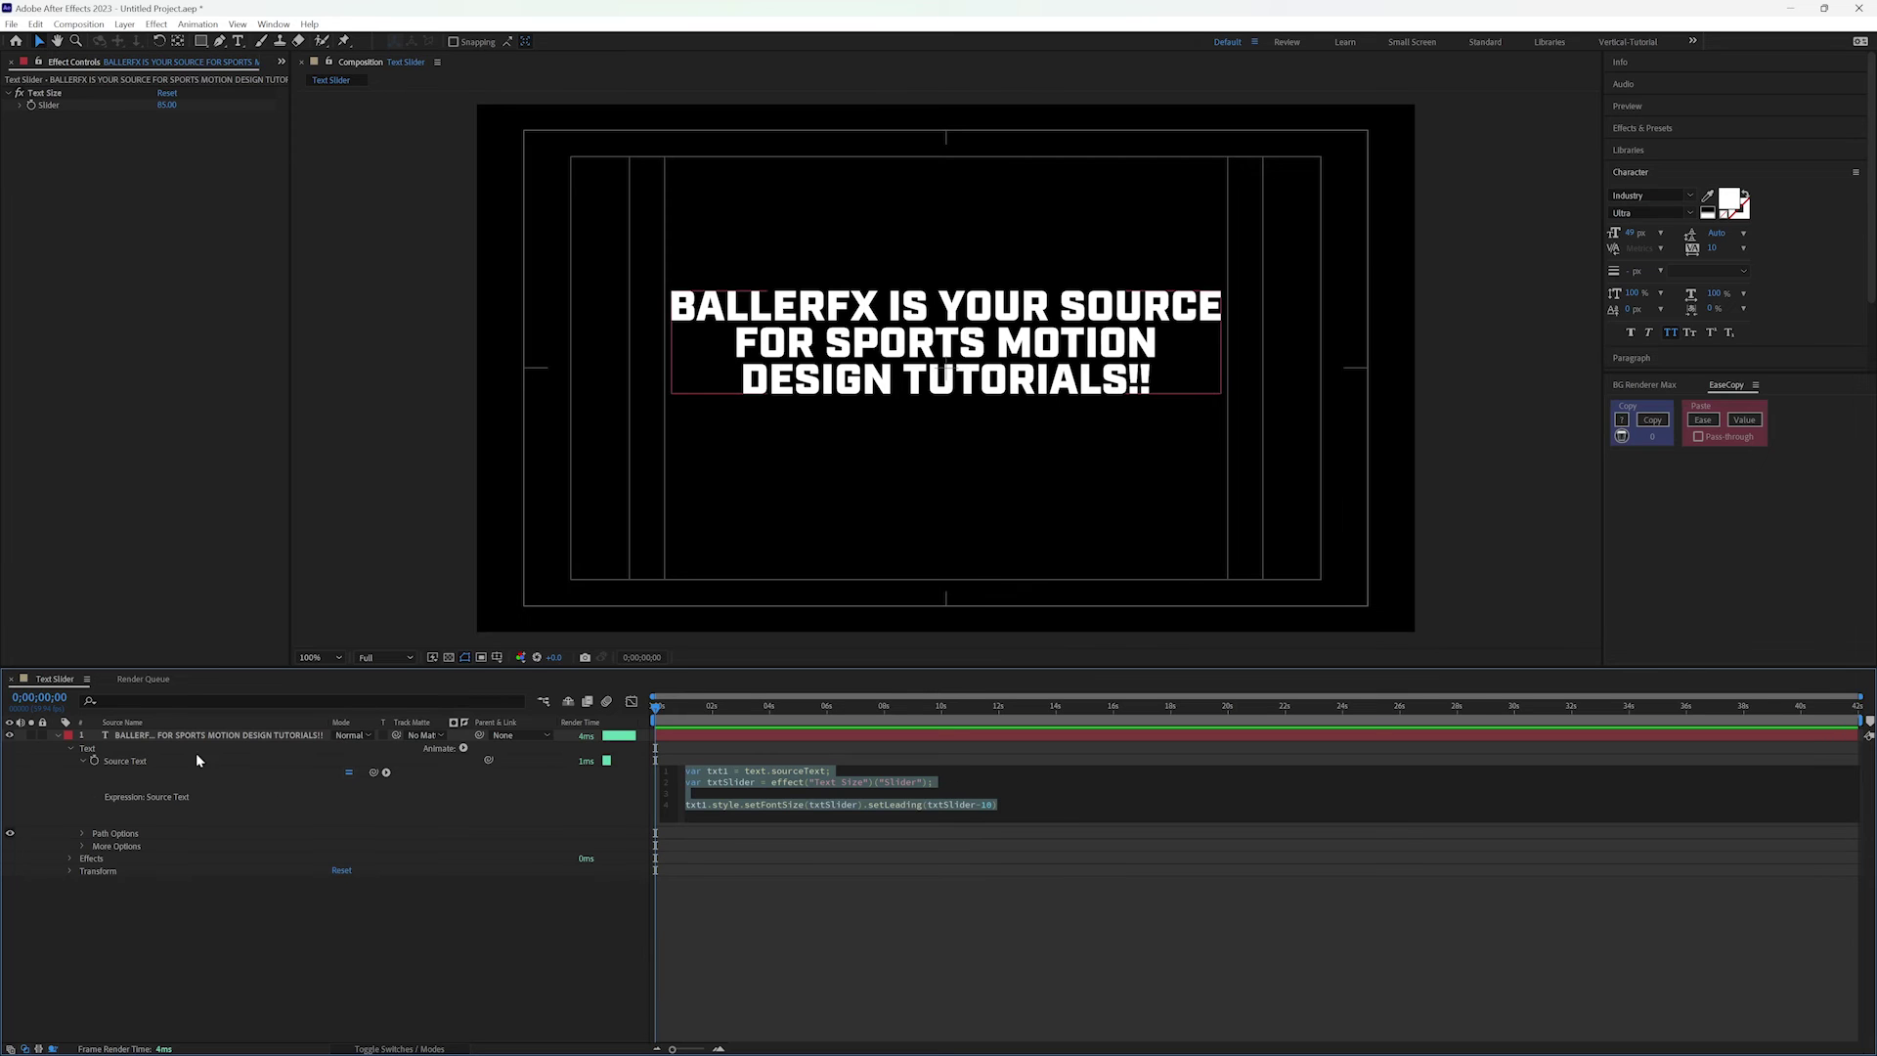
# - Duplicate the Text Size slider effect and rename the copy 'Offset'
pyautogui.click(30, 95)
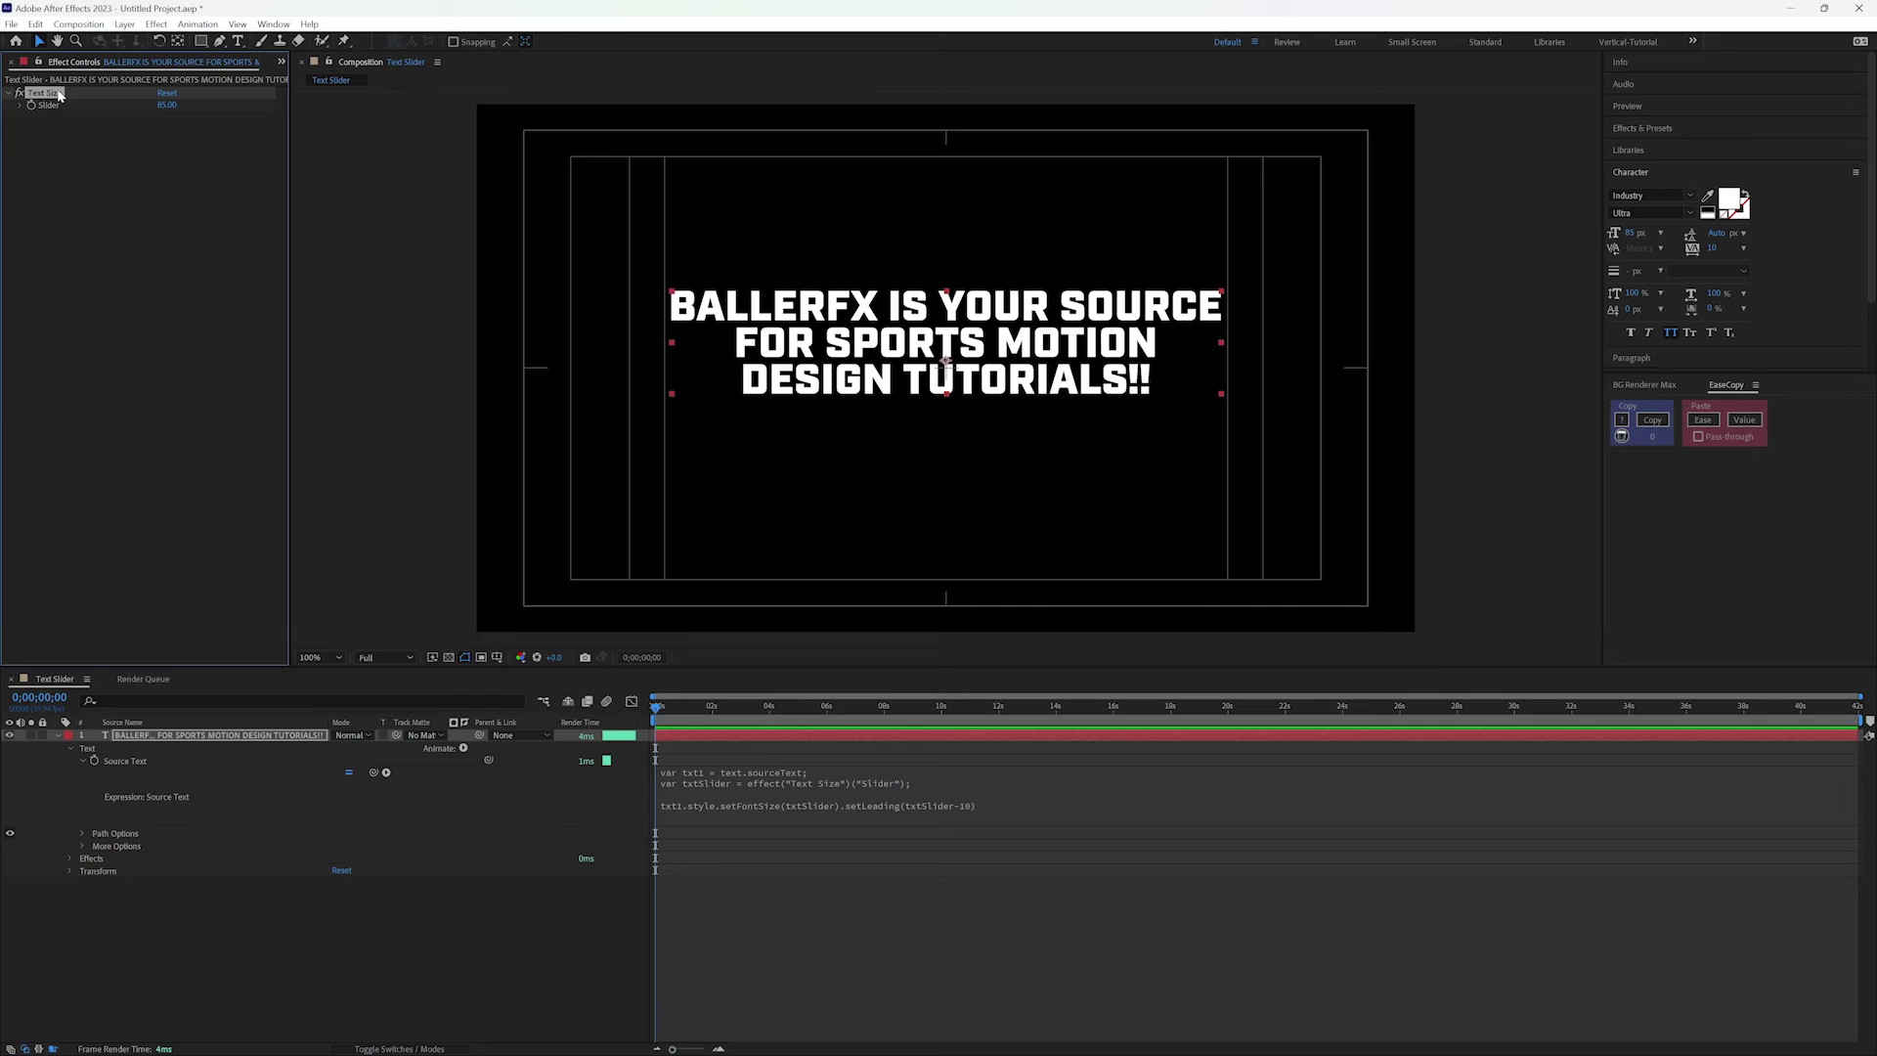
pyautogui.hotkey('ctrl', 'd')
pyautogui.press('Return')
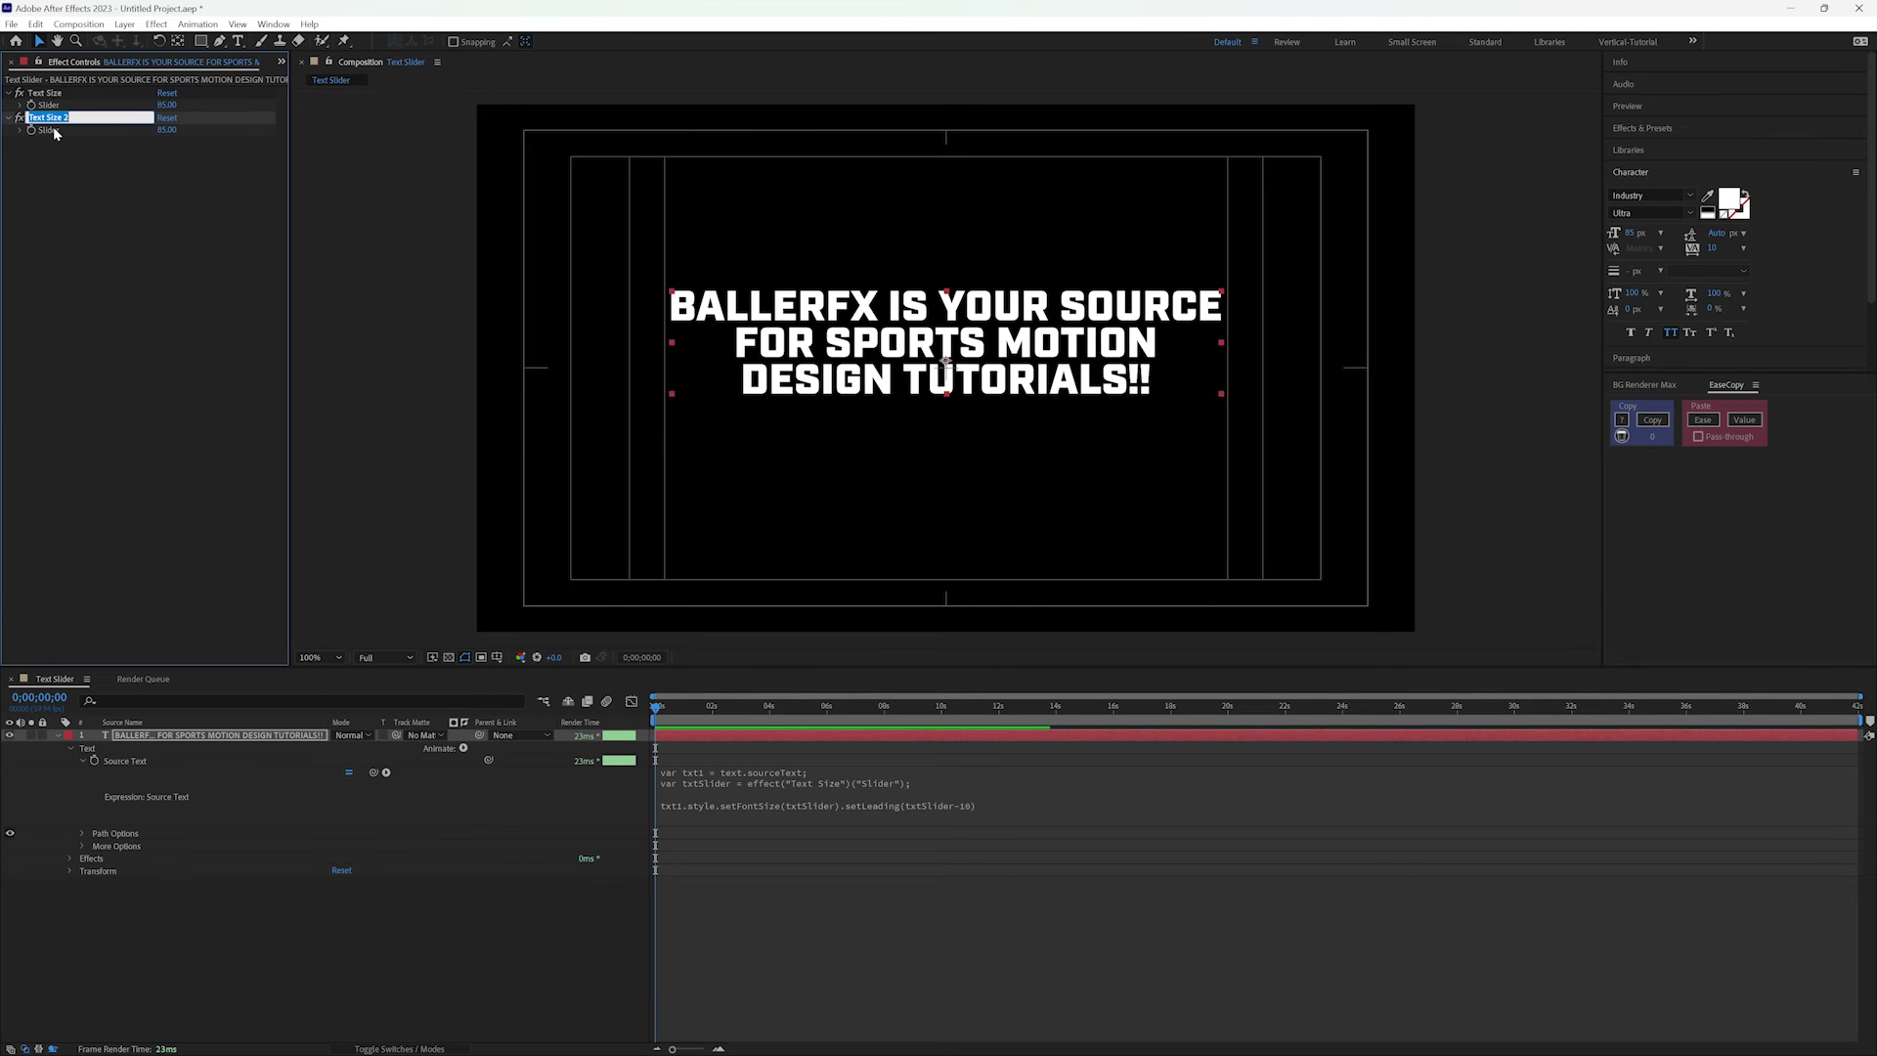
pyautogui.write('Offset')
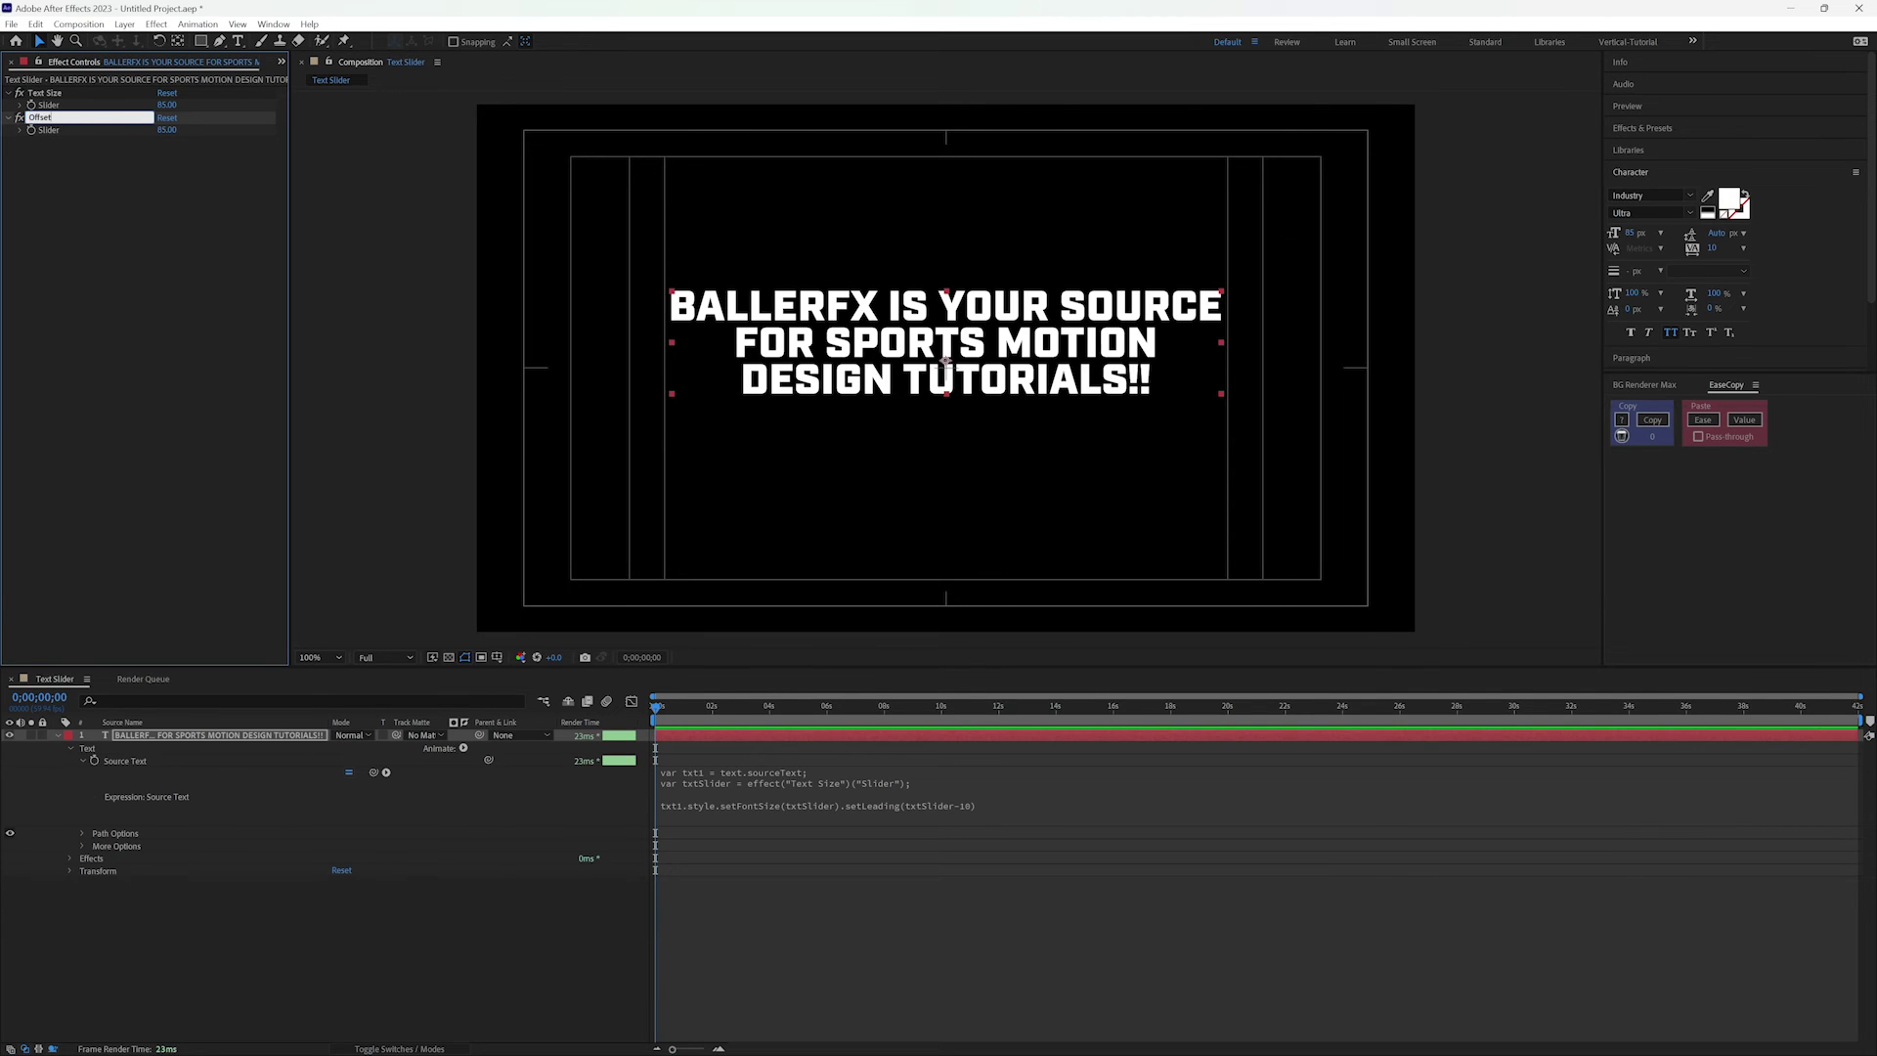
pyautogui.press('Return')
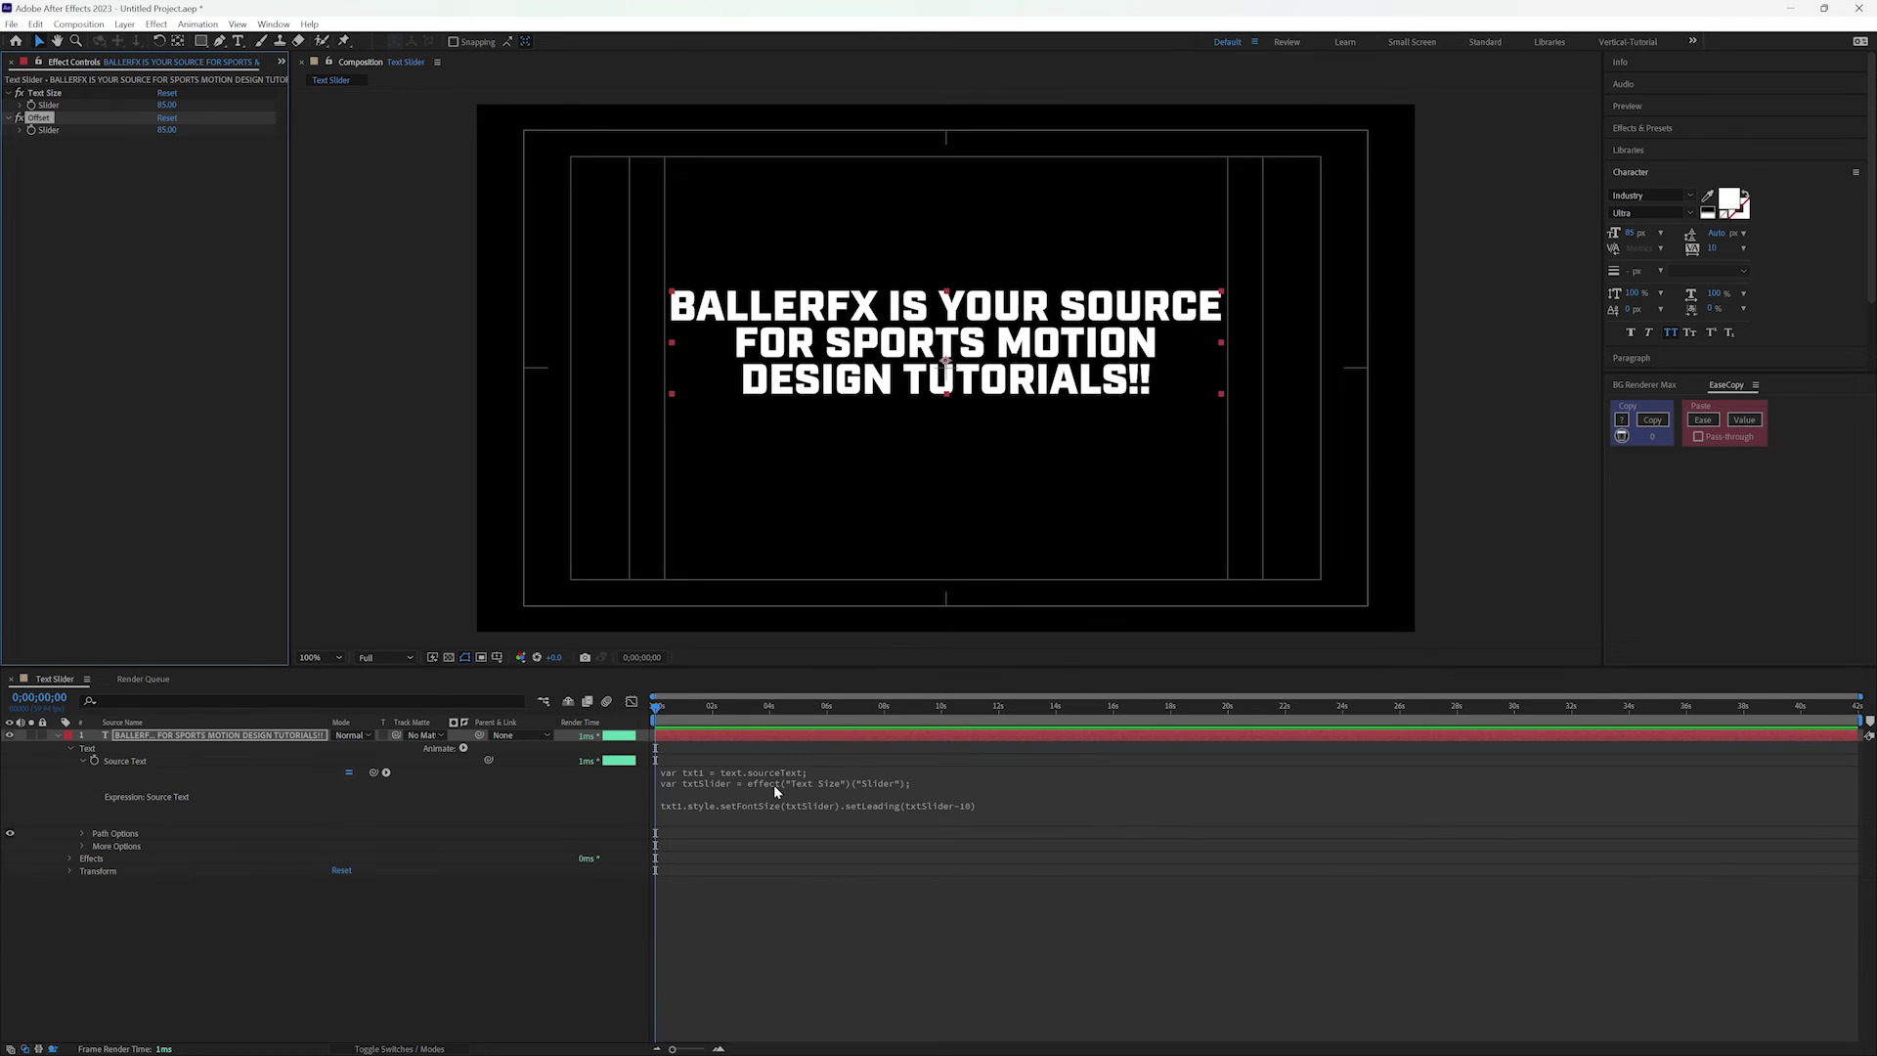
# - Add a 'var leadingSpace' line to the expression, pick-whipped to the Offset slider
pyautogui.click(931, 790)
pyautogui.click(941, 779)
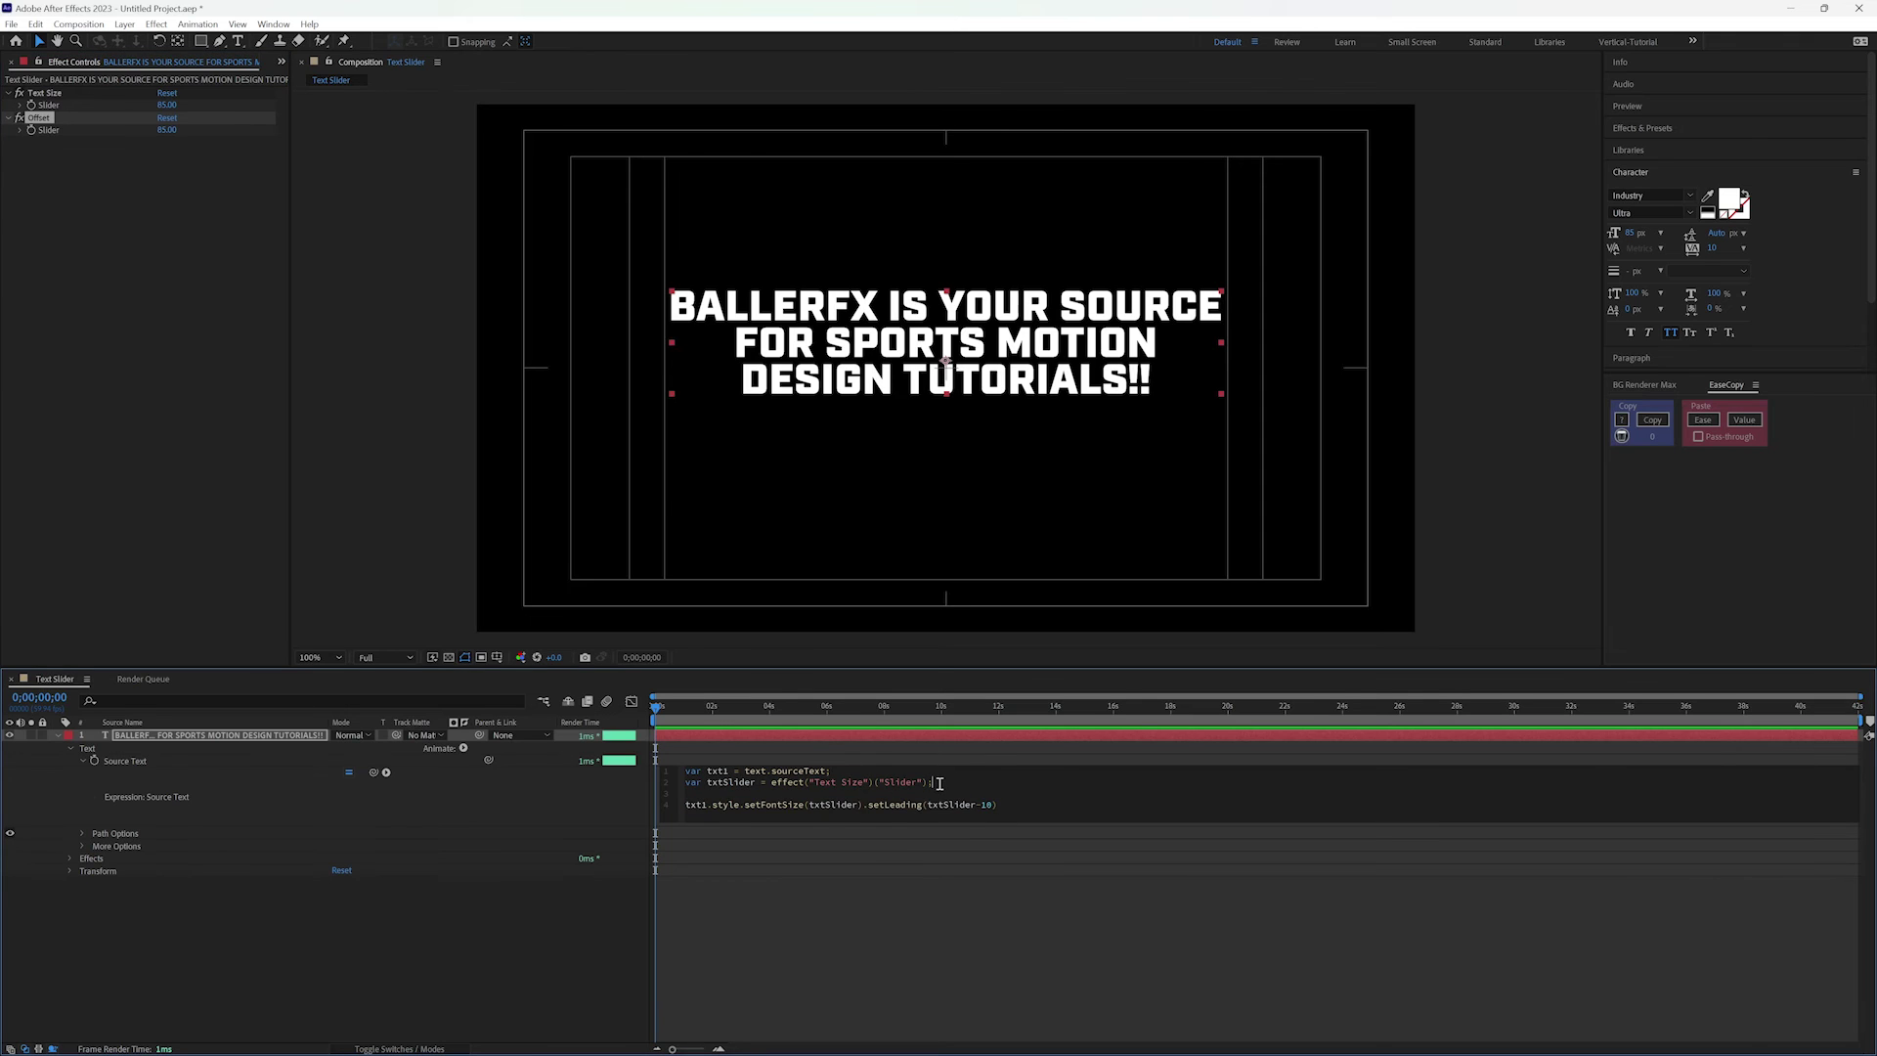
pyautogui.press('Return')
pyautogui.write('var ')
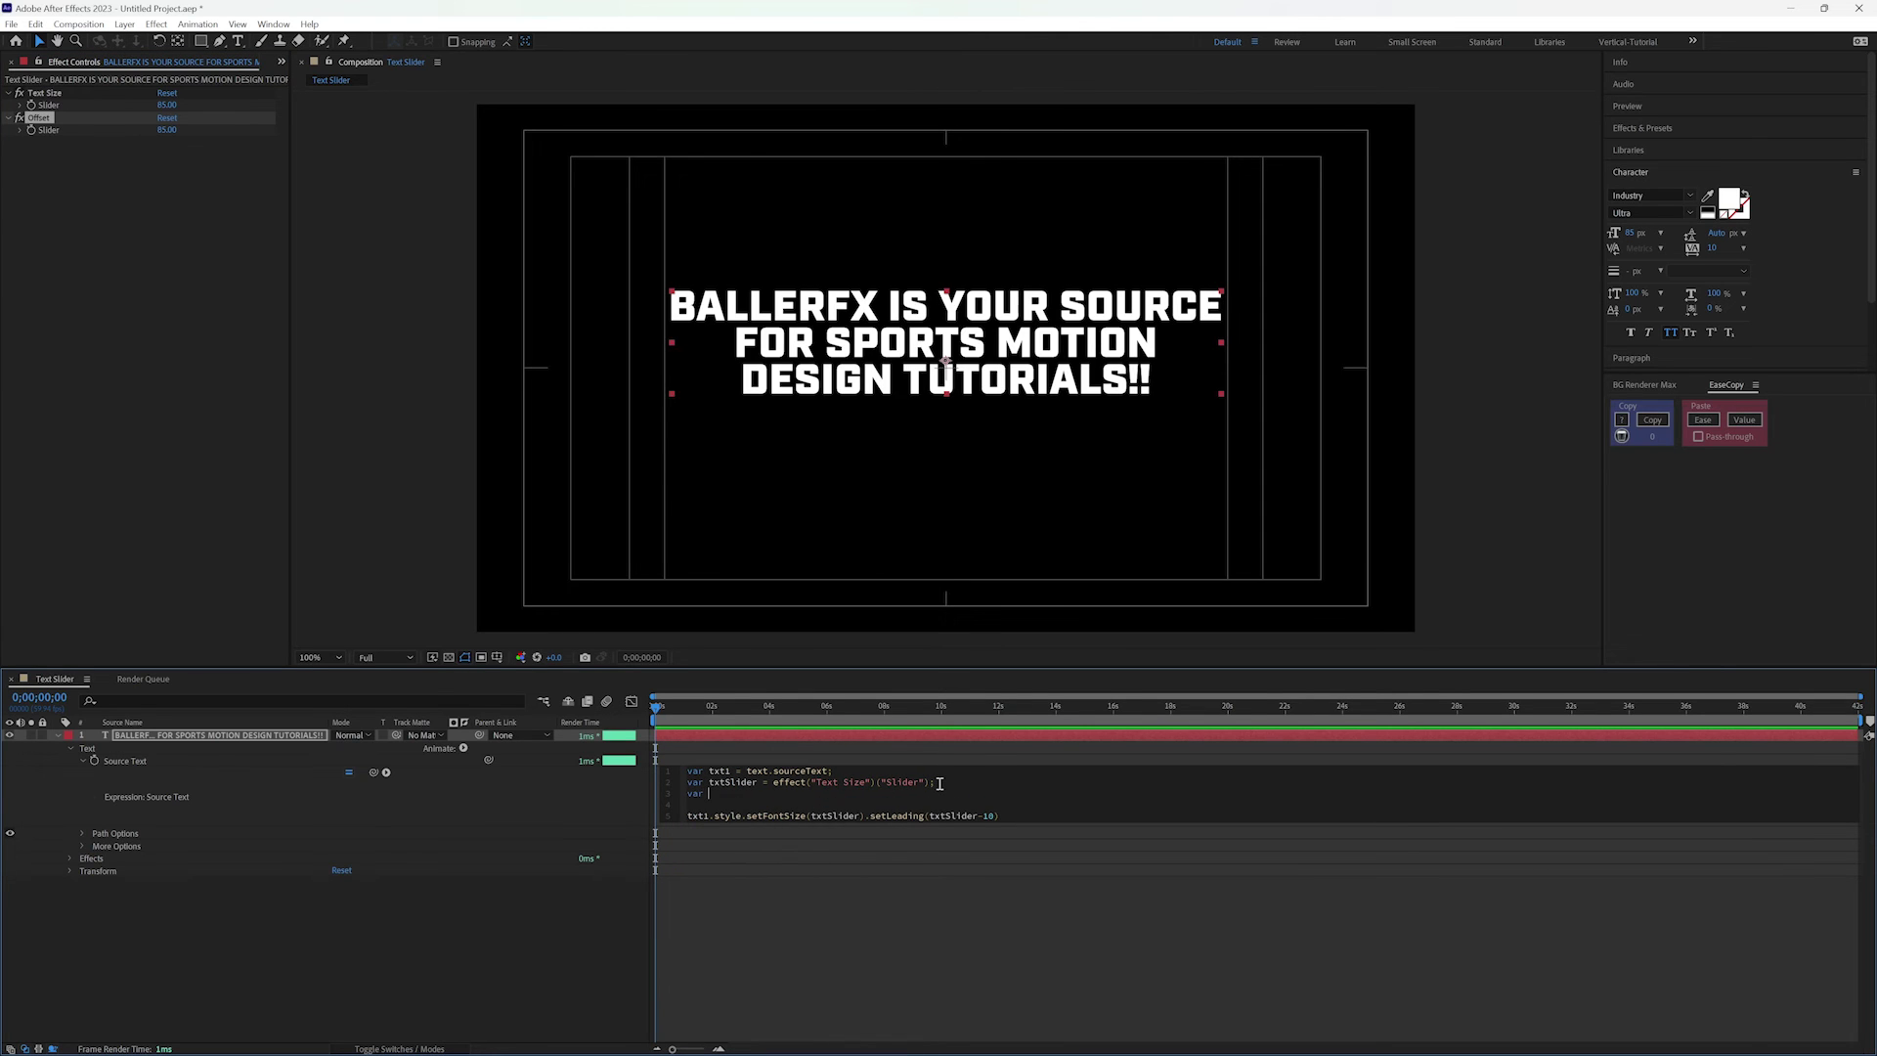
pyautogui.write('leading')
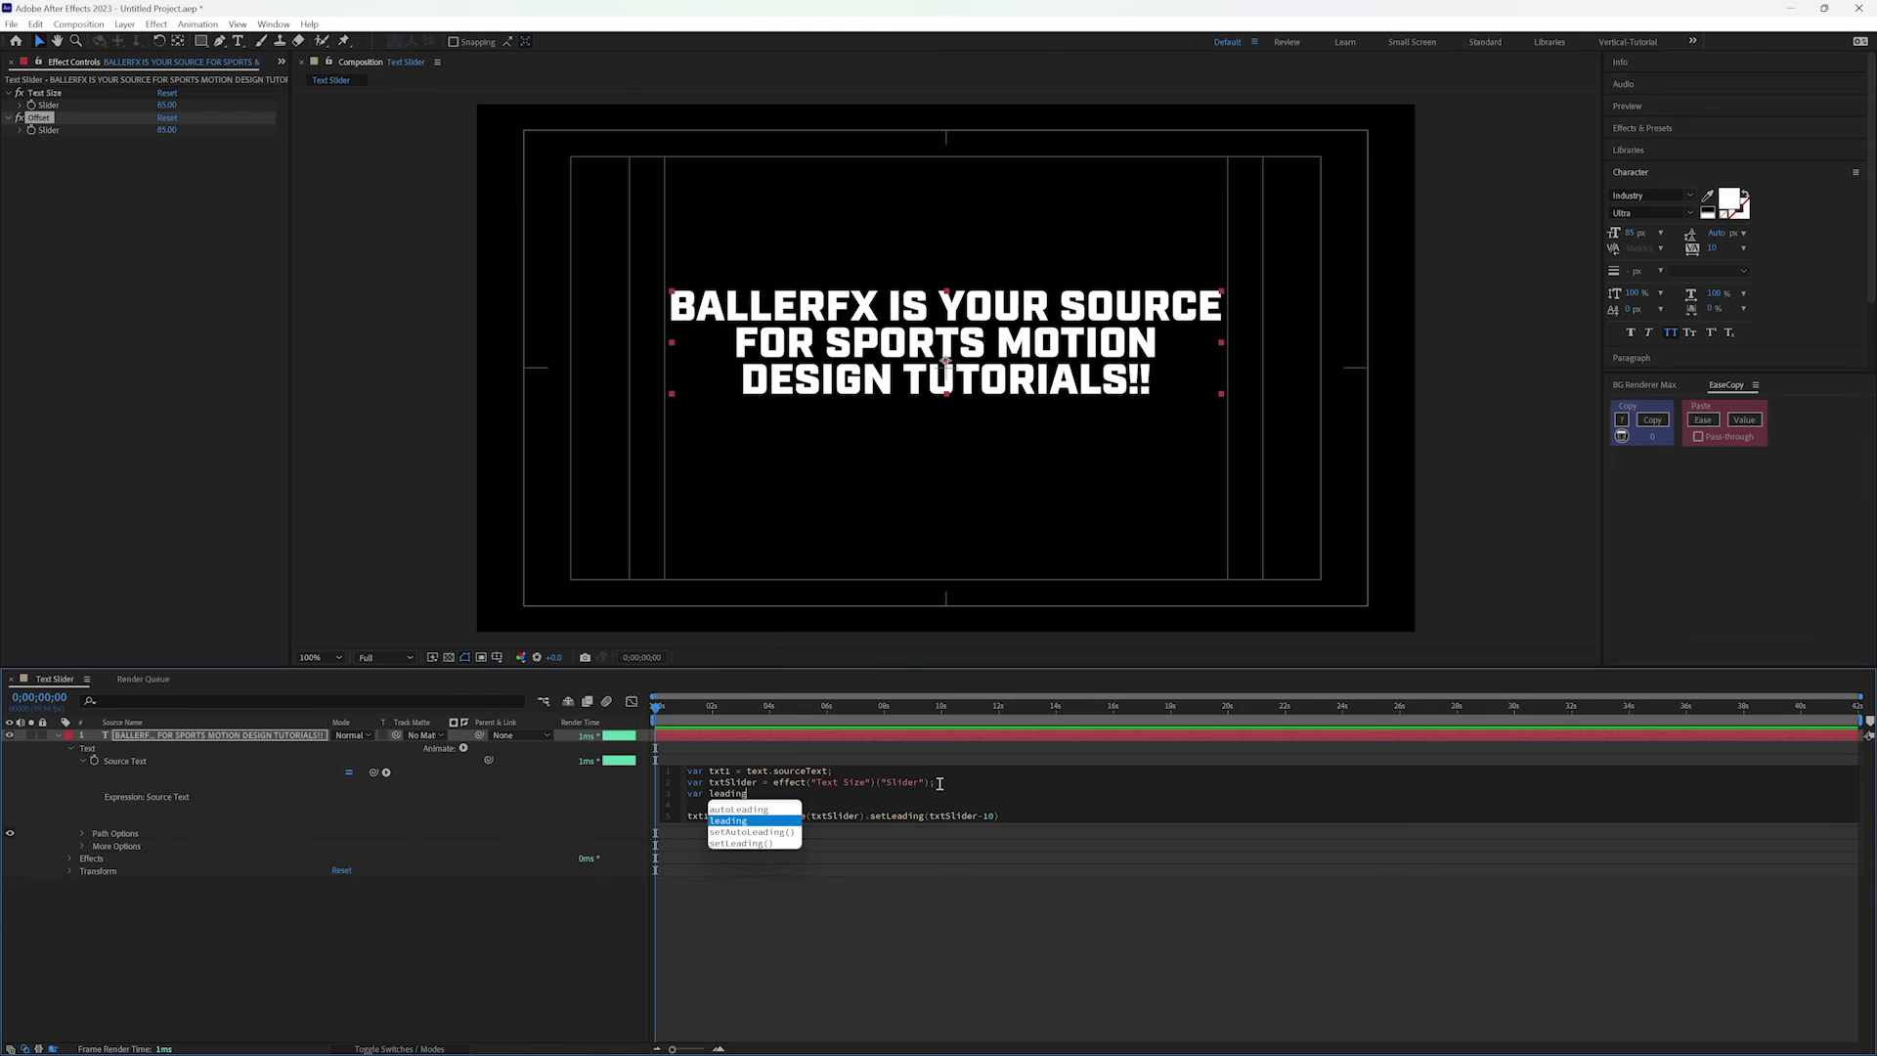
pyautogui.write('Space =')
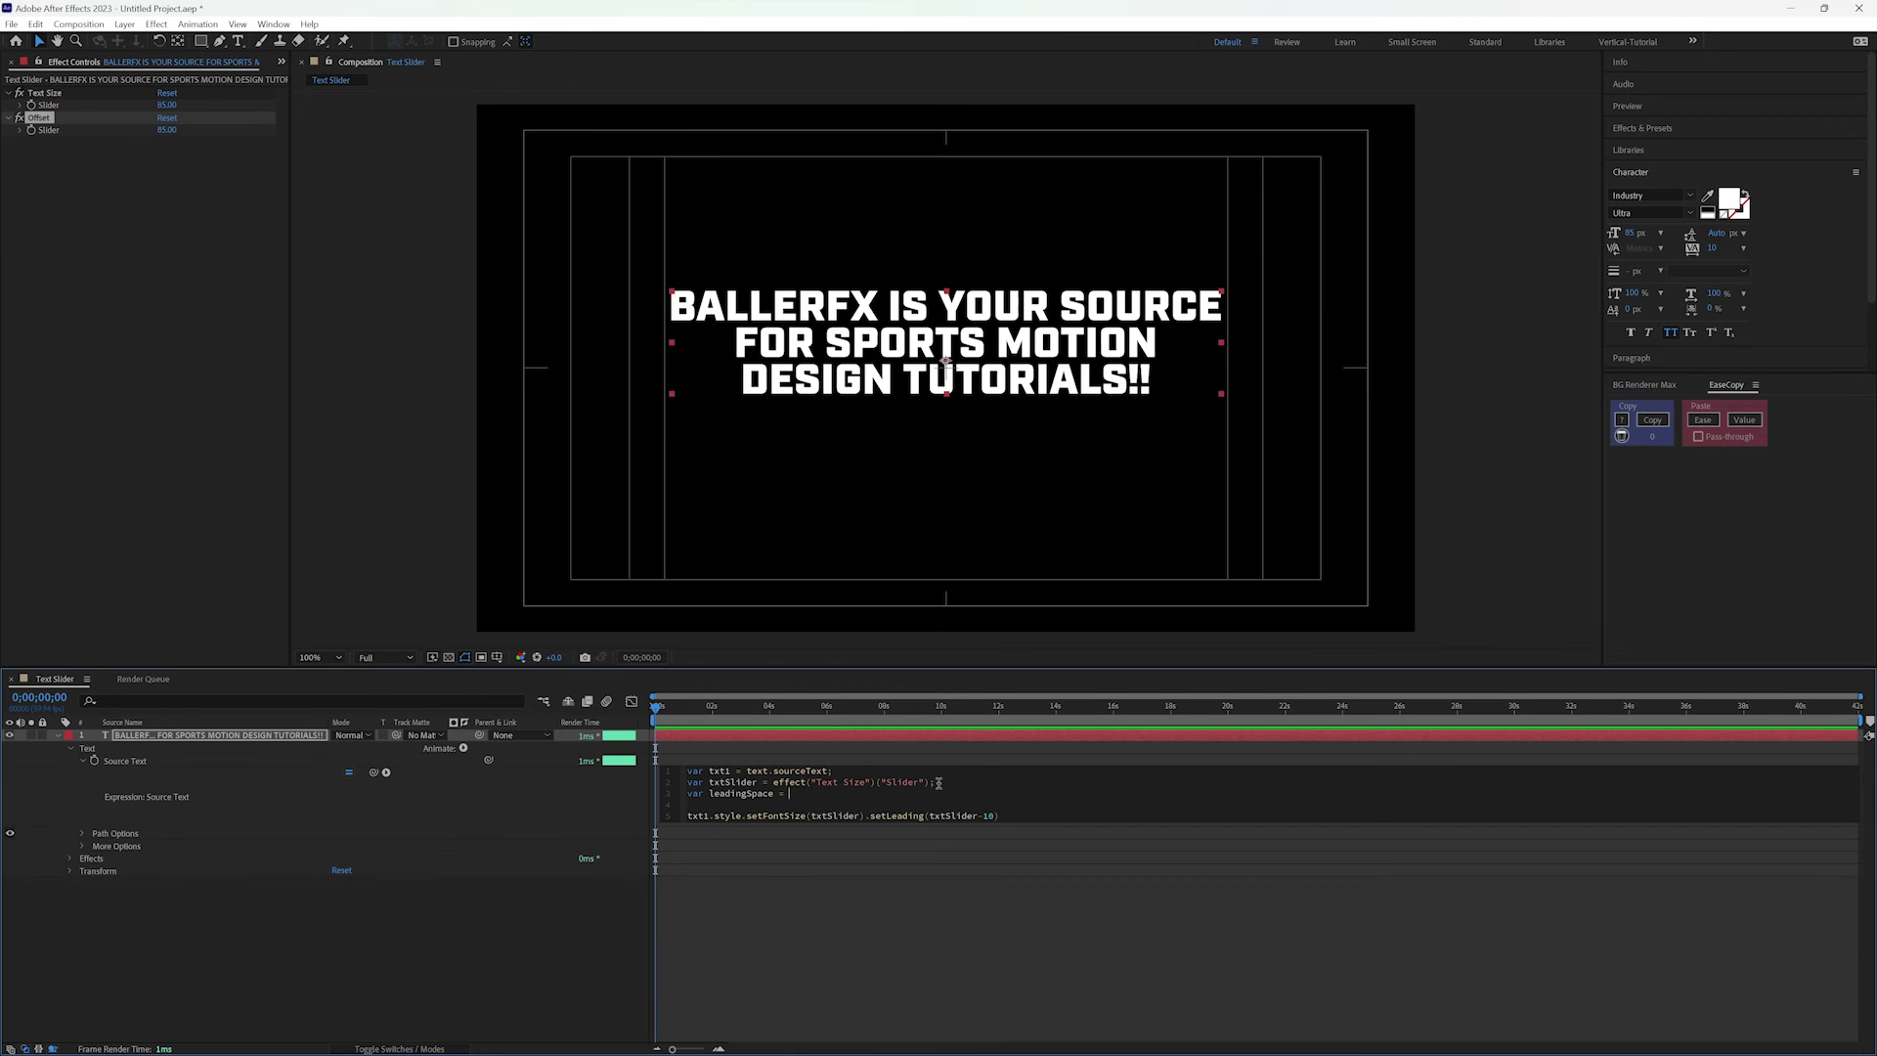
pyautogui.moveTo(371, 777); pyautogui.dragTo(67, 135)
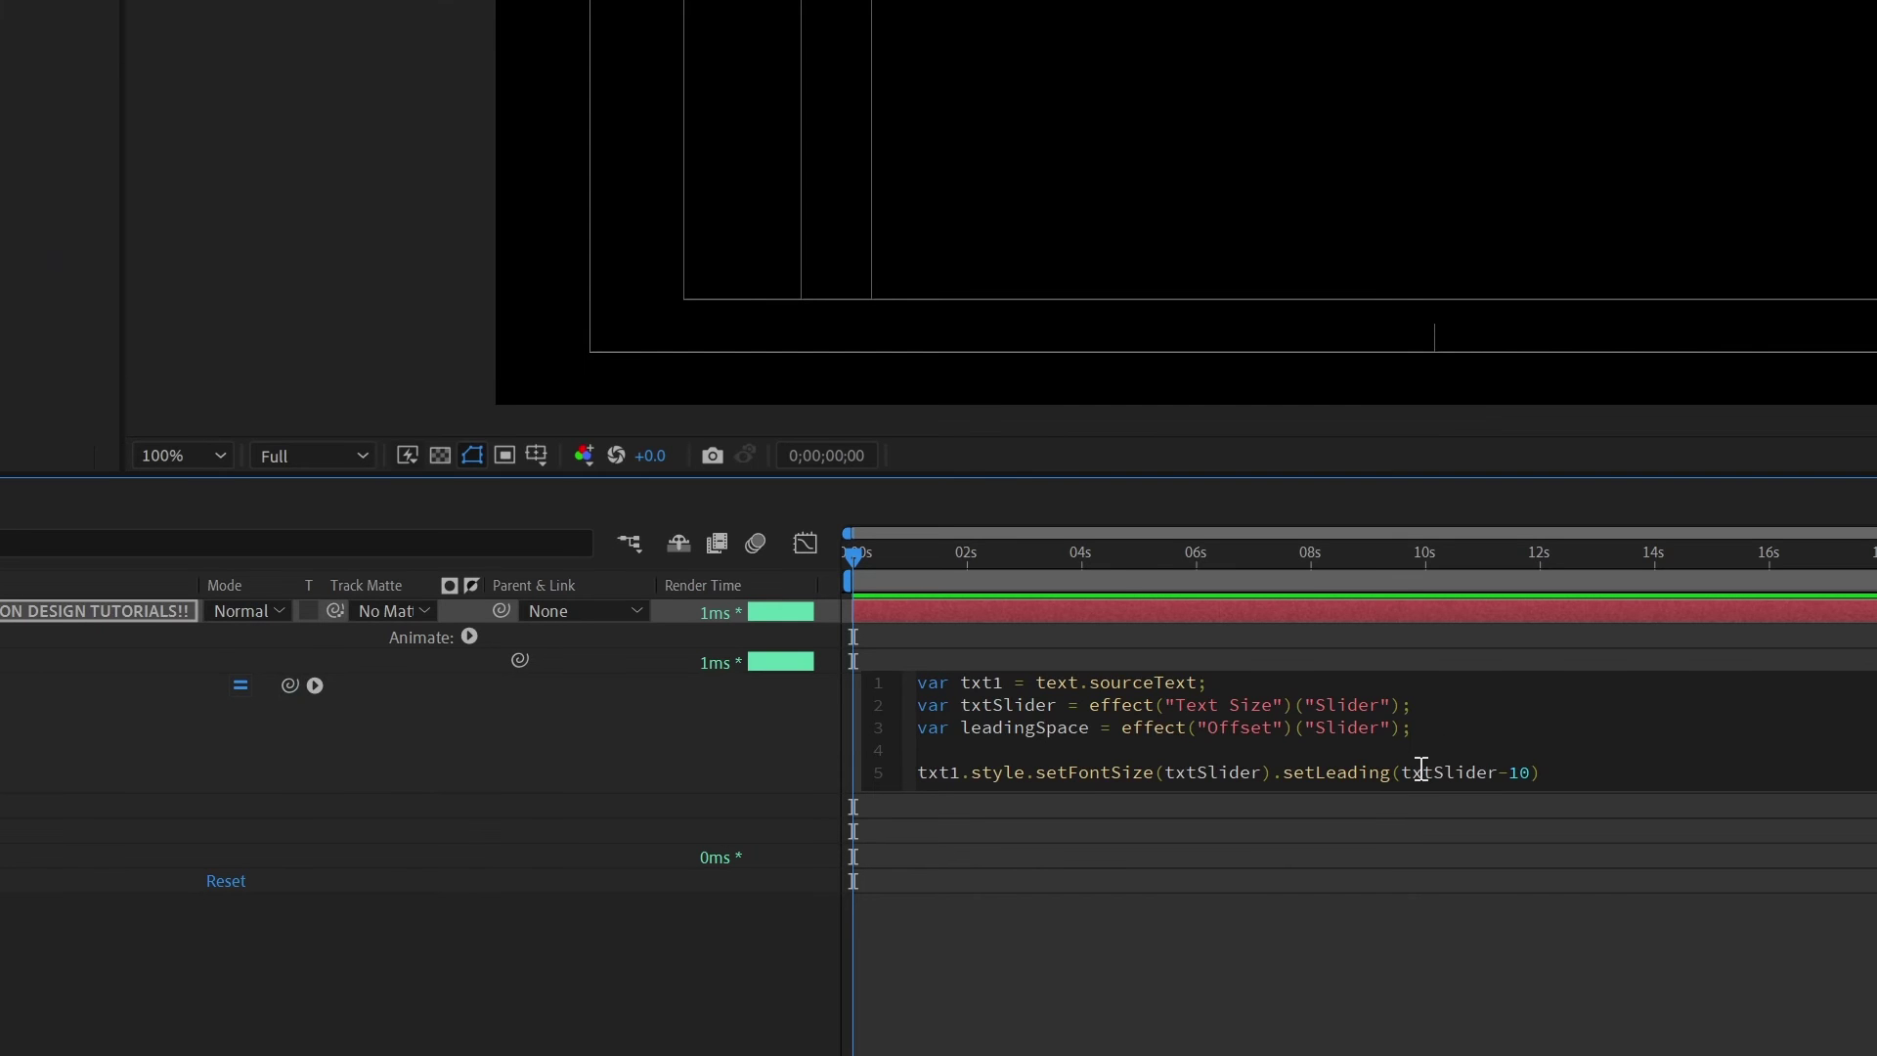
# - Replace txtSlider-10 inside setLeading() with leadingSpace and commit the expression
pyautogui.doubleClick(942, 816)
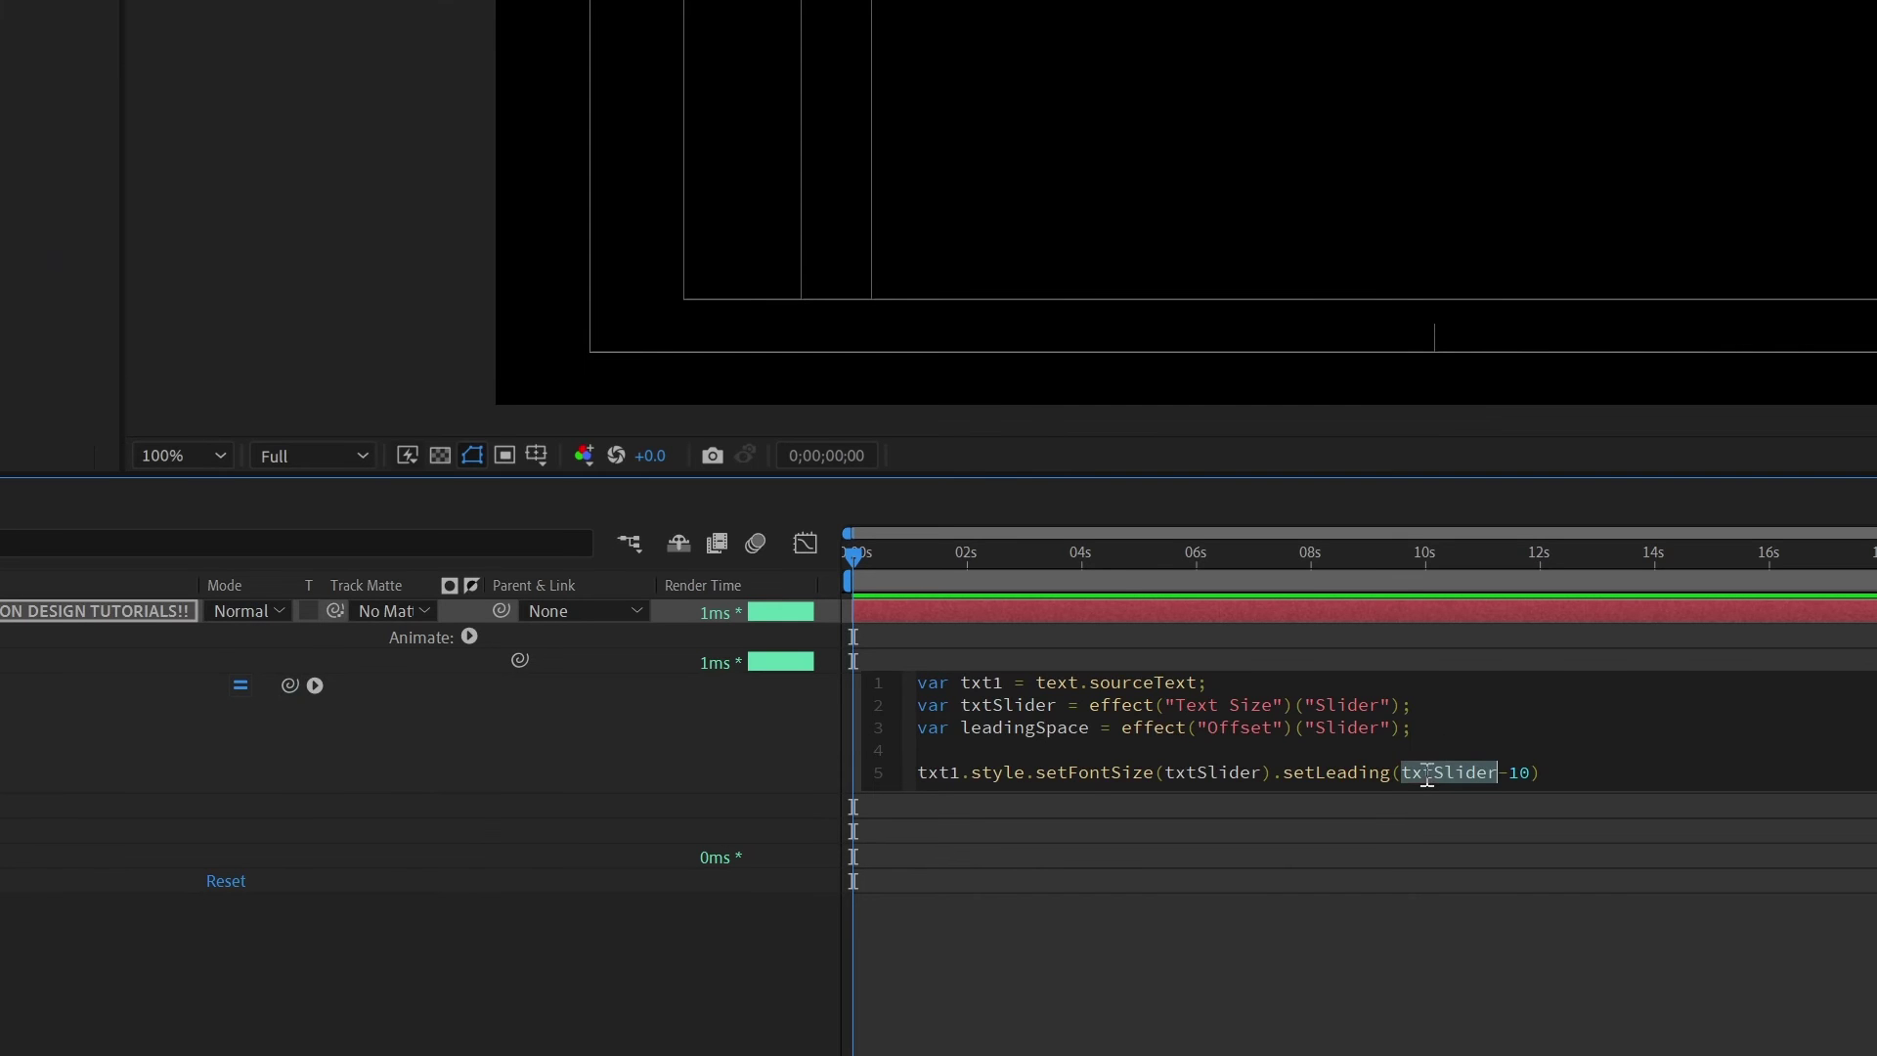
pyautogui.hotkey('shift', 'Right')
pyautogui.hotkey('shift', 'Right')
pyautogui.write('leading')
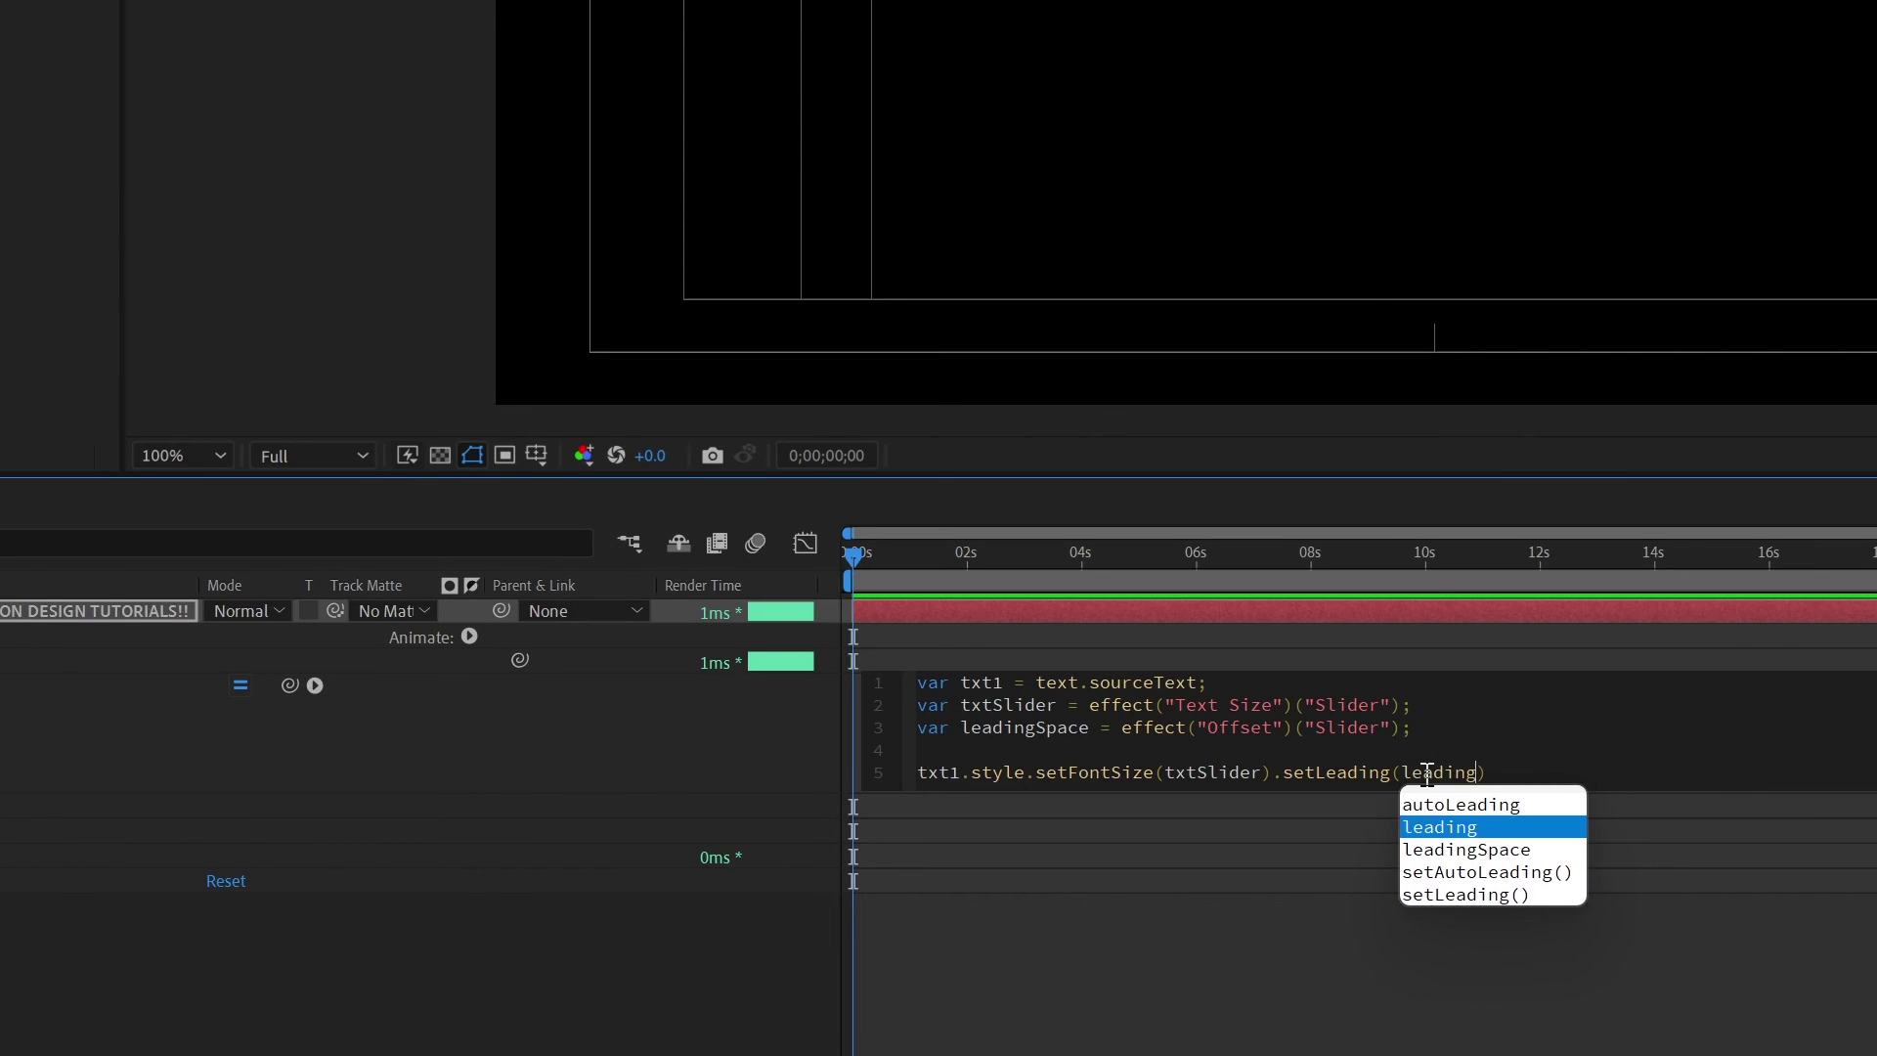
pyautogui.press('Down')
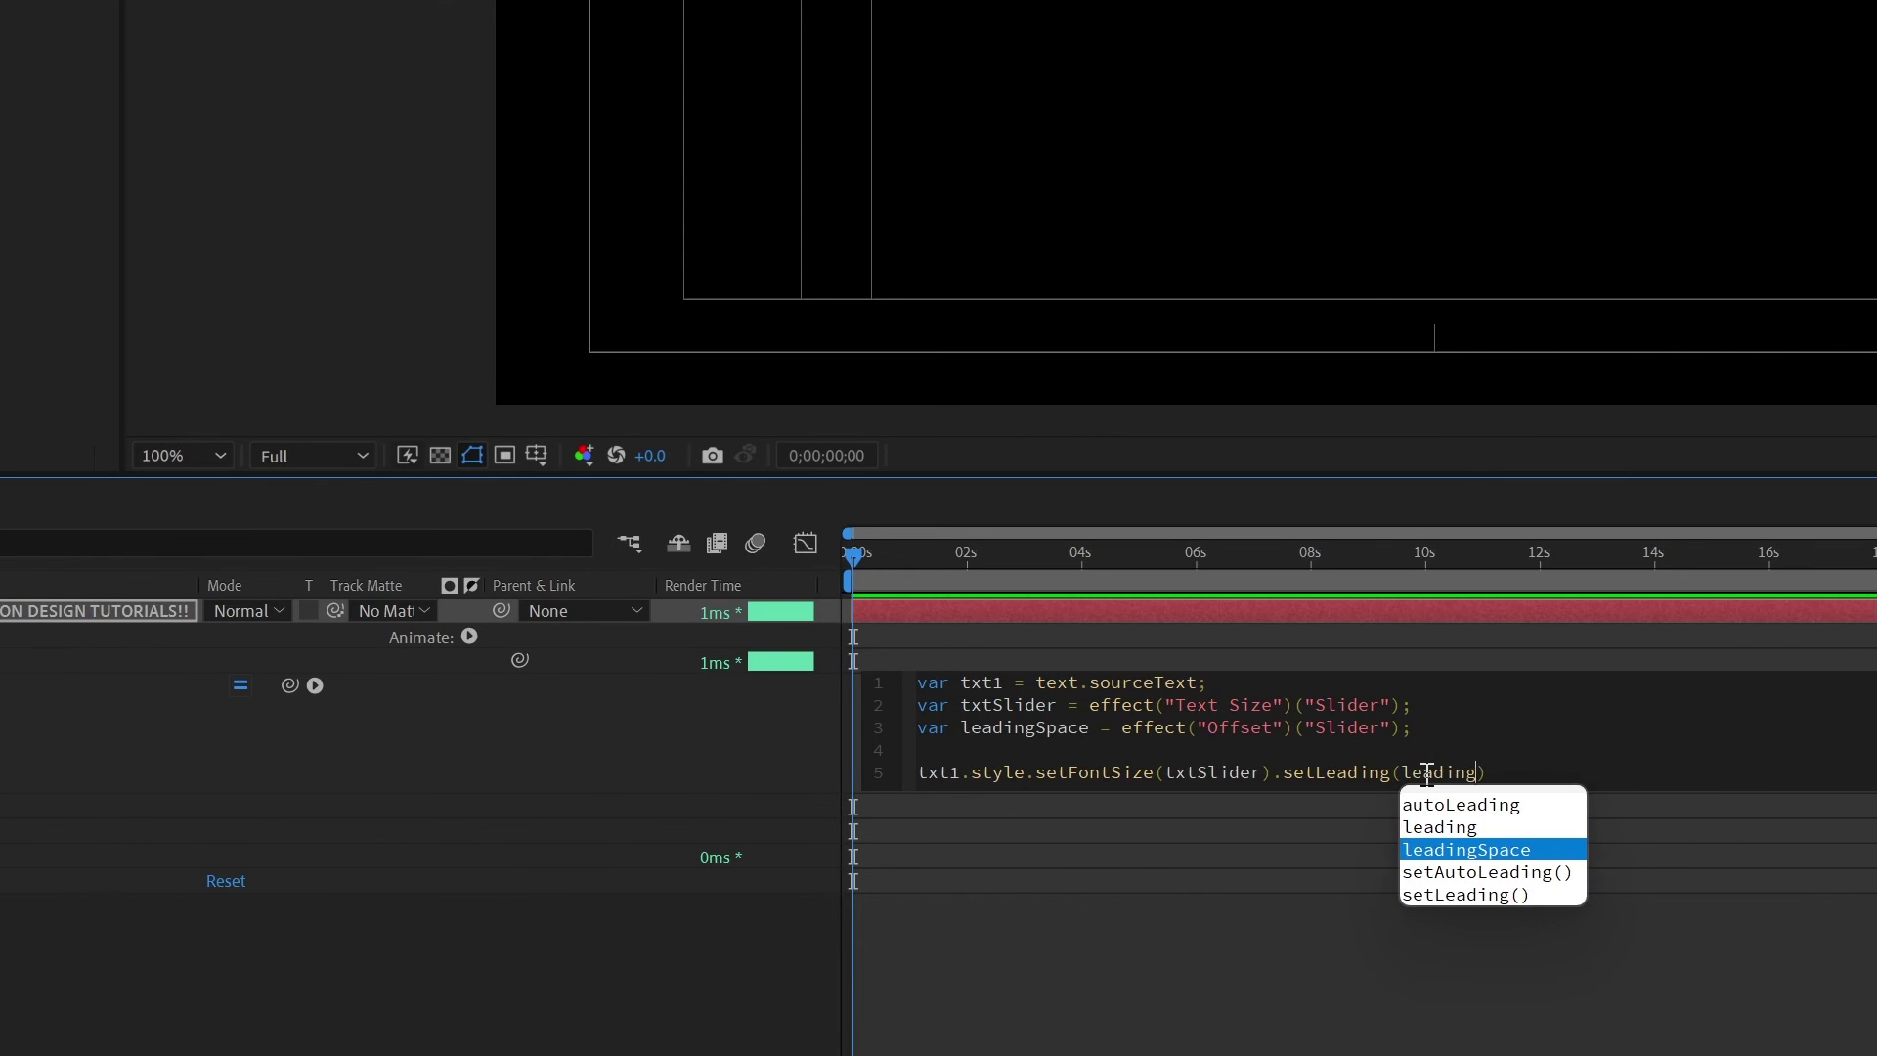
pyautogui.press('Return')
pyautogui.click(549, 979)
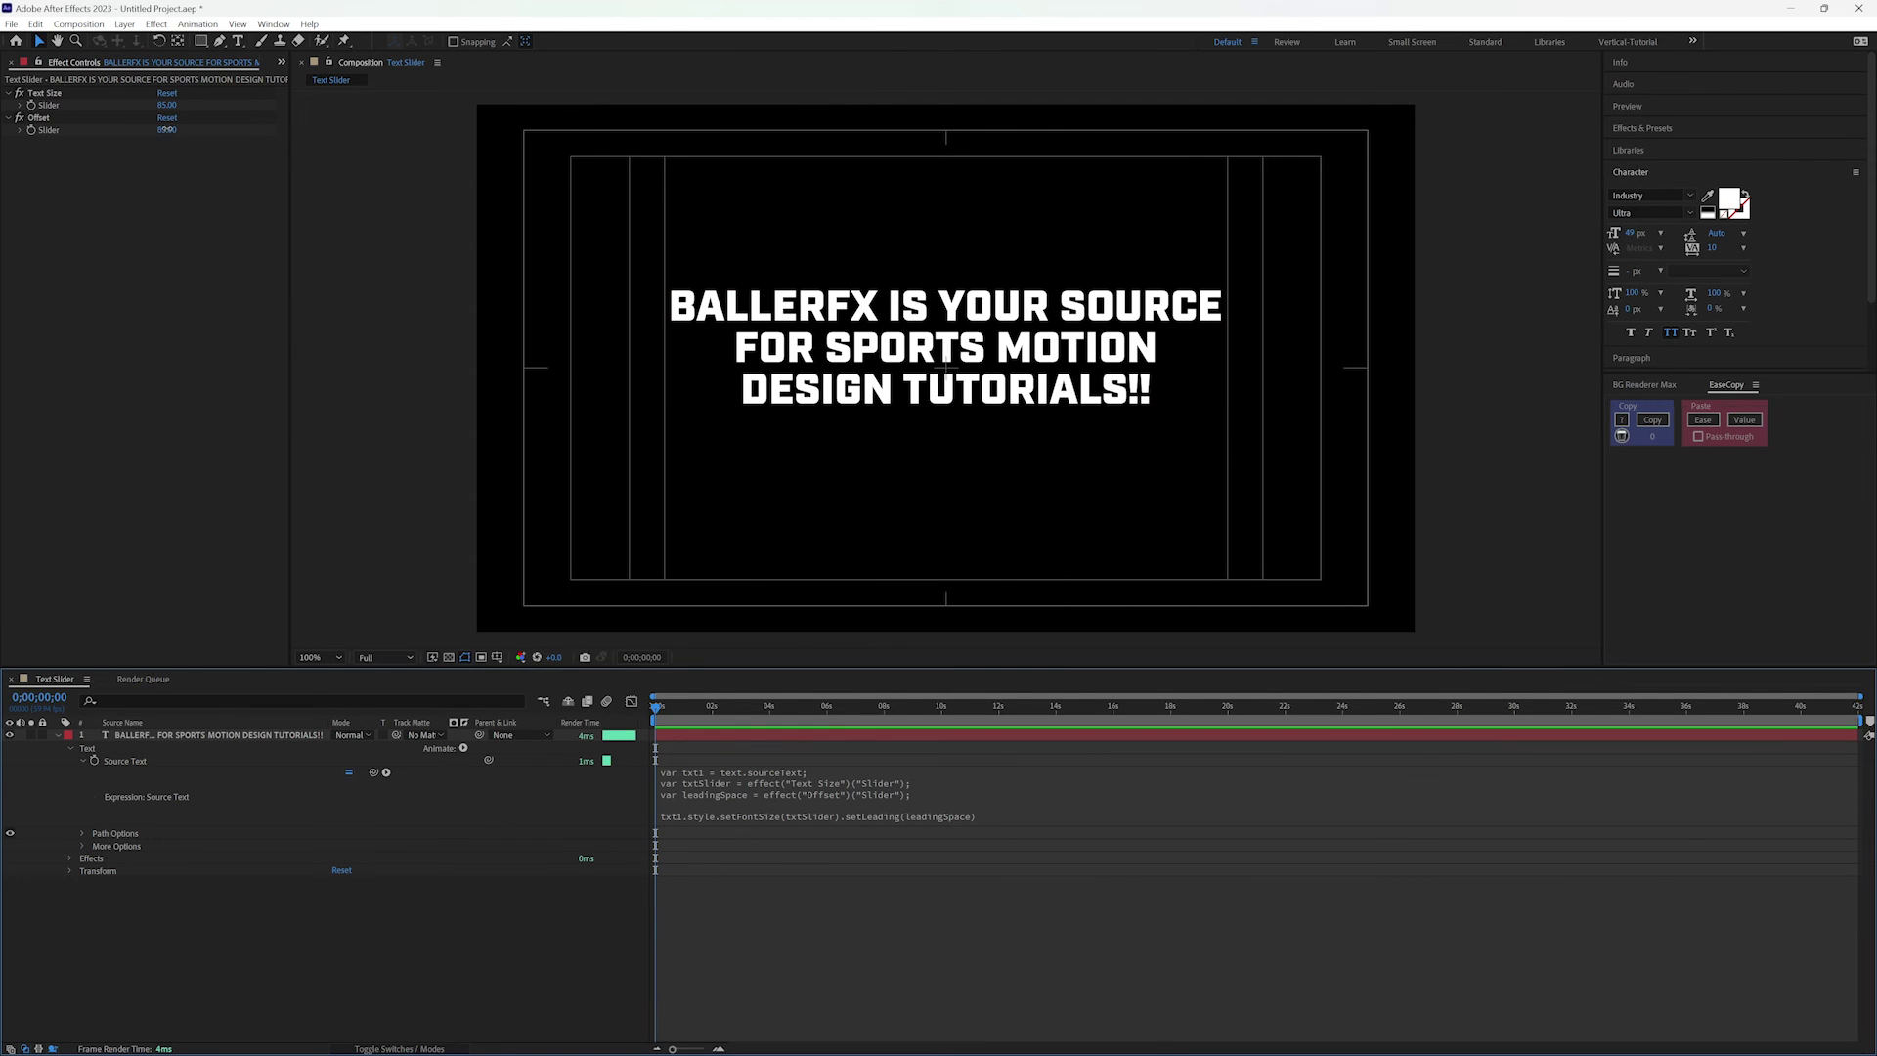
# - Scrub the Offset slider up to test, then down to about 70
pyautogui.moveTo(166, 129); pyautogui.dragTo(191, 131)
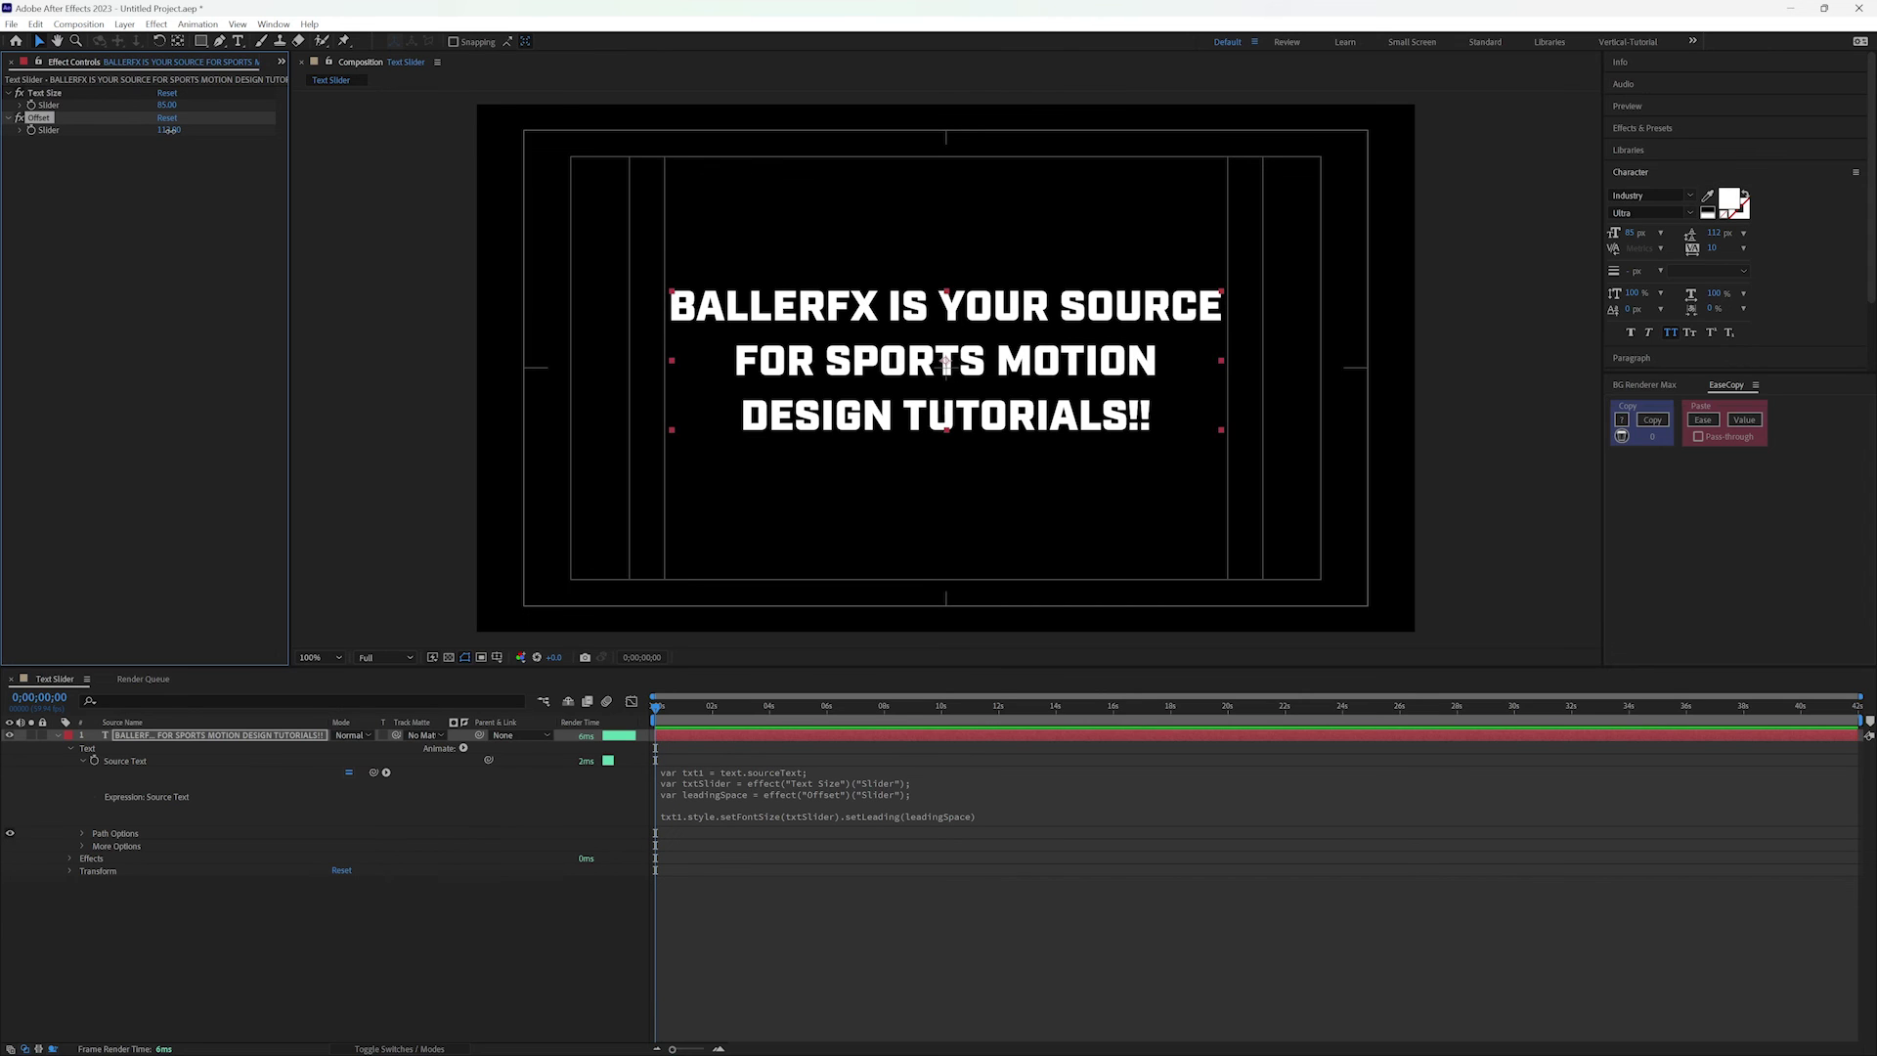
pyautogui.moveTo(157, 130); pyautogui.dragTo(143, 135)
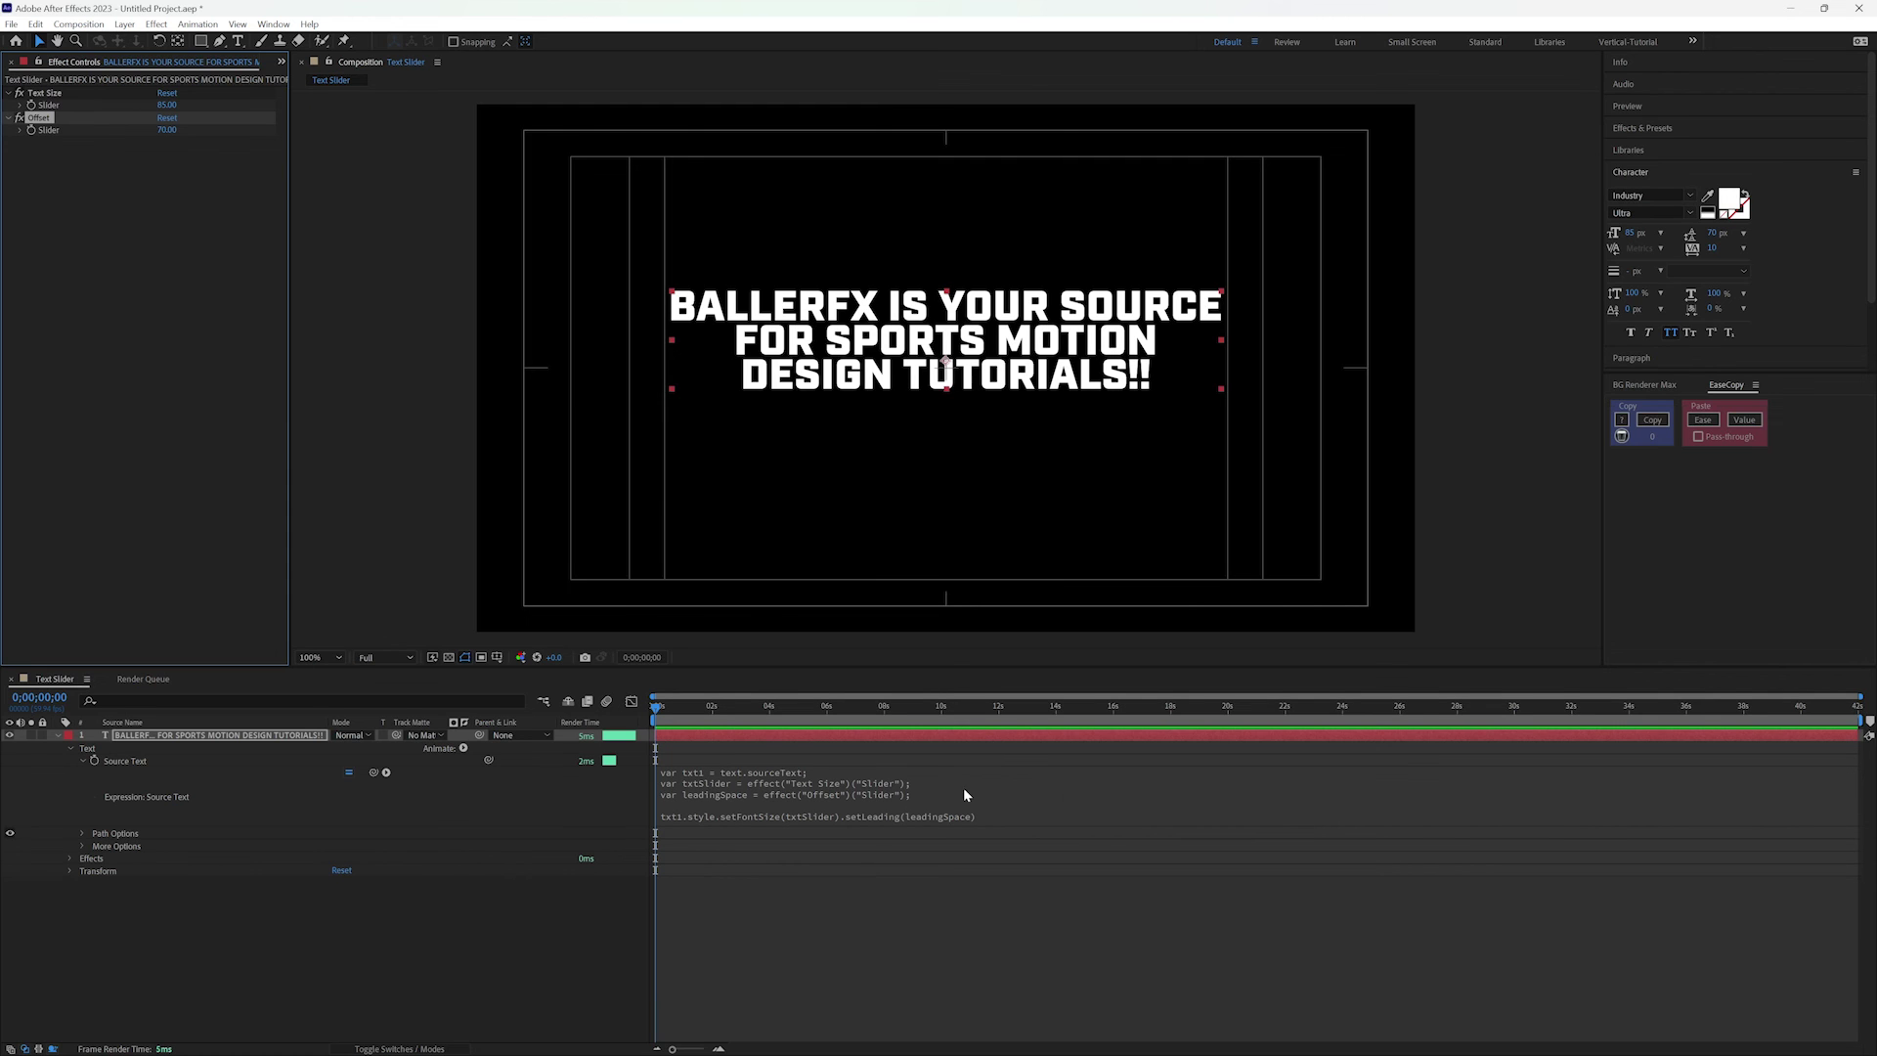
# - Open the Essential Graphics panel with Text Slider as the primary composition
pyautogui.click(169, 742)
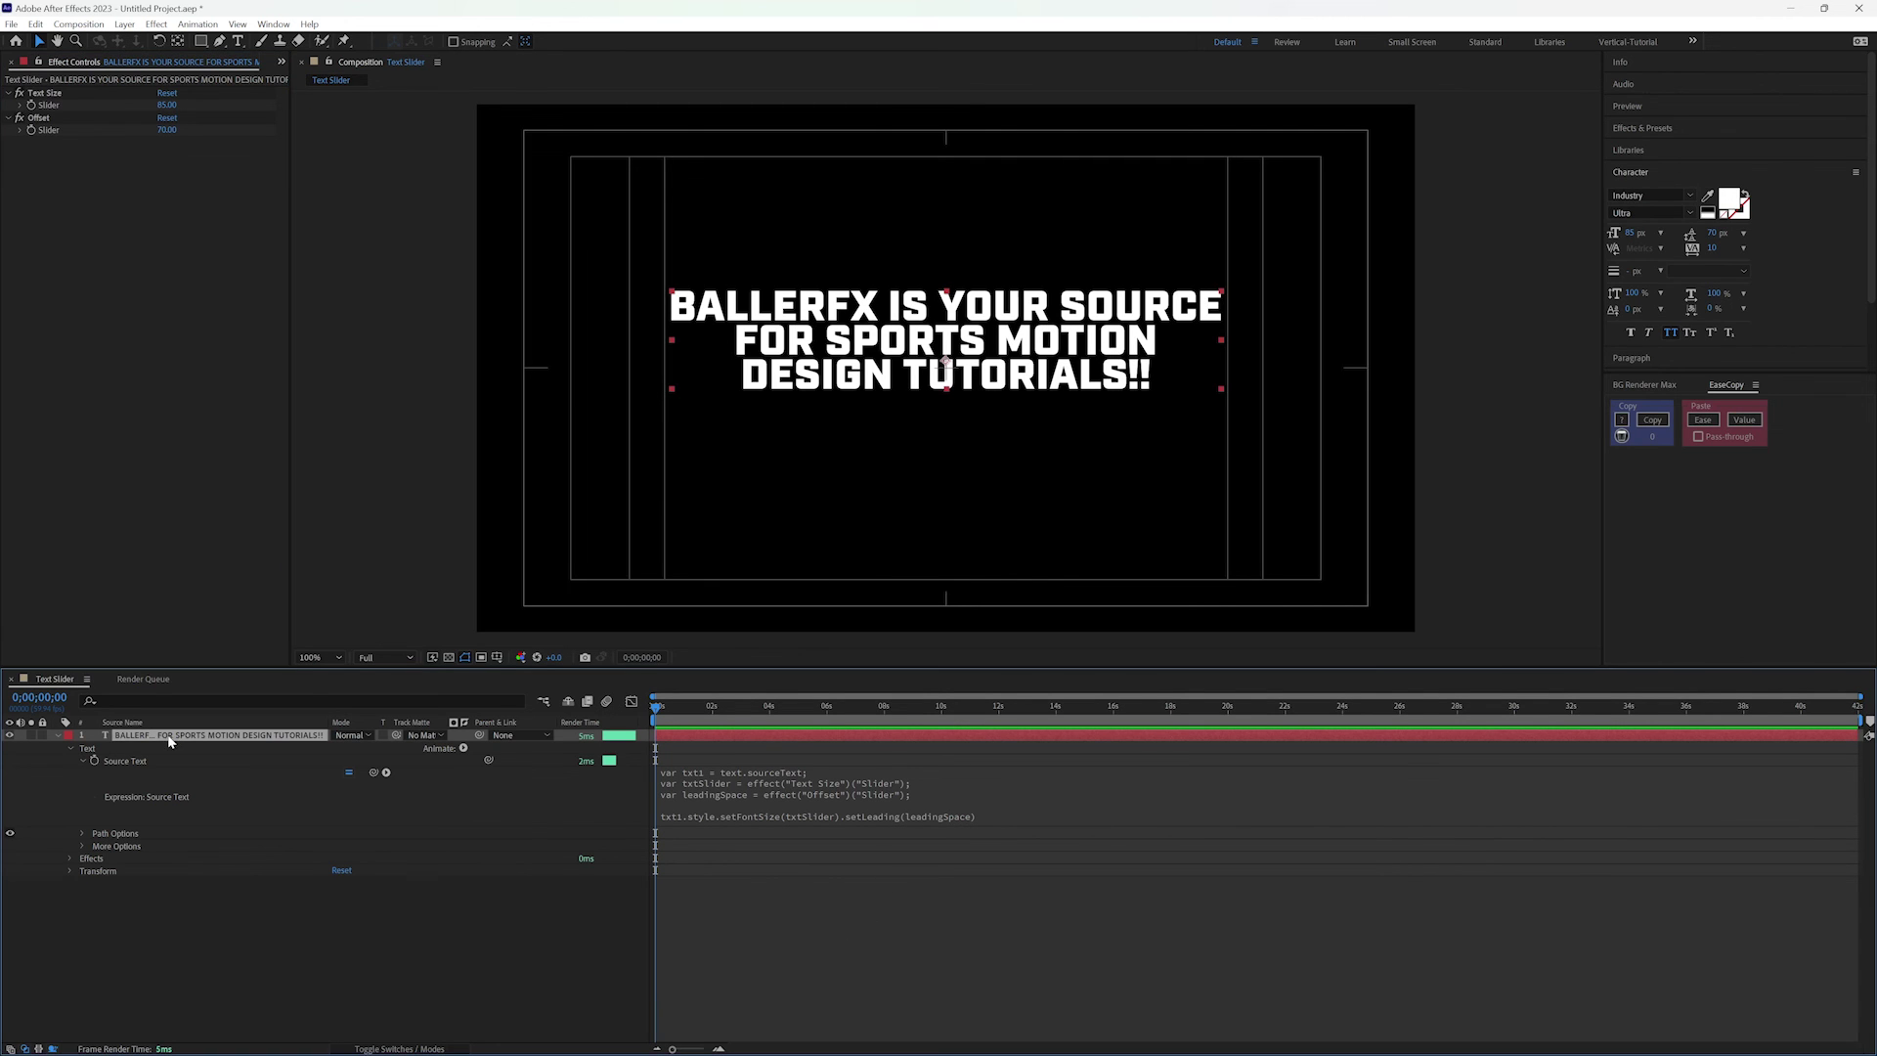
pyautogui.click(274, 24)
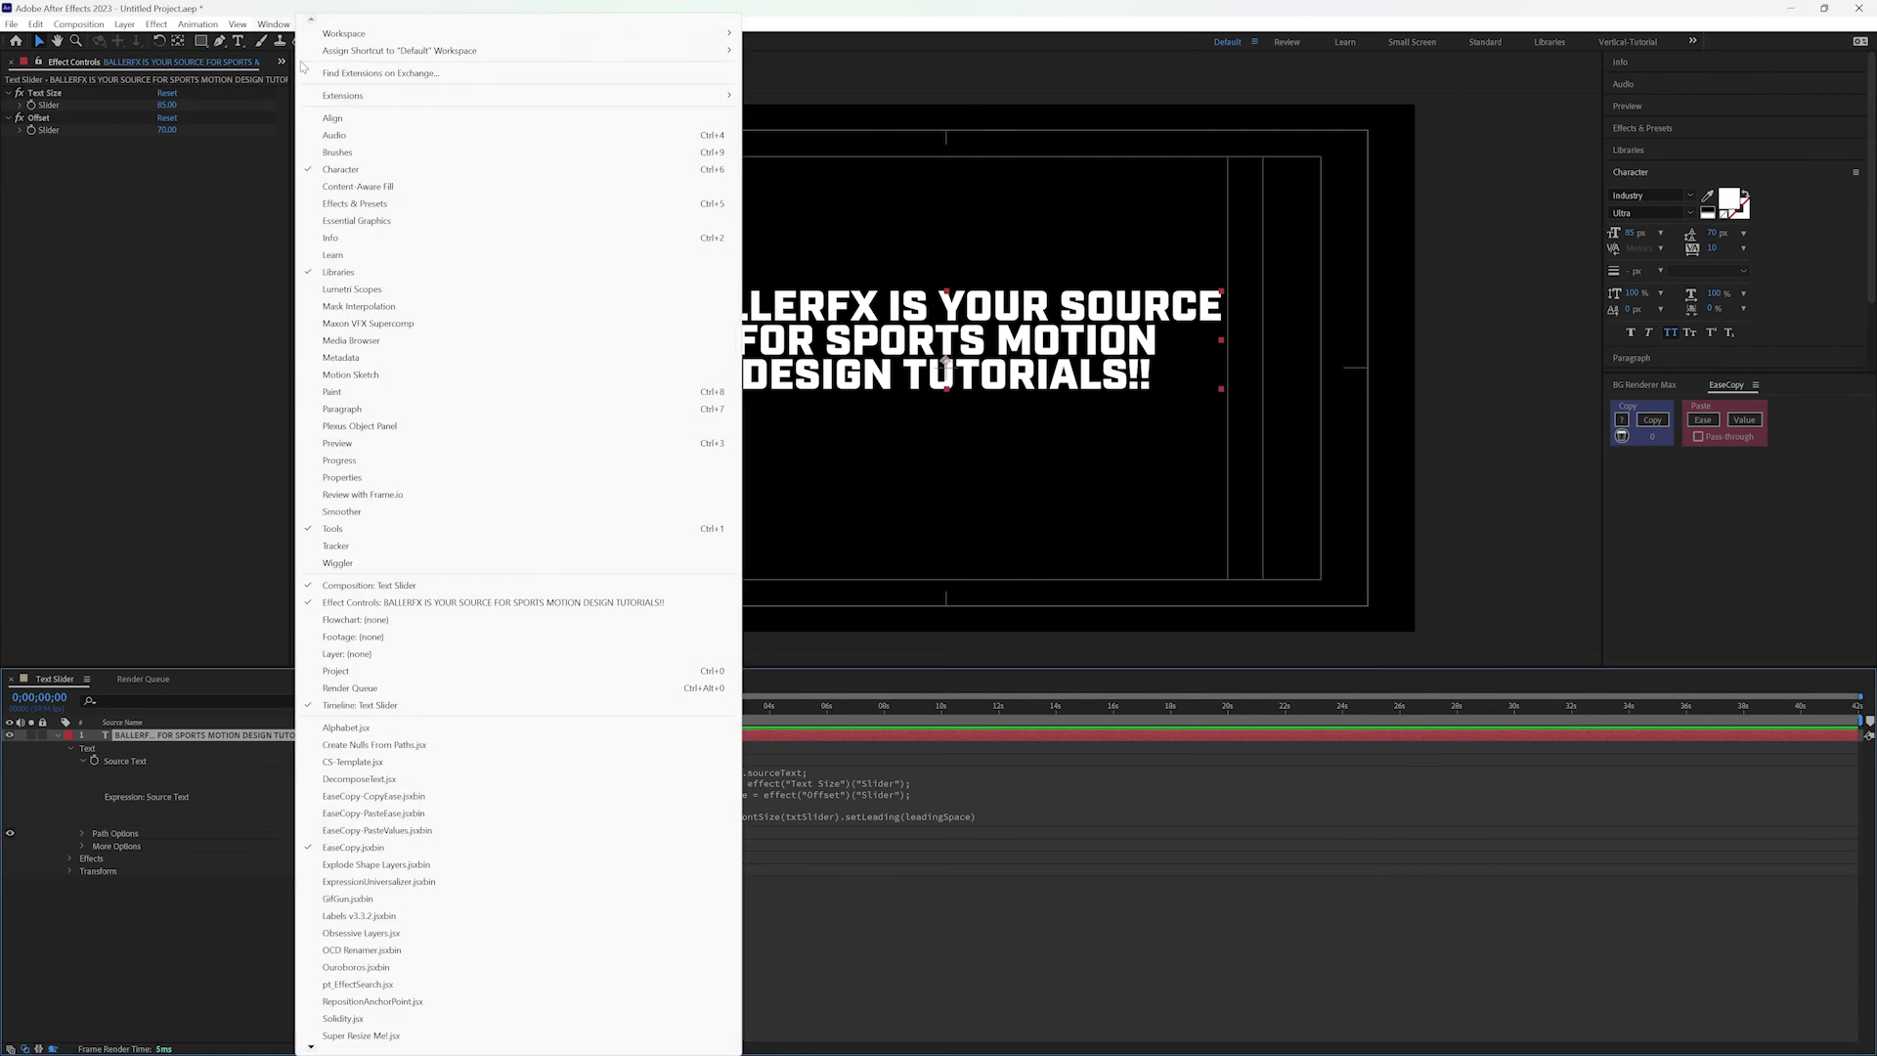
pyautogui.click(356, 220)
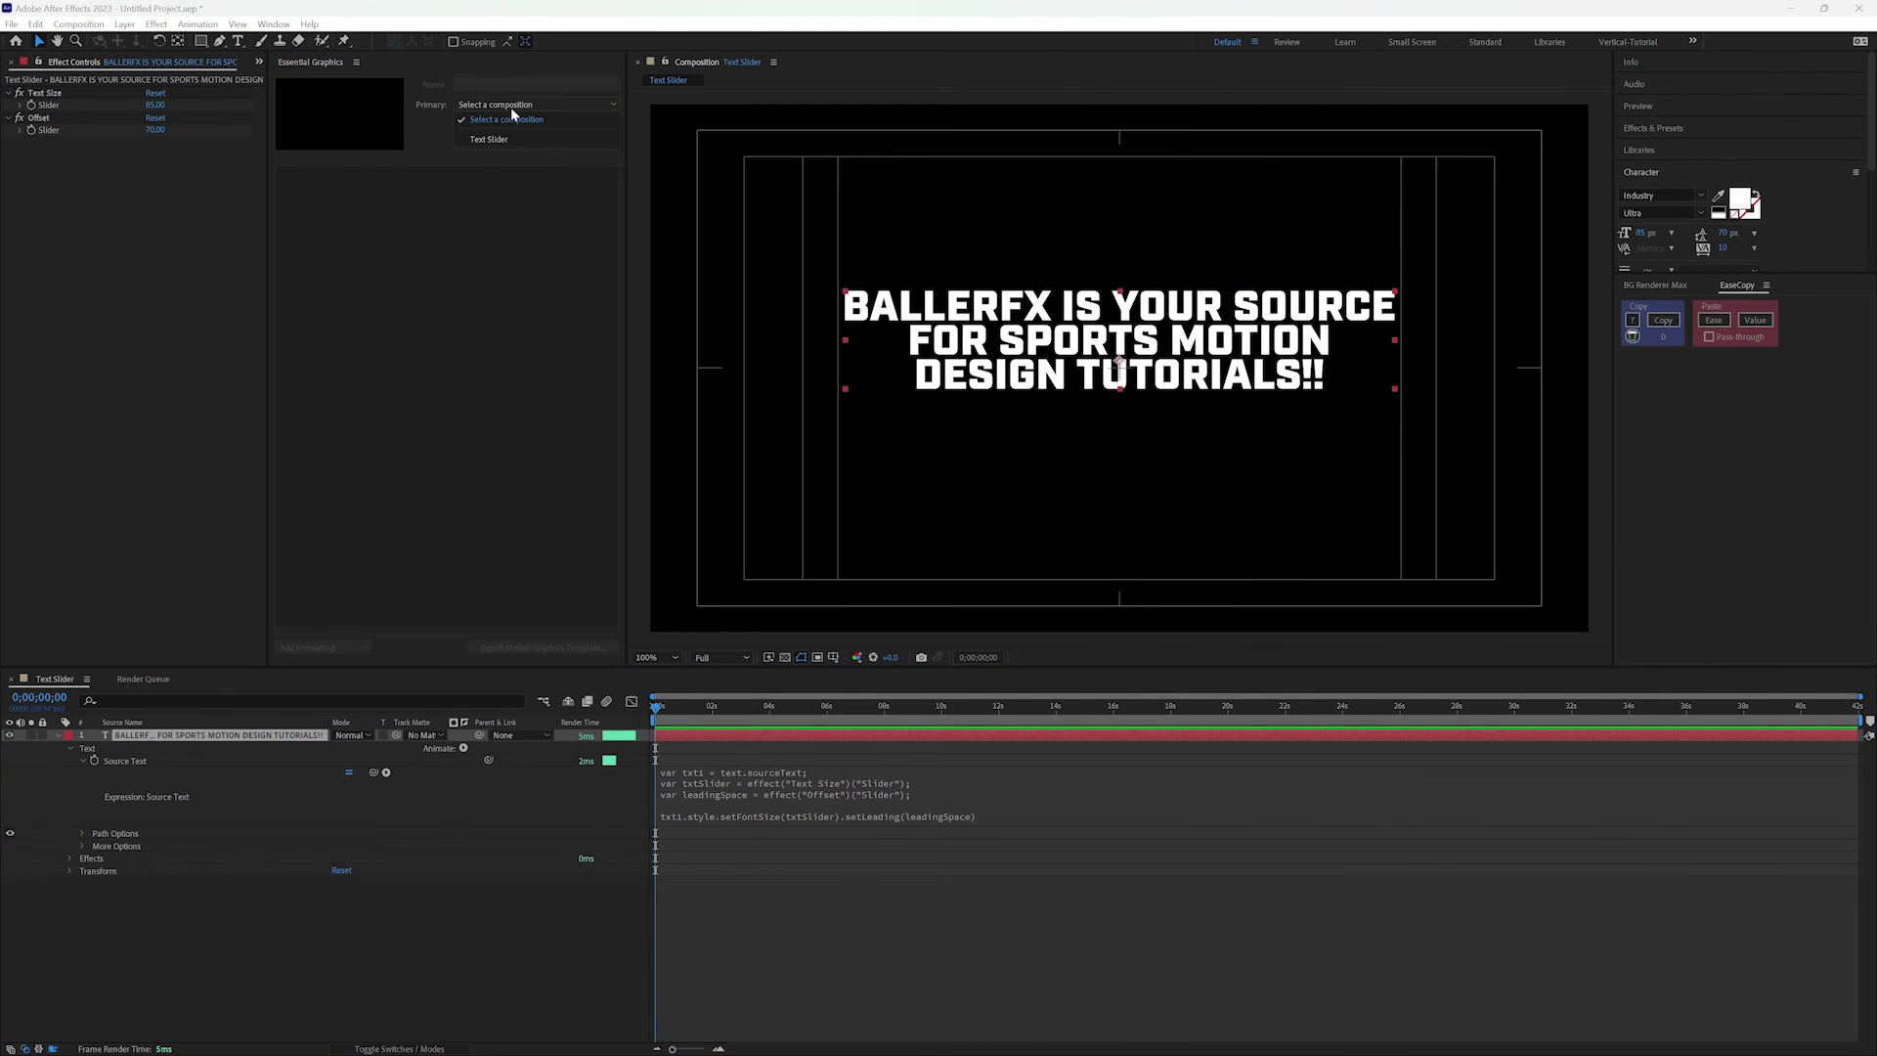
pyautogui.click(510, 104)
pyautogui.click(500, 122)
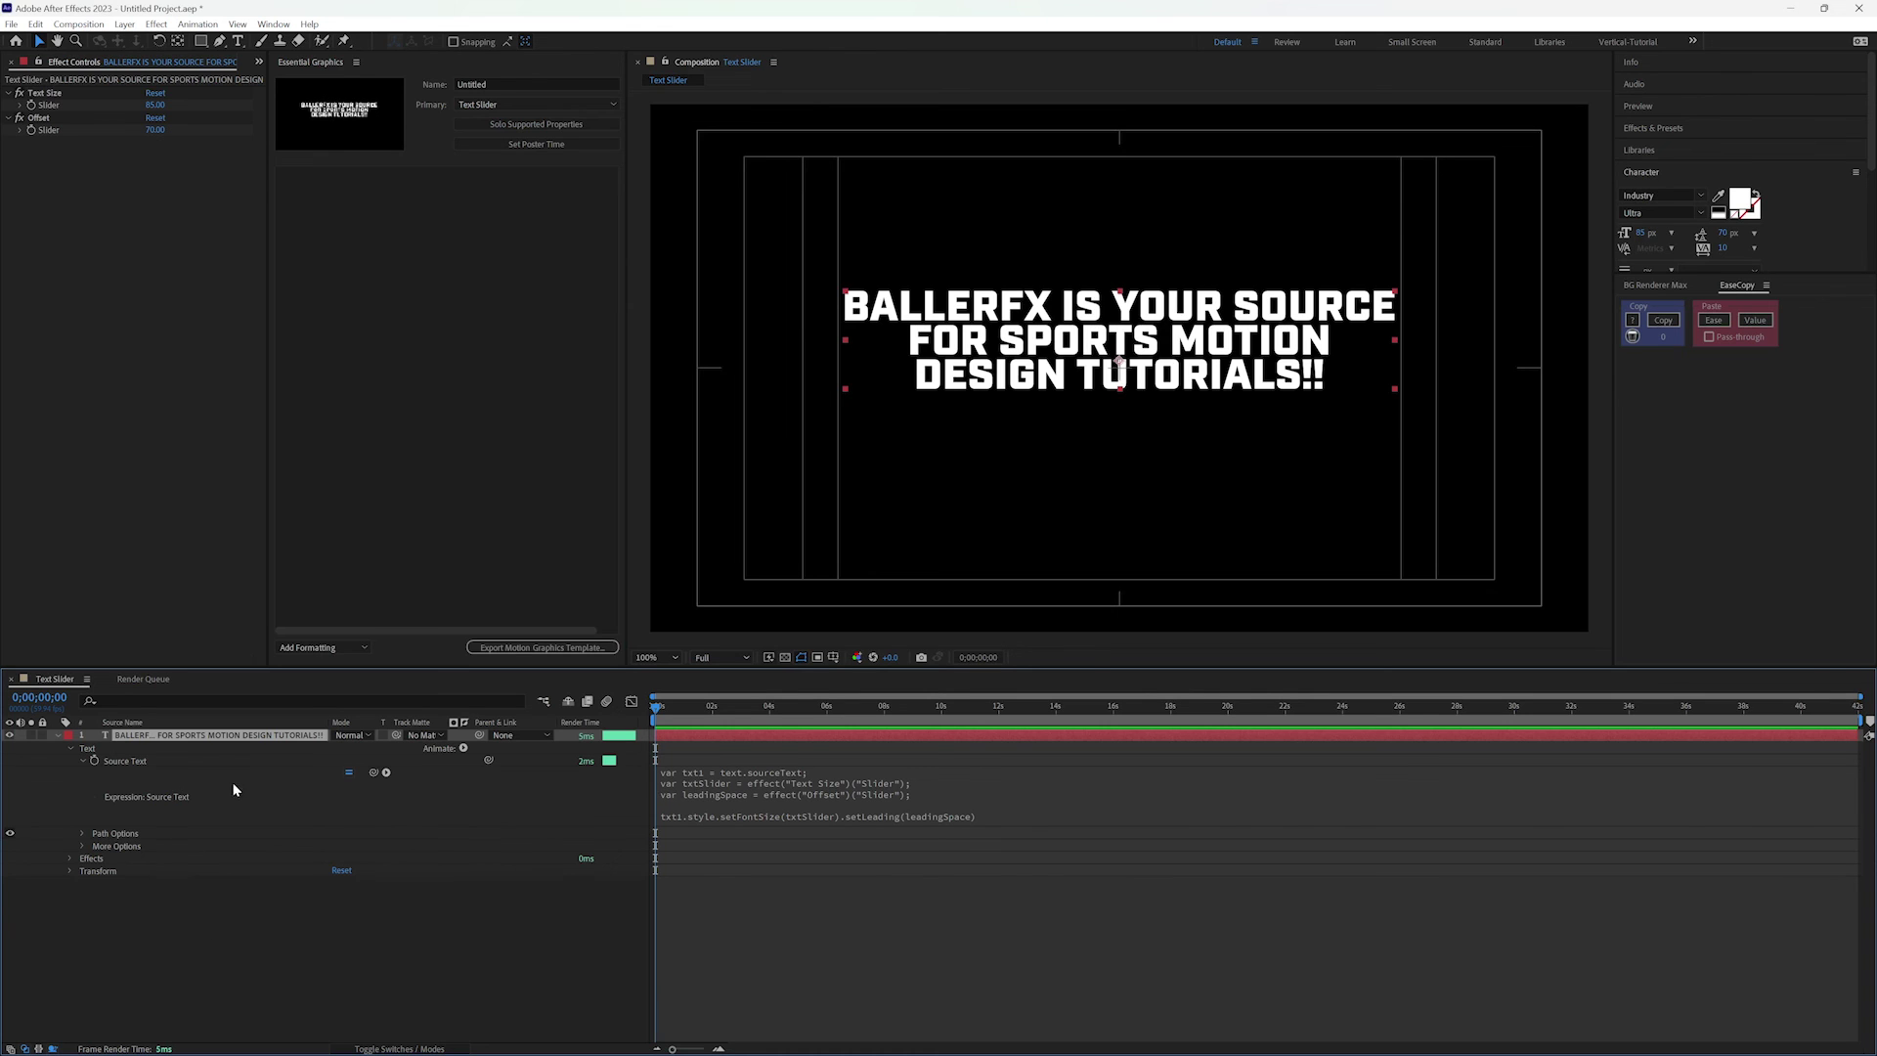
# - Drag the Text Size and Offset Slider properties into Essential Graphics
pyautogui.press('e')
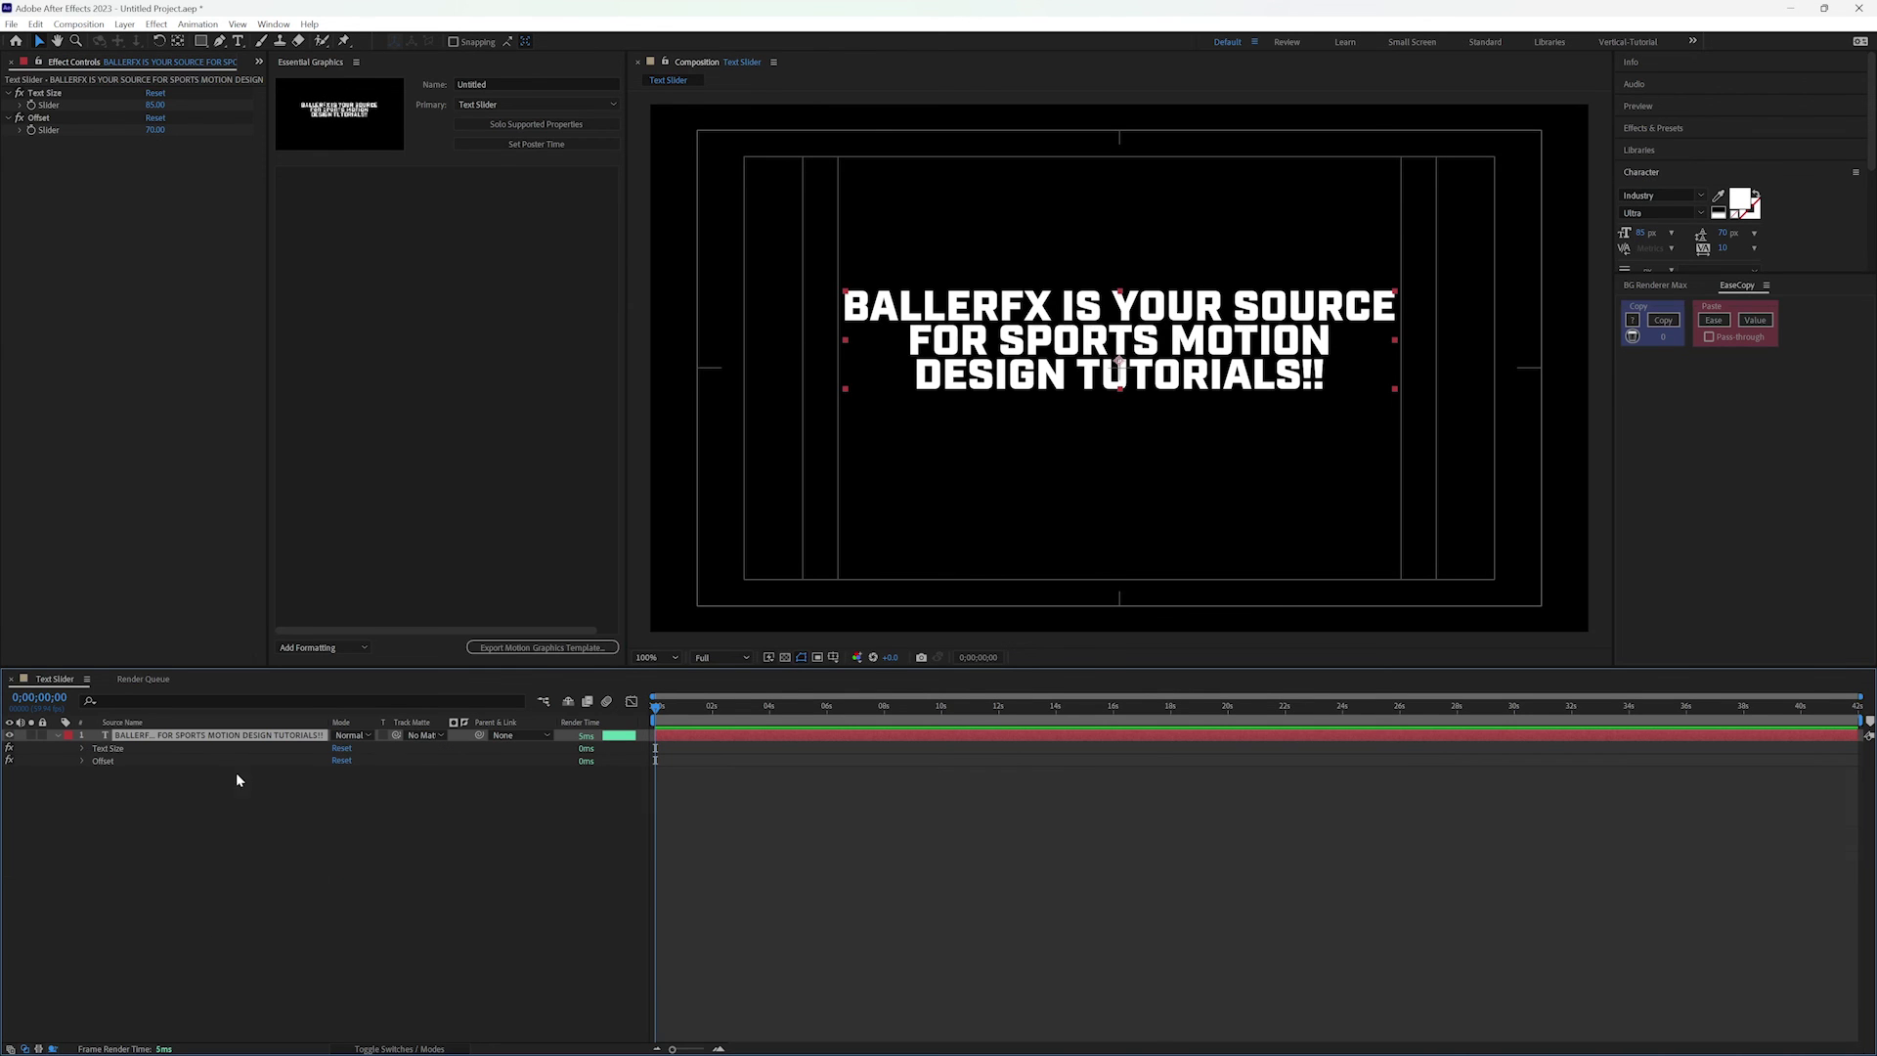
pyautogui.click(83, 747)
pyautogui.click(83, 785)
pyautogui.moveTo(115, 759); pyautogui.dragTo(314, 488)
pyautogui.moveTo(126, 797); pyautogui.dragTo(473, 314)
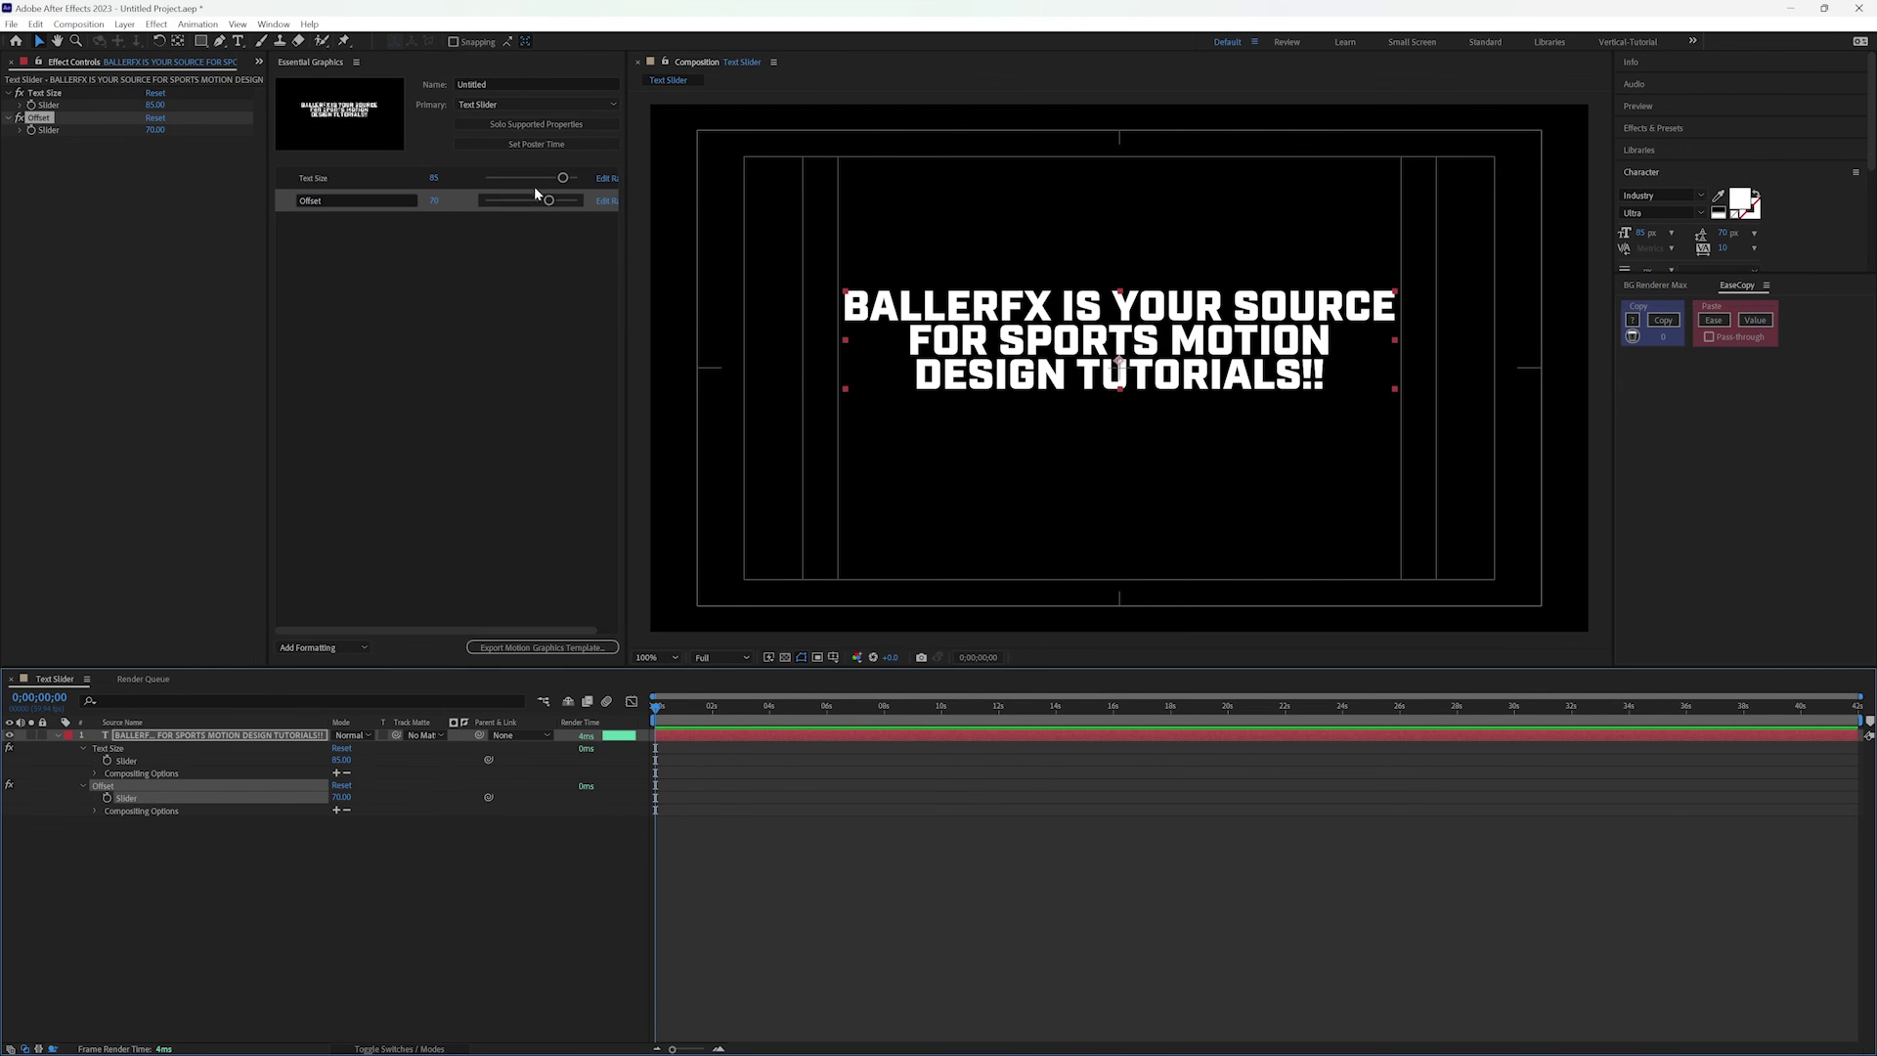
pyautogui.click(604, 183)
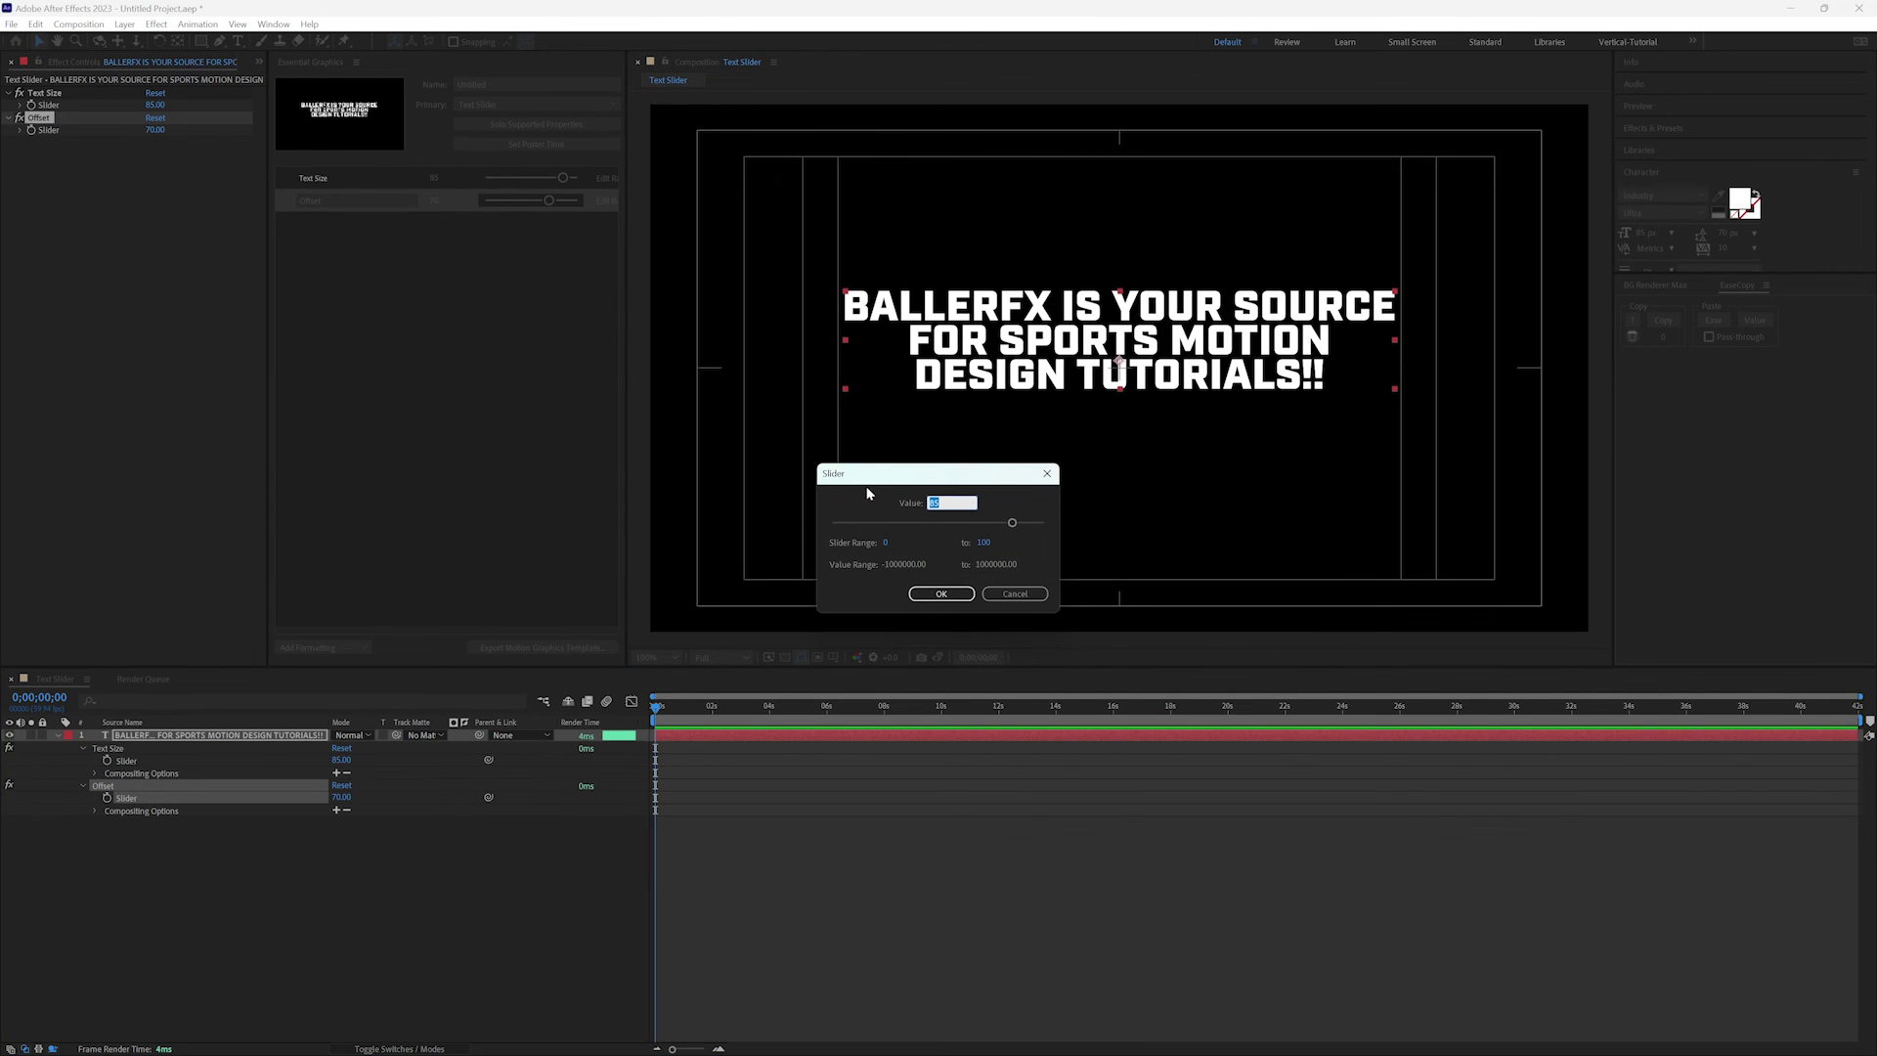
# - Cancel the slider range dialog, widen the panel, and drag Text Size to 100
pyautogui.click(1025, 603)
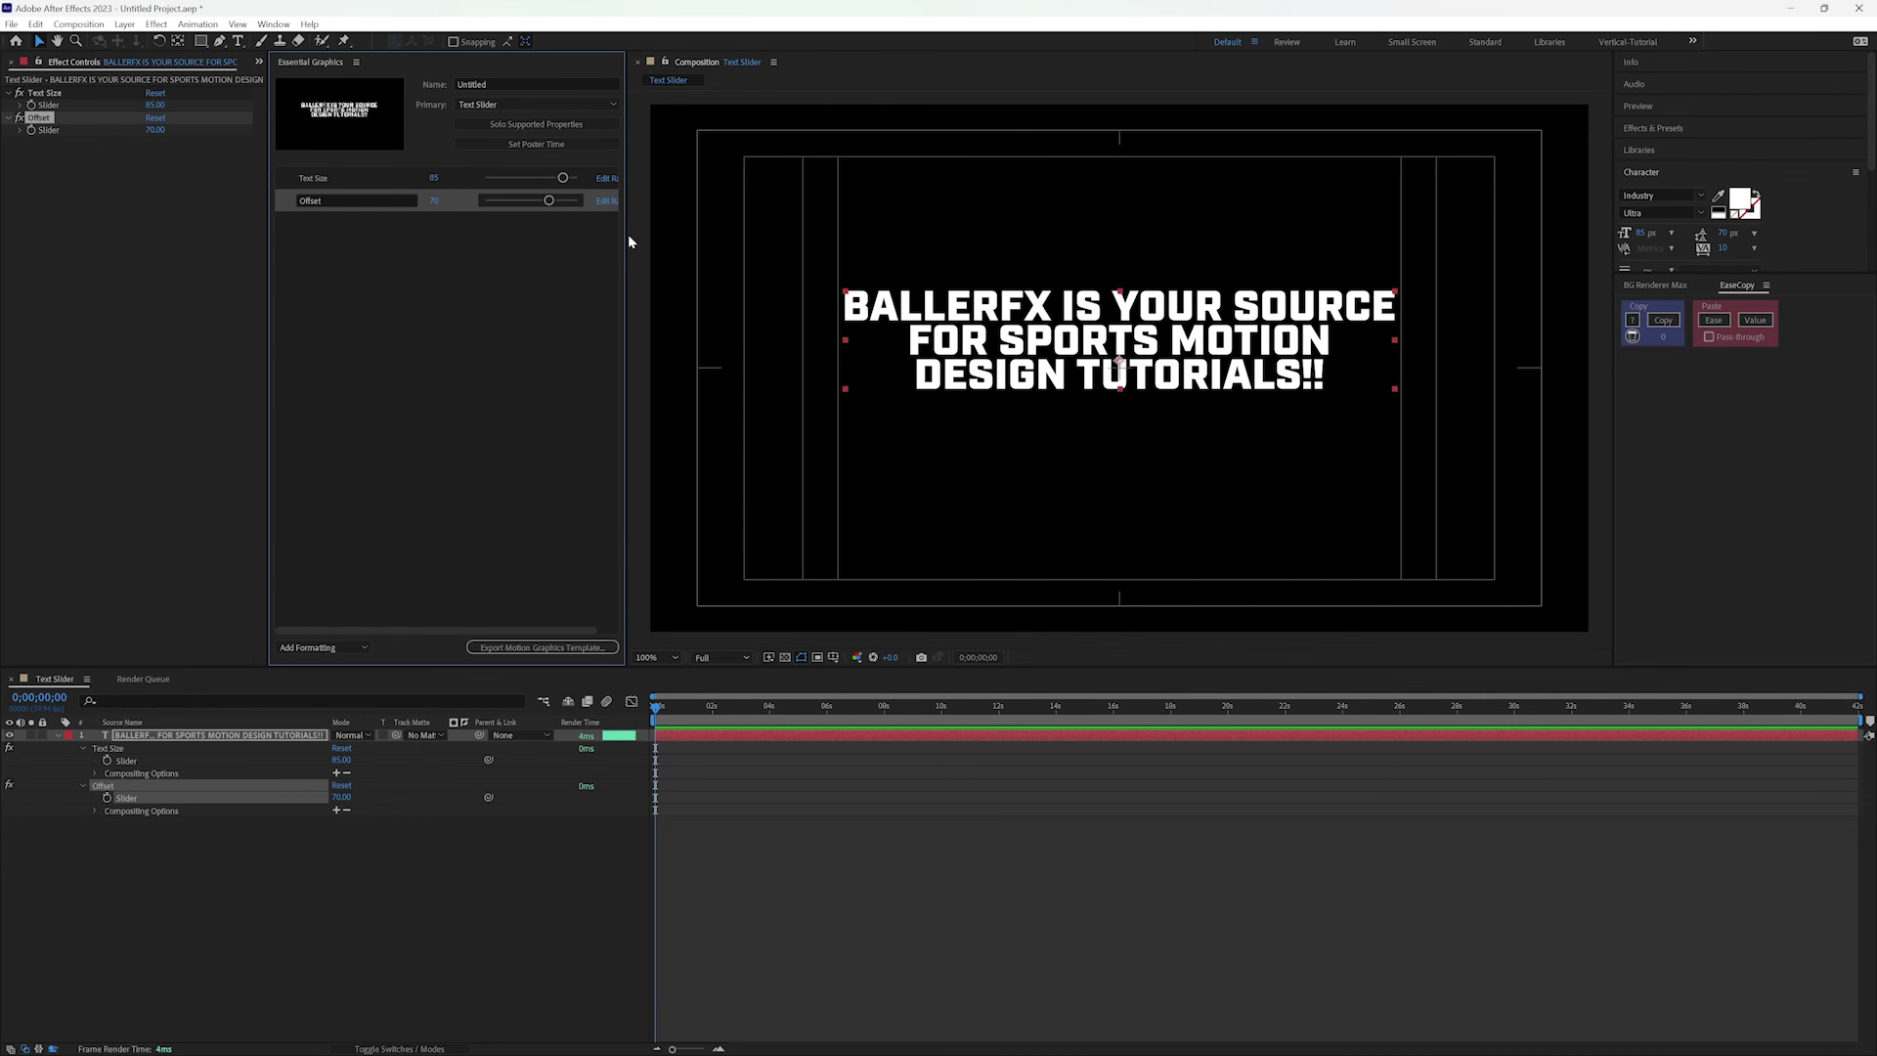
pyautogui.moveTo(626, 234); pyautogui.dragTo(668, 231)
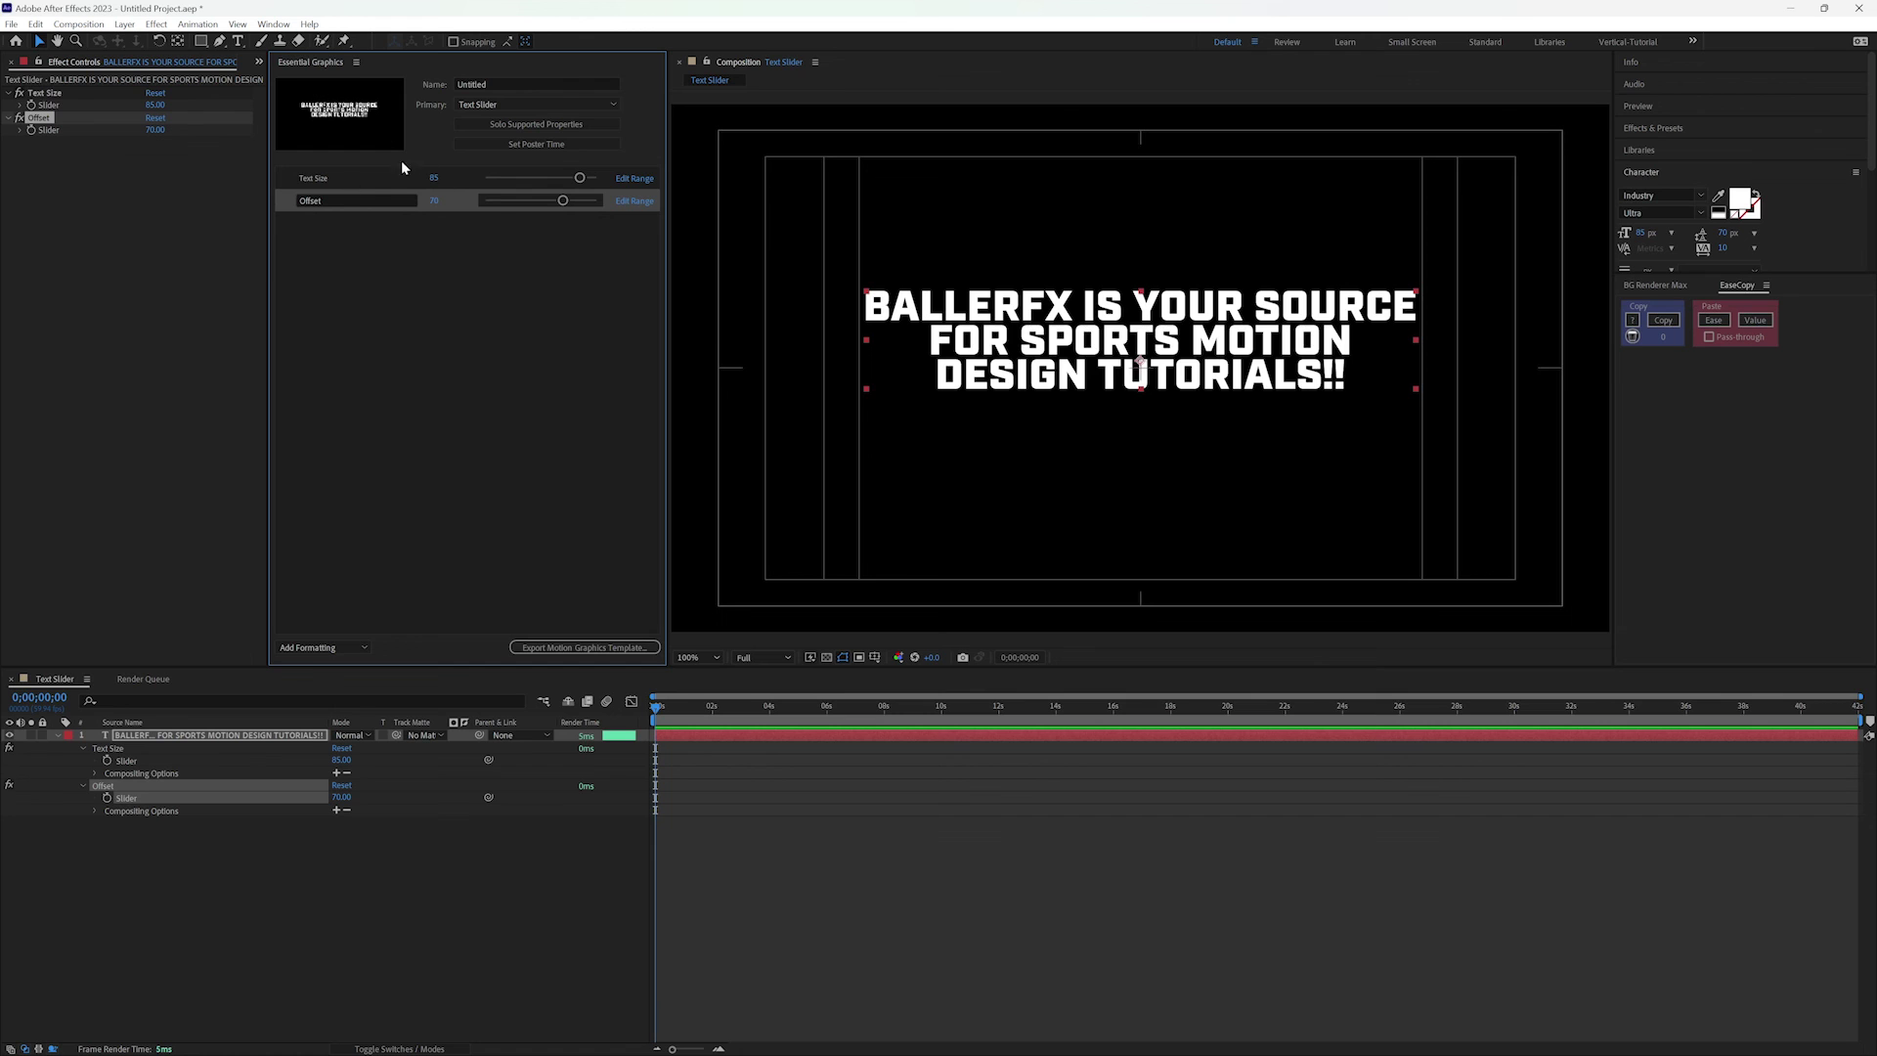
pyautogui.click(434, 178)
pyautogui.moveTo(434, 178); pyautogui.dragTo(479, 174)
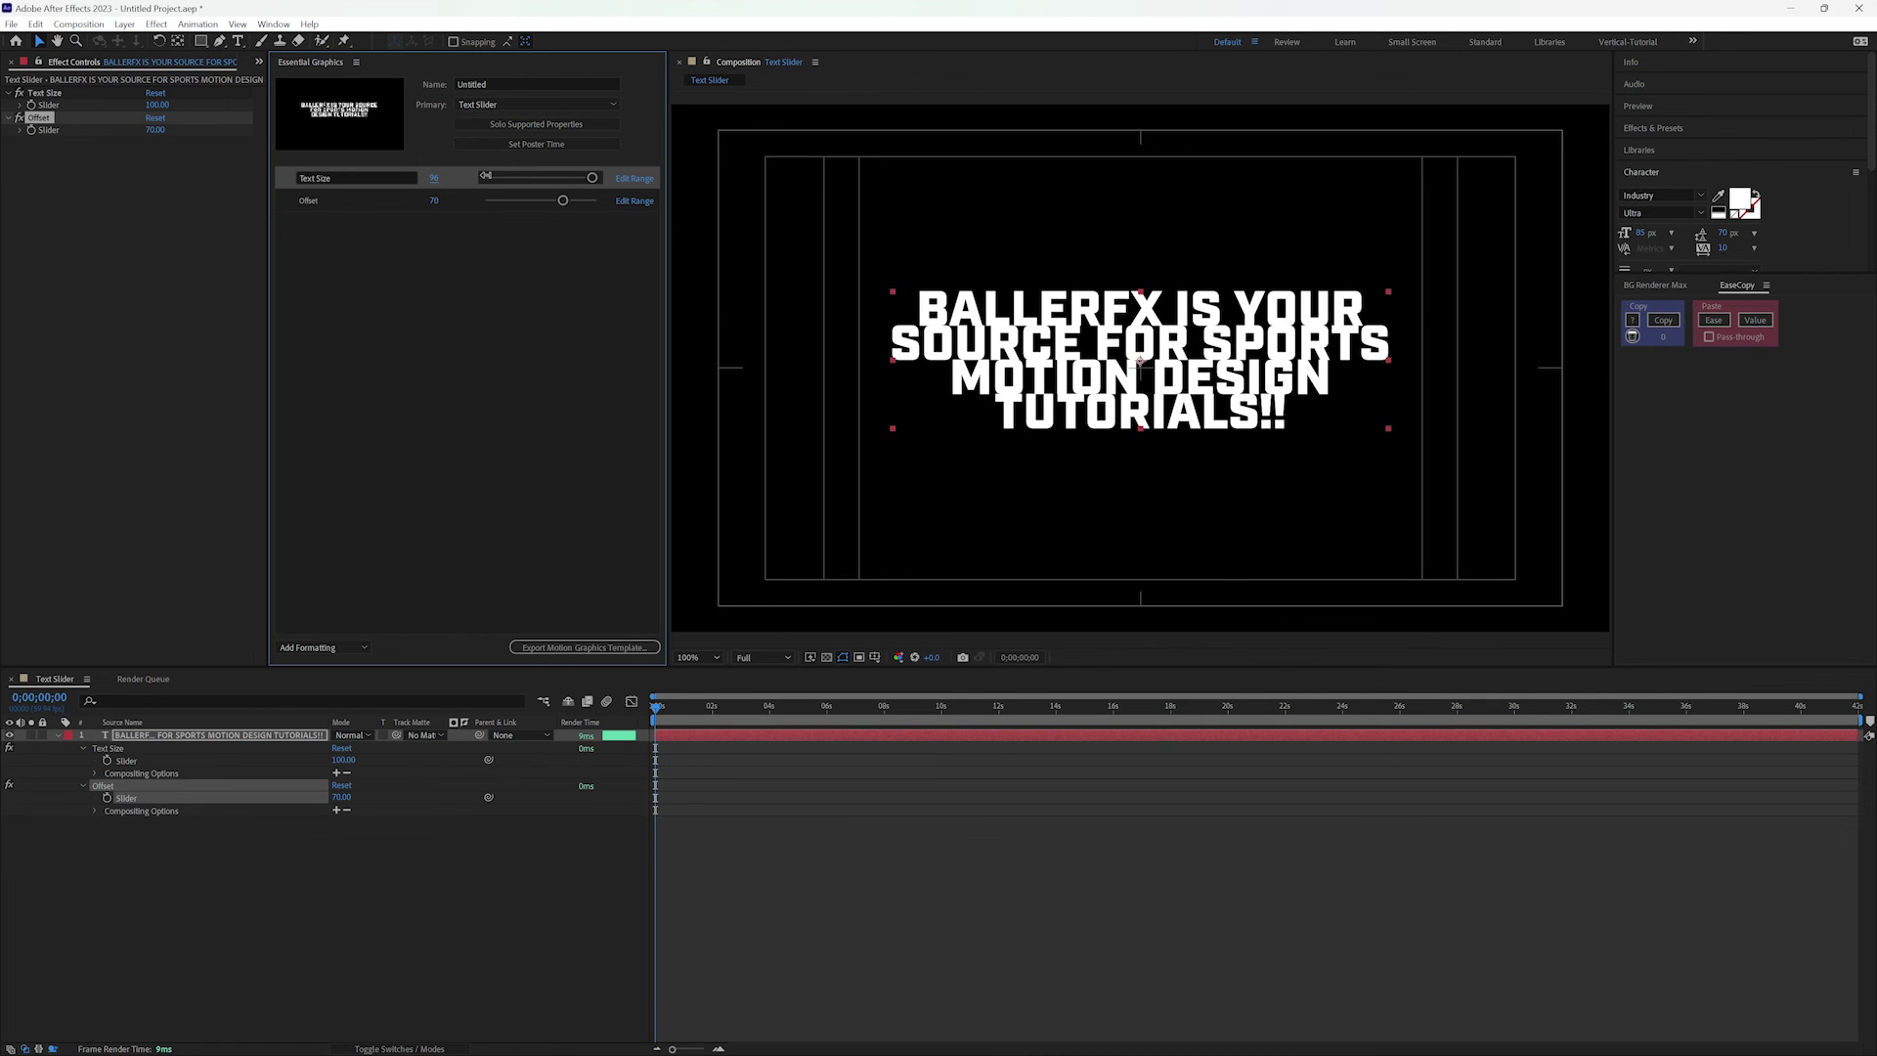